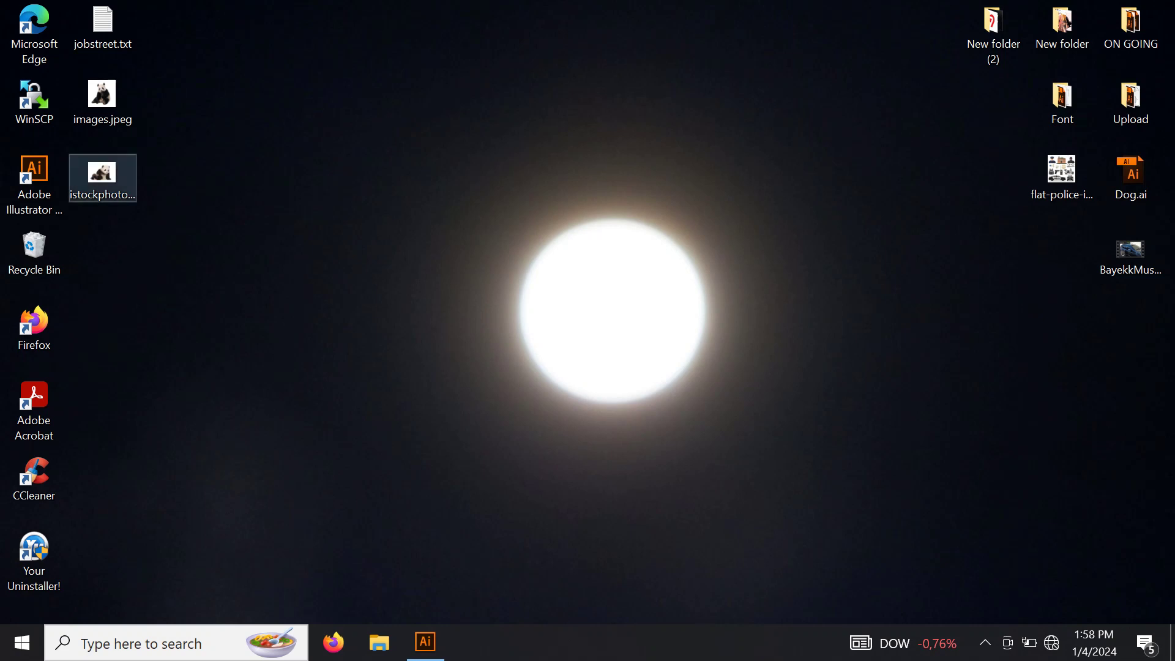
Step: Open the baby panda photo and move it into Desain93.ai, enlarged beside the other pandas
right_click(107, 183)
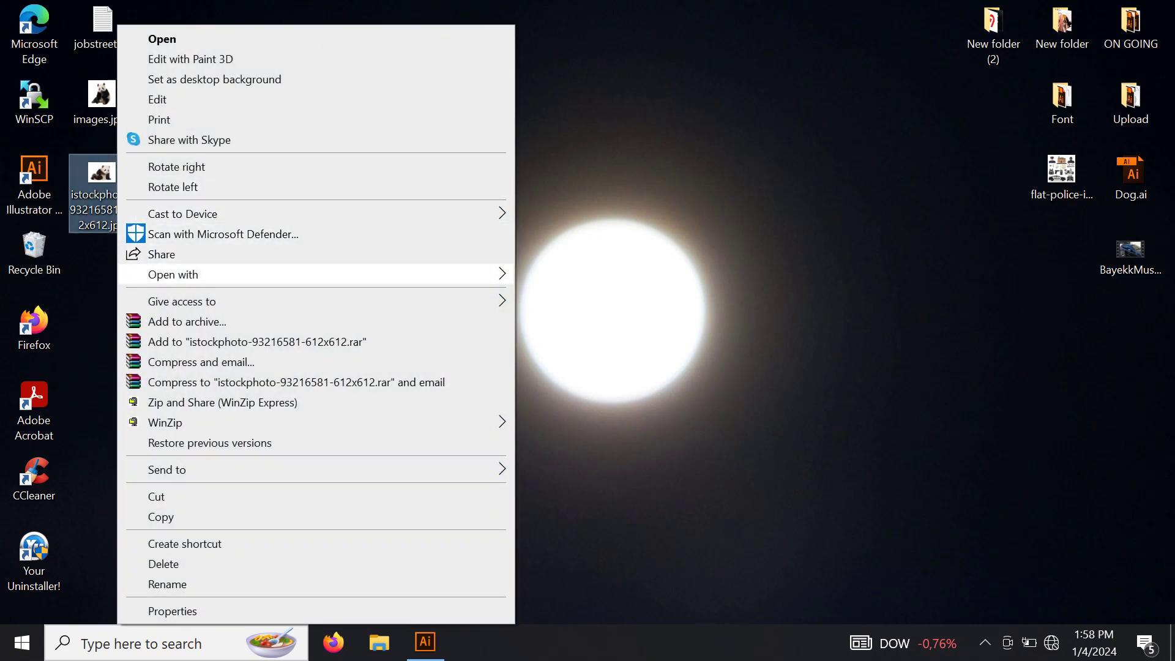
click(607, 277)
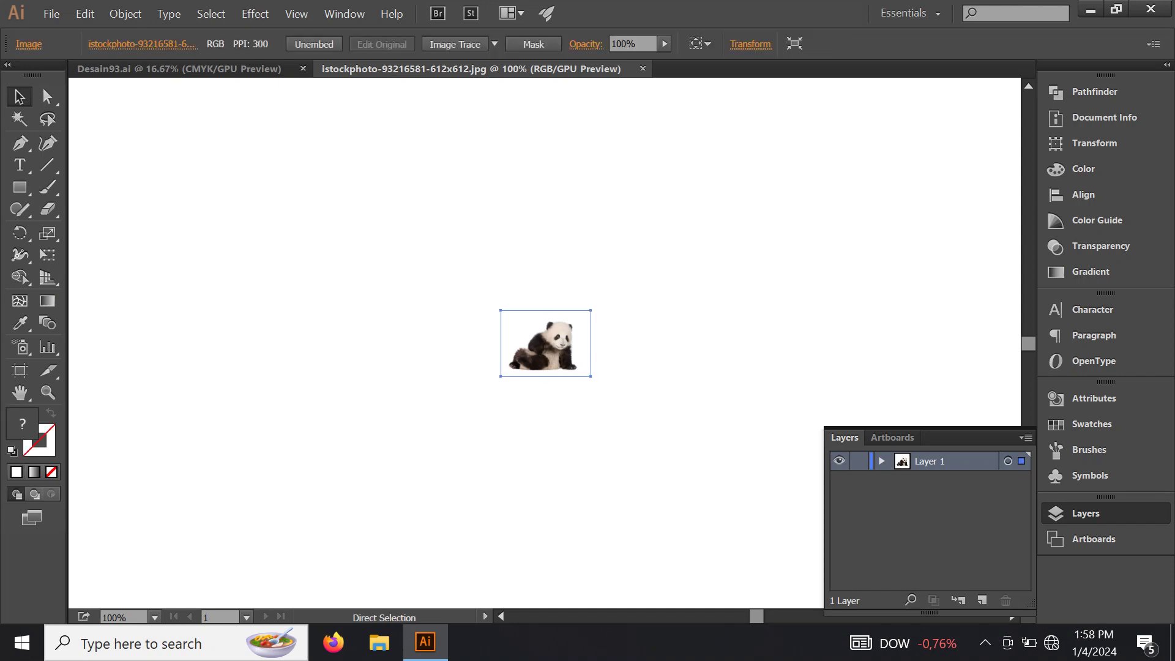
key(Delete)
key(ctrl+Tab)
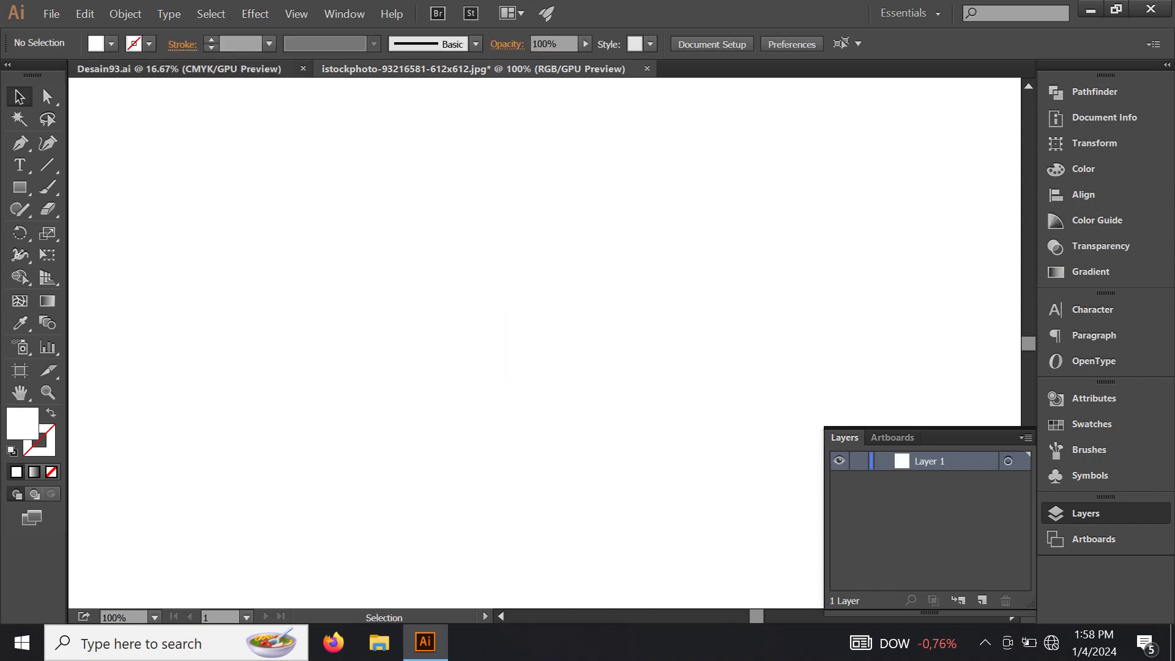
key(ctrl+v)
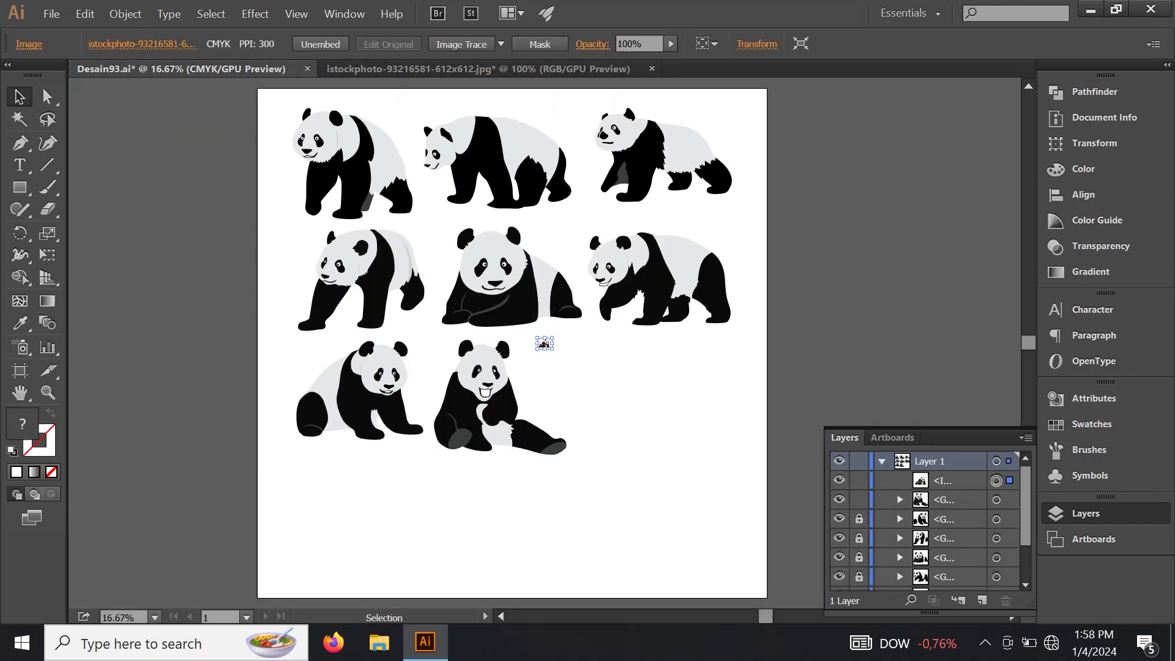
drag(552, 349, 654, 422)
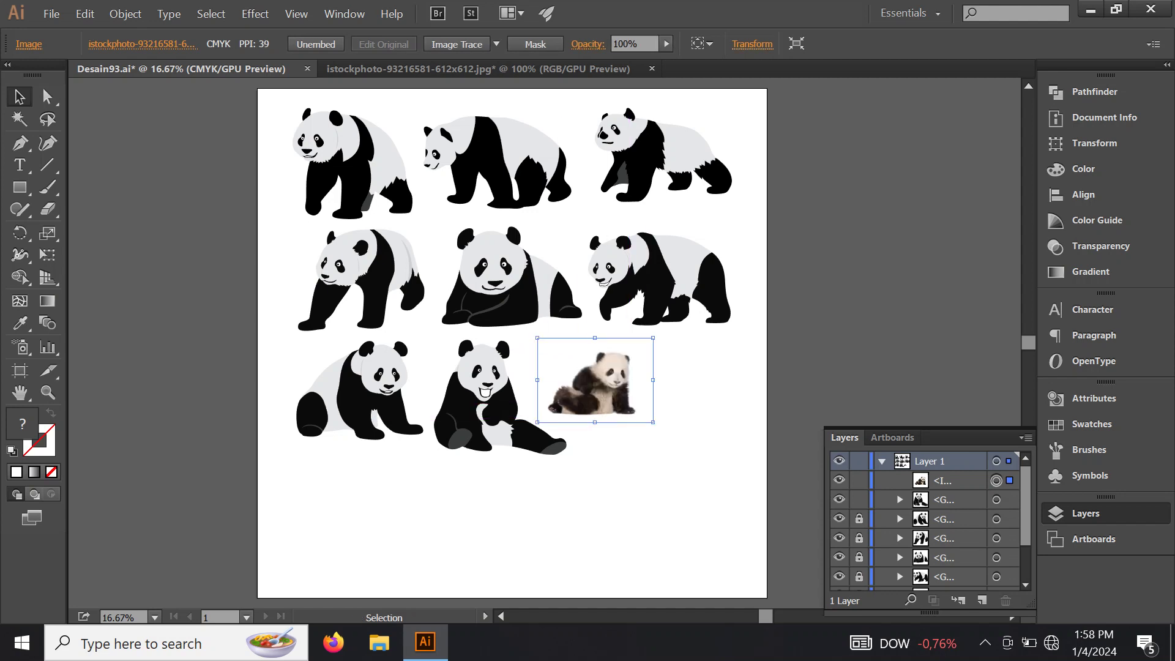
key(ctrl+shift+a)
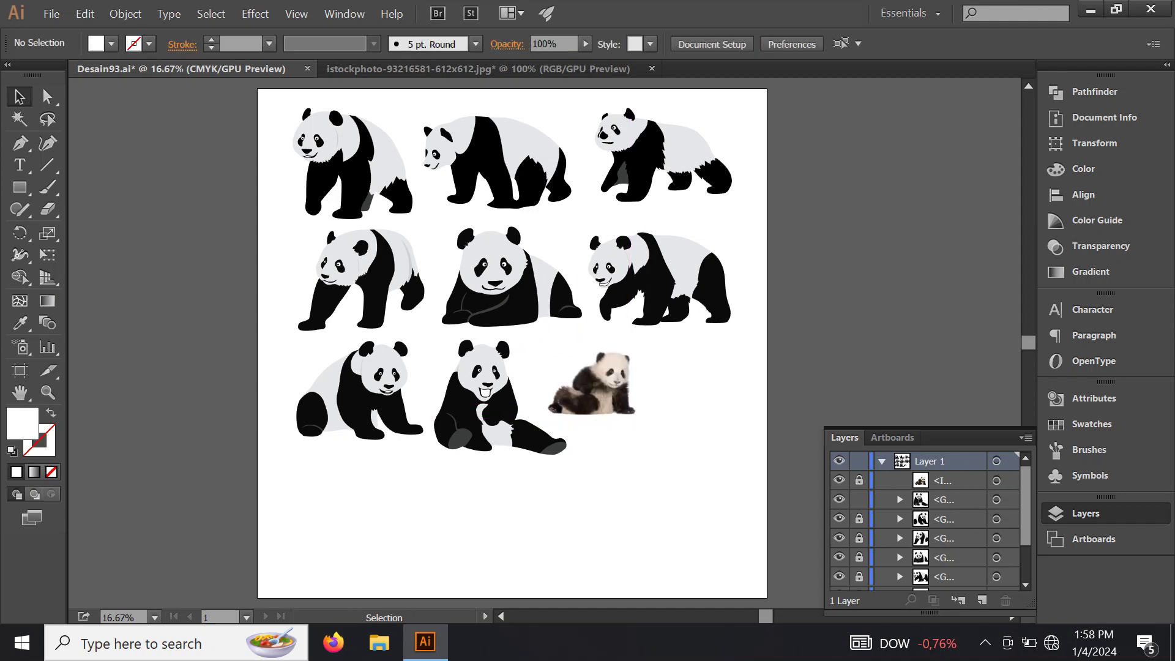
Step: Close the separate photo file without saving changes, then save Desain93.ai
click(477, 68)
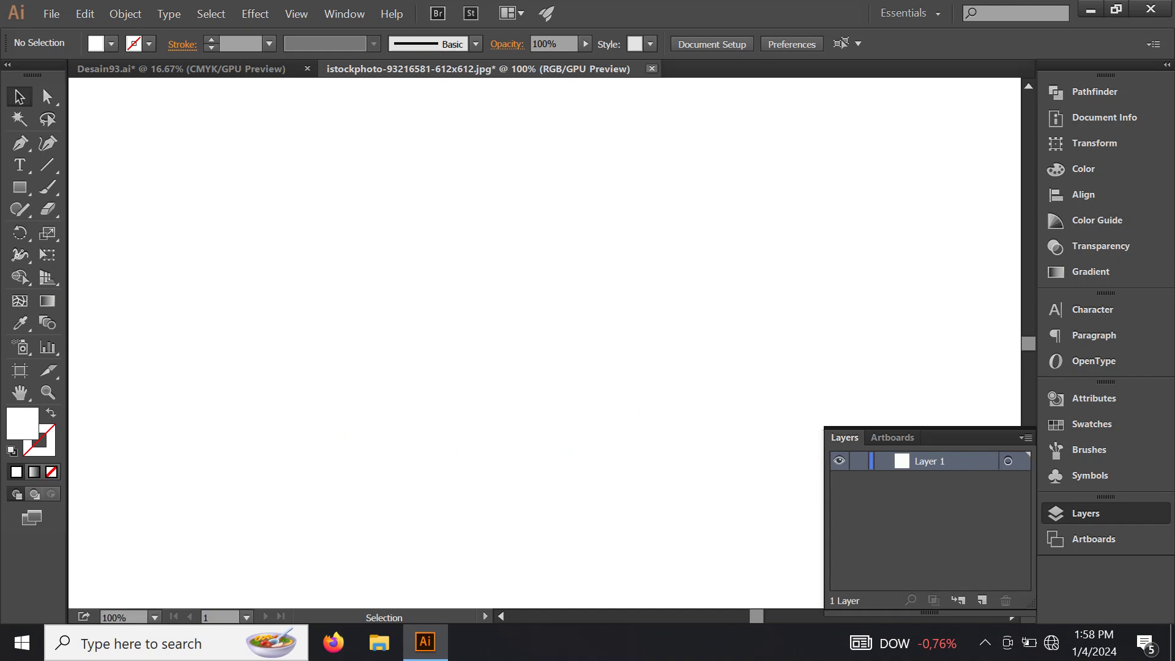
click(652, 68)
click(679, 344)
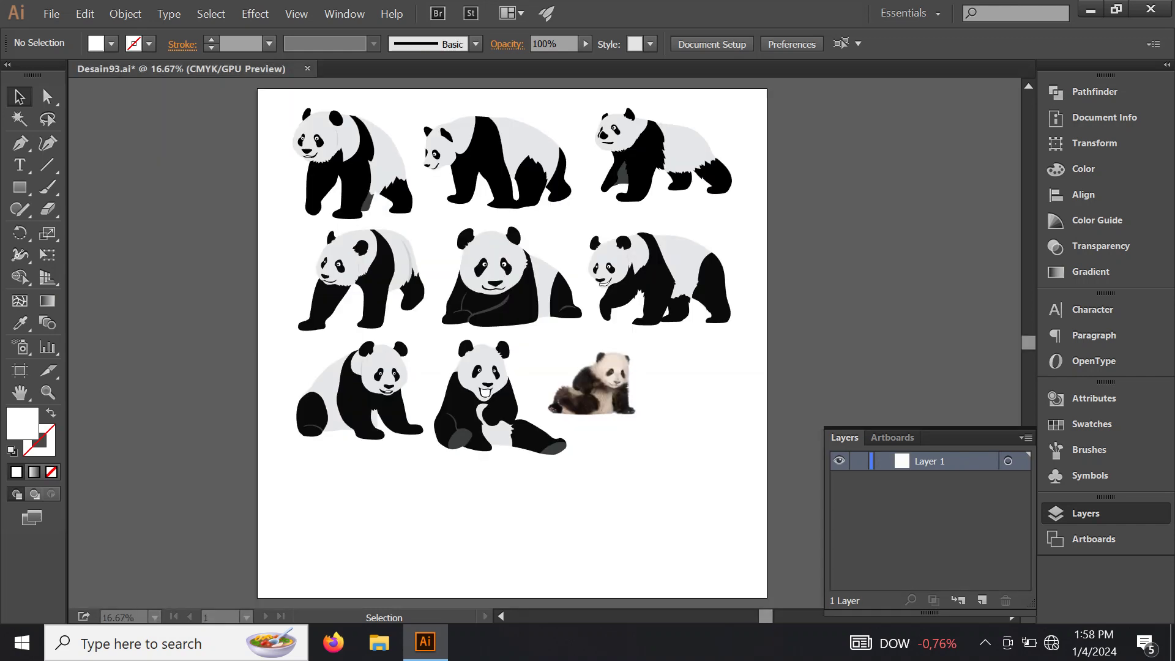
click(51, 13)
Step: Finish saving Desain93.ai and zoom in on the panda photo
click(91, 151)
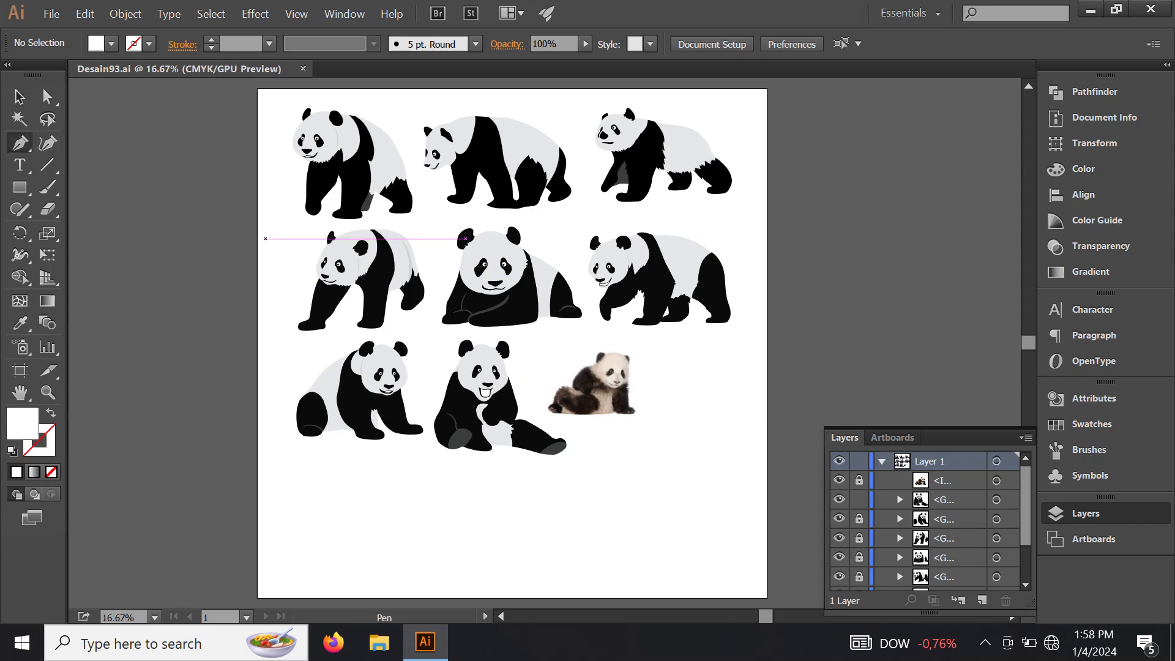
scroll(619, 363, up, 2)
scroll(619, 363, up, 1)
scroll(548, 293, up, 2)
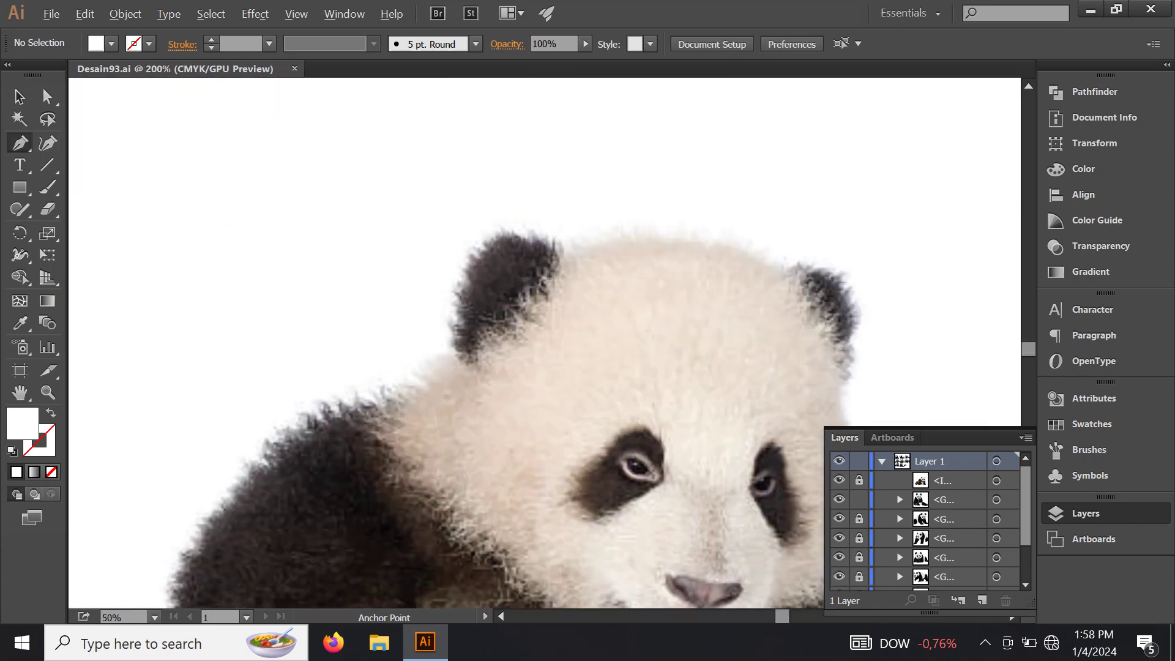
scroll(548, 294, up, 1)
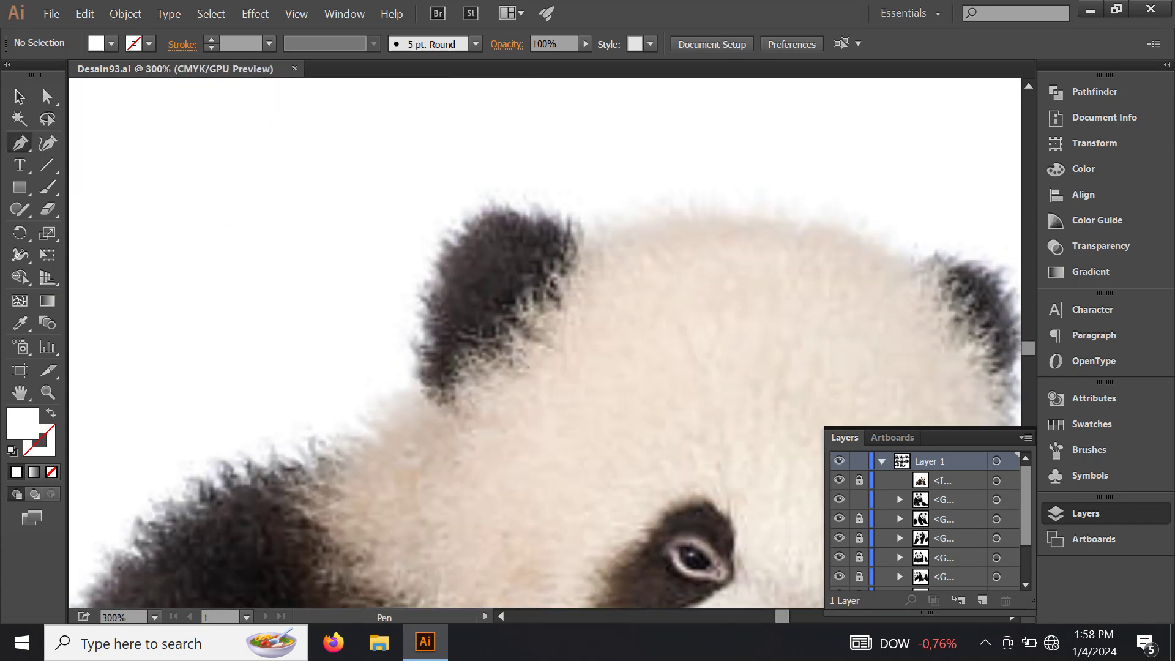
Step: Trace Pen anchors from the left ear base, over the head and around the right ear
click(421, 390)
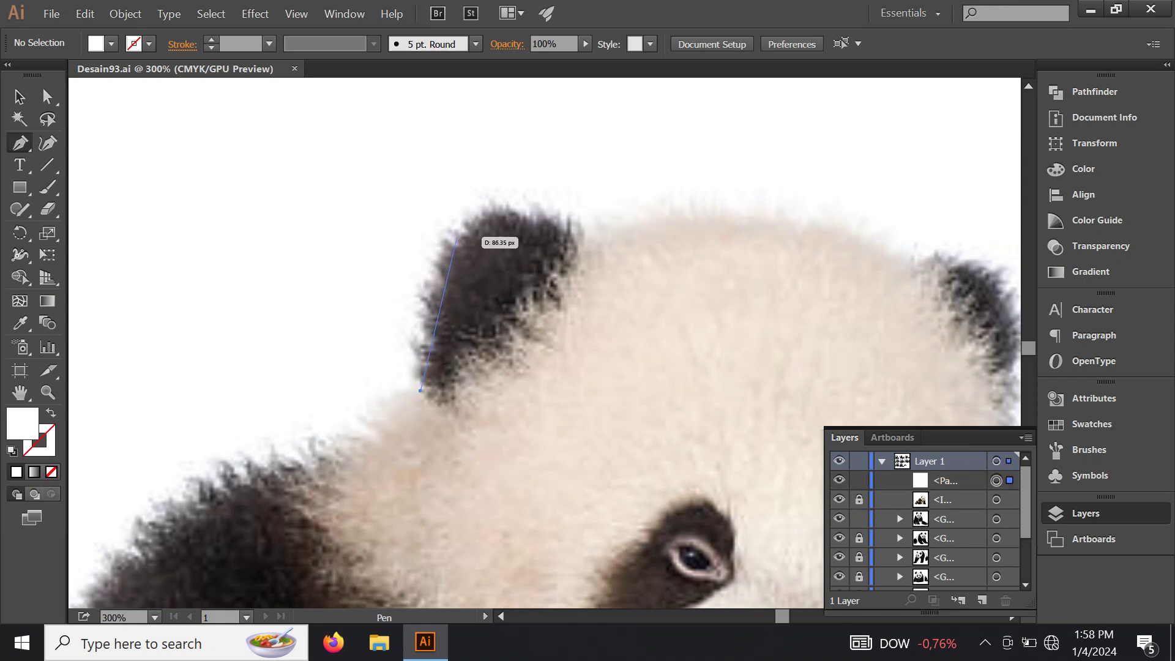
click(457, 228)
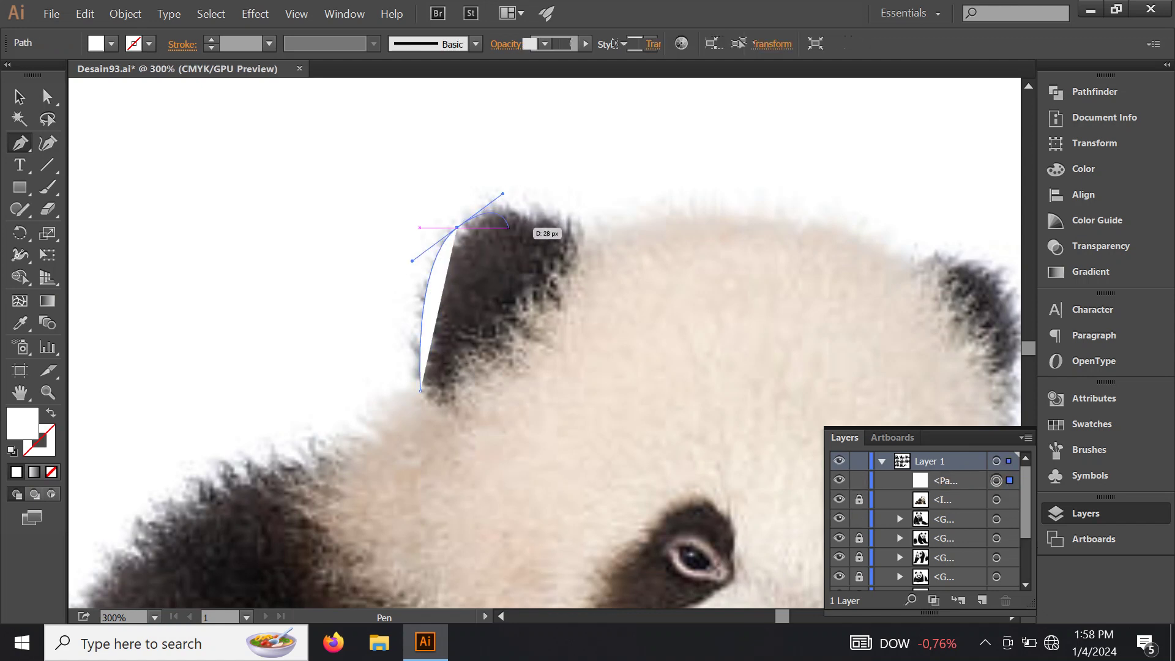
drag(575, 229, 286, 308)
click(452, 274)
mouse_move(441, 287)
mouse_down()
mouse_move(462, 285)
mouse_move(428, 263)
mouse_up()
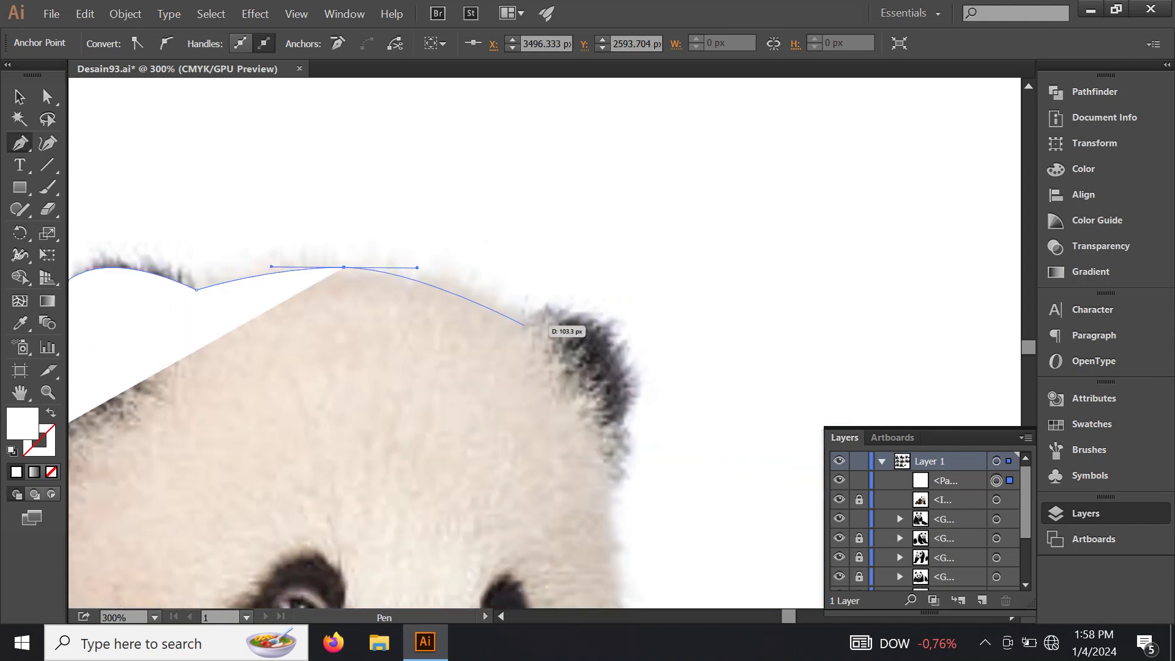
click(525, 327)
mouse_move(526, 327)
mouse_down()
mouse_move(494, 269)
mouse_move(586, 287)
mouse_up()
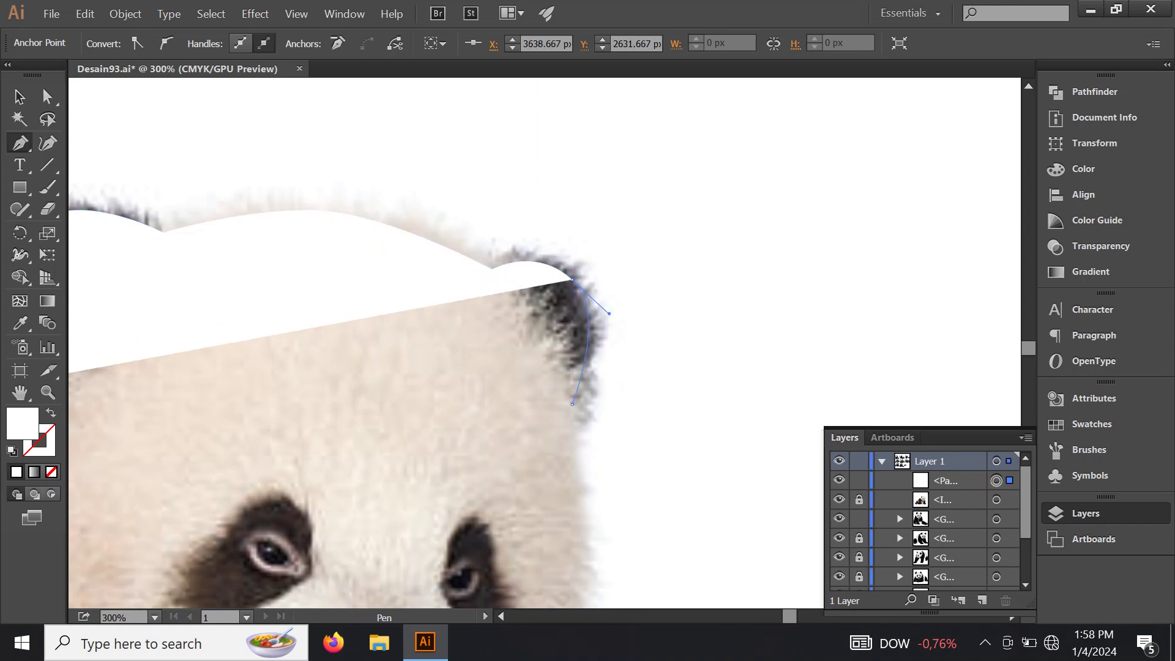
click(572, 404)
drag(573, 404, 495, 144)
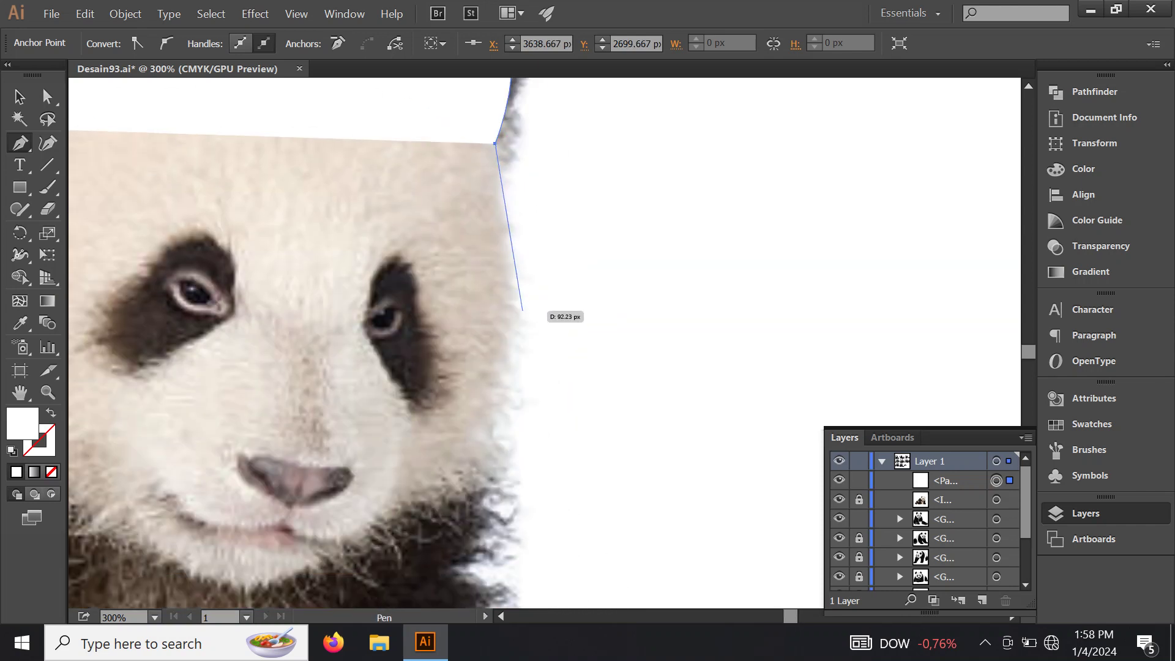
Step: Continue the outline down the cheek, face edge and body side to the front paw
click(514, 405)
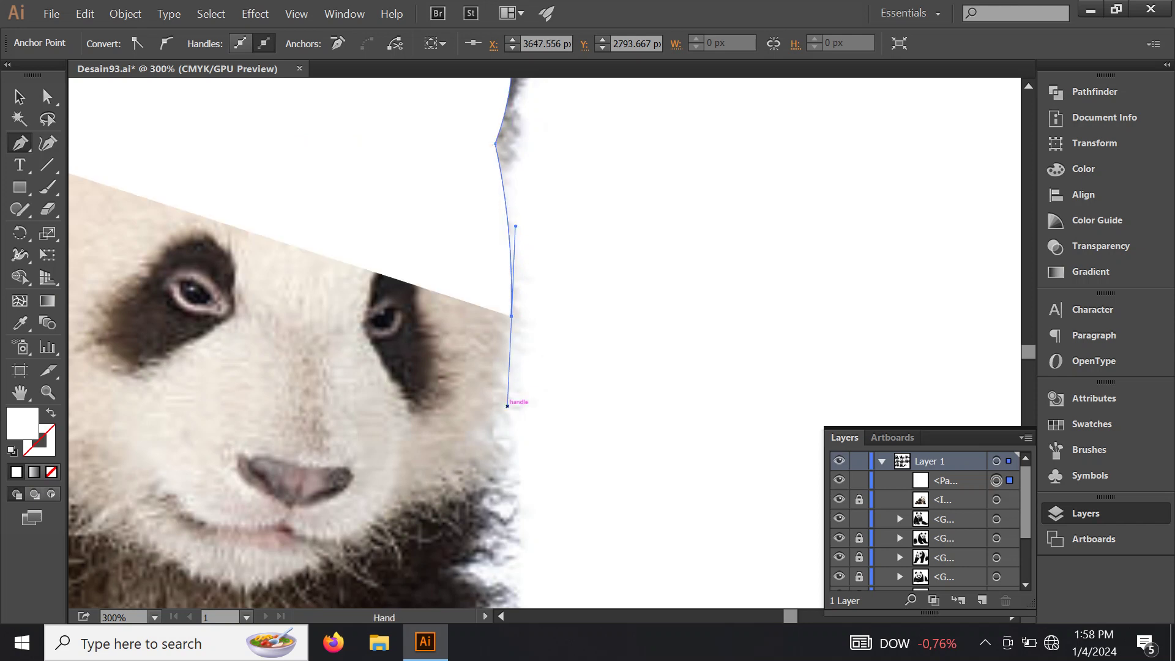
drag(515, 405, 727, 266)
click(698, 331)
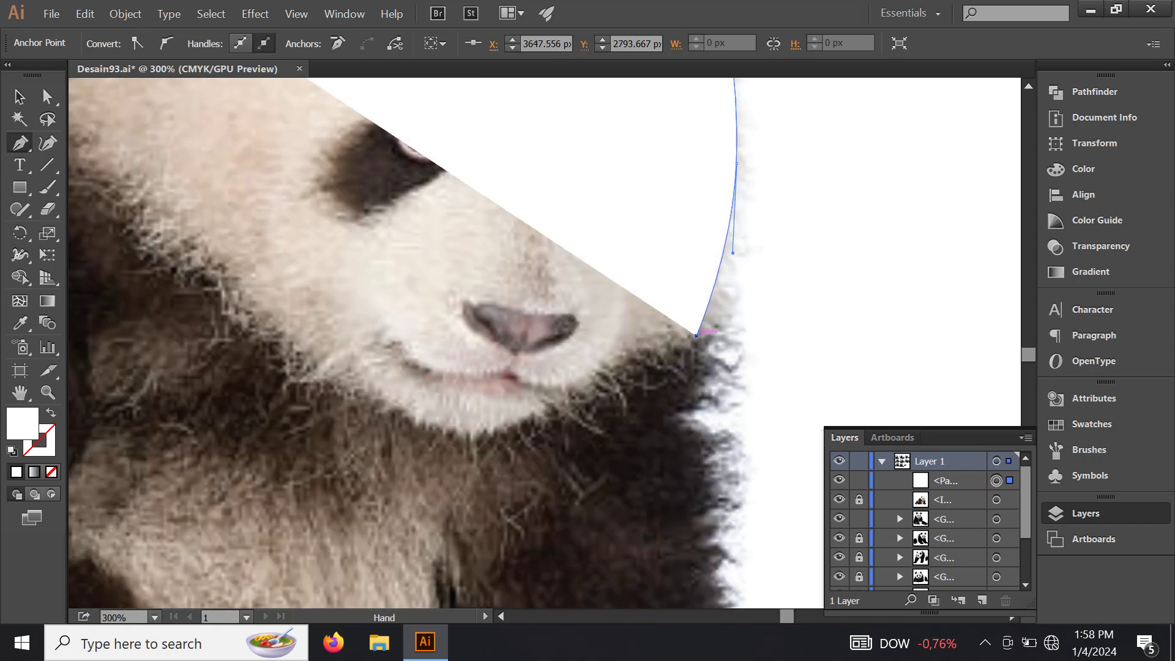
drag(698, 330, 630, 101)
drag(646, 319, 647, 333)
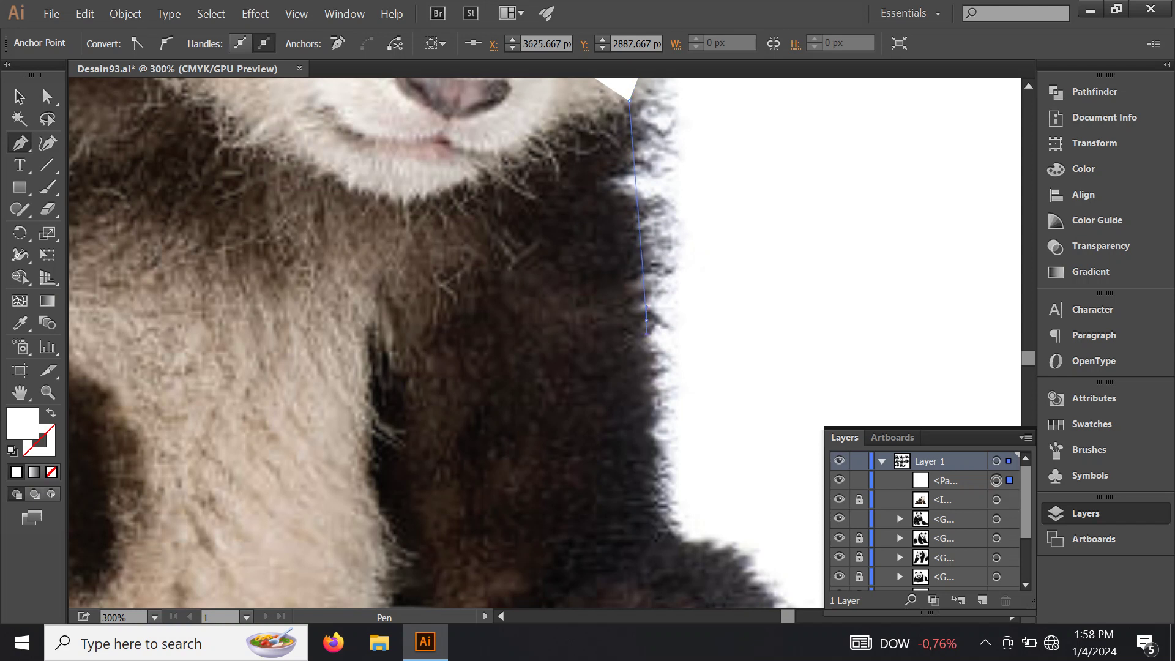
click(668, 606)
drag(668, 606, 639, 208)
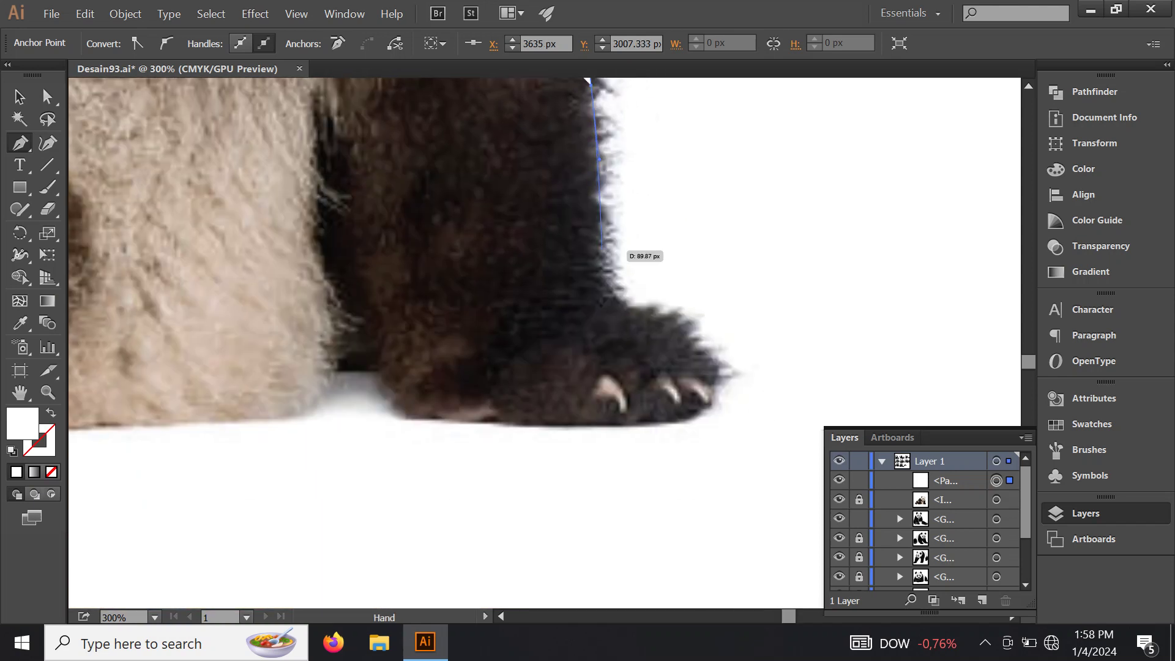
drag(621, 303, 617, 313)
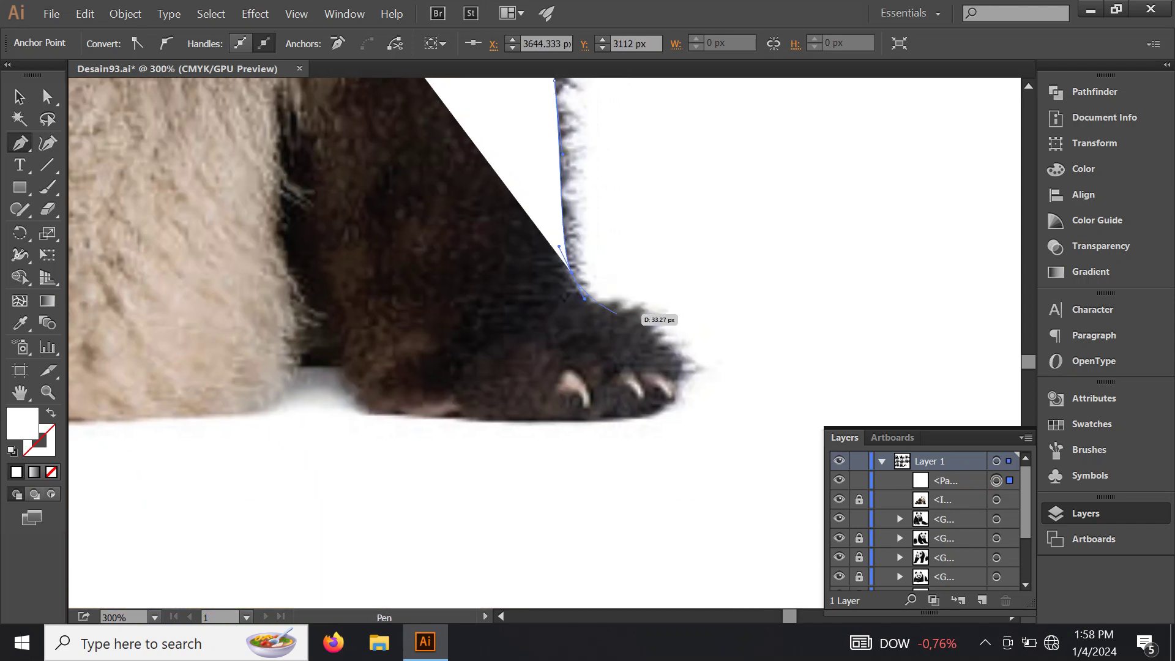
drag(684, 330, 660, 308)
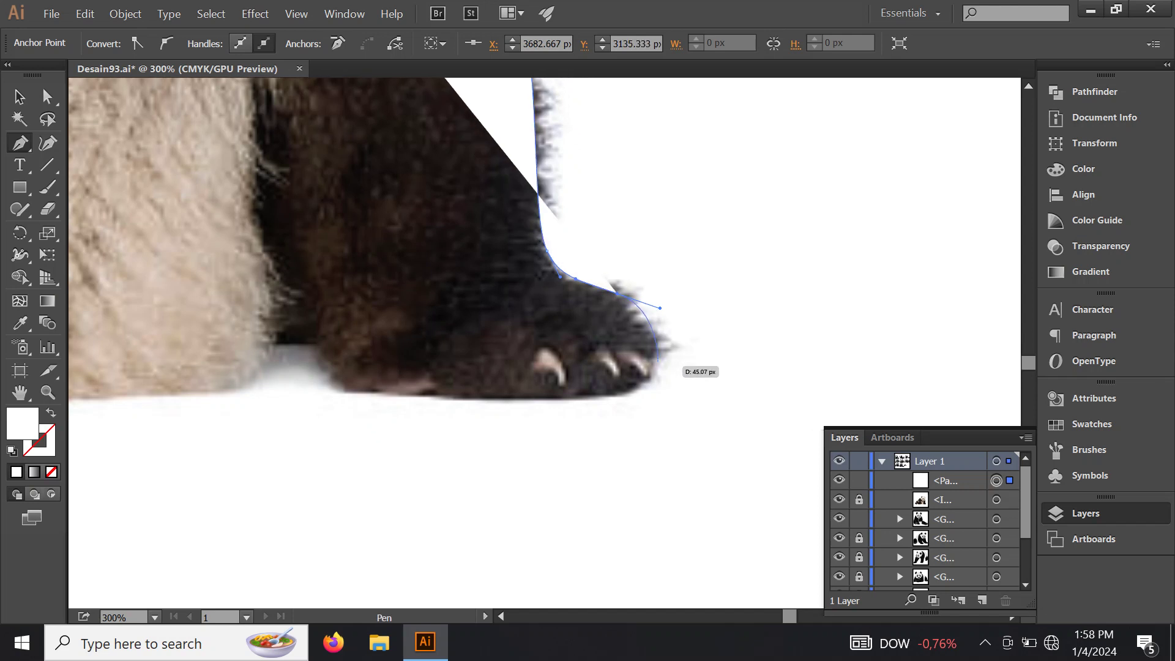
mouse_move(647, 385)
mouse_down()
mouse_move(632, 397)
mouse_move(817, 456)
mouse_up()
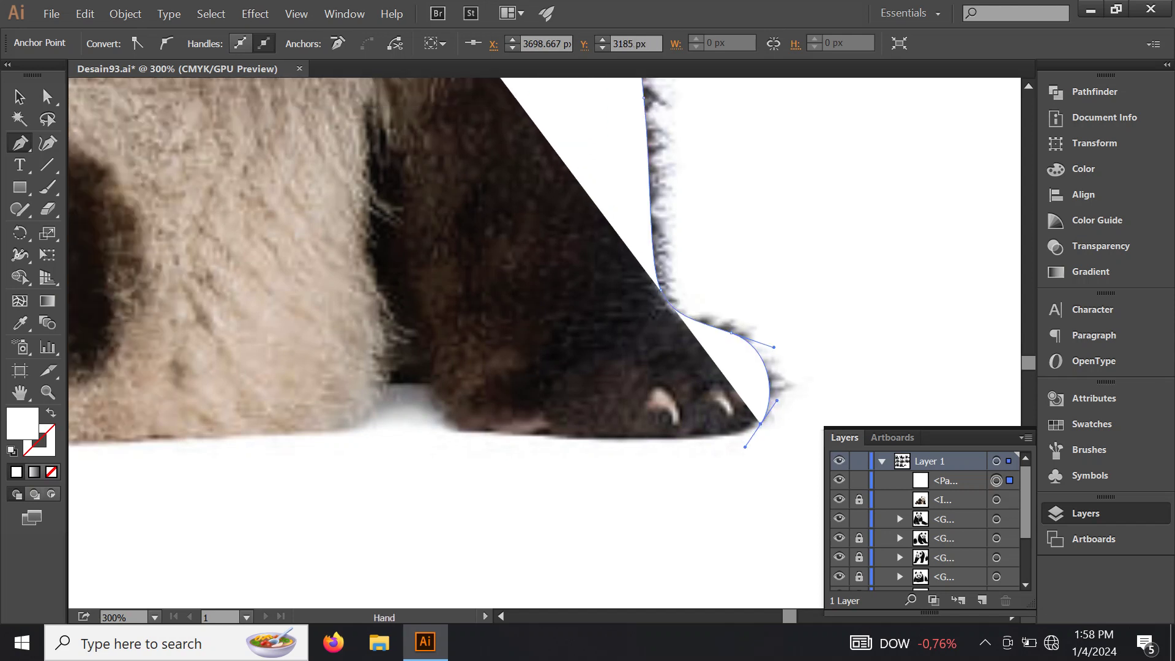
Step: Trace around the paw's bottom, set the fill to none, and curve the outline leftward along the ground
mouse_move(605, 448)
mouse_down()
mouse_move(547, 447)
mouse_move(547, 495)
mouse_move(498, 452)
mouse_up()
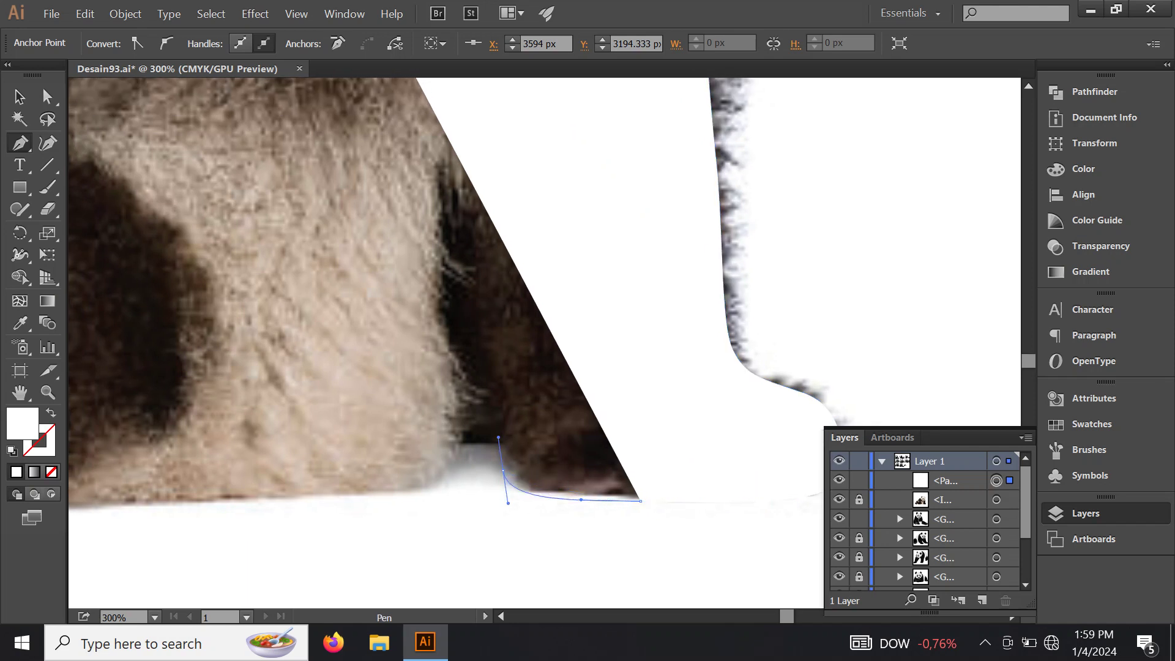
click(498, 438)
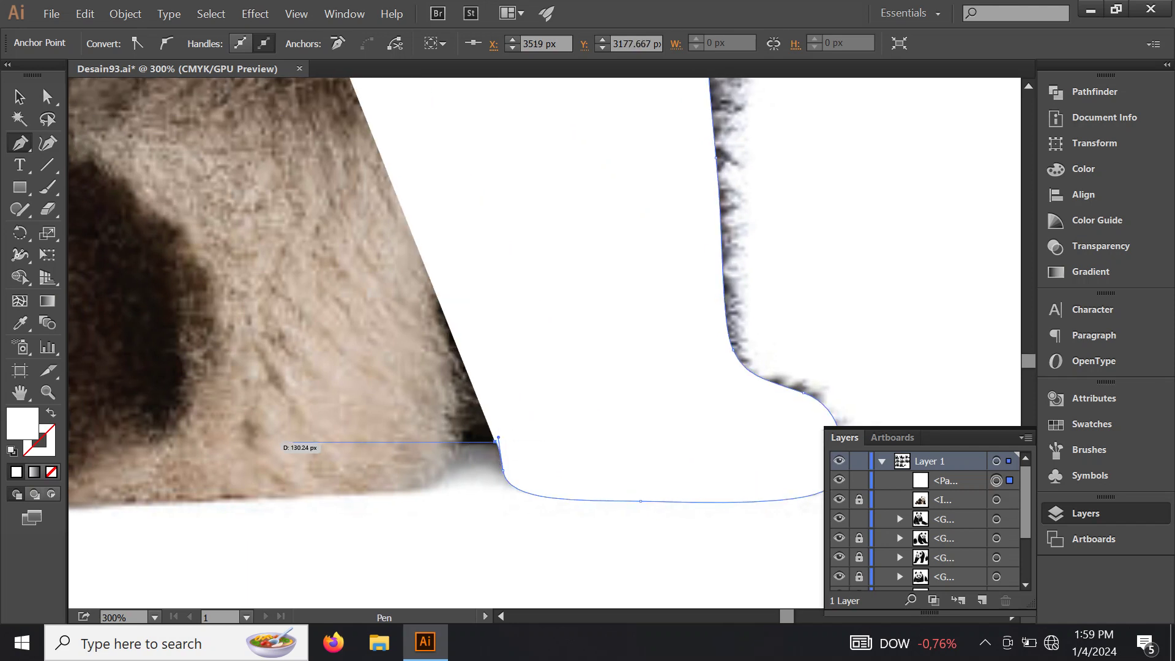
click(51, 472)
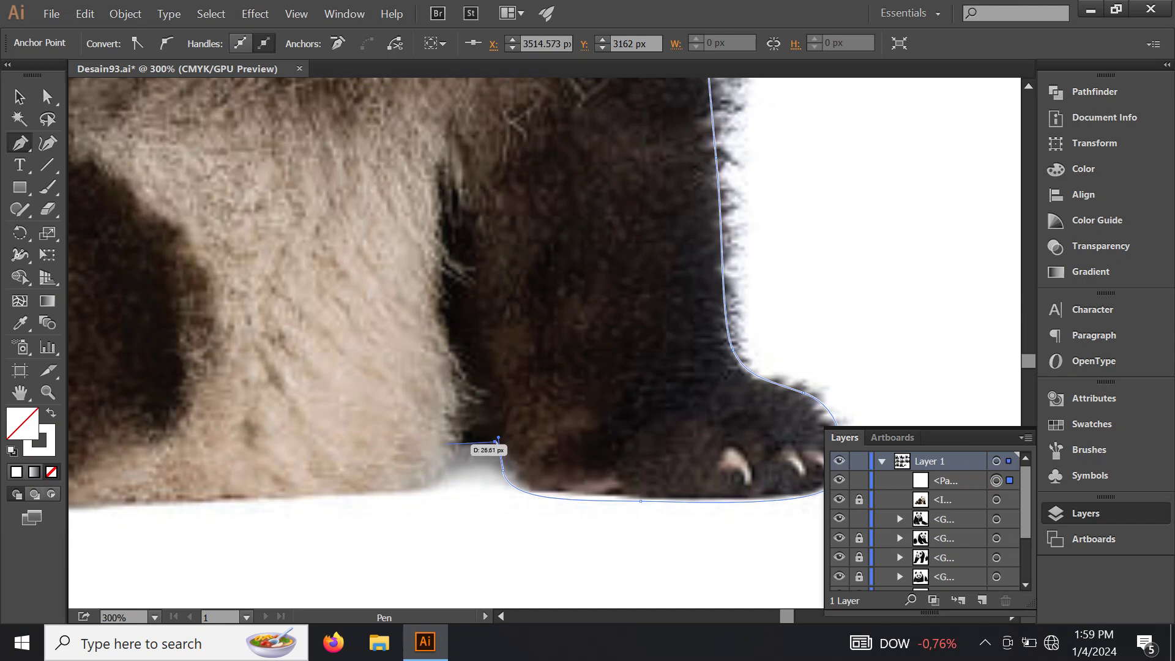
click(456, 440)
scroll(466, 429, left, 5)
scroll(465, 429, down, 2)
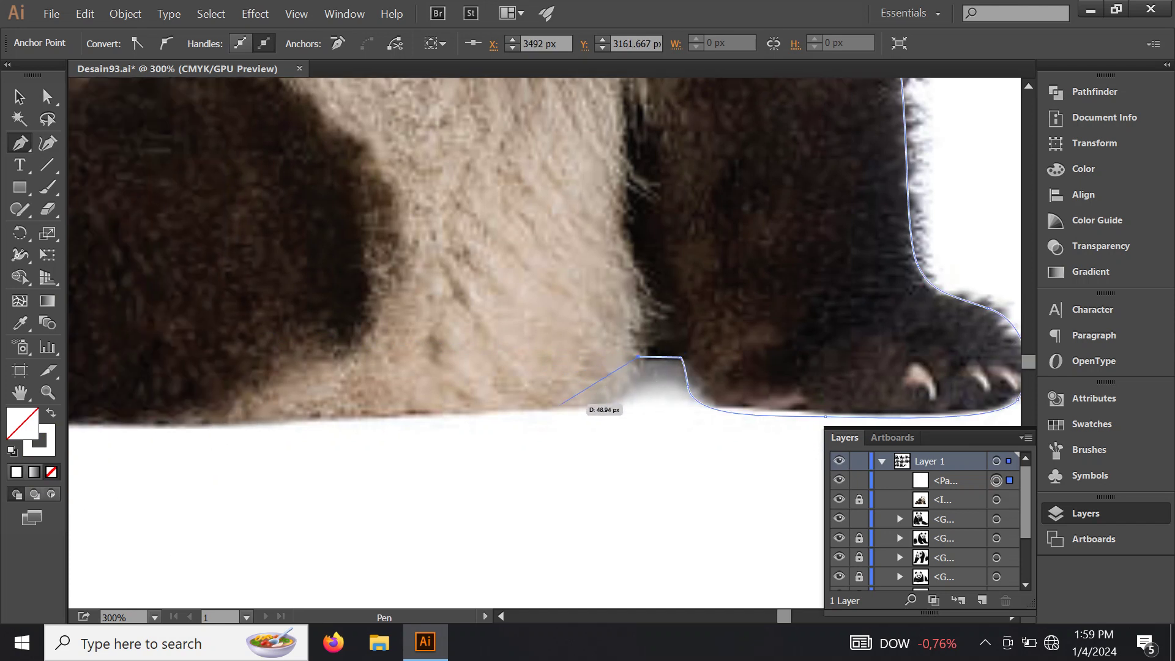
drag(516, 412, 403, 415)
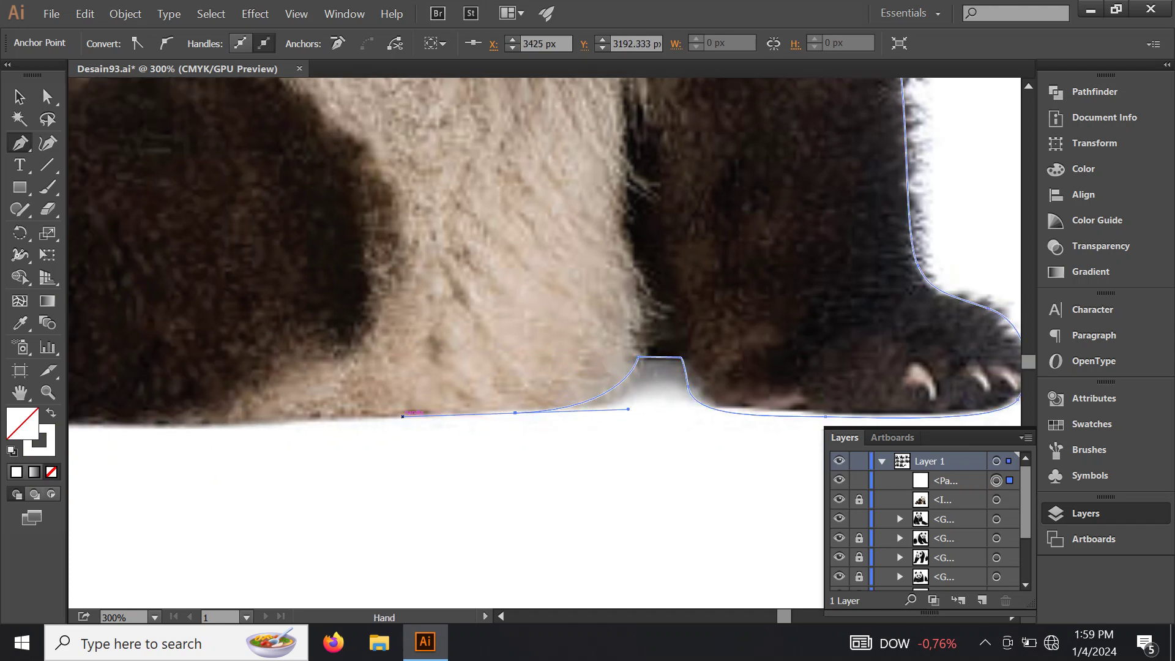
drag(274, 417, 488, 420)
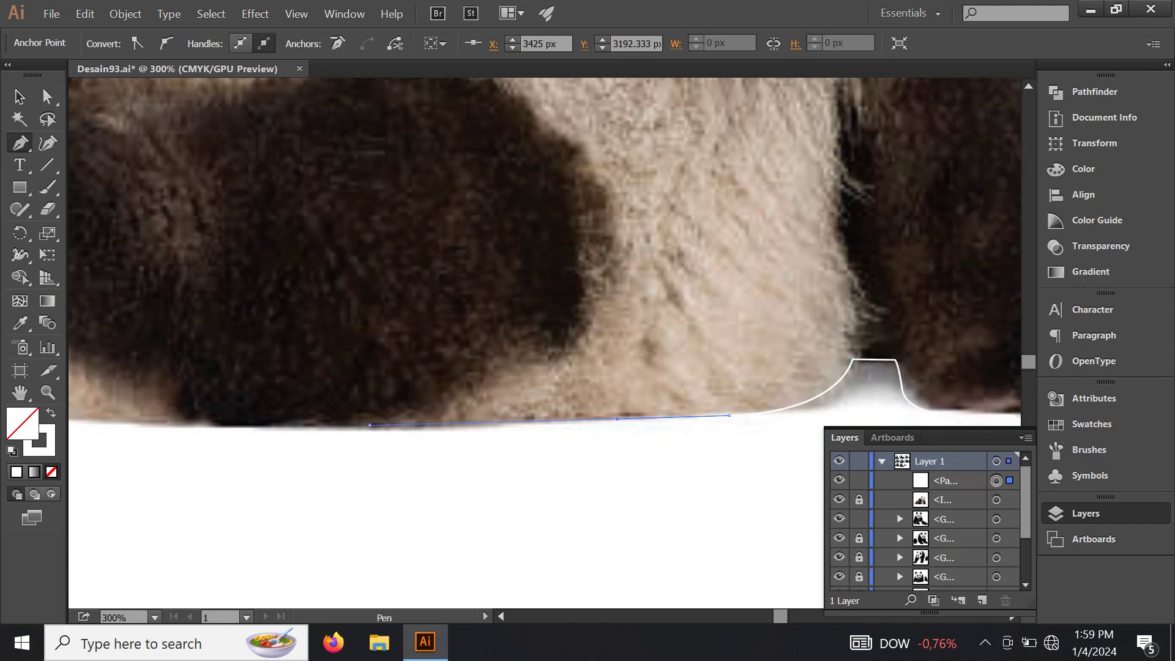
Step: Add curved anchors along the panda's bottom edge to beneath the left paw
scroll(369, 423, down, 1)
scroll(369, 423, left, 3)
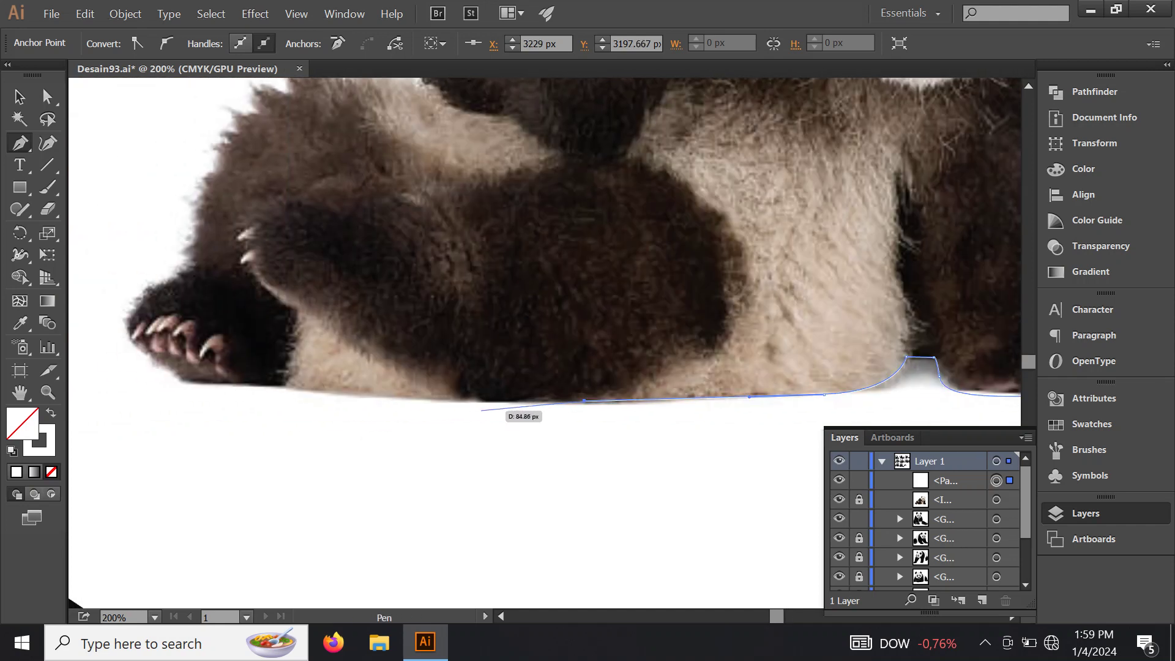
scroll(477, 400, up, 1)
drag(414, 399, 375, 401)
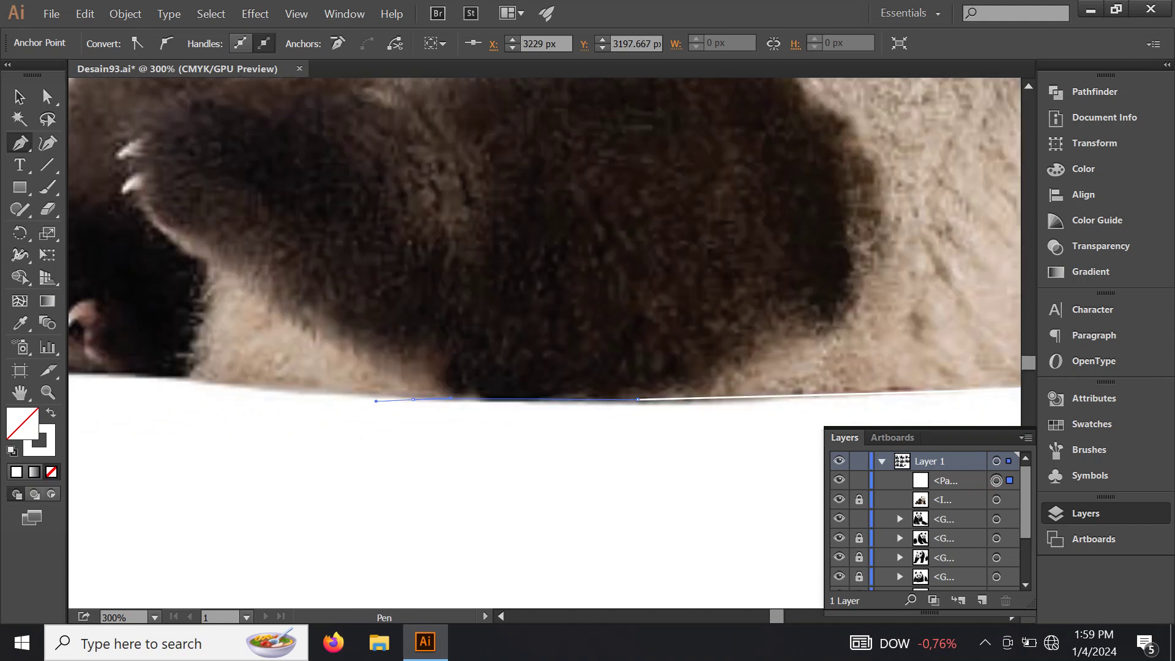
scroll(341, 410, up, 1)
scroll(341, 410, left, 2)
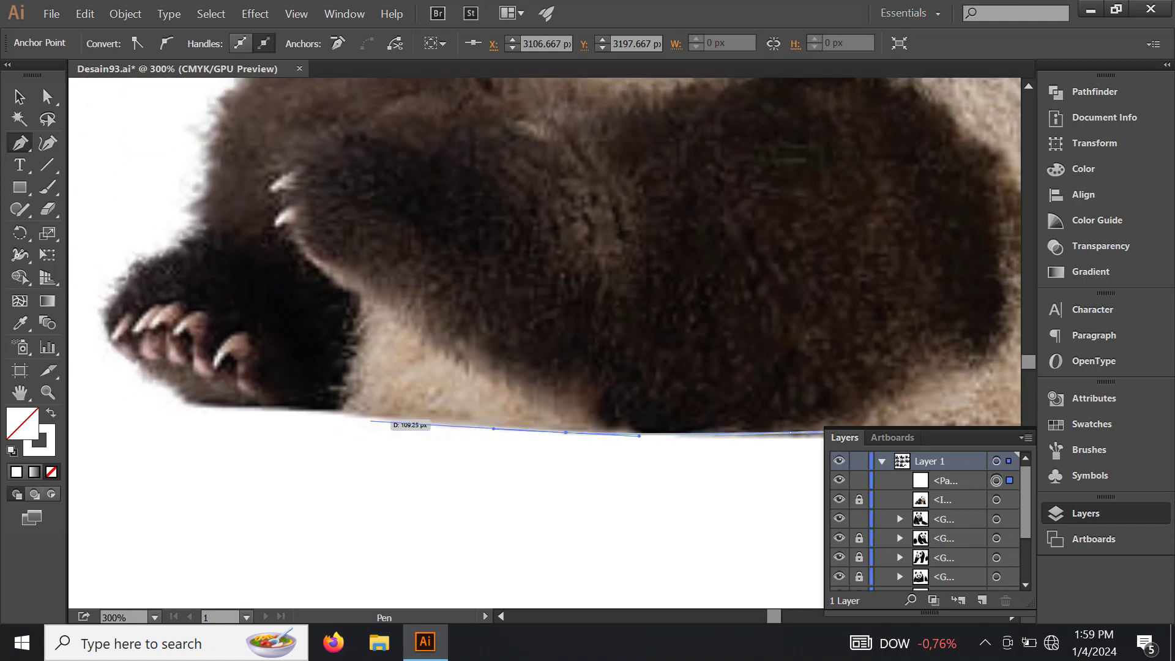
click(341, 410)
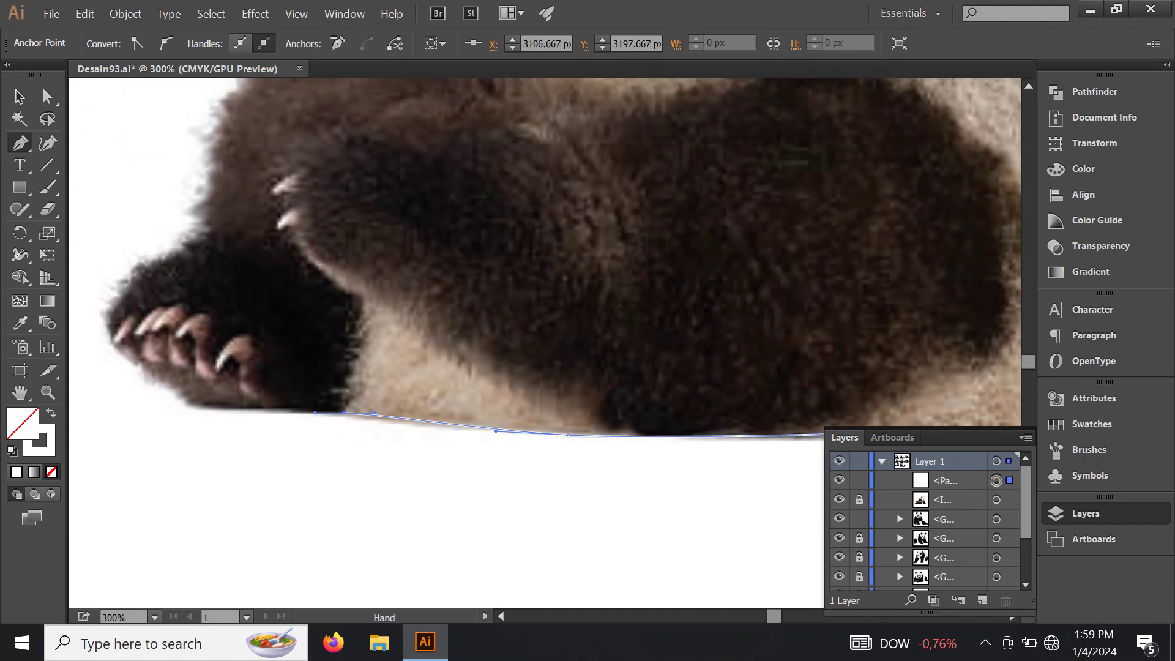
scroll(312, 410, up, 1)
mouse_move(362, 435)
mouse_down()
mouse_move(392, 437)
mouse_move(344, 418)
mouse_move(373, 382)
mouse_up()
scroll(343, 416, up, 3)
scroll(342, 417, left, 3)
Step: Curve the outline up around the left paw, the left side and the back fur tufts
scroll(398, 347, up, 4)
drag(477, 415, 499, 380)
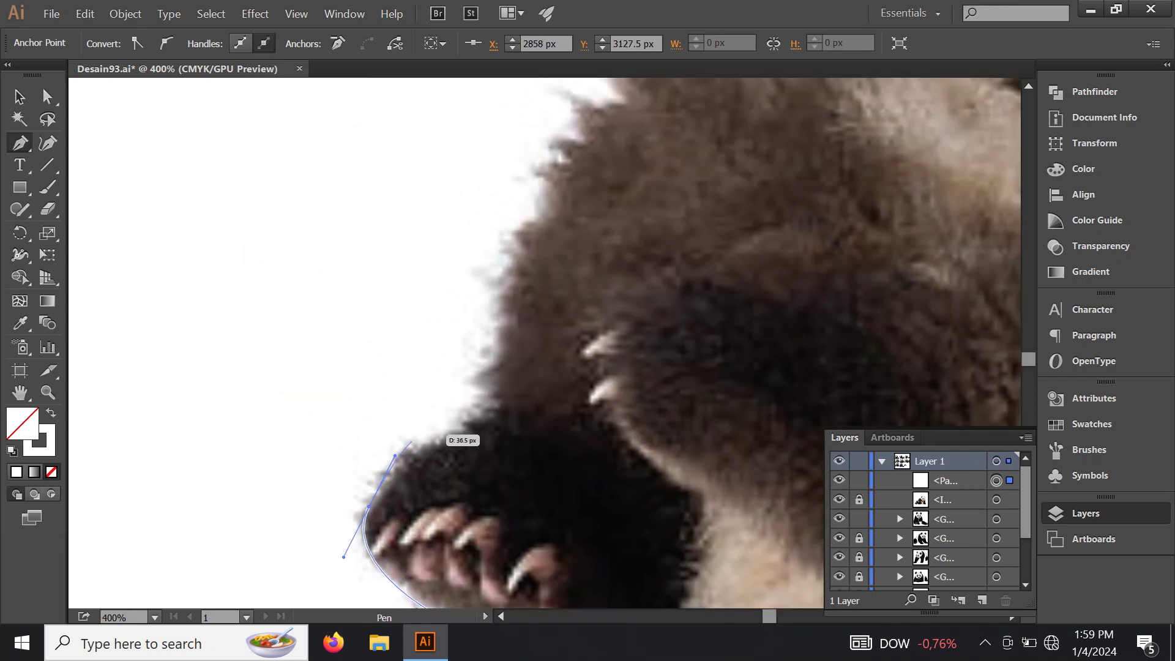
scroll(539, 331, up, 5)
scroll(539, 330, right, 3)
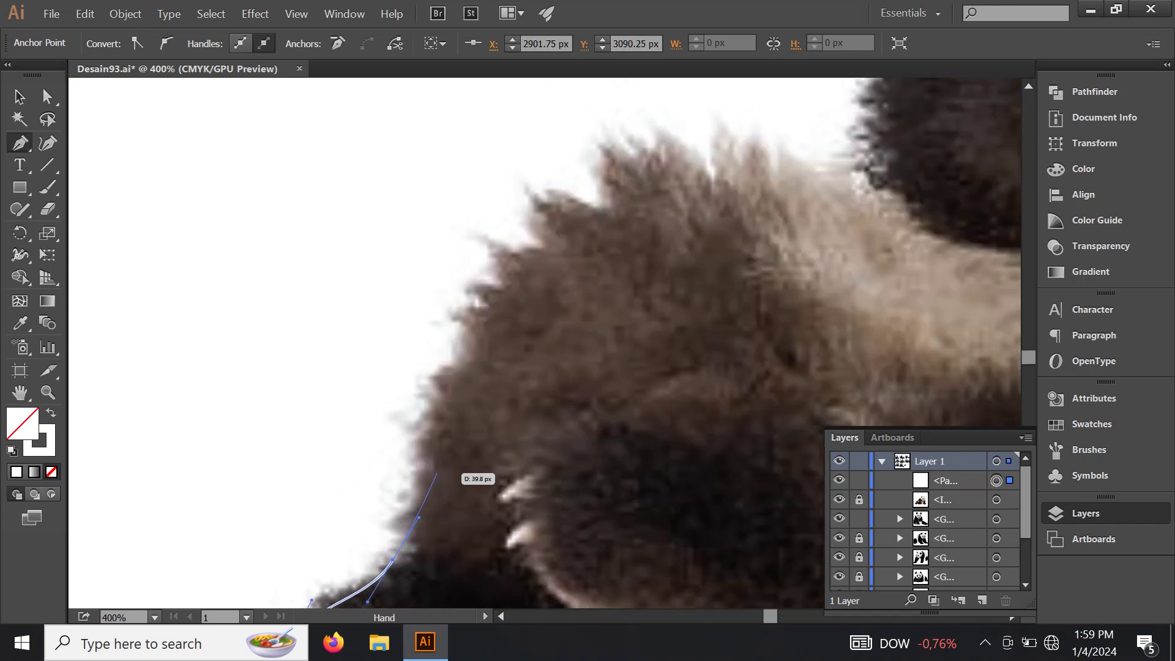
drag(455, 331, 486, 285)
scroll(508, 223, up, 6)
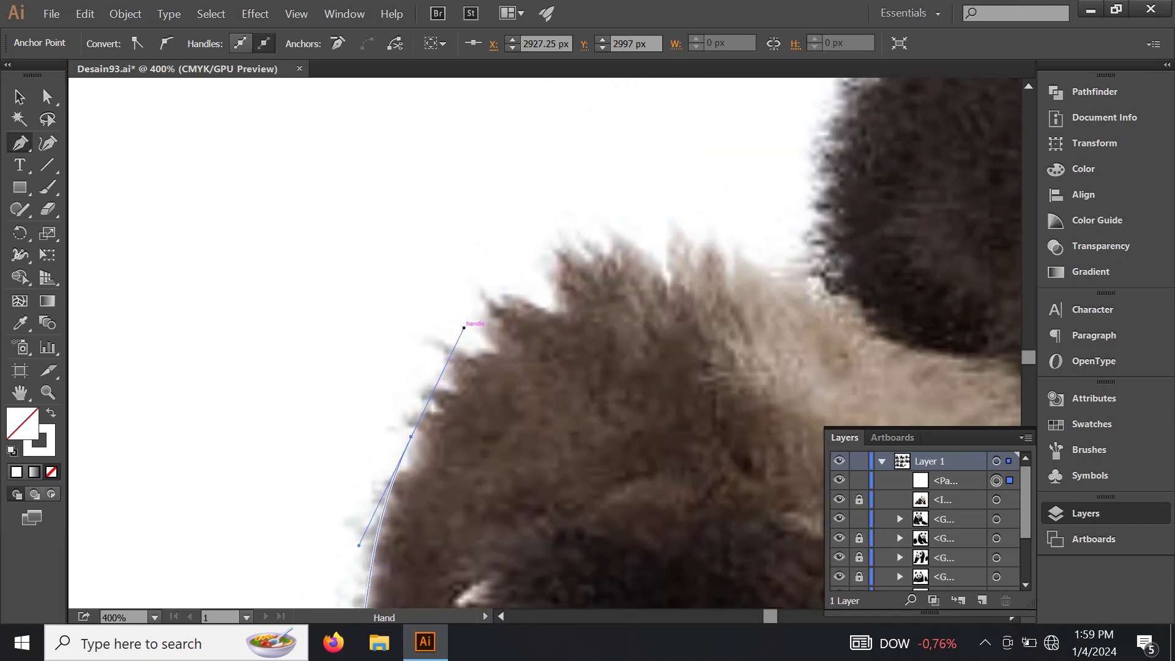
scroll(508, 222, right, 4)
drag(433, 384, 543, 337)
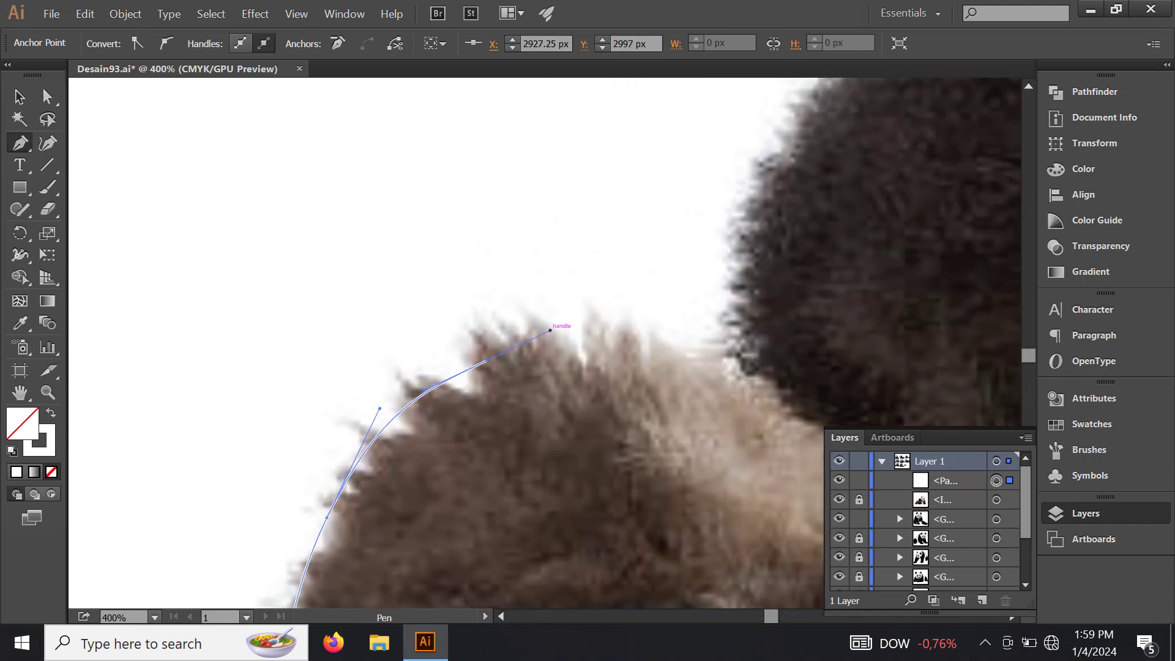
scroll(550, 331, down, 2)
scroll(550, 330, right, 5)
drag(445, 316, 423, 254)
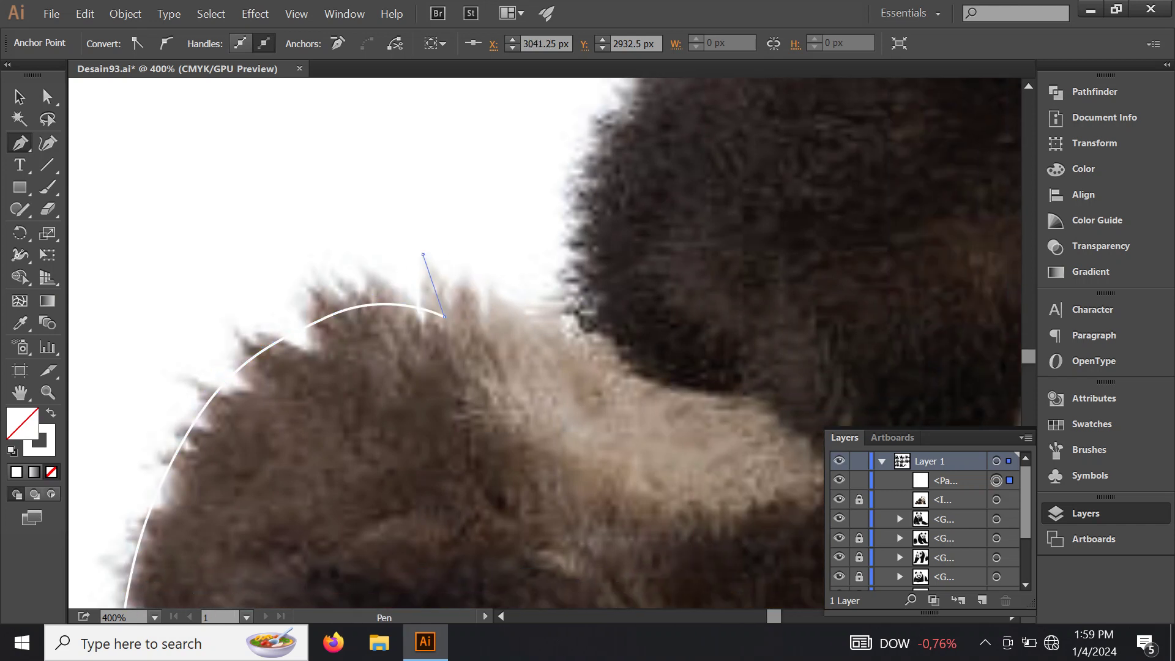
click(423, 254)
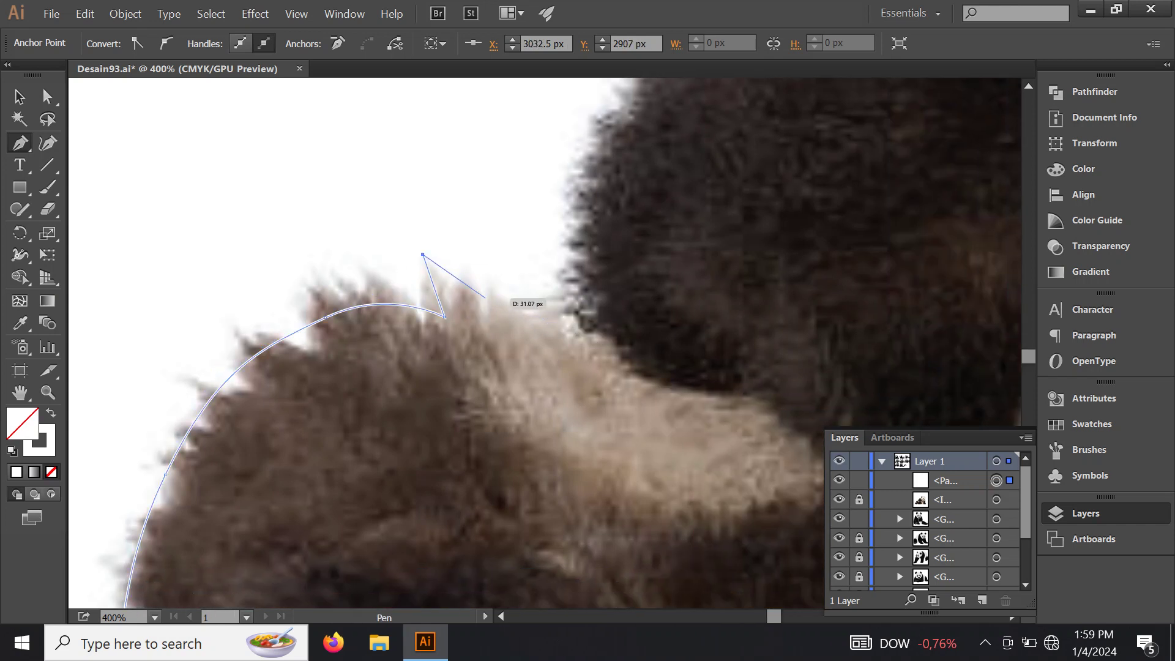
click(484, 276)
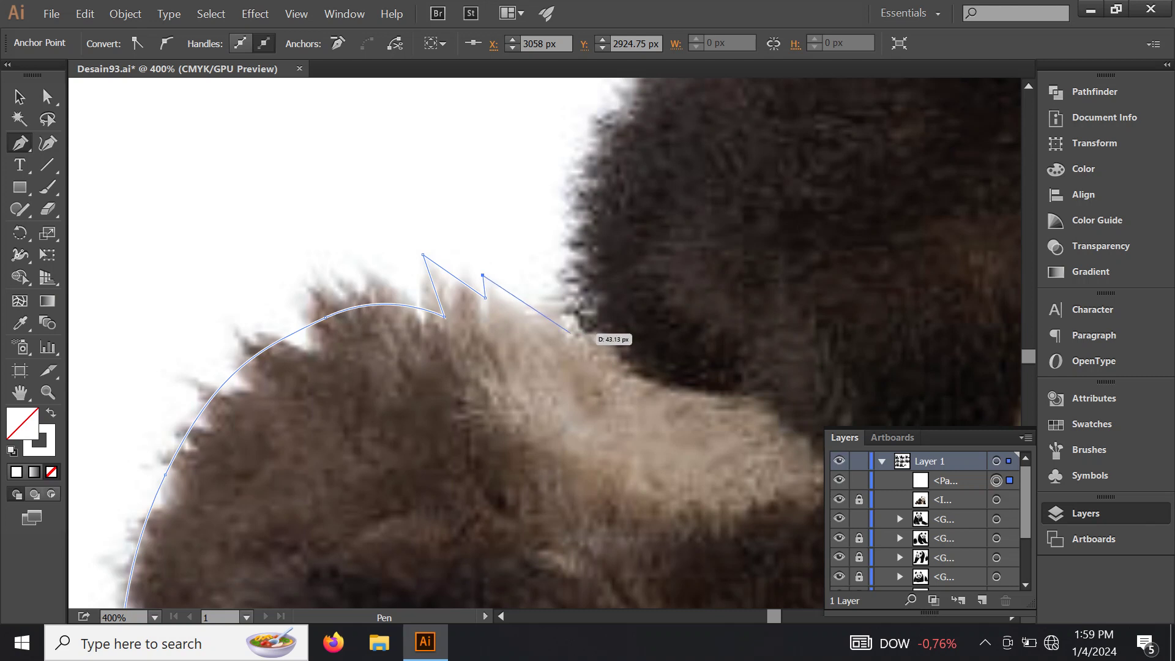
Step: Carry the outline up the dark shoulder and join it to the existing path near the head
click(592, 345)
scroll(587, 346, up, 3)
scroll(588, 346, right, 2)
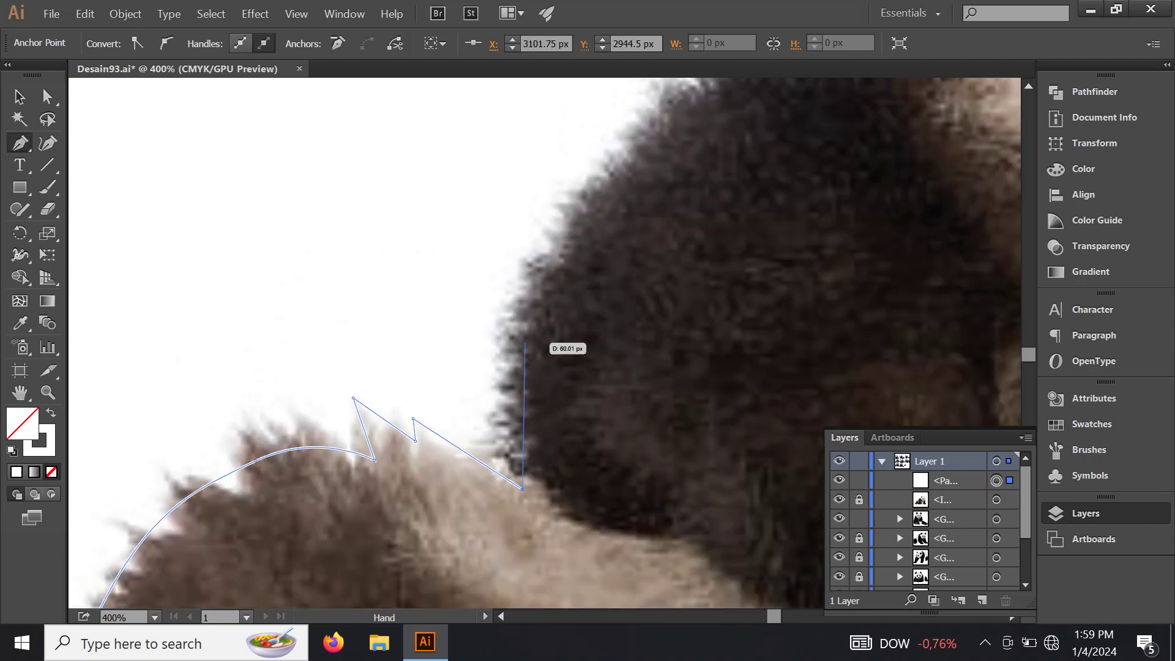
click(545, 260)
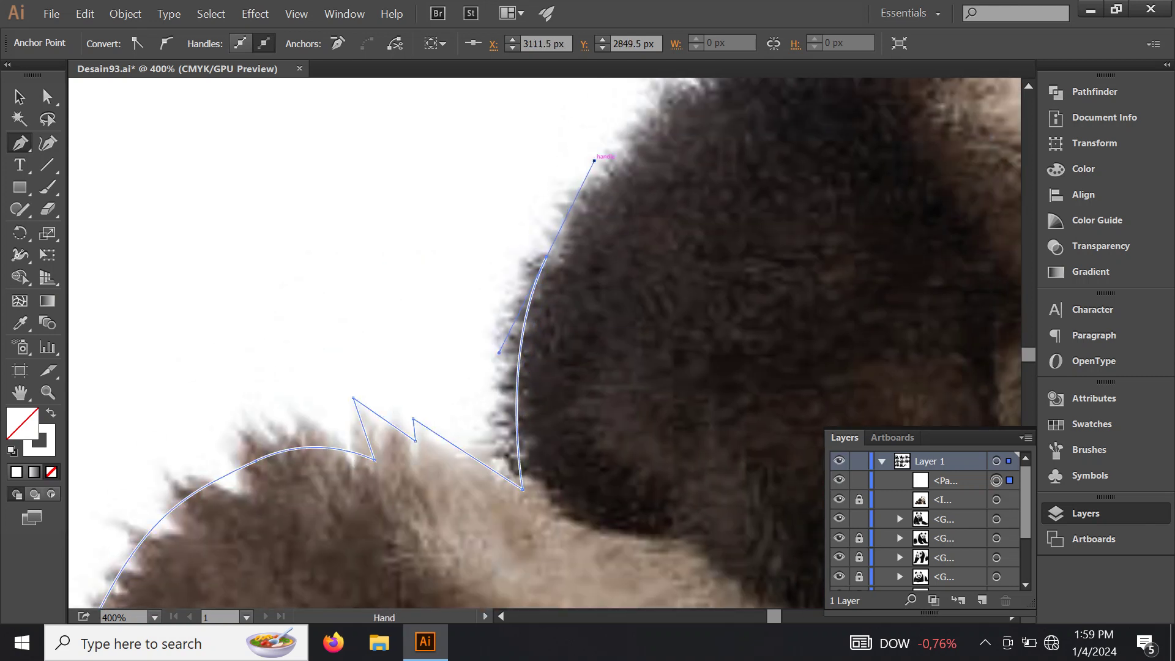
drag(428, 489, 796, 135)
key(Escape)
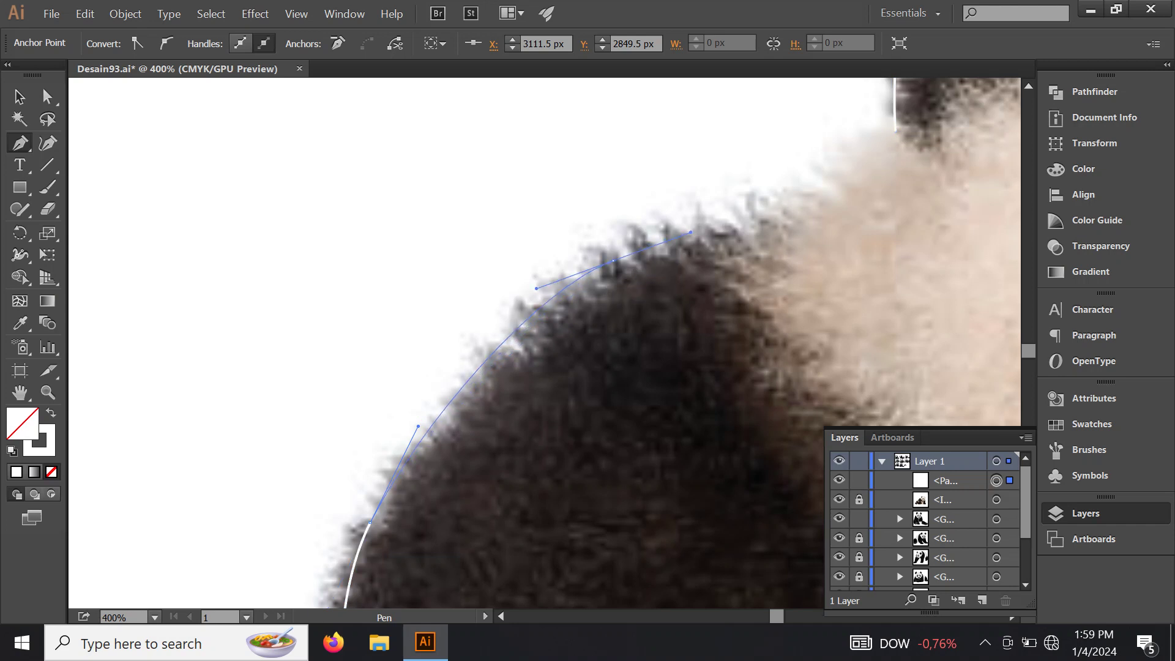
drag(690, 232, 718, 219)
drag(868, 172, 536, 325)
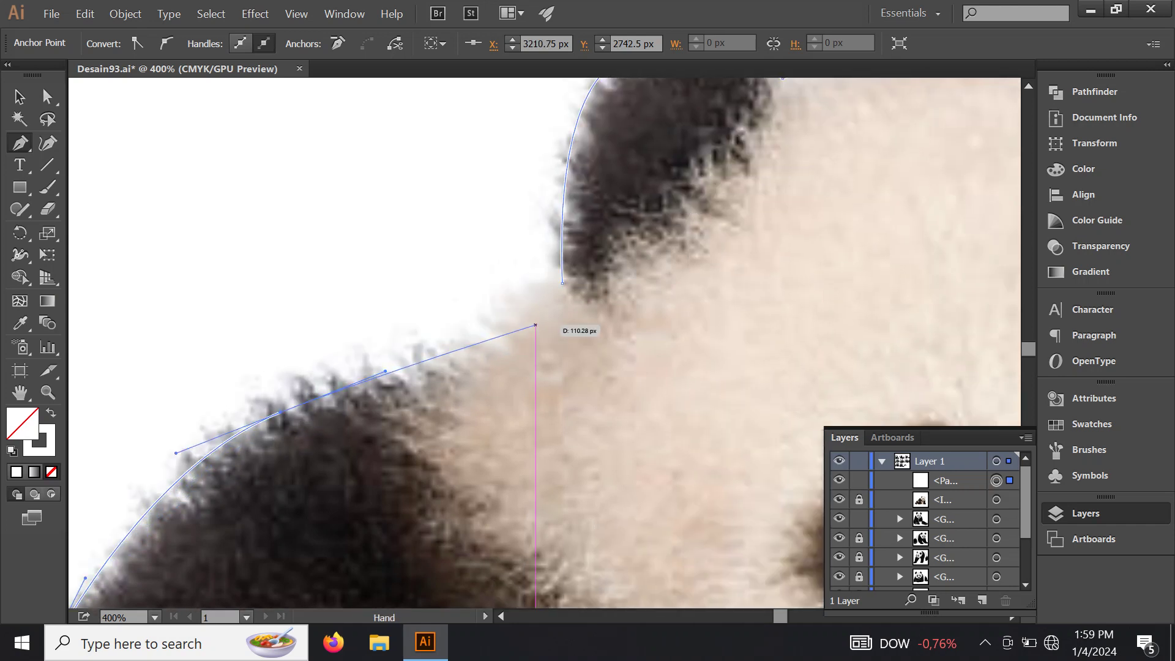
drag(562, 283, 593, 245)
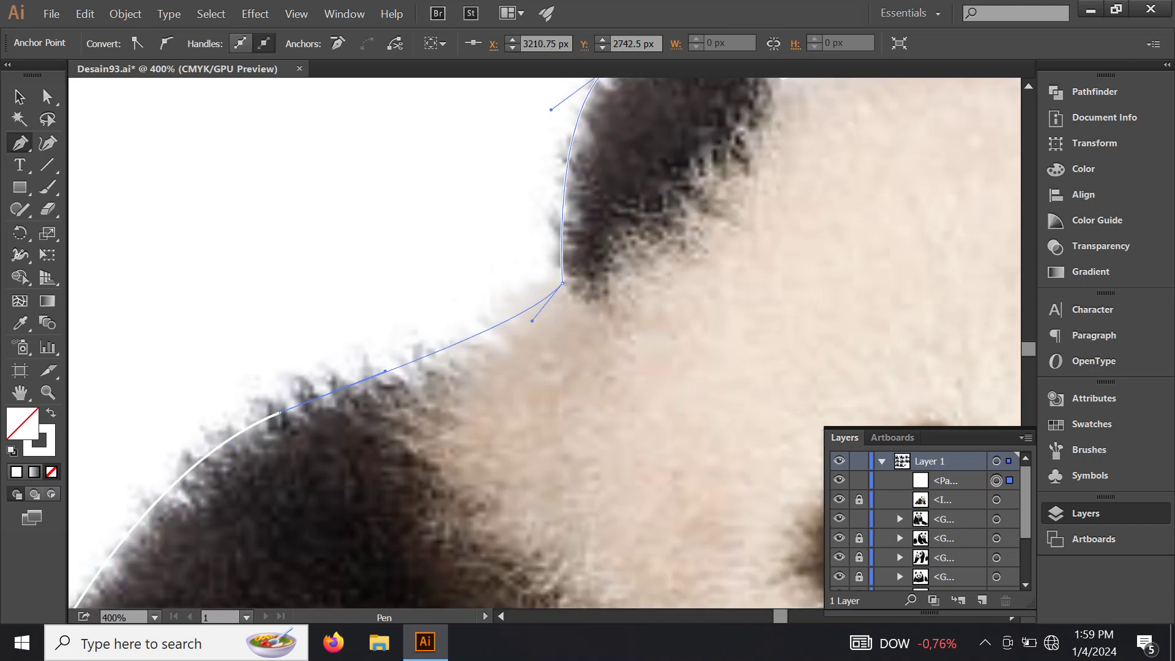
key(ctrl+minus)
key(ctrl+minus)
key(ctrl+minus)
Step: Zoom in on the head and clip the panda photo to the traced outline with Ctrl+7
drag(551, 367, 421, 312)
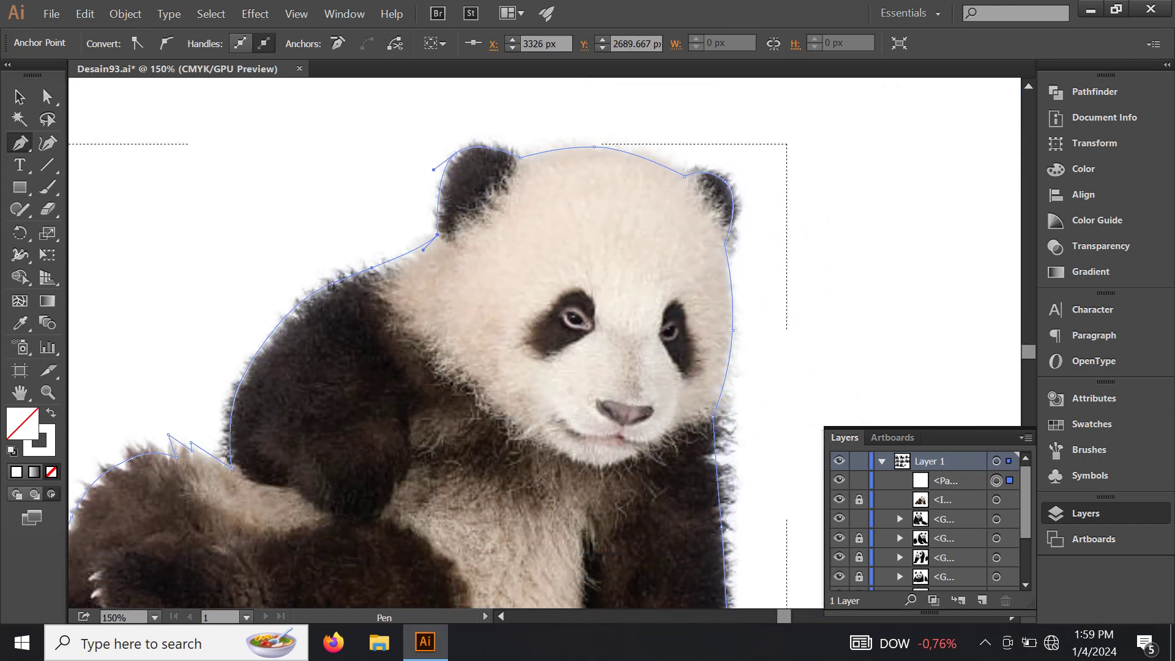
key(ctrl+plus)
key(ctrl+plus)
key(ctrl+7)
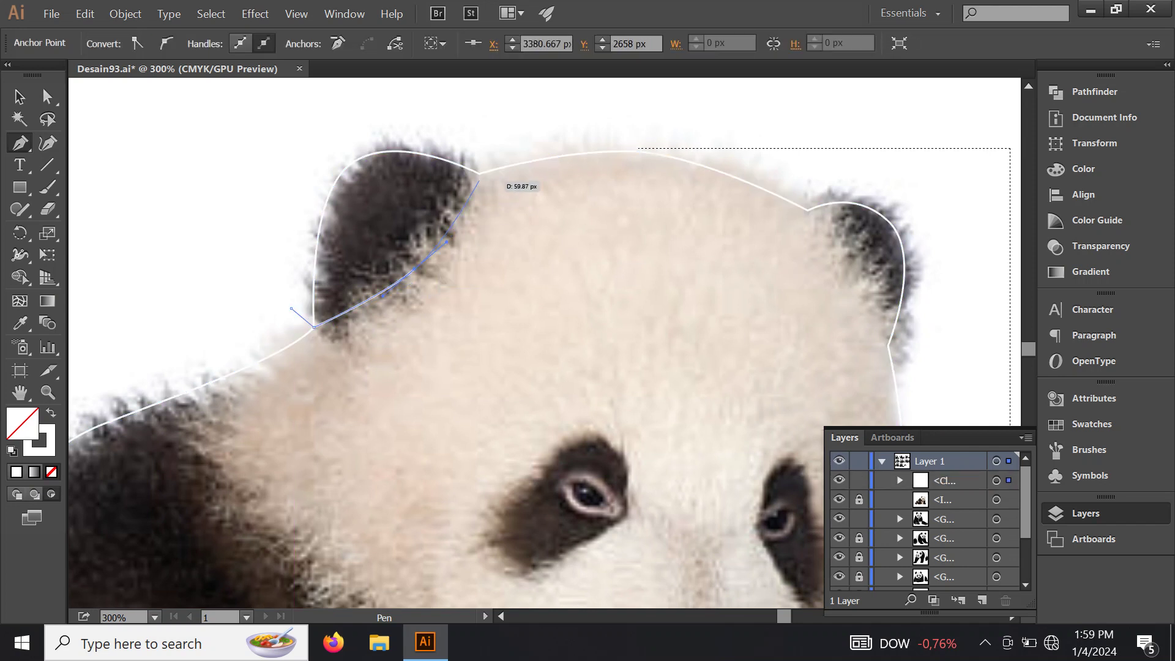
Step: Start a new Pen path at the left ear corner, running across the top of the head
click(478, 174)
drag(478, 174, 384, 276)
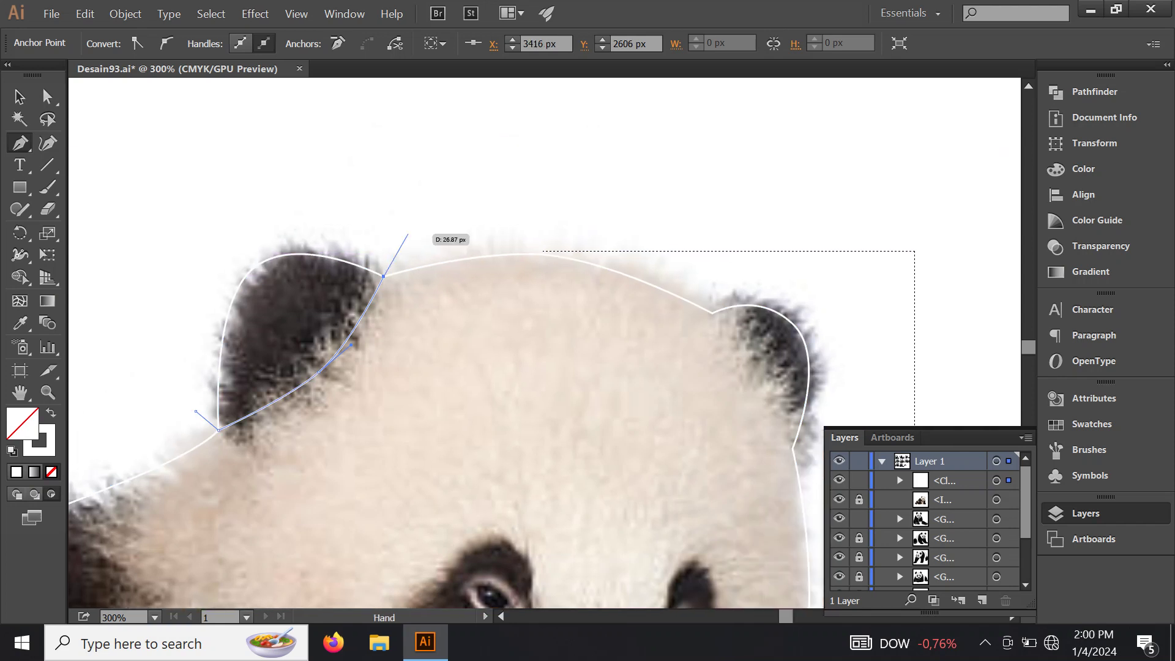
click(421, 217)
click(598, 217)
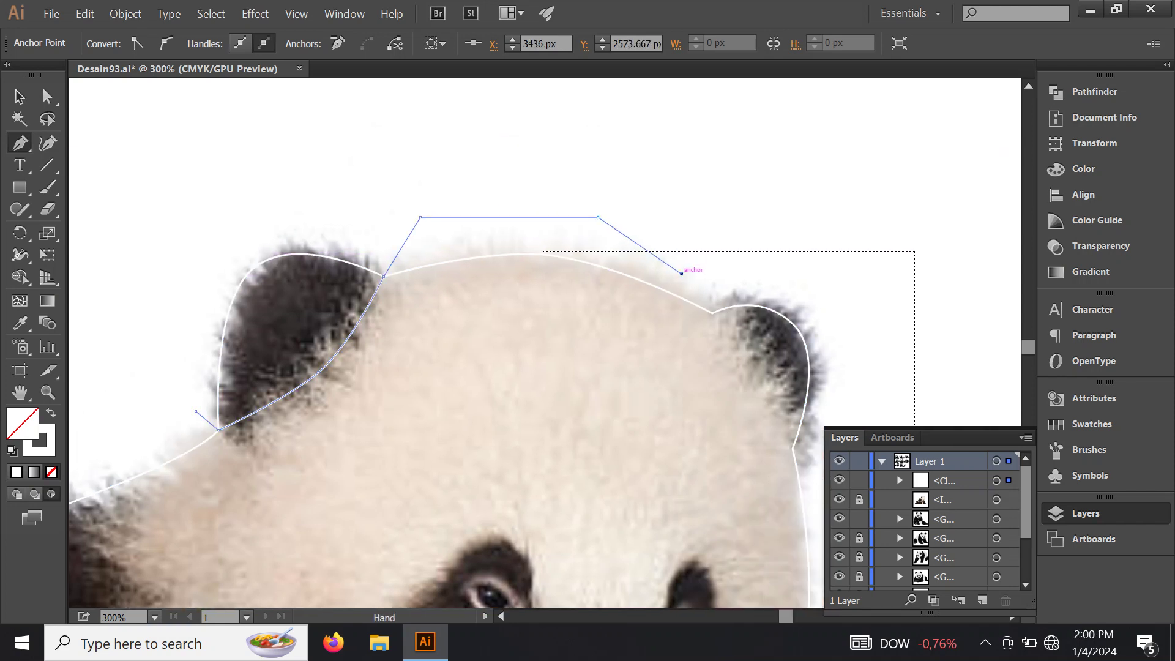
mouse_move(682, 273)
mouse_down()
mouse_move(534, 232)
mouse_move(570, 269)
mouse_up()
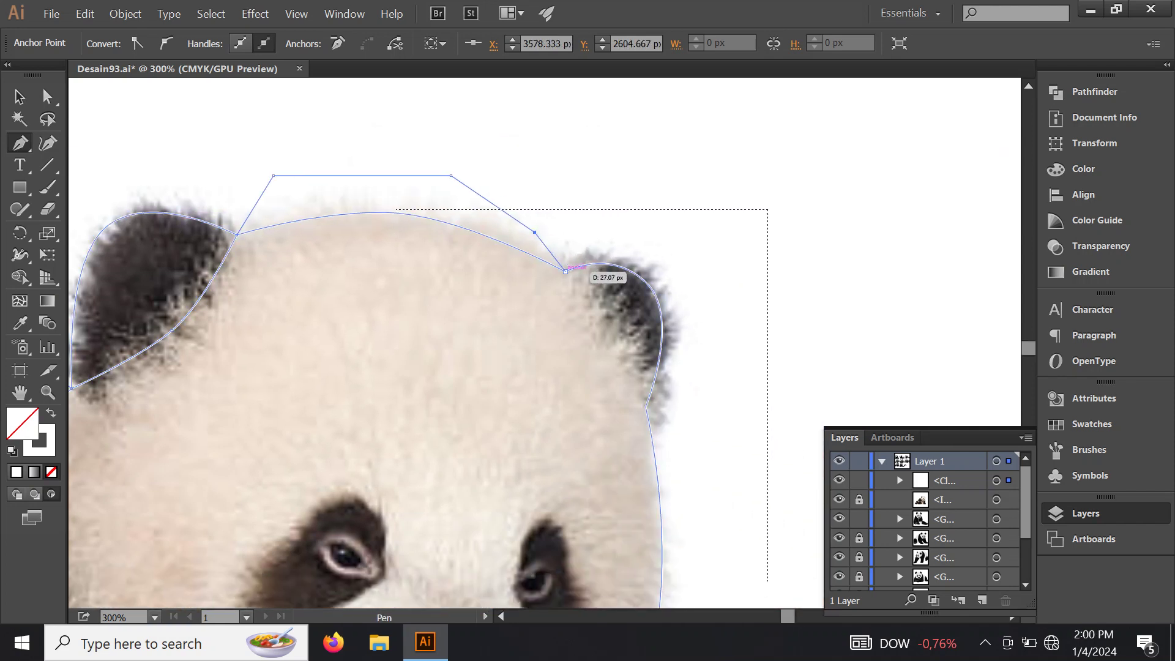
click(566, 271)
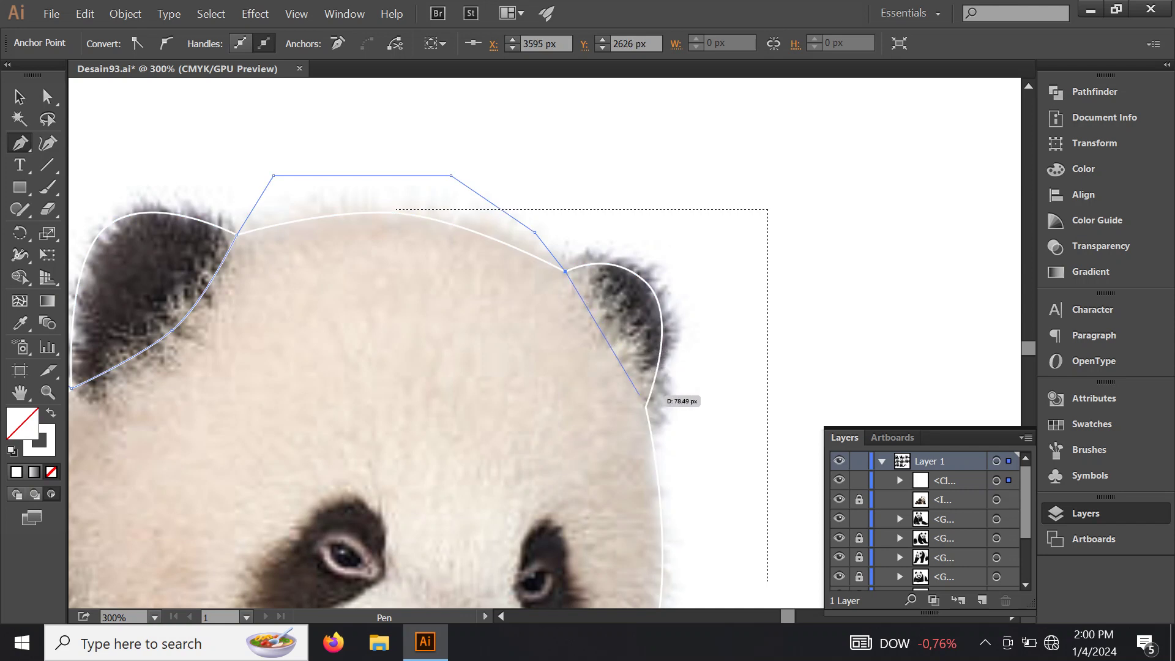
Step: Extend the new path around the right ear and back to the left ear outline
click(619, 356)
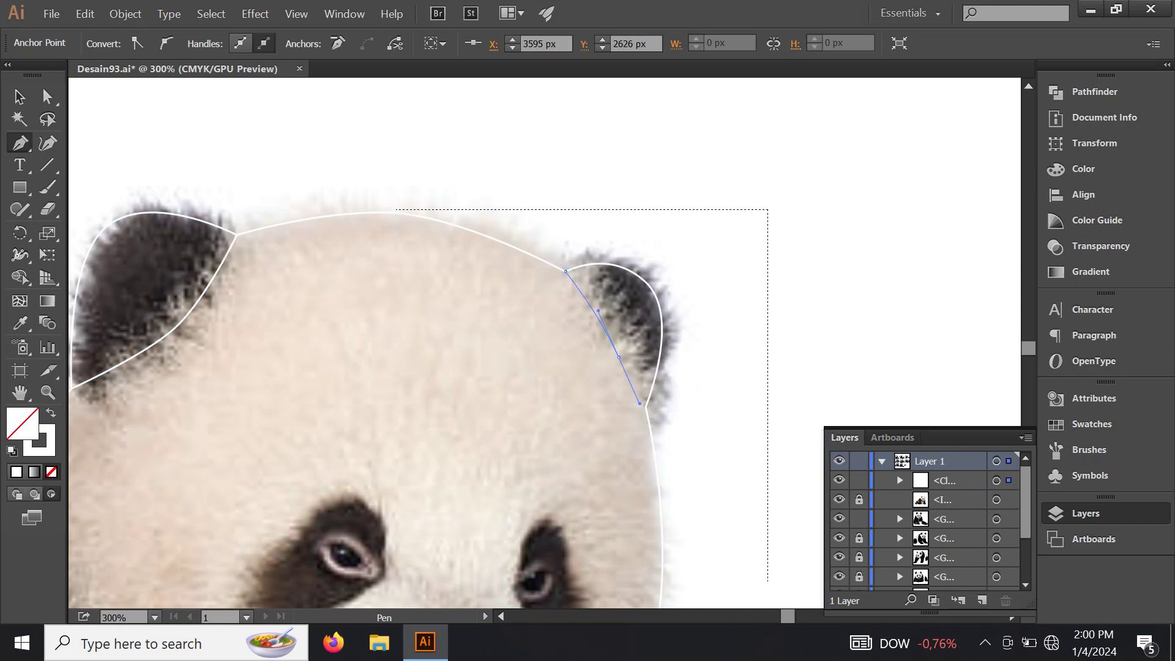
click(646, 408)
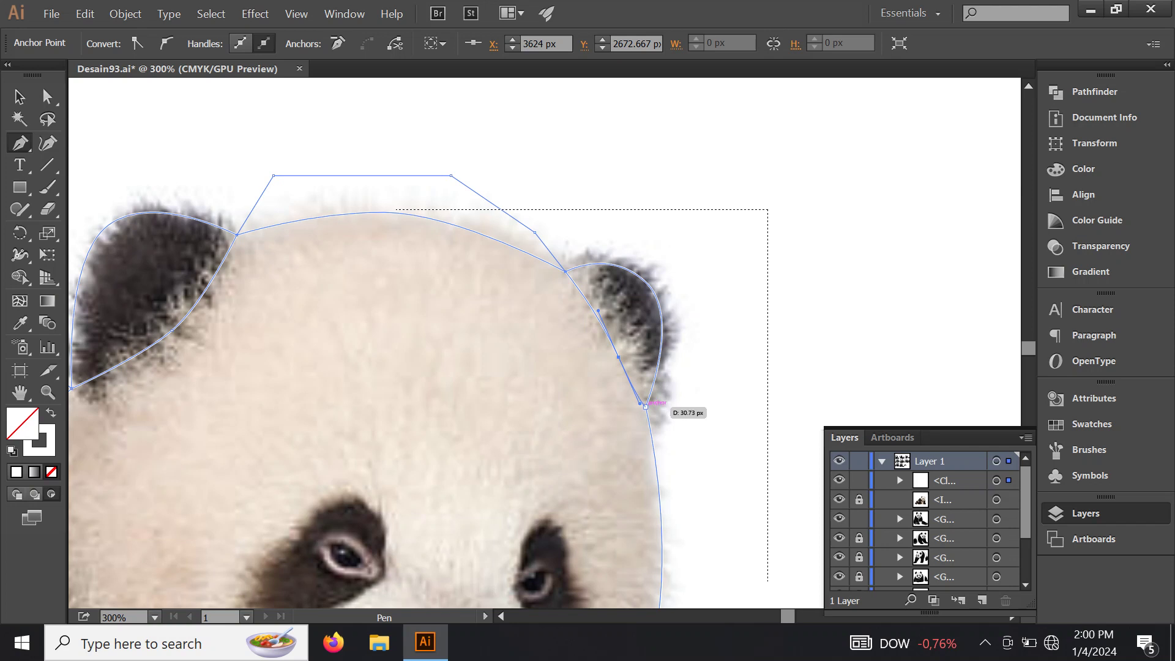
click(691, 401)
click(721, 257)
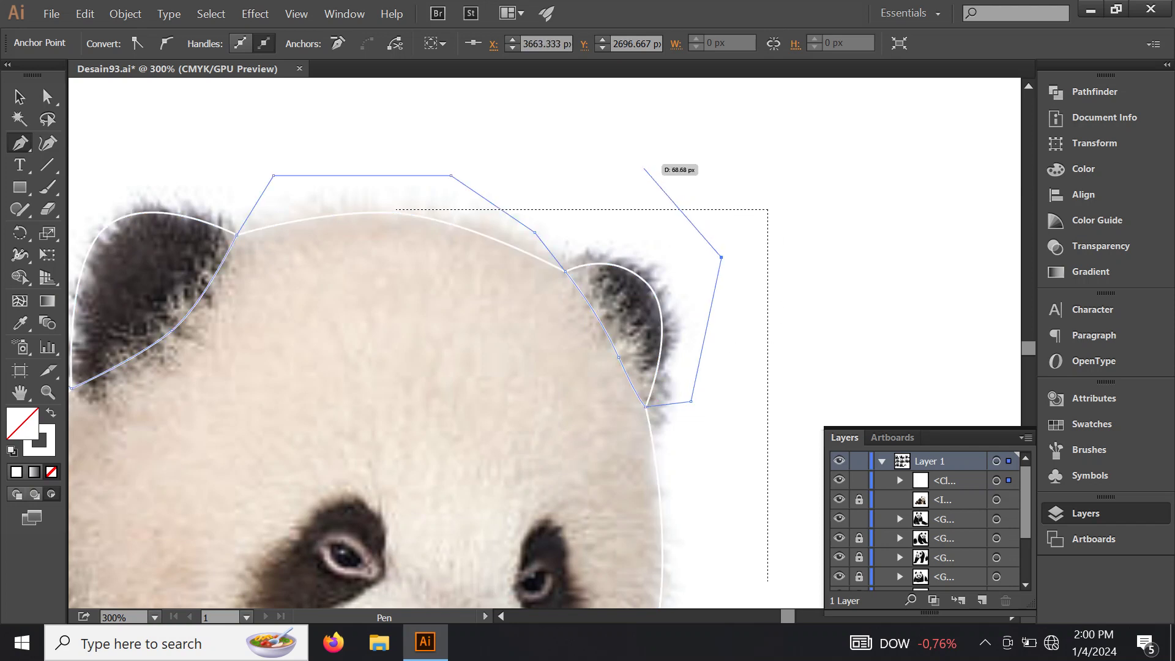
key(ctrl+minus)
key(ctrl+minus)
scroll(429, 306, left, 3)
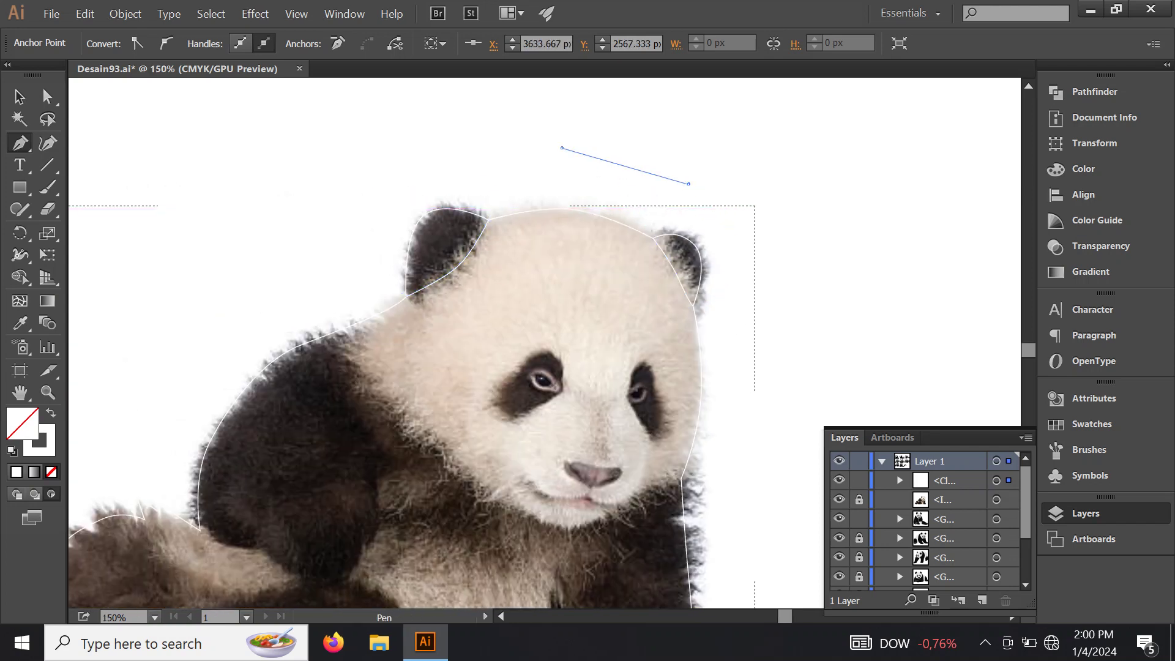
drag(406, 297, 376, 221)
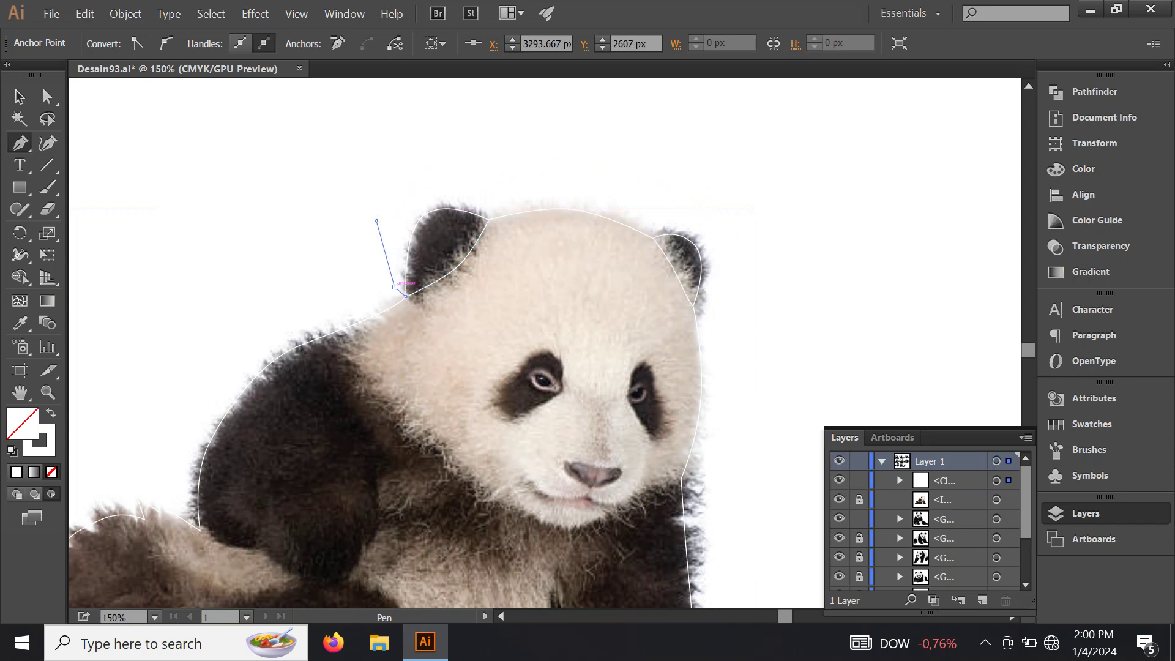
key(ctrl+minus)
scroll(433, 329, down, 4)
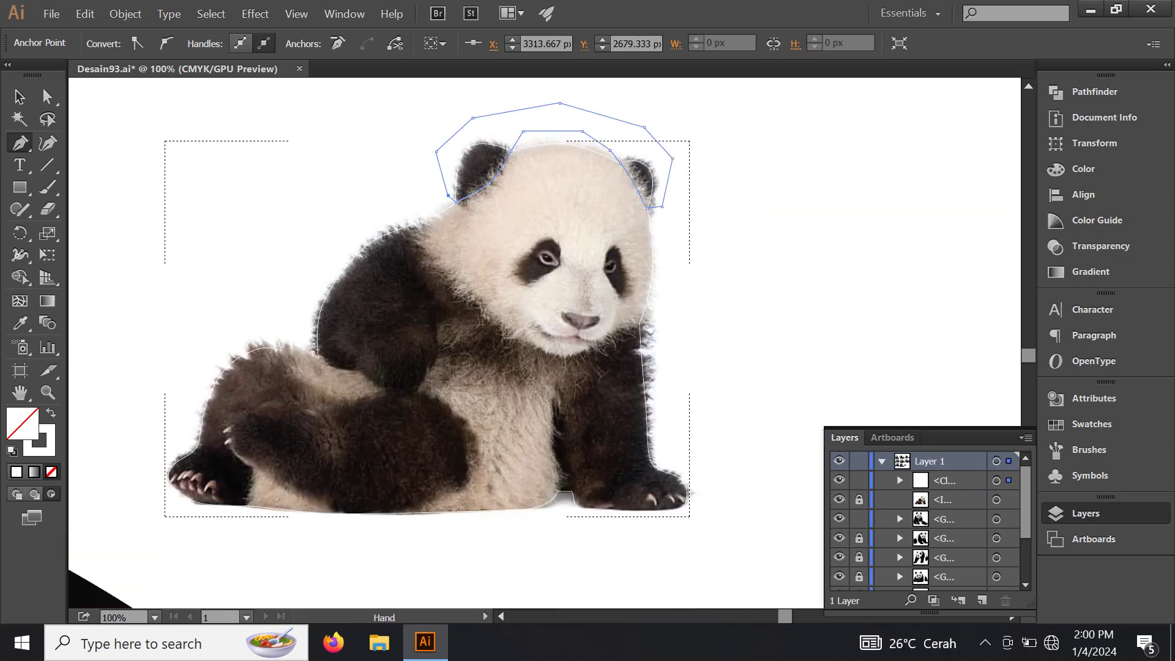
scroll(428, 306, up, 2)
Step: Continue the path from its last anchor with curves along the shoulder fur
key(ctrl+plus)
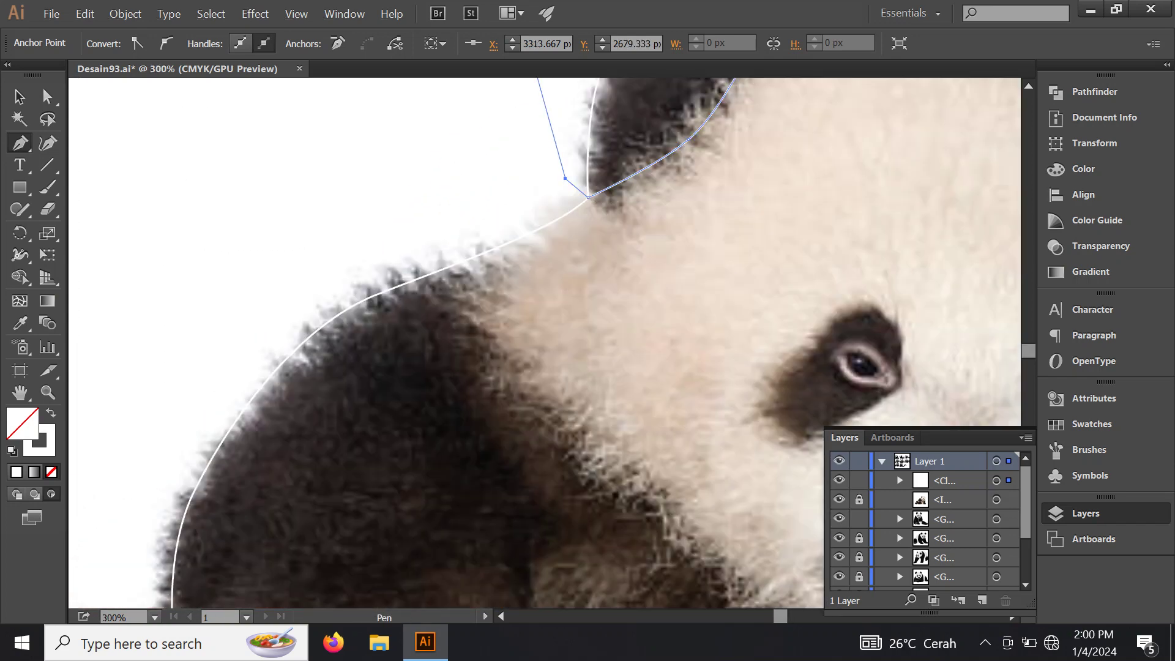
click(498, 246)
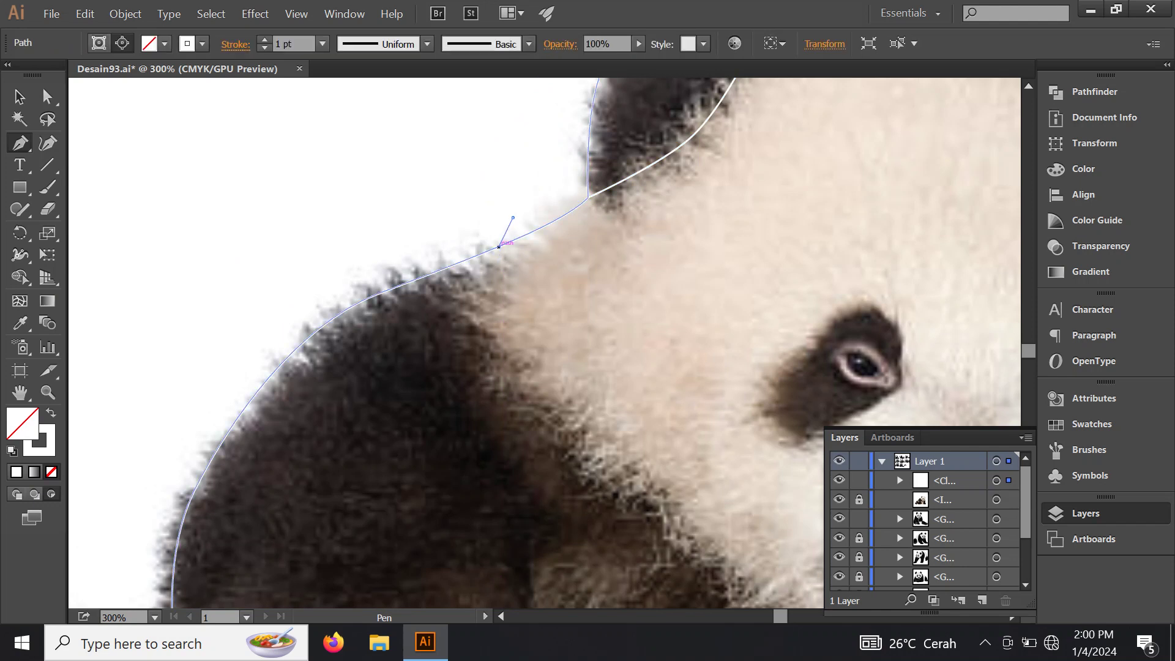
drag(499, 247, 496, 278)
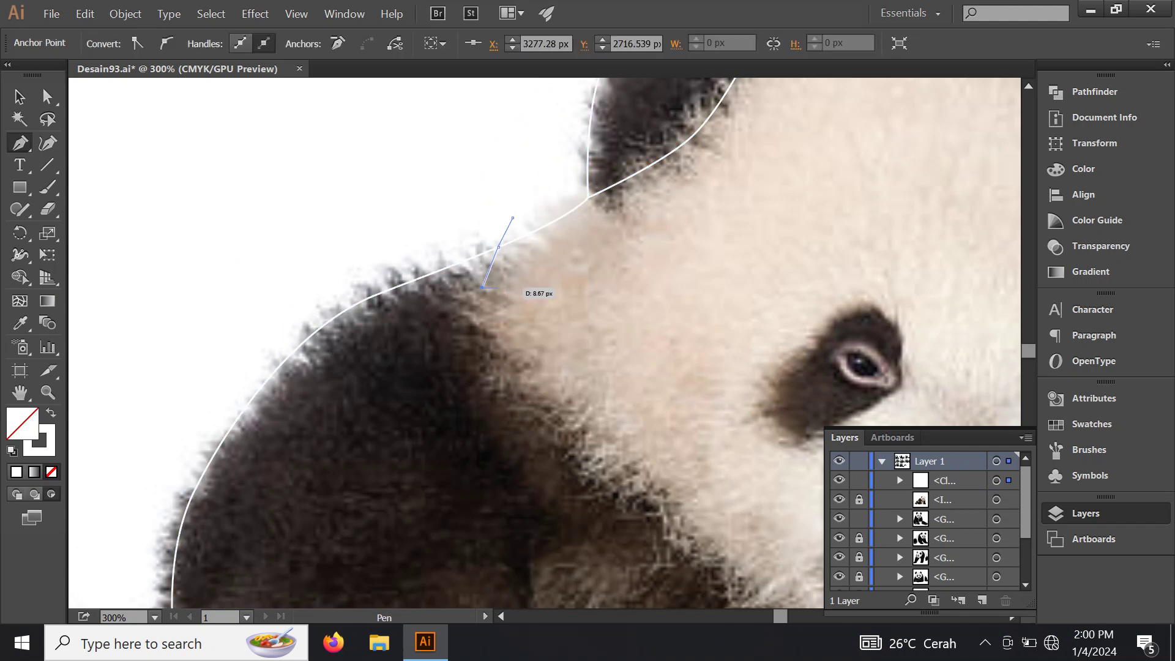
drag(497, 343, 527, 360)
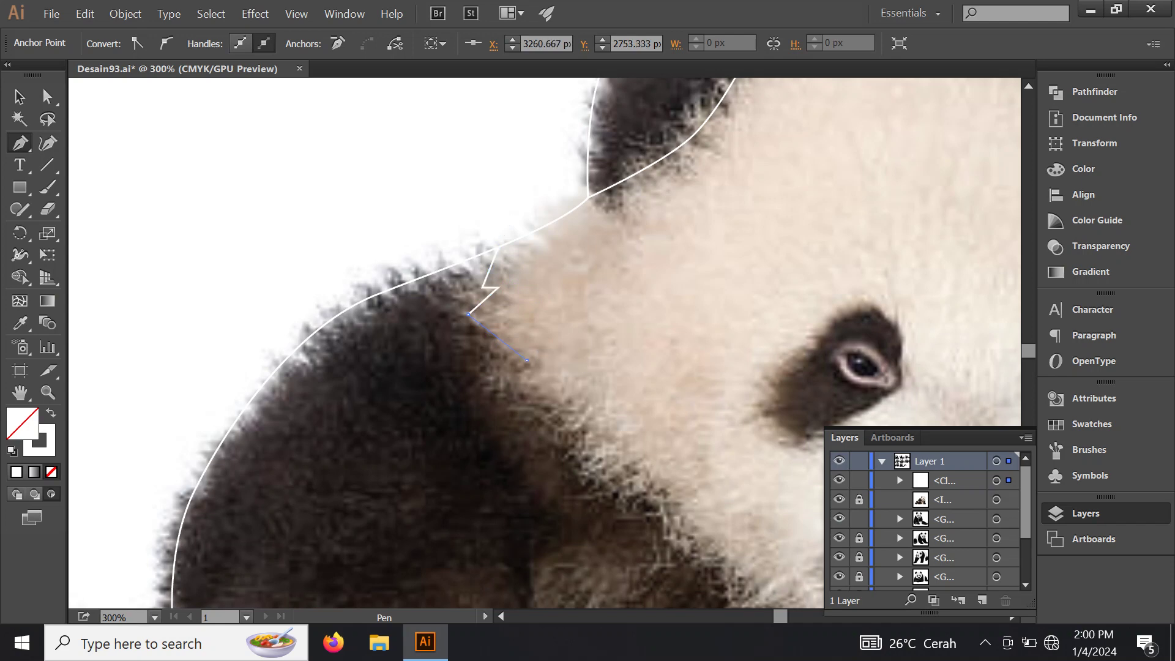
drag(554, 407, 554, 408)
key(ctrl+minus)
key(ctrl+minus)
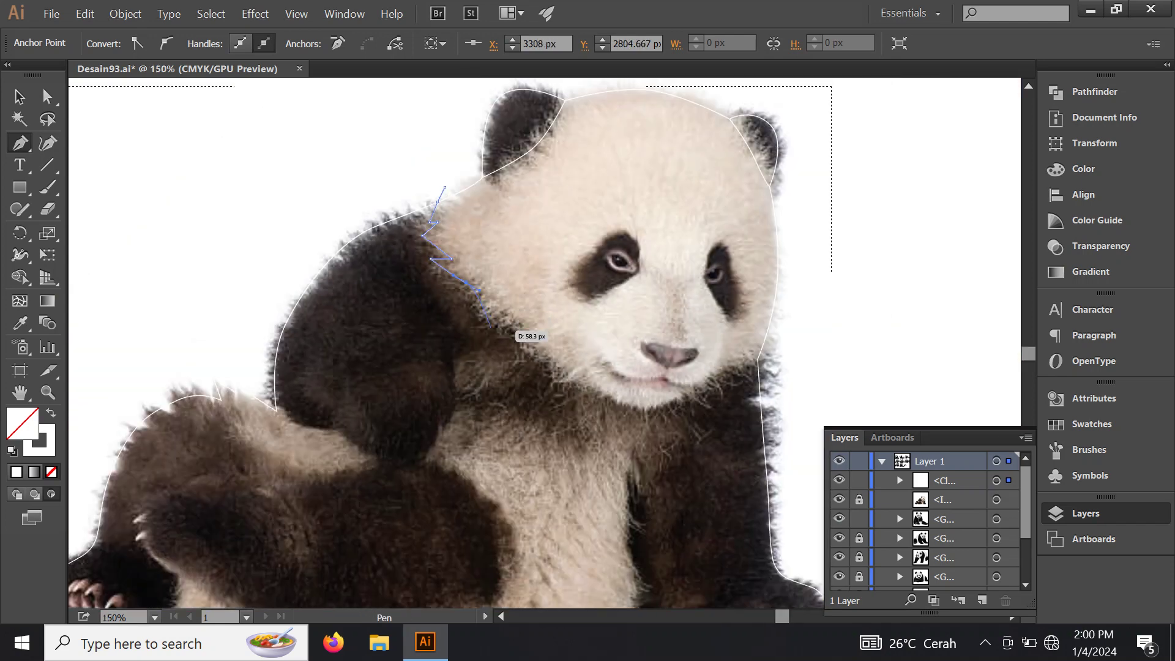
key(ctrl+plus)
scroll(470, 330, up, 1)
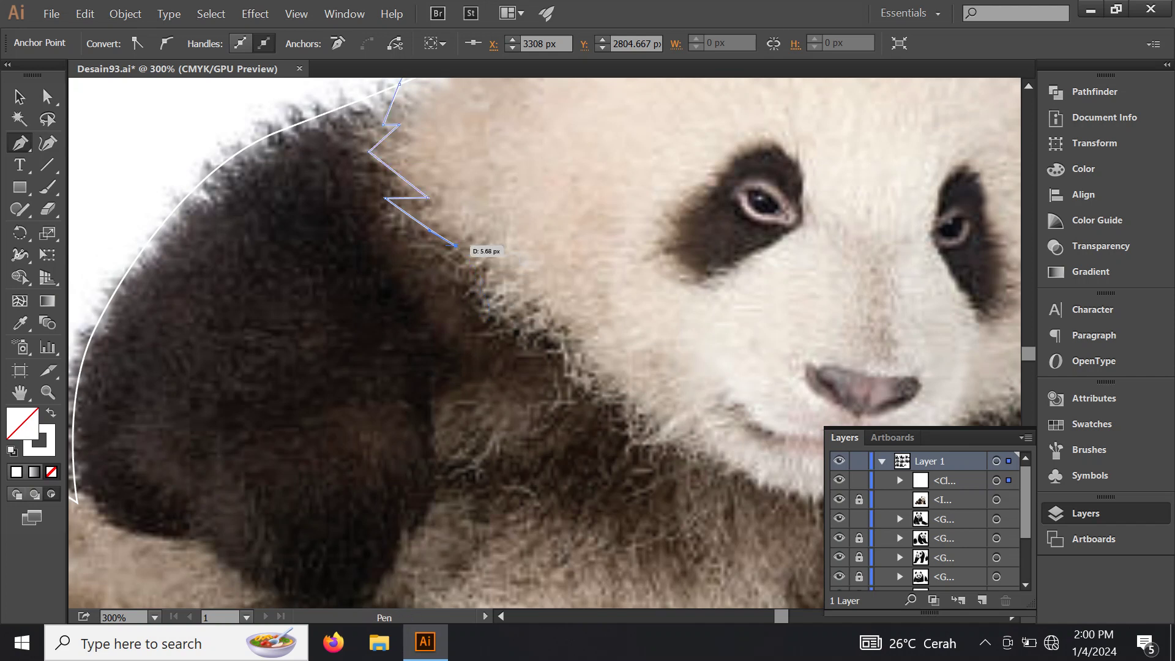
Step: Add zigzag corner points along the jagged fur edge down the inner arm
click(424, 250)
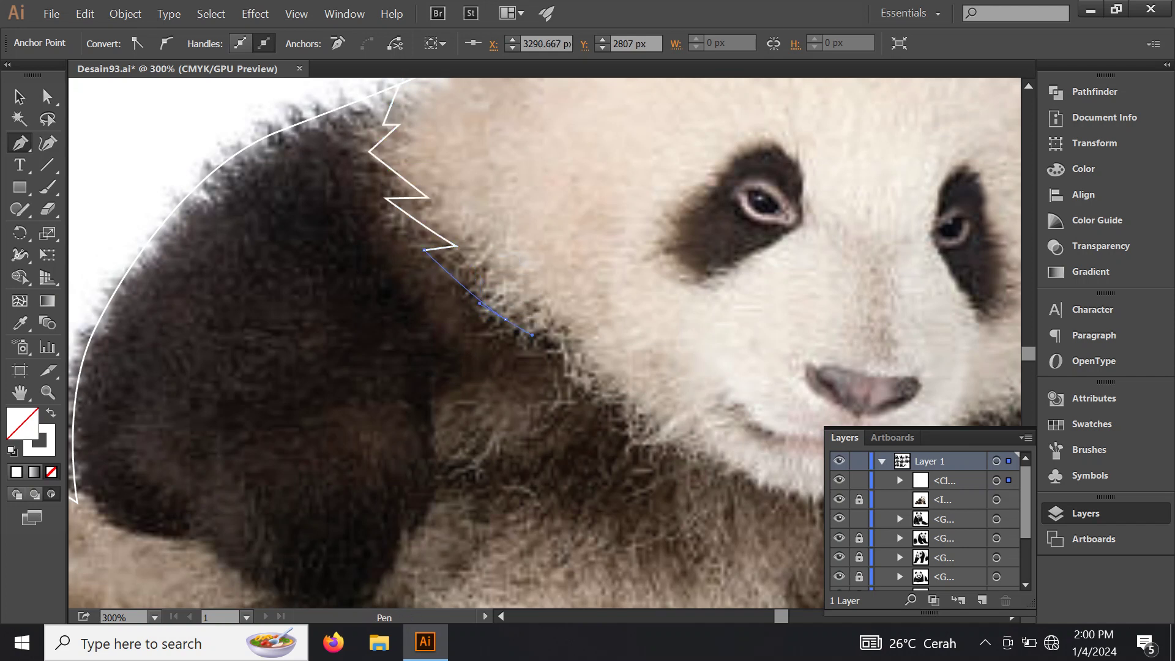
click(532, 336)
click(544, 346)
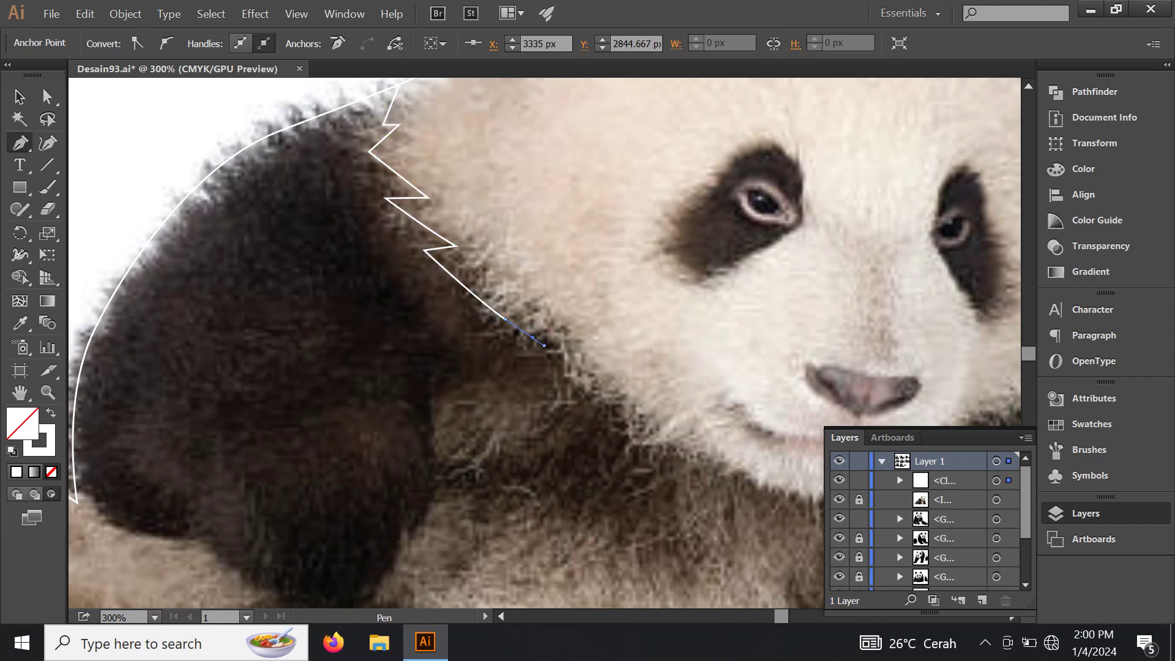
drag(543, 345, 652, 274)
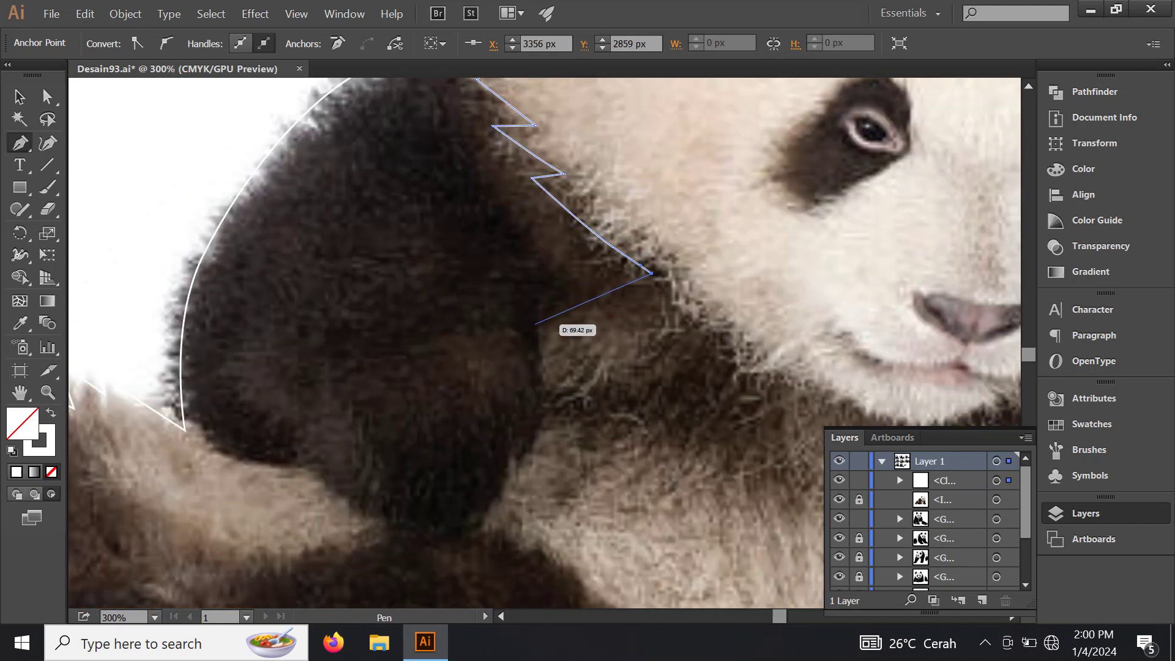
click(534, 324)
drag(533, 324, 574, 227)
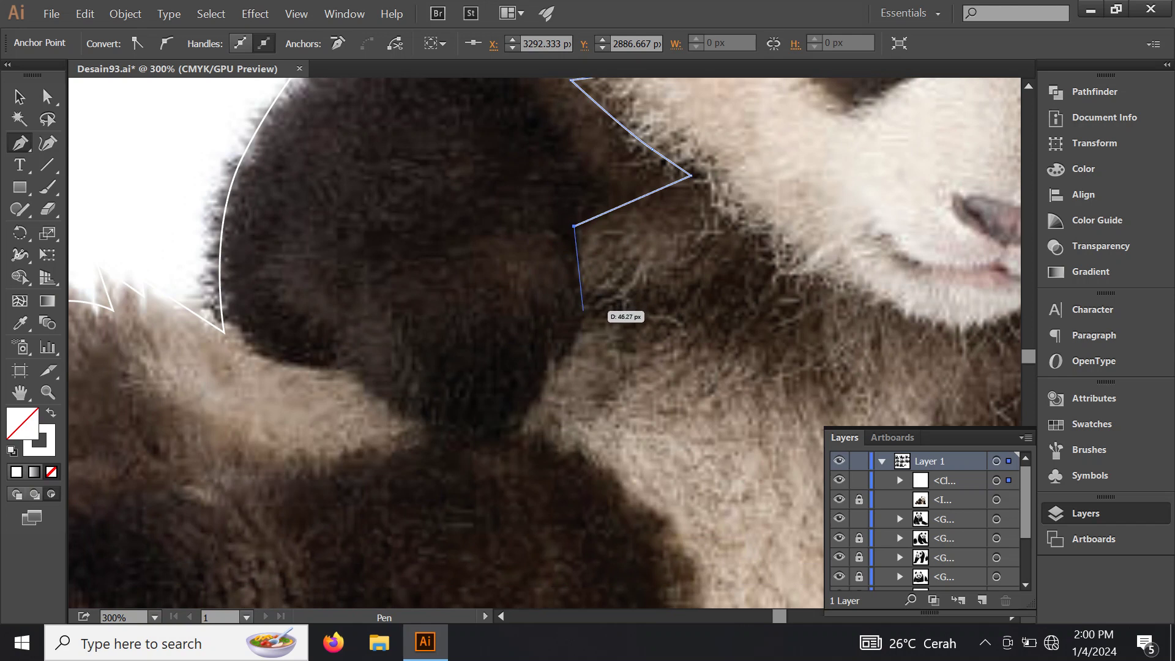
drag(583, 310, 570, 363)
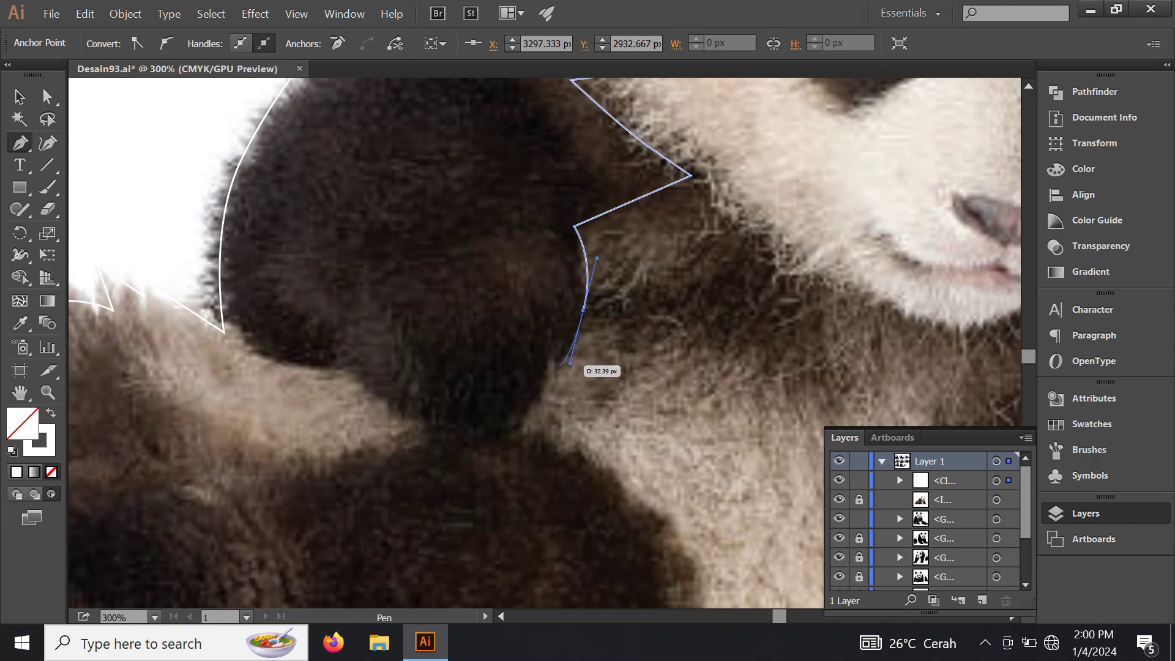
click(543, 338)
Step: Curve around the arm's underside and outer shoulder, closing the path at its start
drag(523, 412, 513, 422)
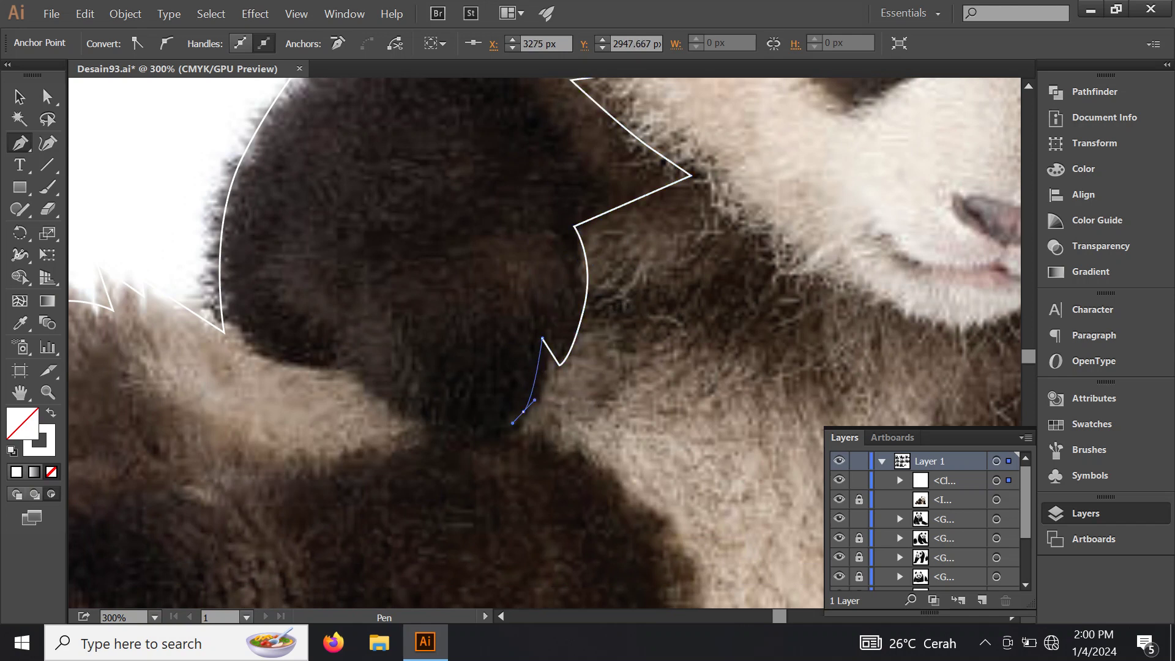
drag(404, 412, 389, 403)
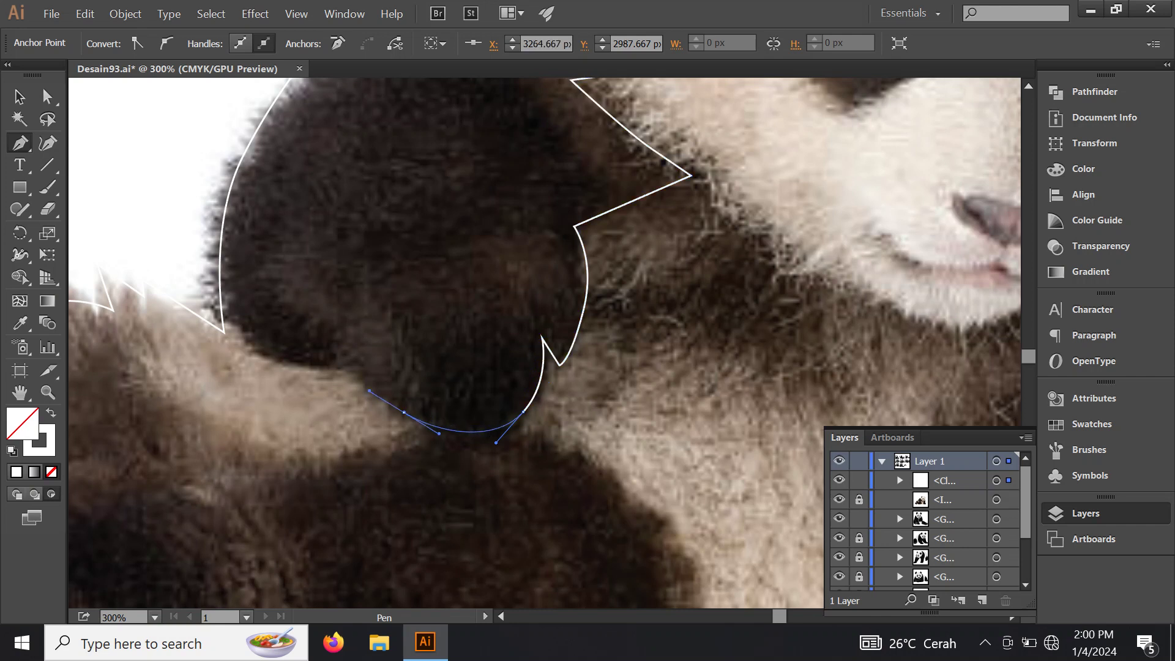
drag(321, 364, 283, 363)
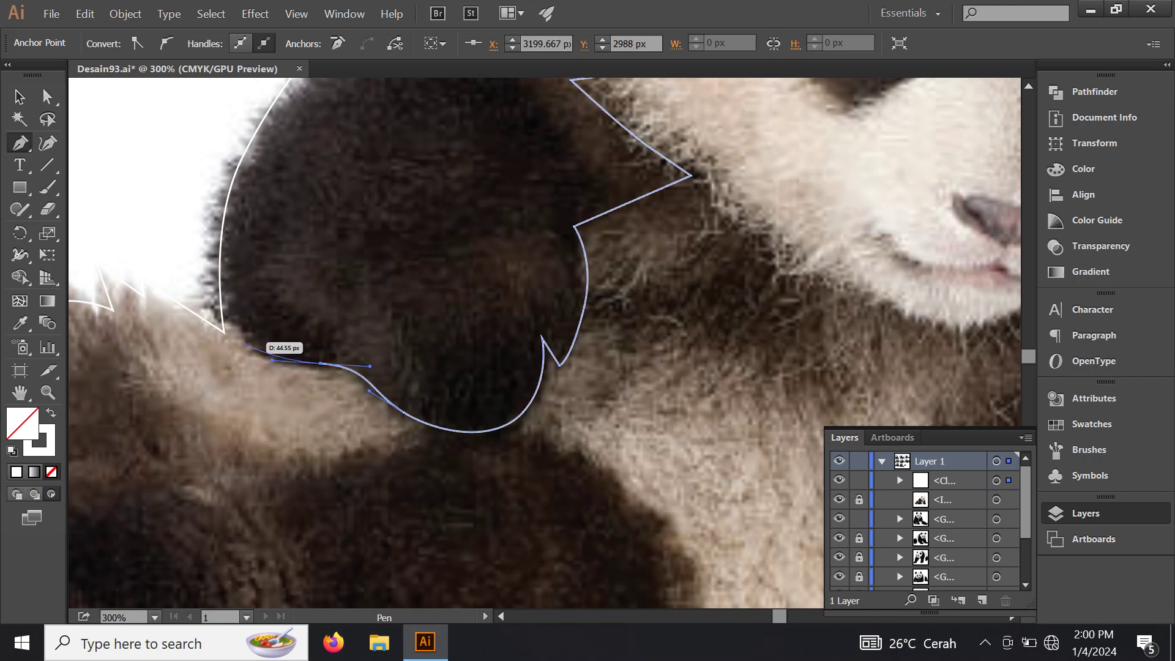
click(224, 334)
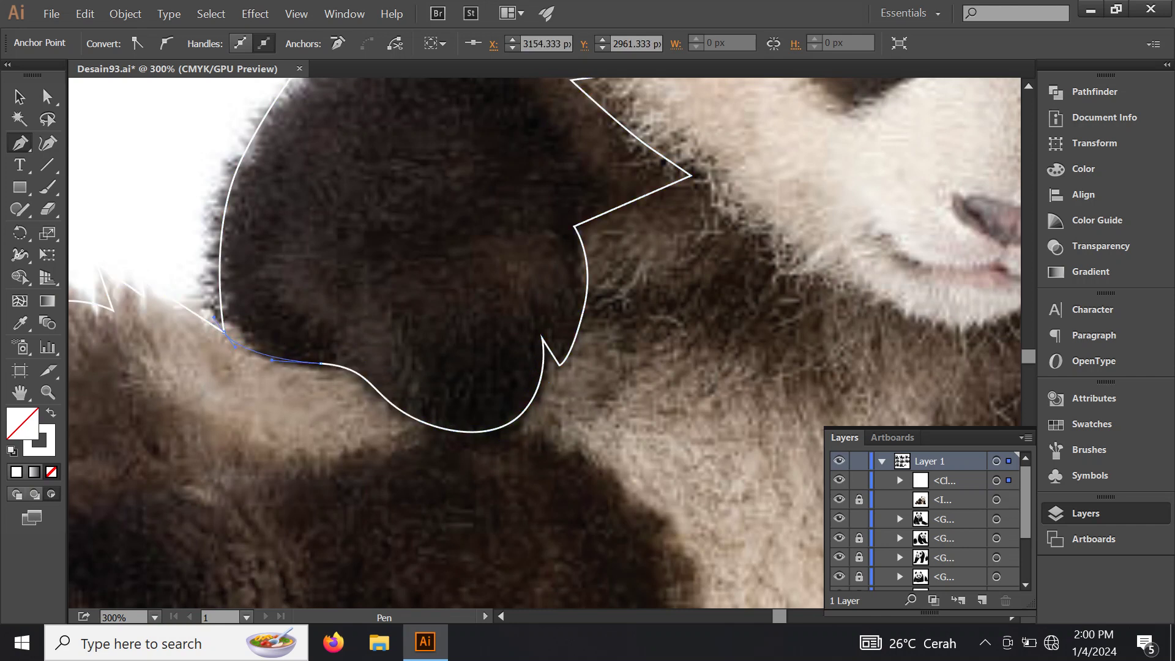
mouse_move(223, 324)
mouse_down()
mouse_move(236, 260)
mouse_move(293, 194)
mouse_up()
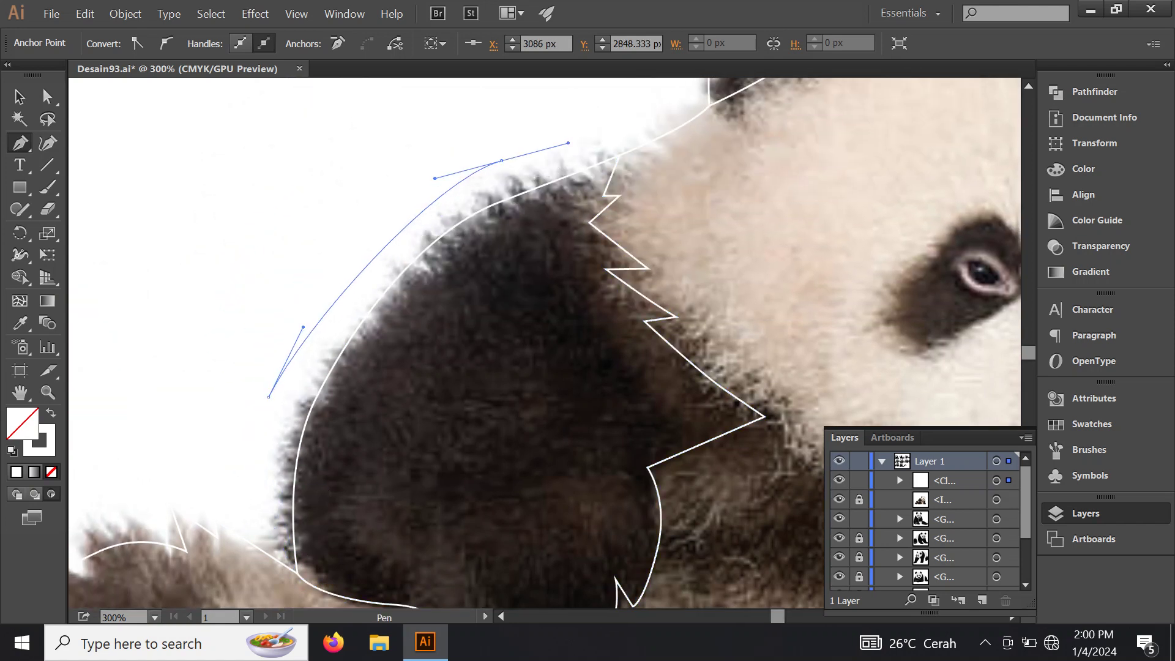
drag(501, 161, 575, 132)
click(634, 126)
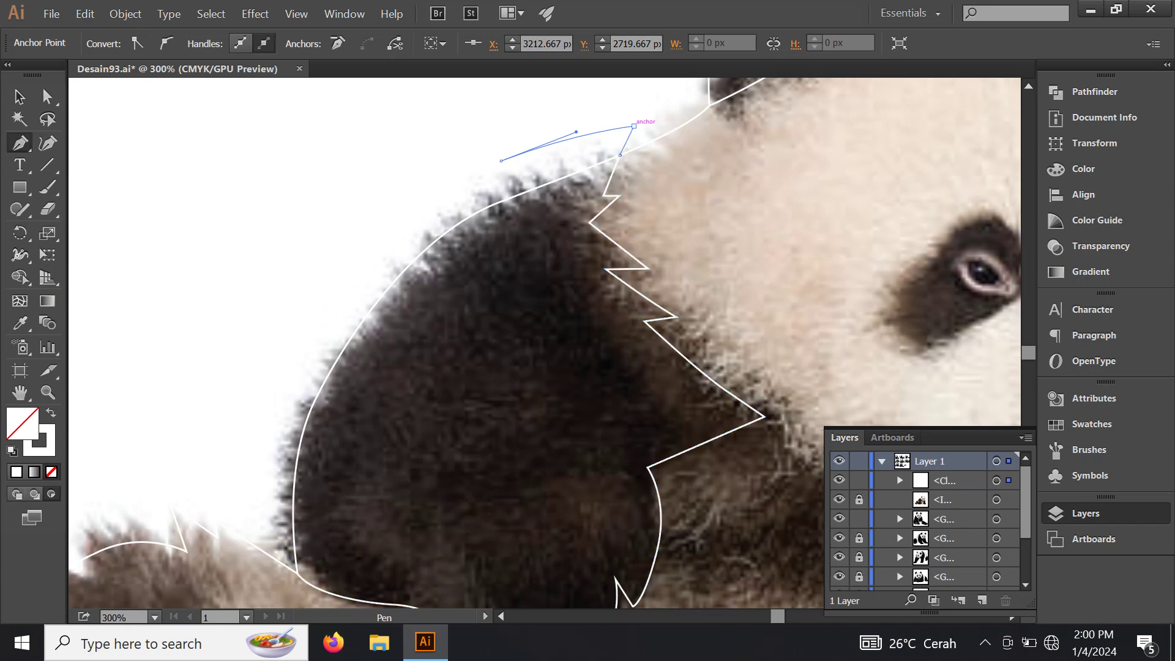
key(ctrl+minus)
key(ctrl+minus)
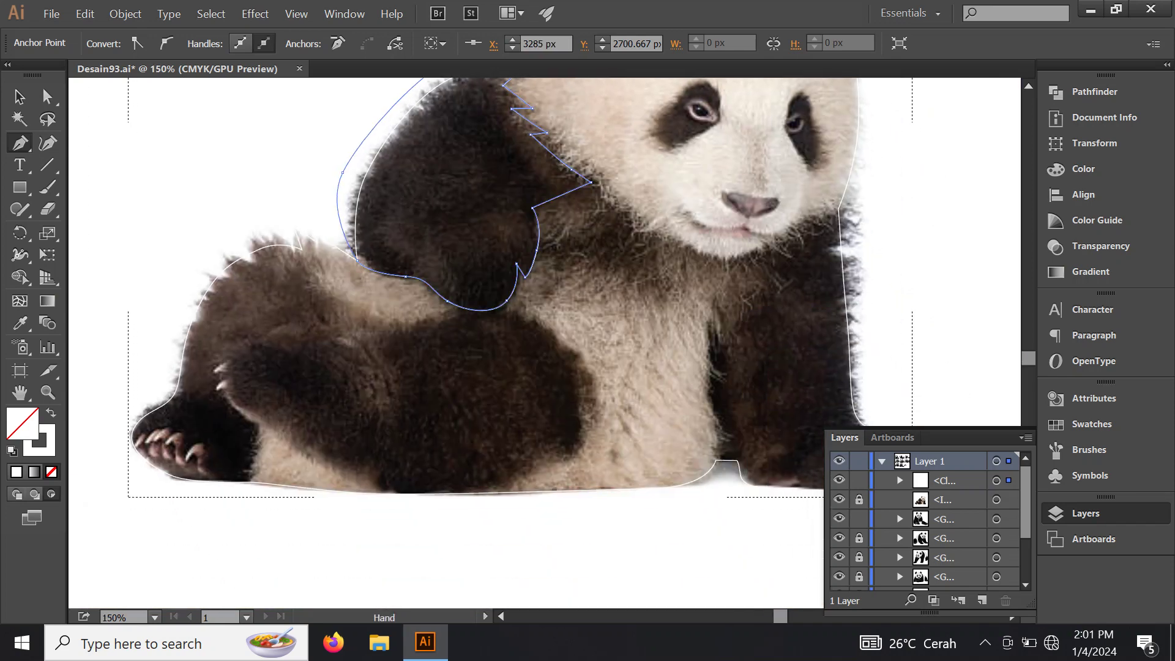
drag(551, 306, 294, 345)
Step: Start a Pen outline under the panda's chin and curve it down the chest and inner arm
key(ctrl+plus)
key(ctrl+plus)
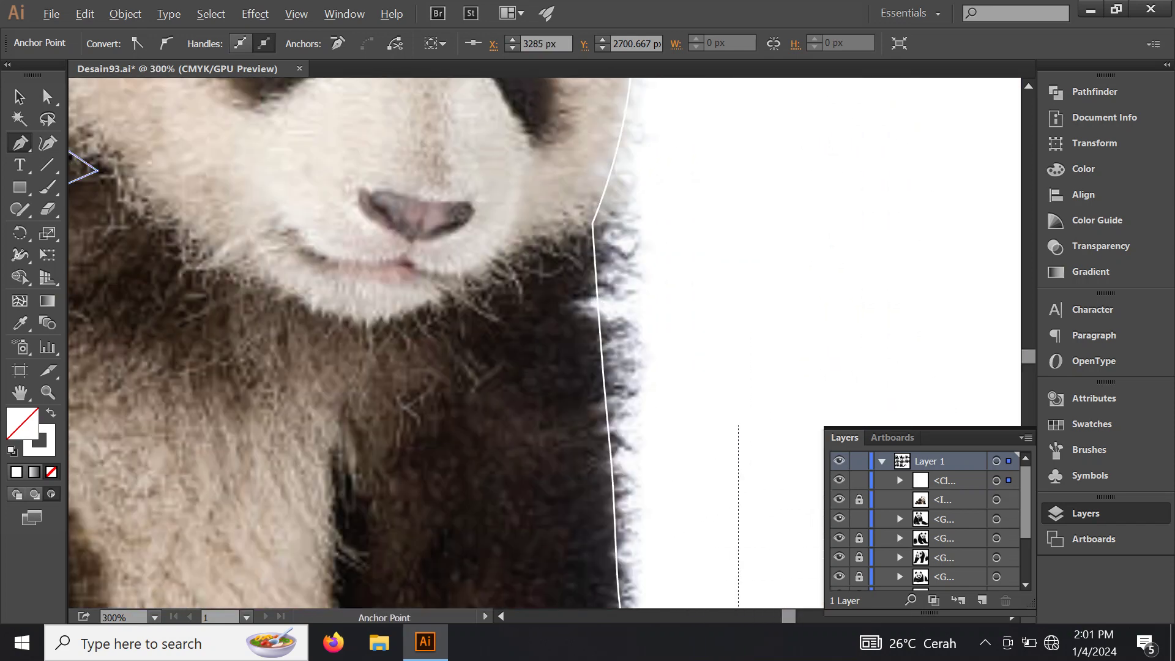
mouse_move(592, 223)
mouse_down()
mouse_move(644, 242)
mouse_move(536, 251)
mouse_up()
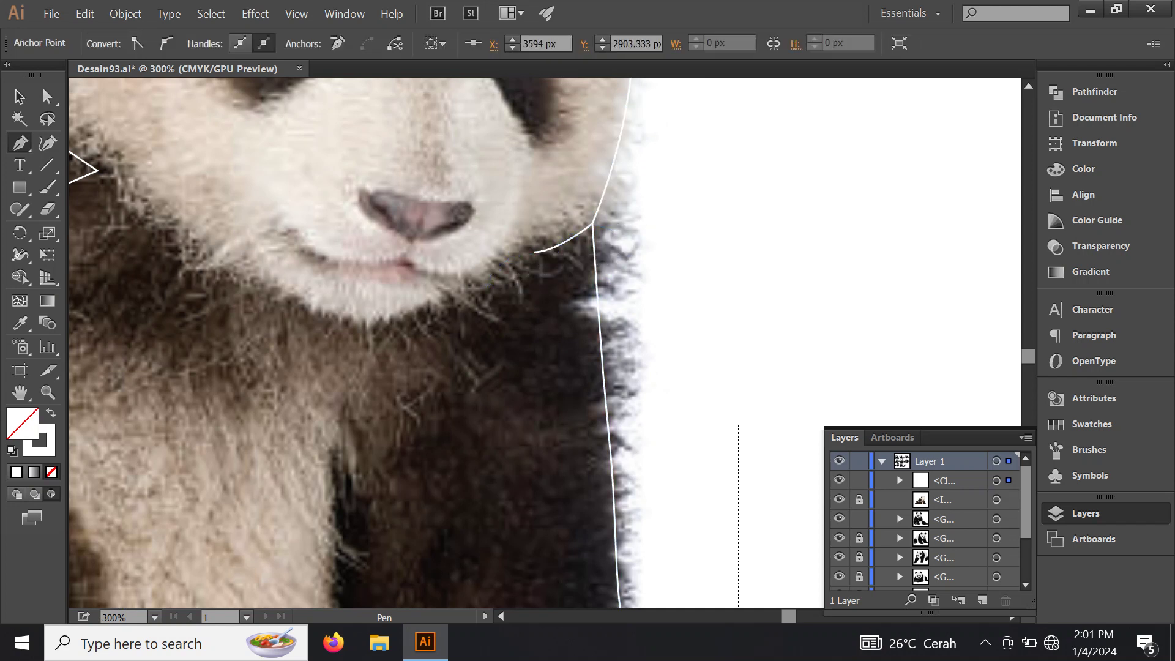
drag(512, 254, 603, 253)
click(603, 253)
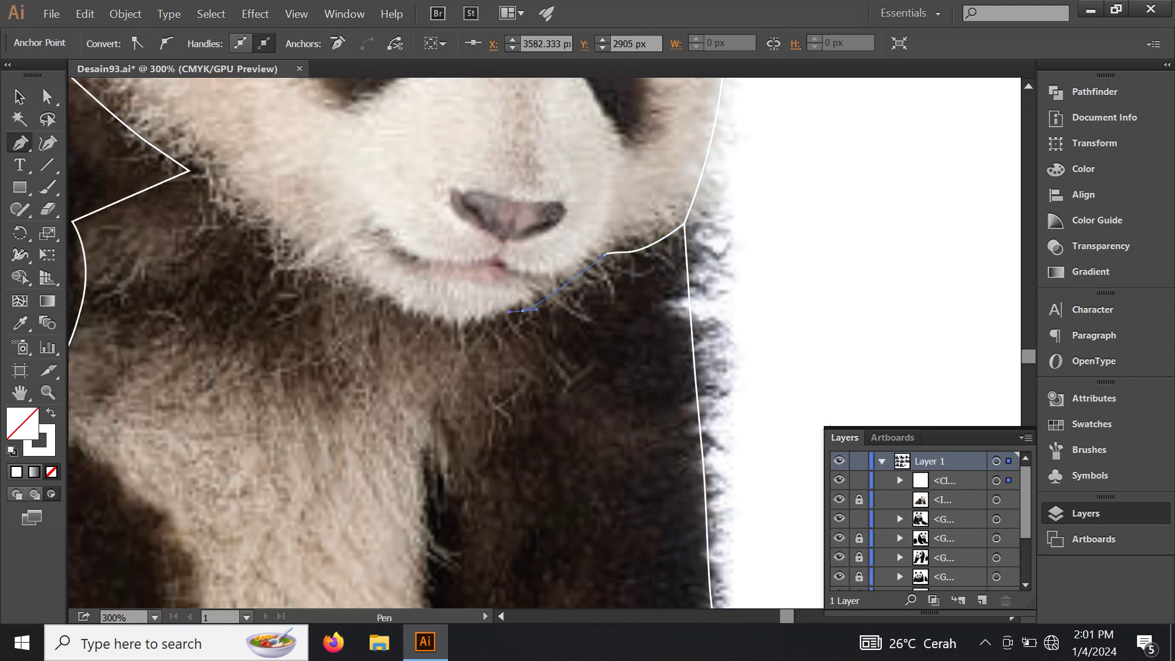
drag(483, 330, 483, 331)
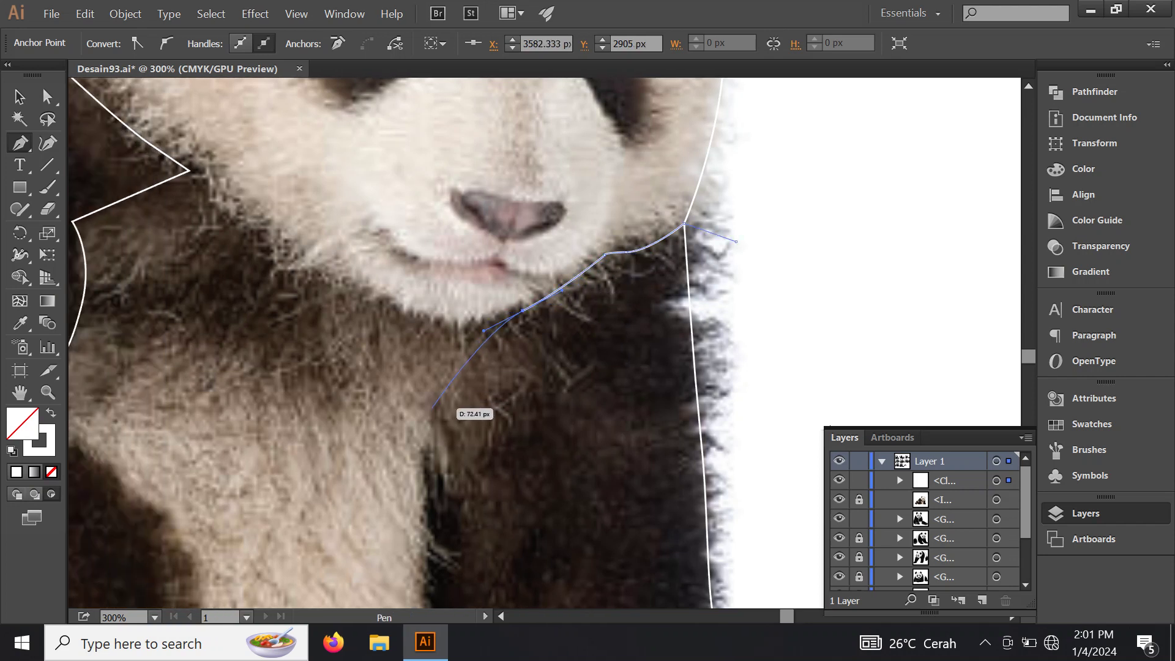
drag(429, 410, 419, 442)
key(ctrl+minus)
key(ctrl+minus)
key(ctrl+minus)
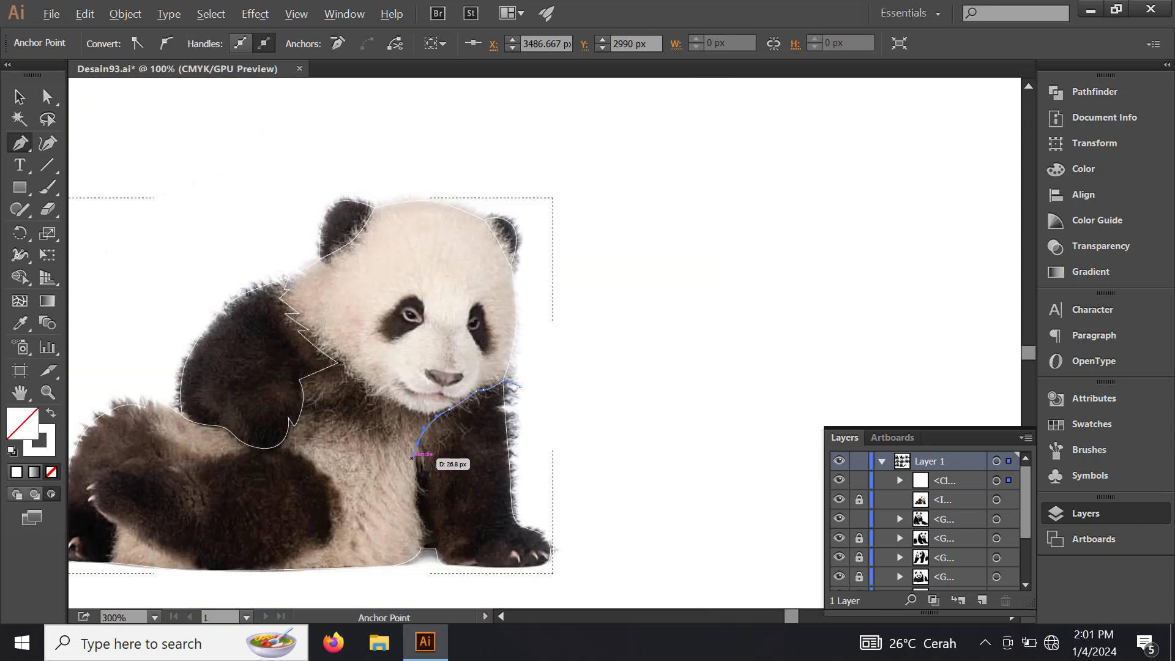
key(ctrl+plus)
key(ctrl+plus)
key(ctrl+plus)
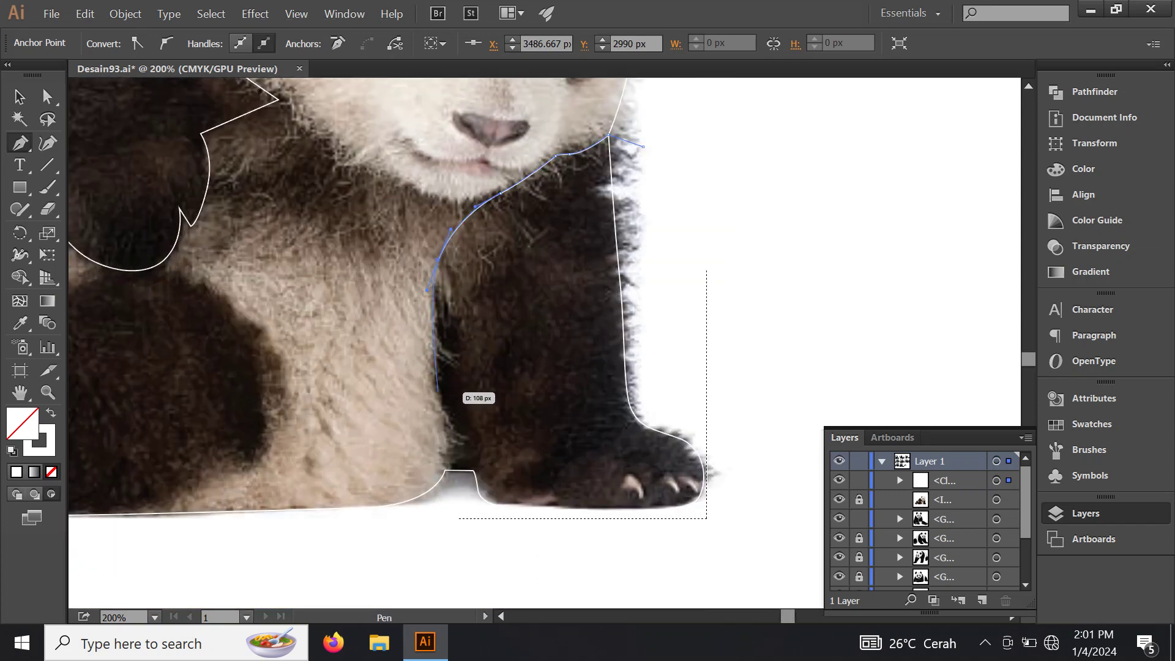
key(ctrl+plus)
key(ctrl+plus)
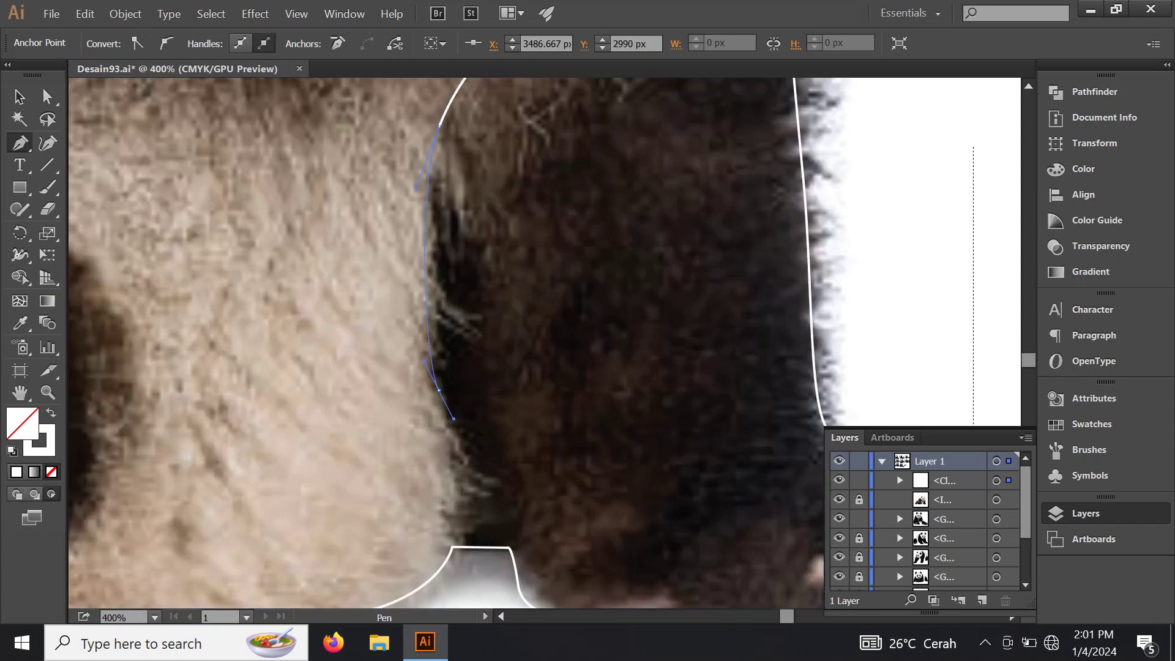
Step: Continue the outline down to the foot, under the paw, and back up to close at the chin
click(470, 452)
click(439, 435)
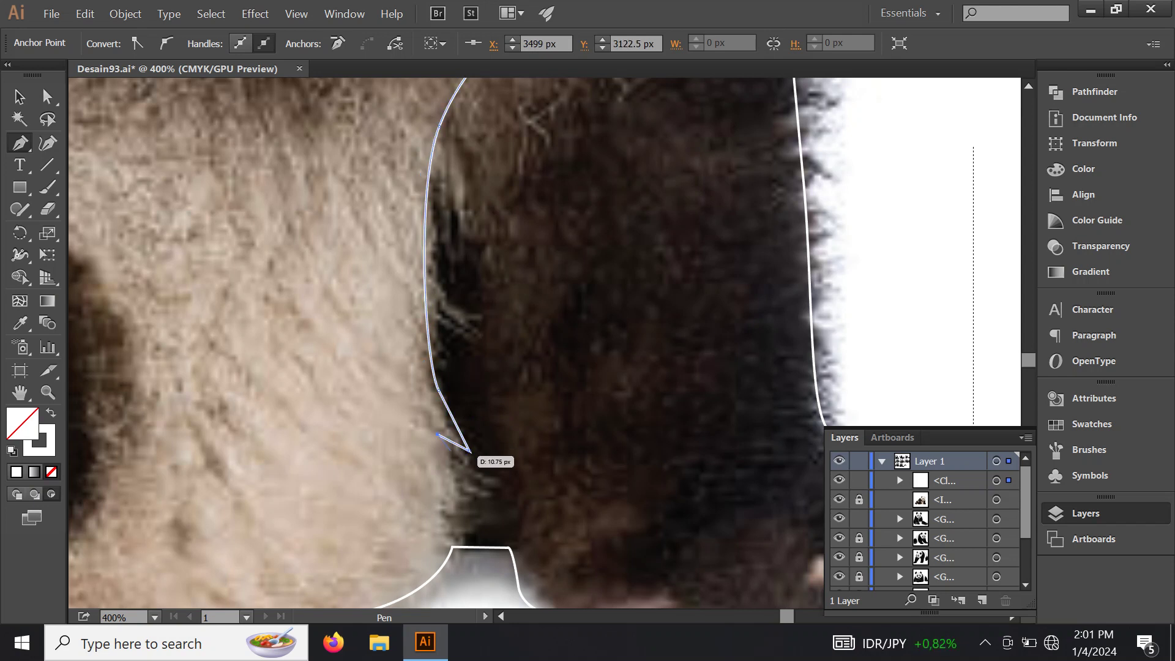
click(475, 499)
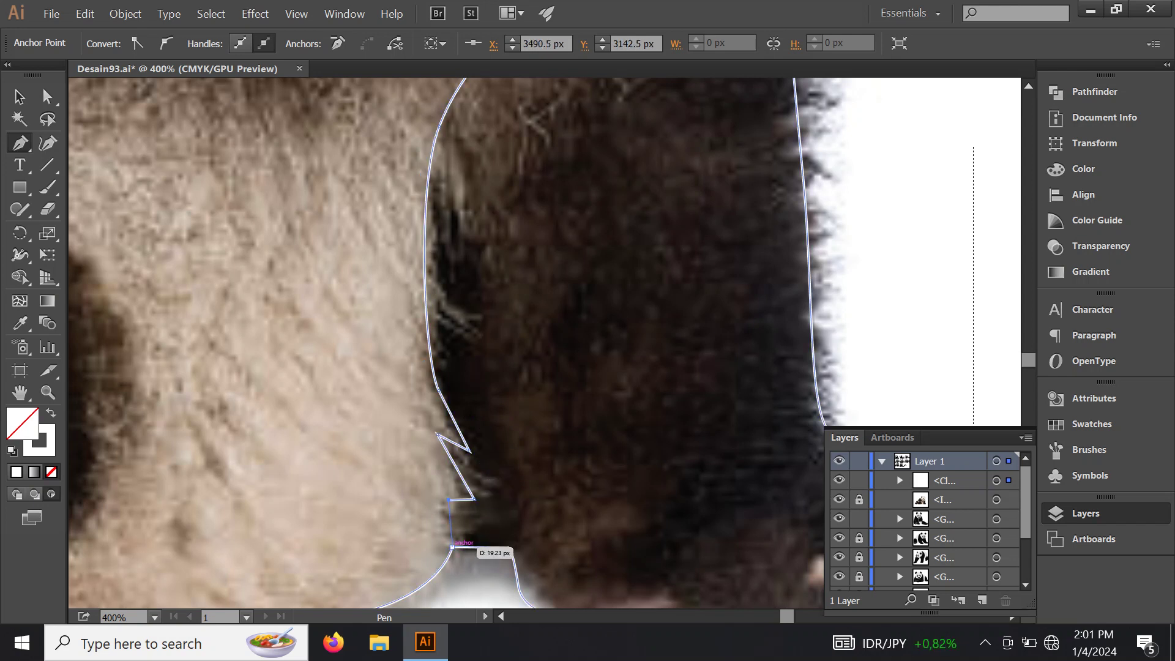
click(453, 547)
key(ctrl+minus)
key(ctrl+minus)
key(ctrl+minus)
scroll(433, 432, down, 3)
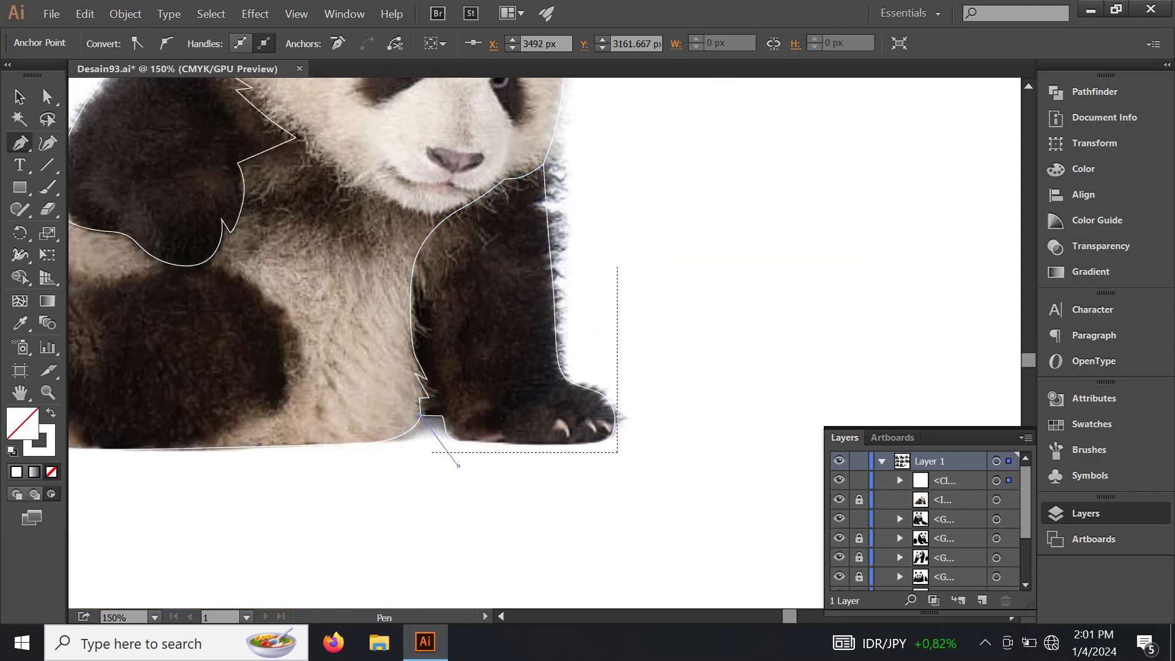
click(459, 466)
click(626, 460)
click(651, 384)
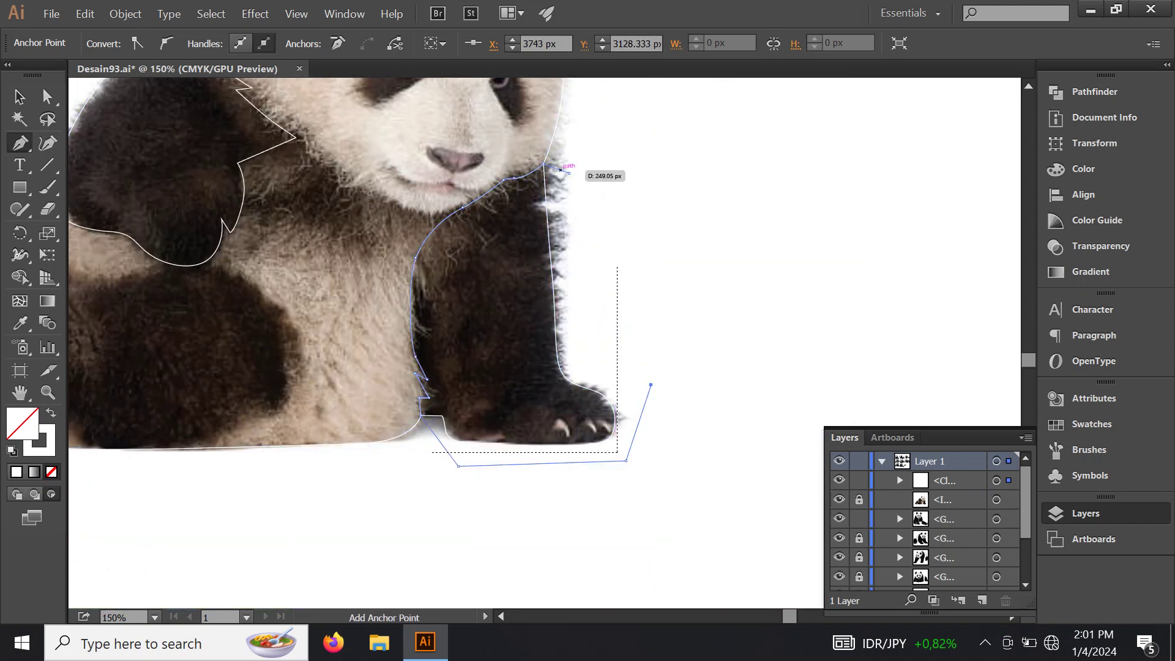
click(569, 173)
key(ctrl+minus)
key(ctrl+minus)
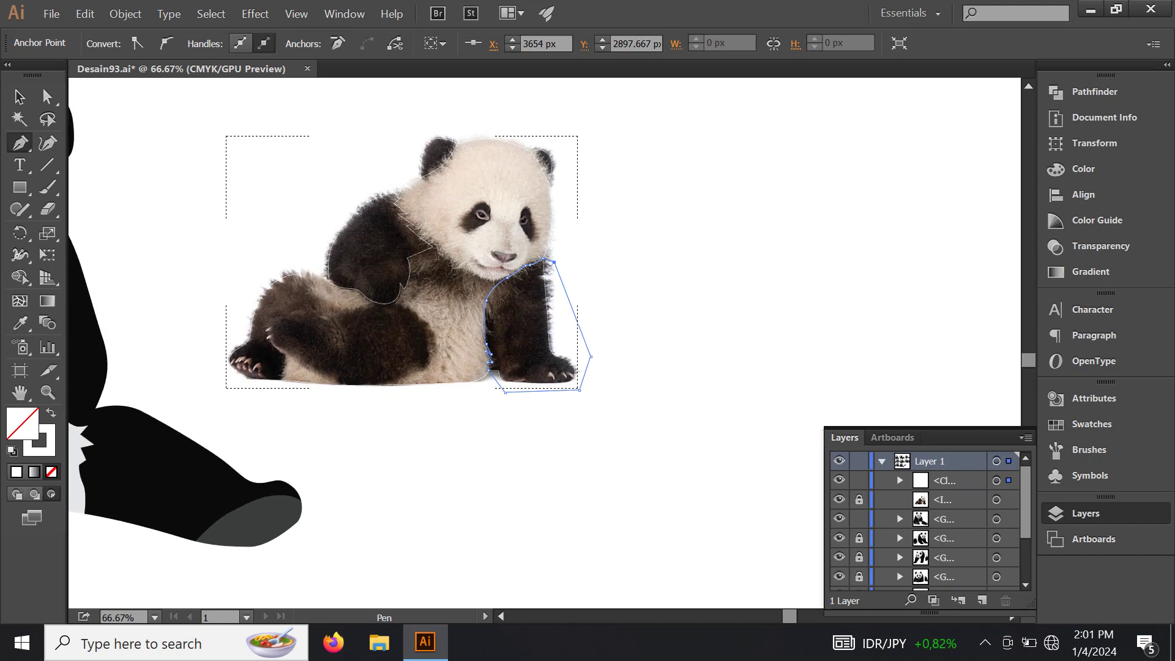
Step: Start a Pen path on the left leg and curve it down the leg's fur edge
key(ctrl+plus)
key(ctrl+plus)
key(ctrl+plus)
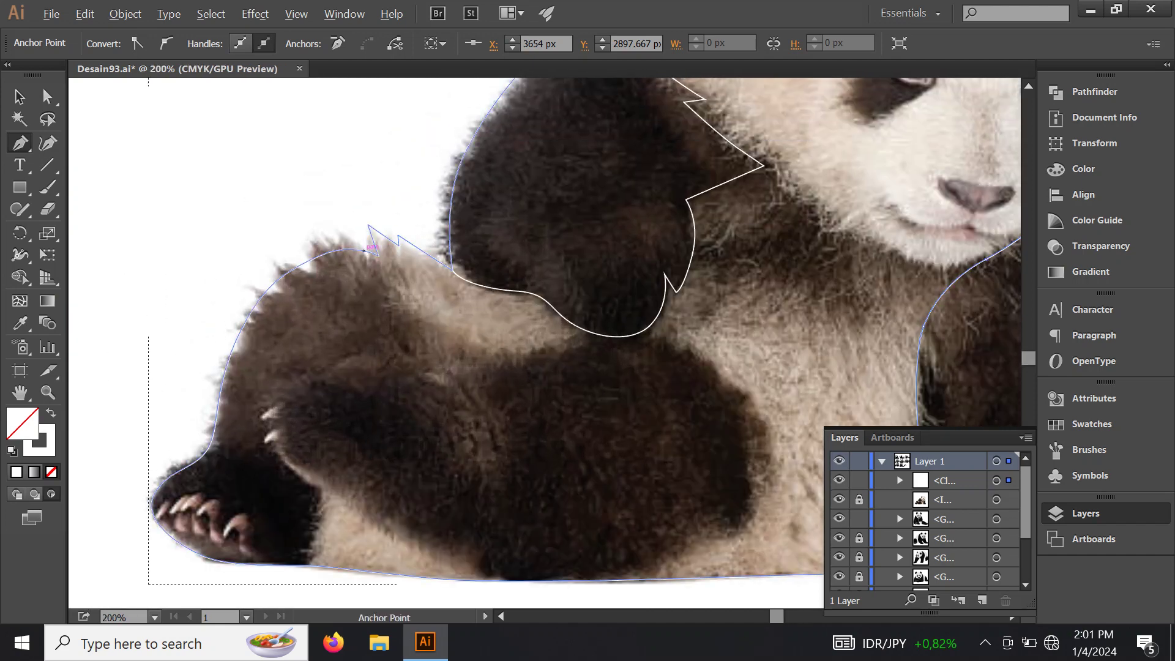
key(ctrl+plus)
click(365, 238)
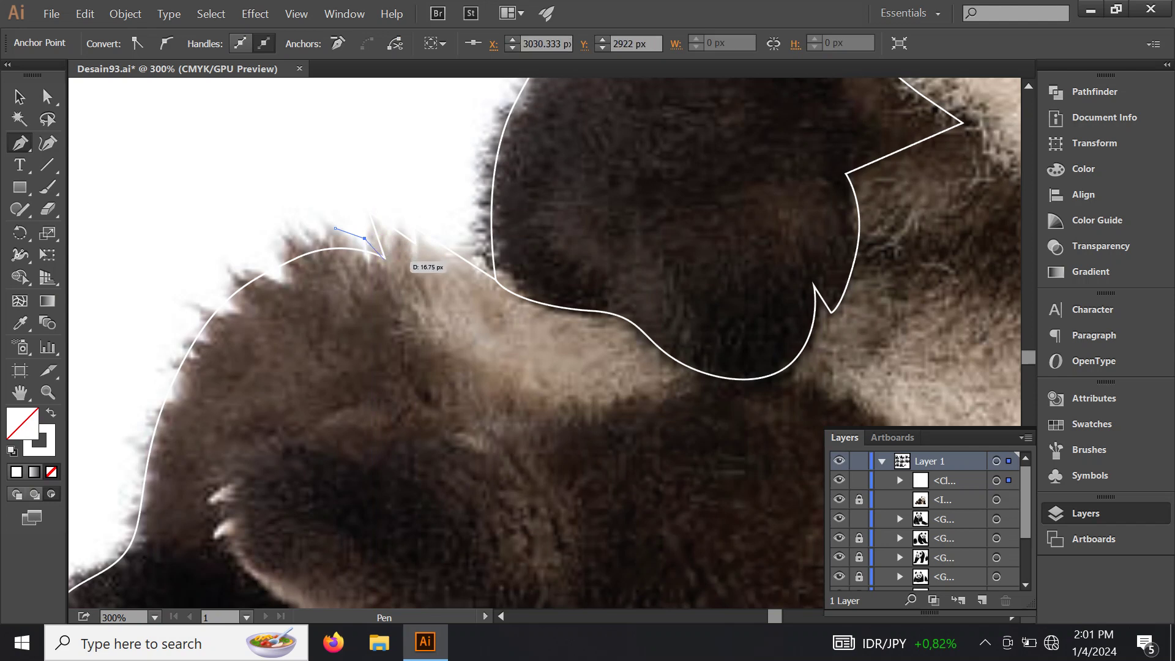
click(386, 258)
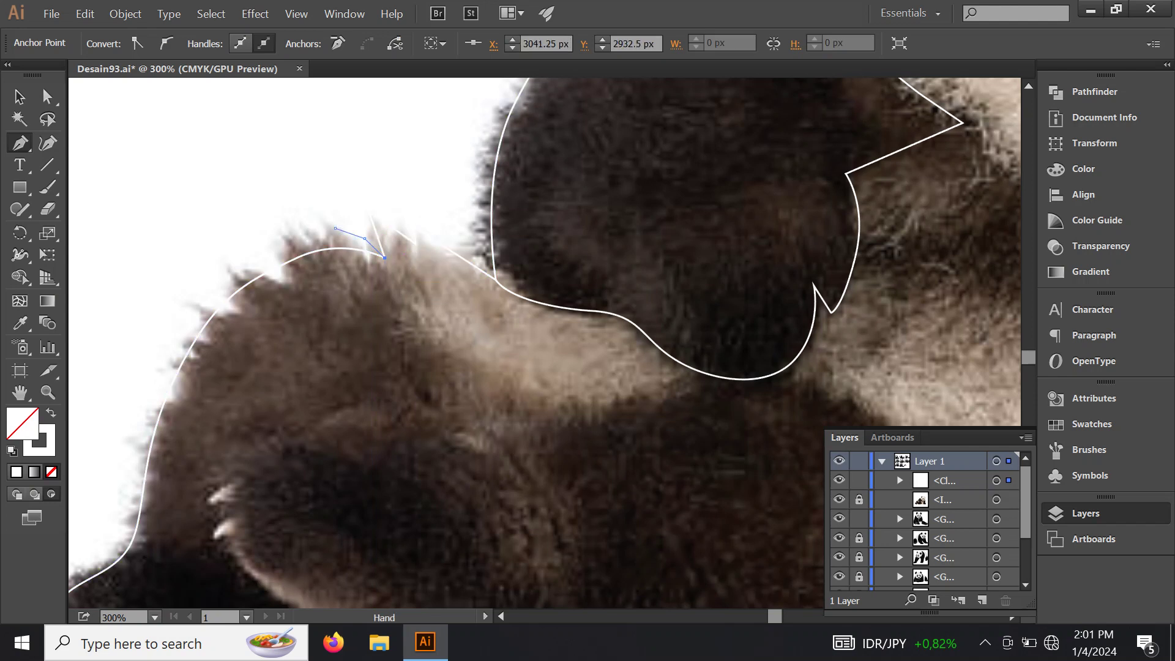
scroll(429, 276, down, 1)
drag(433, 281, 443, 314)
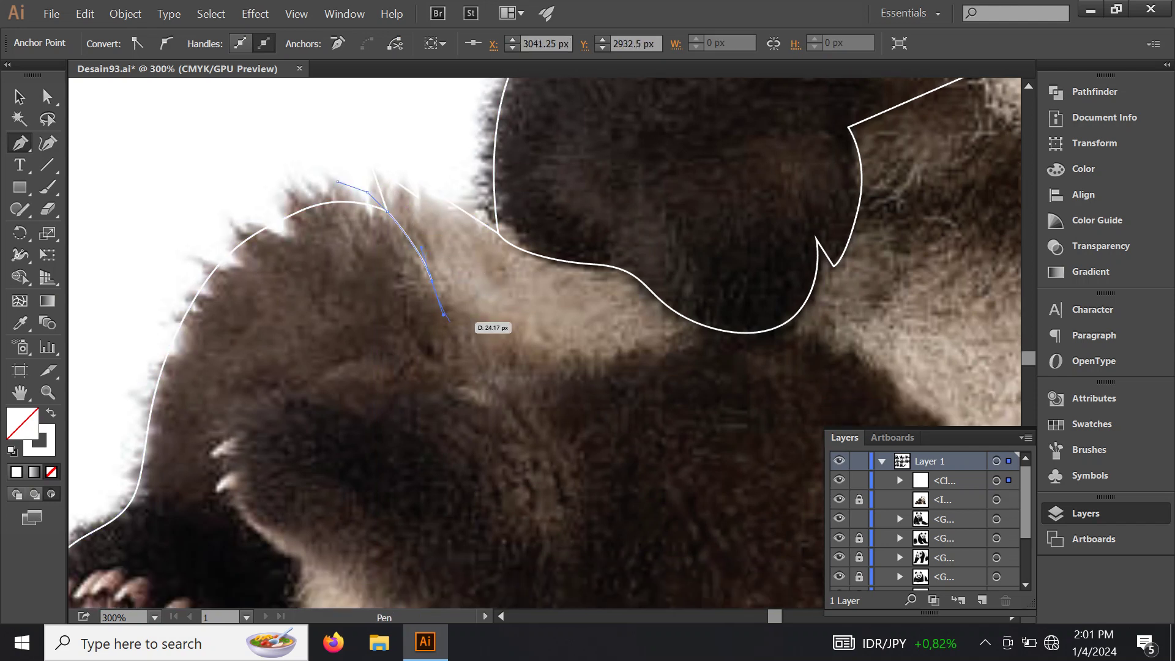
drag(476, 366, 484, 367)
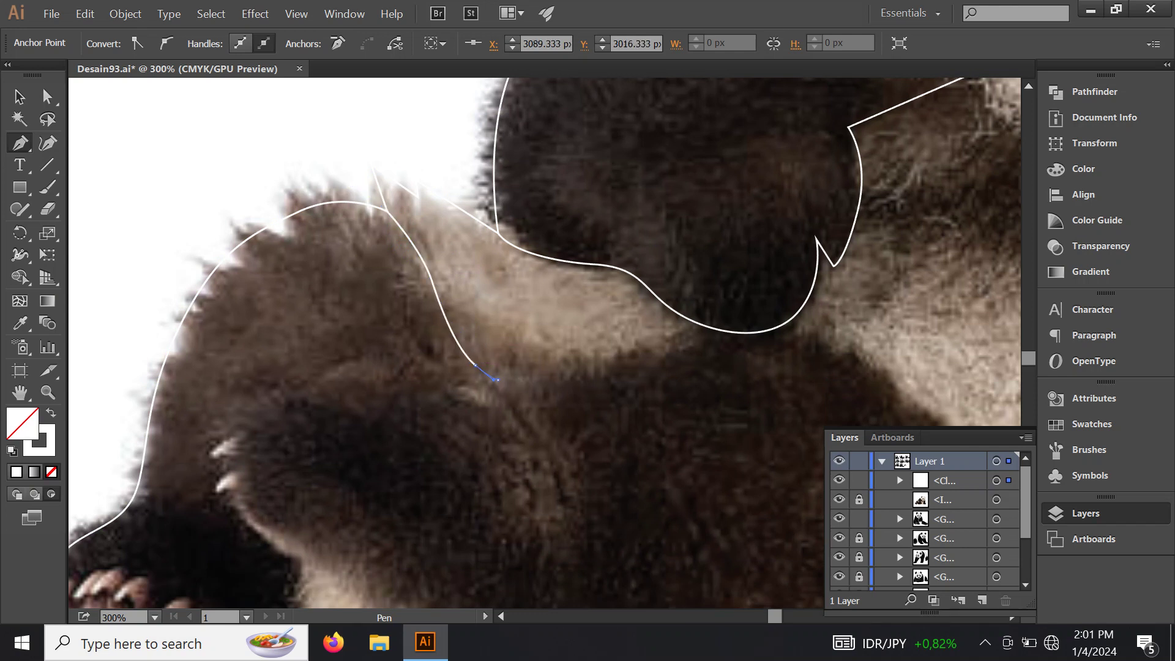
mouse_move(497, 380)
mouse_down()
mouse_move(416, 372)
mouse_move(408, 286)
mouse_up()
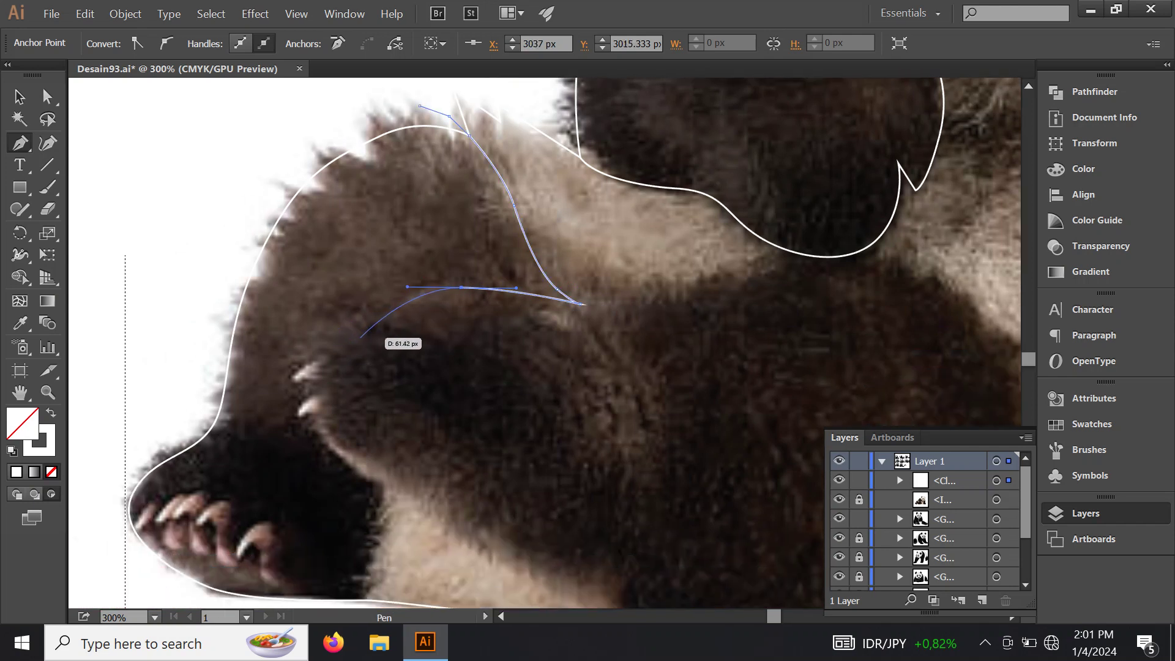
Step: Carry the path around the paw's top, claws and underside, then up the leg's outer edge
drag(348, 337, 330, 344)
ctrl+click(337, 429)
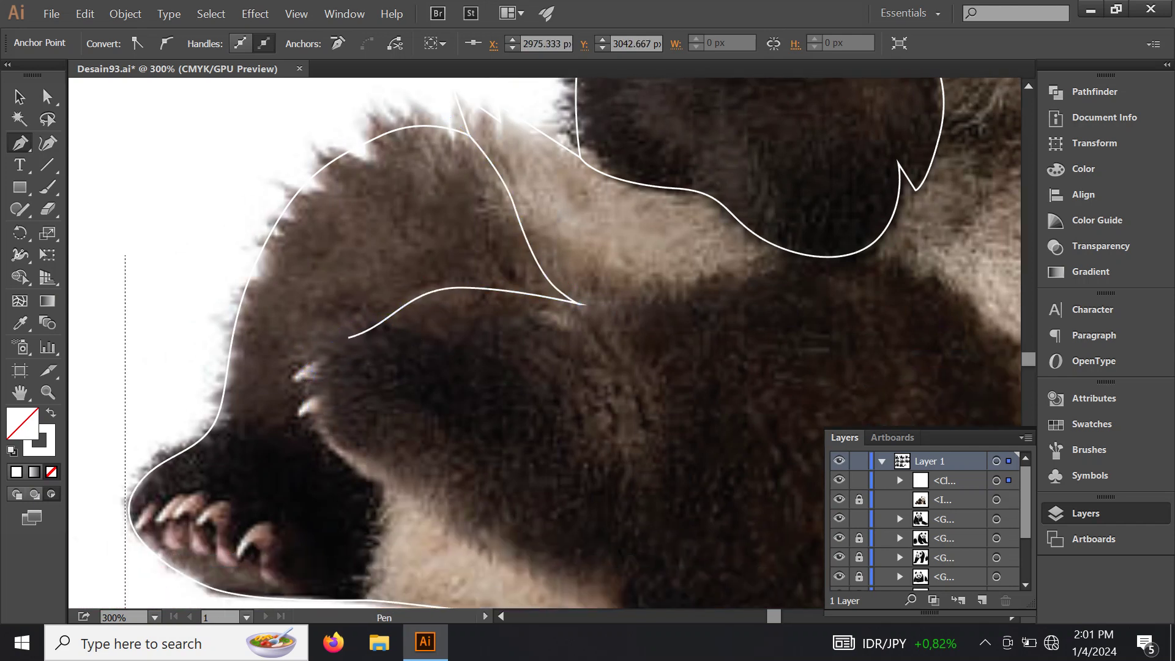
drag(383, 491, 420, 358)
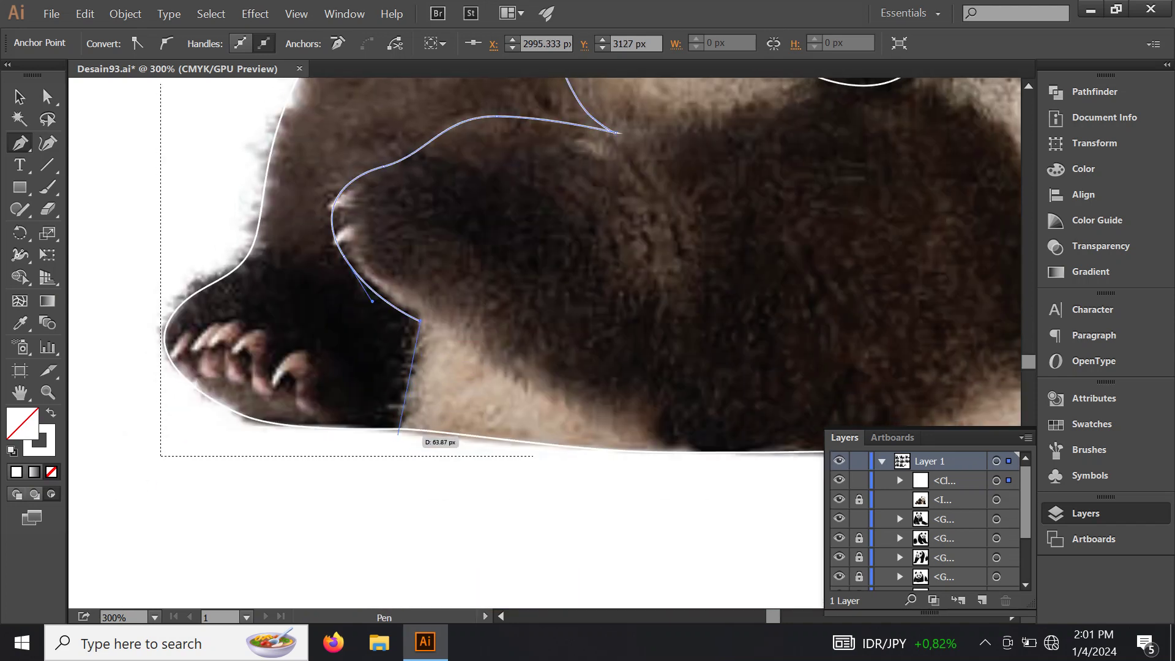
mouse_move(389, 444)
mouse_down()
mouse_move(361, 460)
mouse_move(492, 495)
mouse_up()
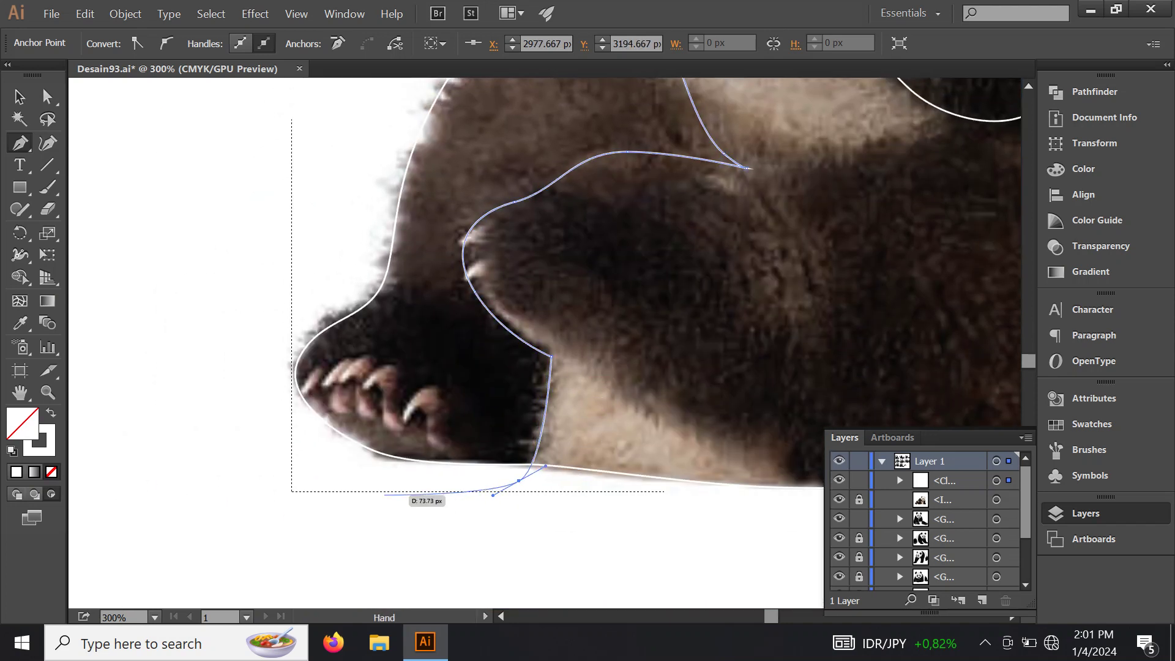
drag(306, 452, 267, 410)
drag(264, 363, 257, 445)
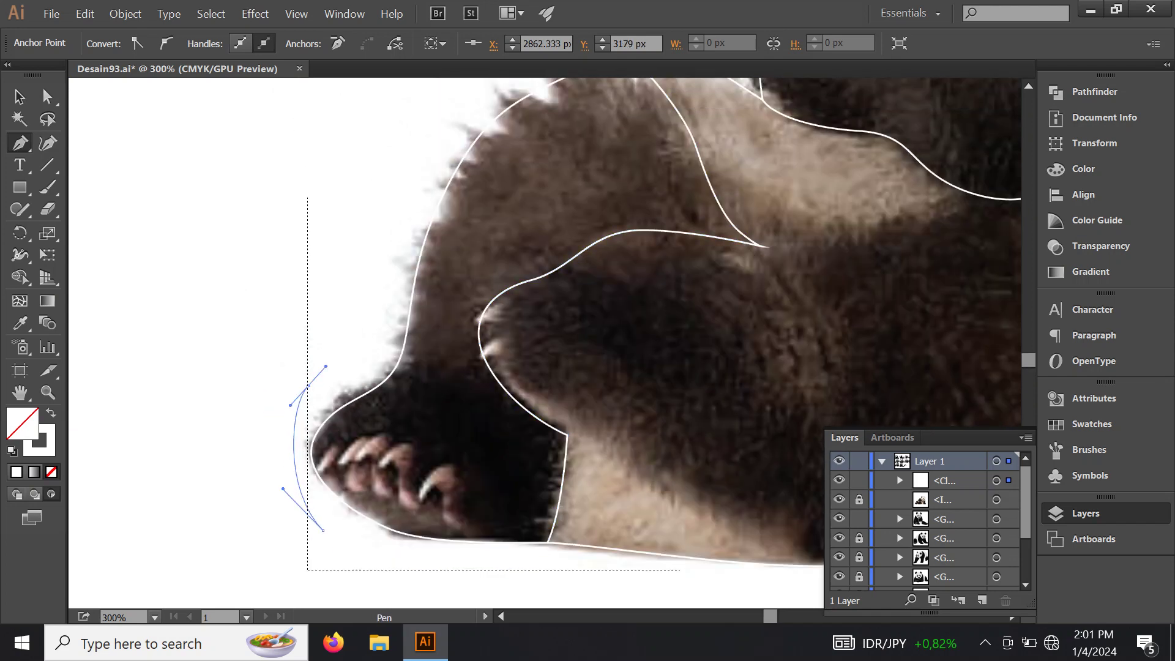
mouse_move(309, 388)
mouse_down()
mouse_move(392, 306)
mouse_move(316, 486)
mouse_up()
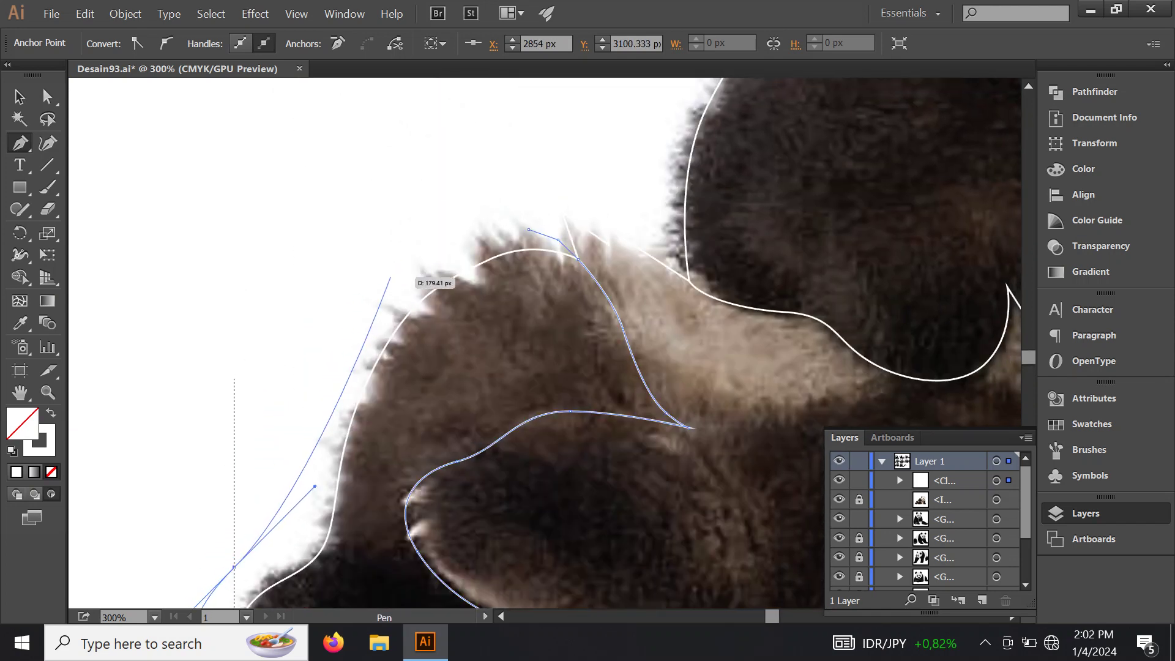
drag(375, 285, 431, 241)
drag(529, 229, 558, 239)
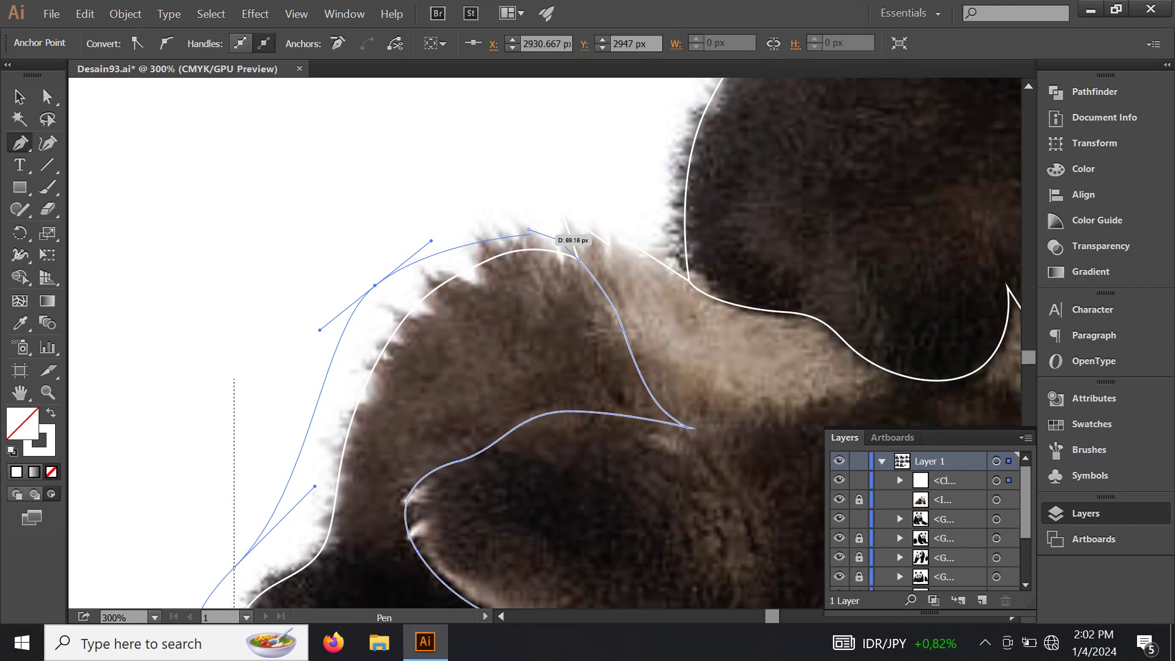
Step: Select the panda photo with its traced paths and apply Pathfinder Divide
scroll(554, 245, down, 3)
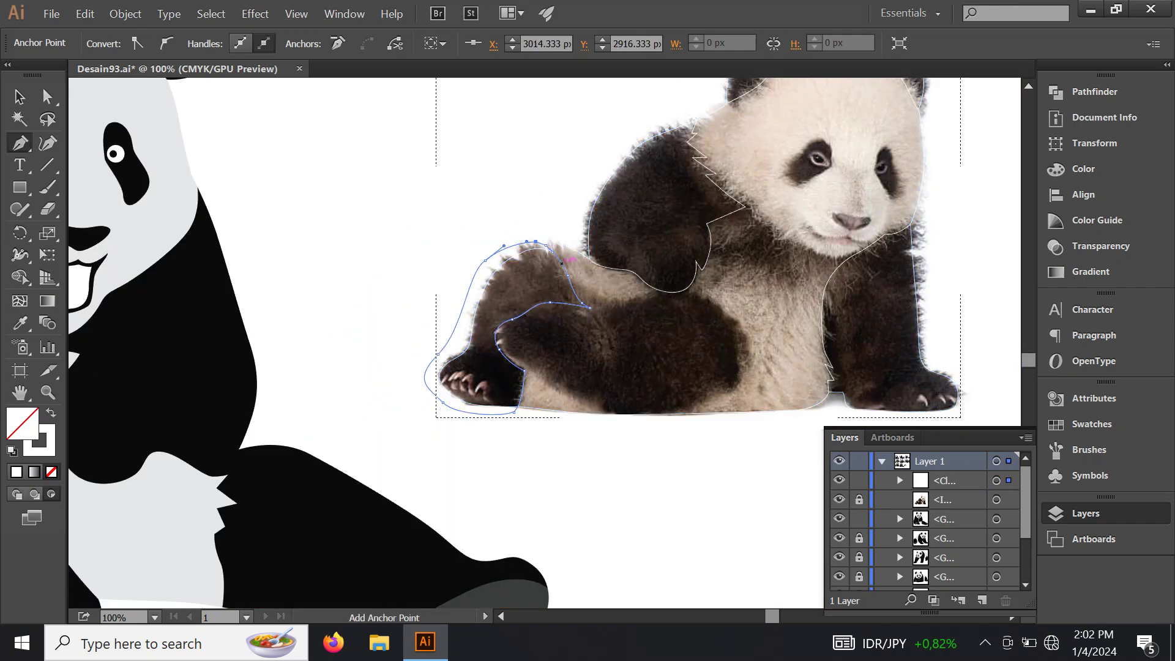
drag(554, 245, 387, 293)
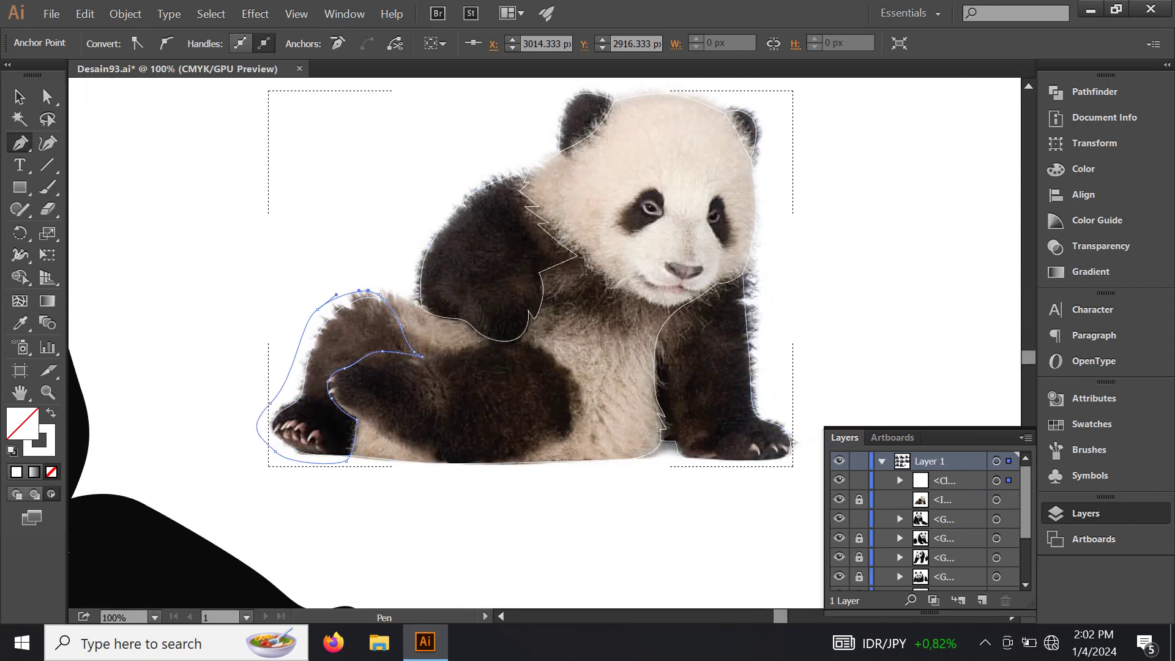
ctrl+click(582, 367)
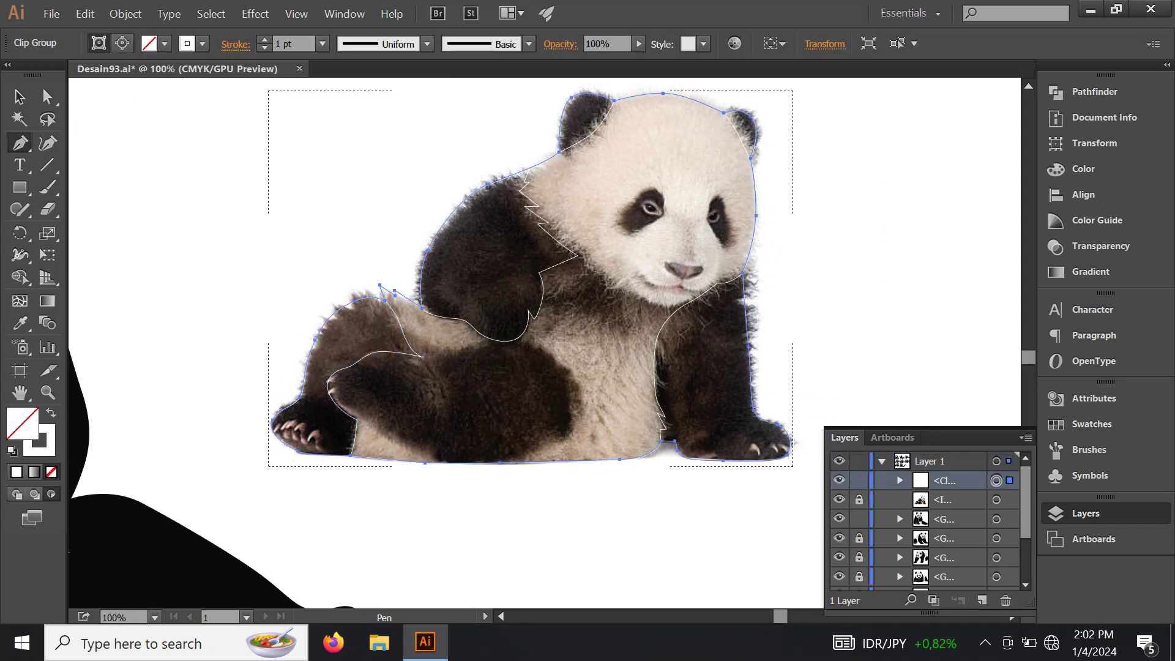
key(ctrl+shift+F9)
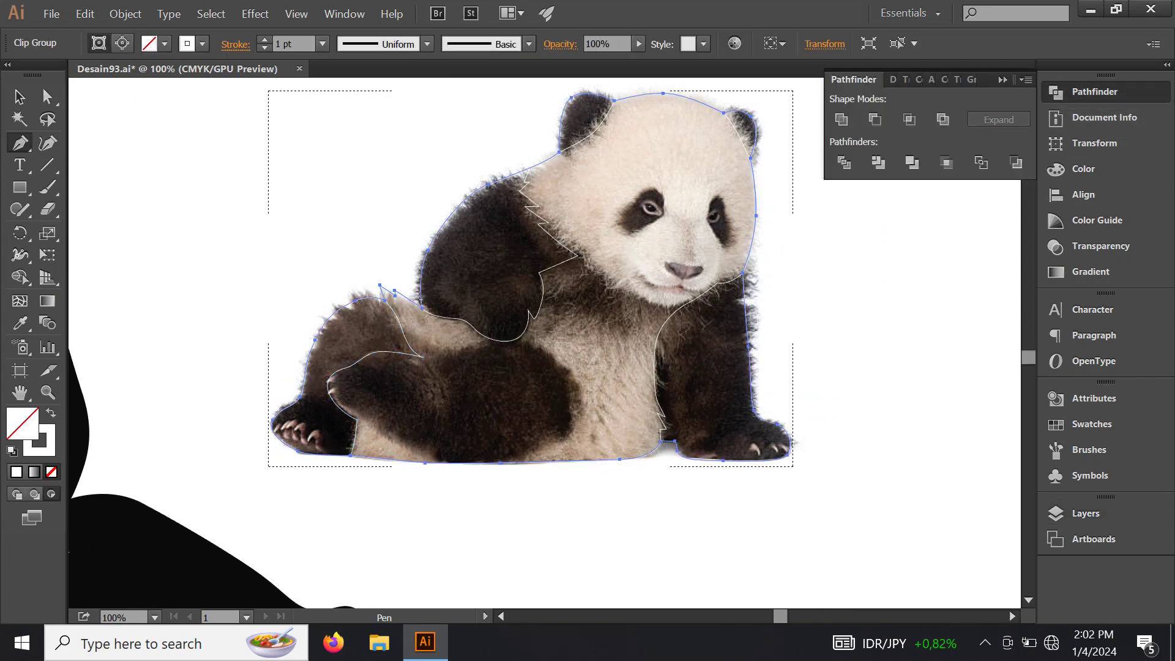
click(844, 162)
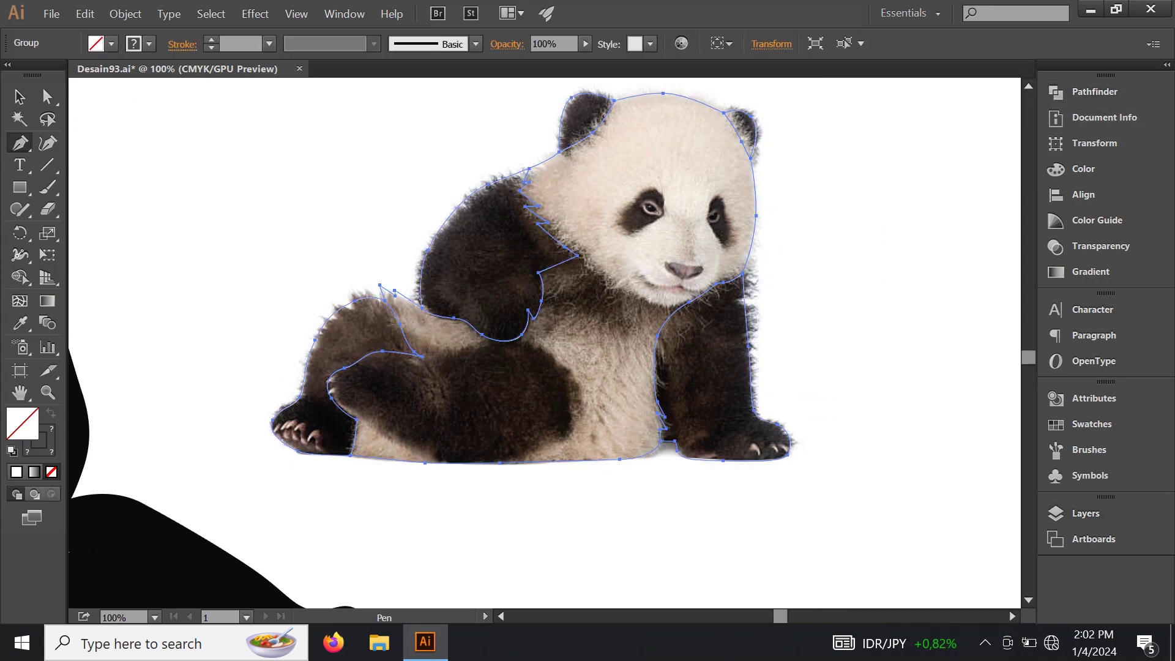
Step: Ungroup the divided pieces and select the back leg piece in the Layers panel
key(ctrl+minus)
right_click(628, 242)
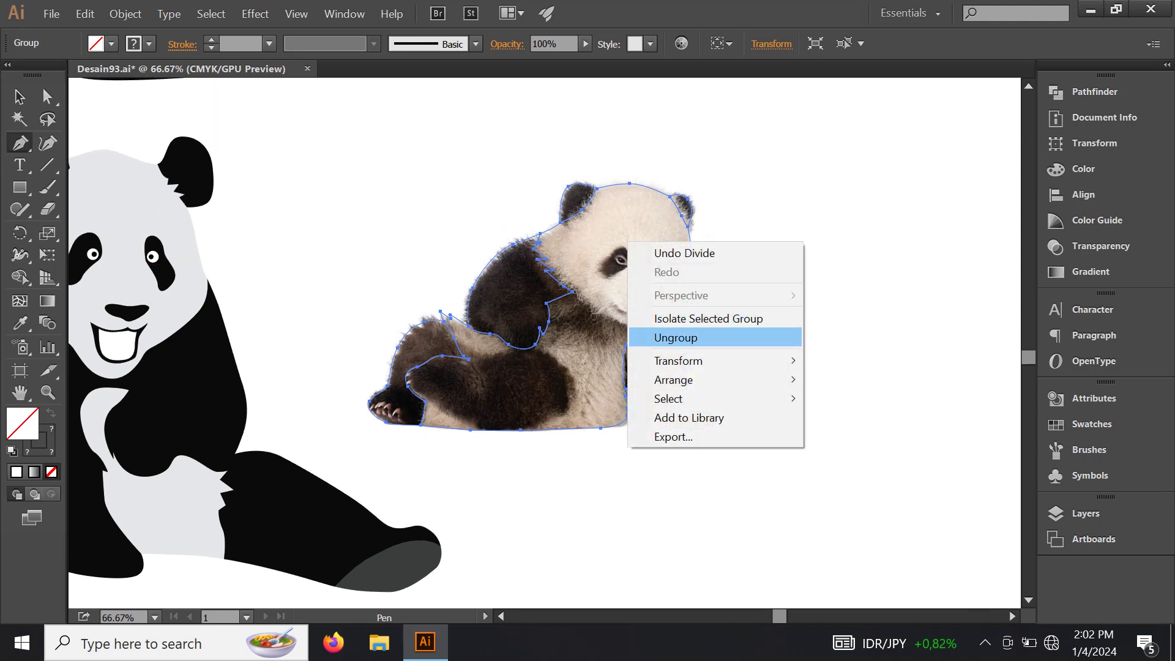
click(676, 337)
click(1085, 513)
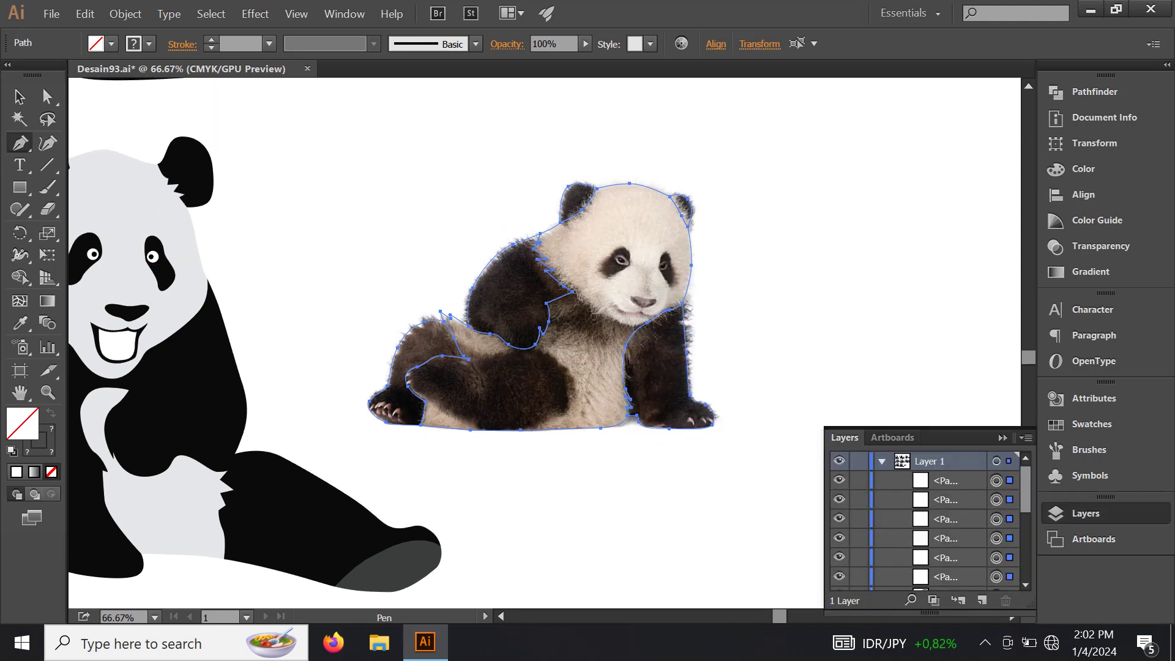
click(996, 480)
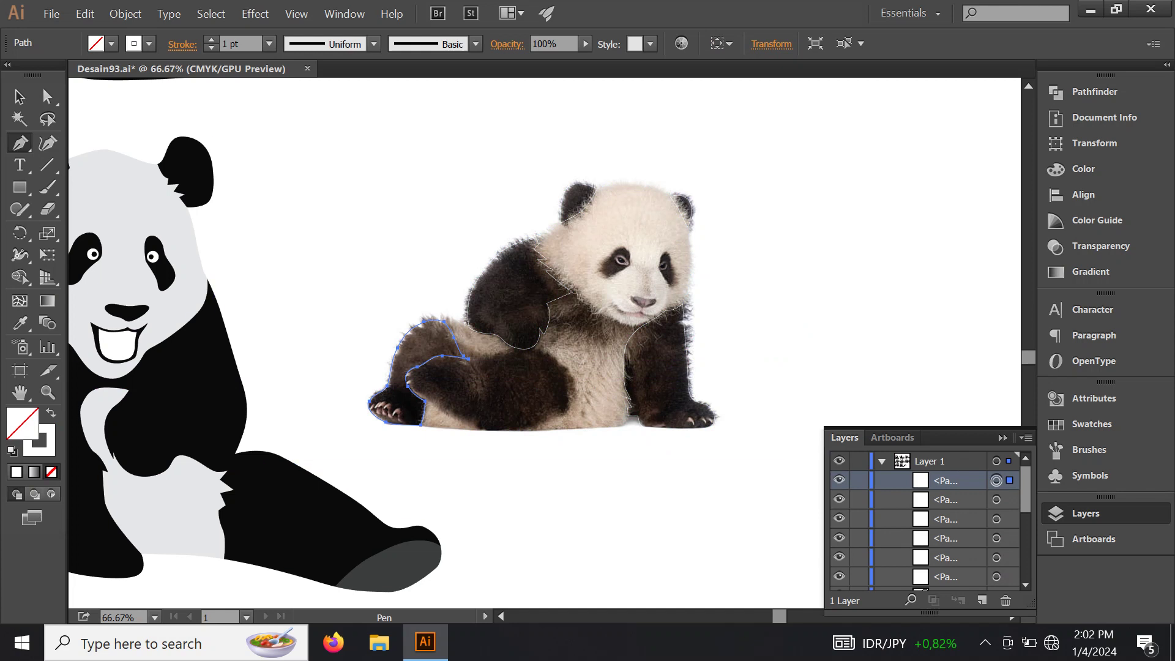
Step: Eyedrop black from the cartoon panda onto the back leg and front leg pieces
click(20, 323)
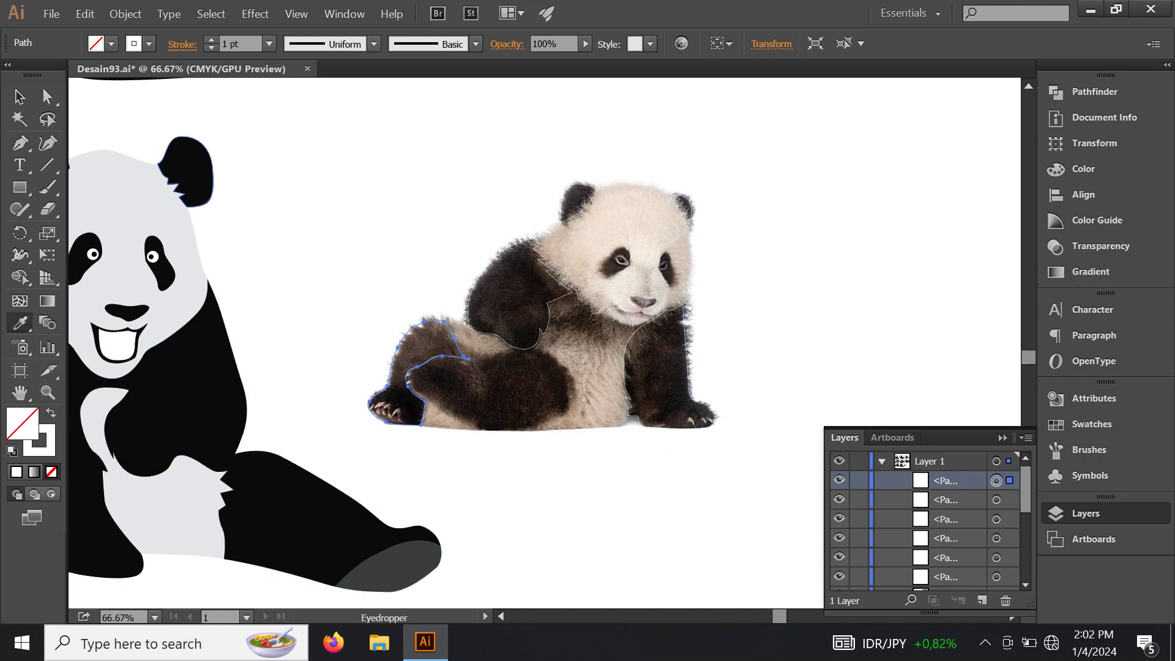
click(186, 172)
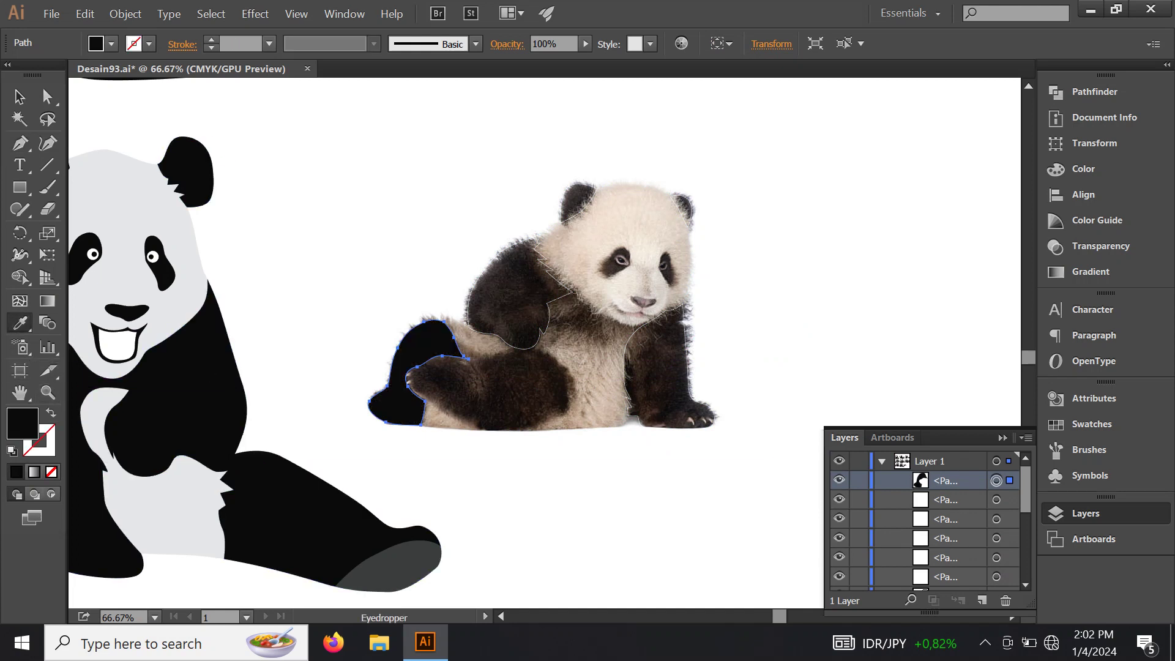
click(996, 500)
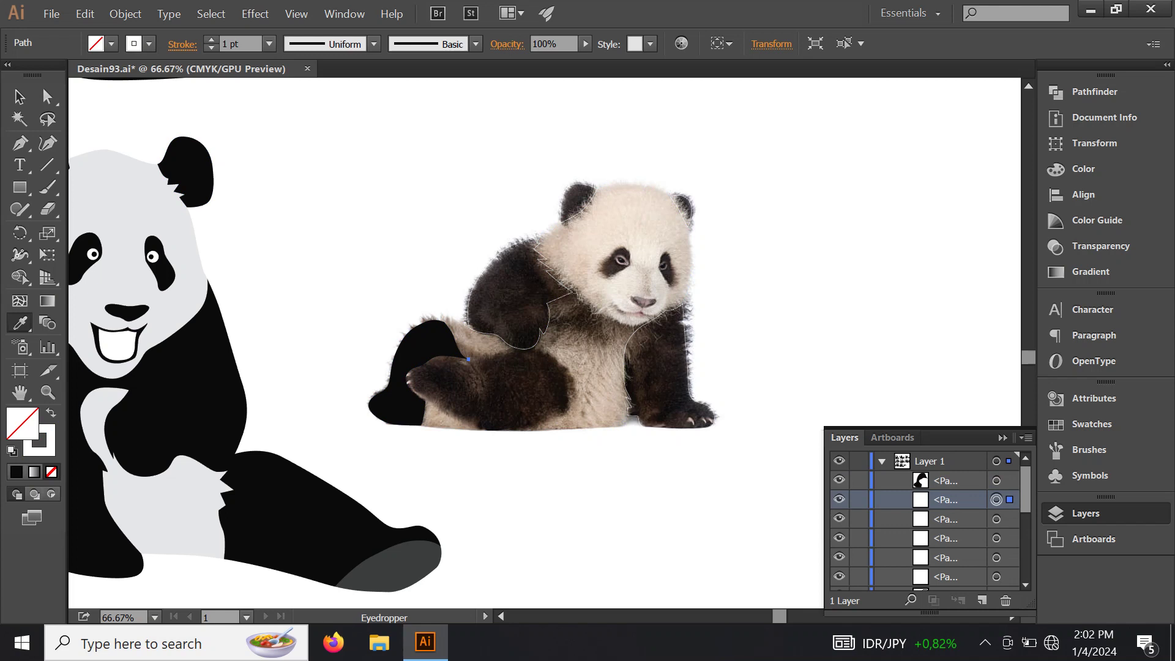
key(ctrl+shift+a)
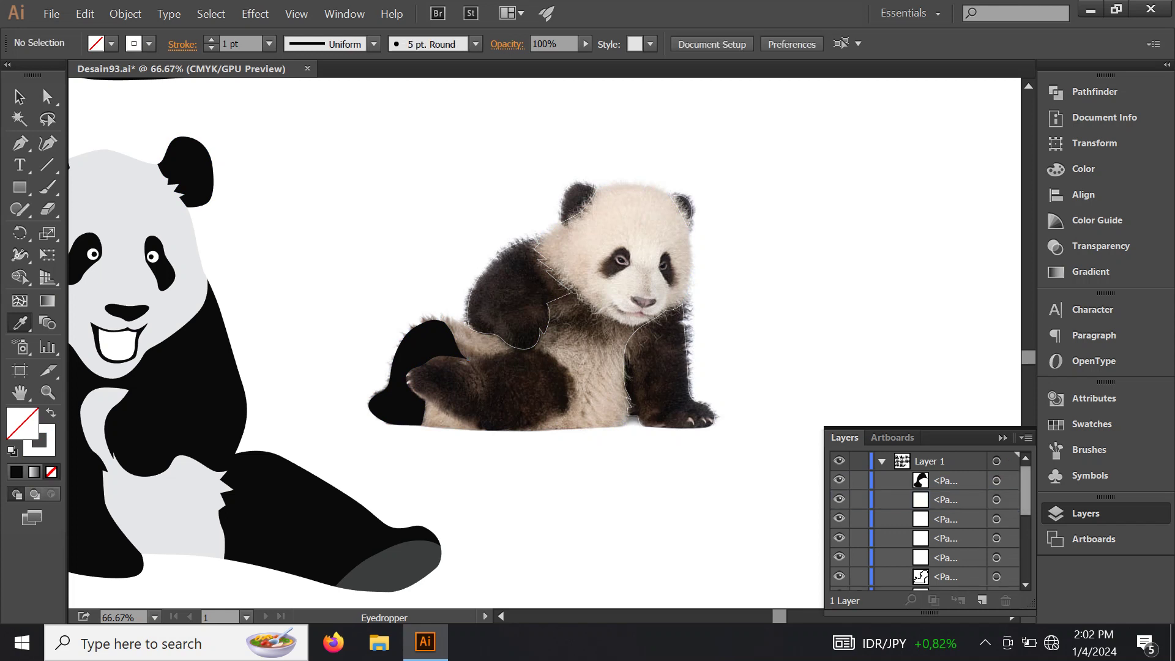
key(ctrl+z)
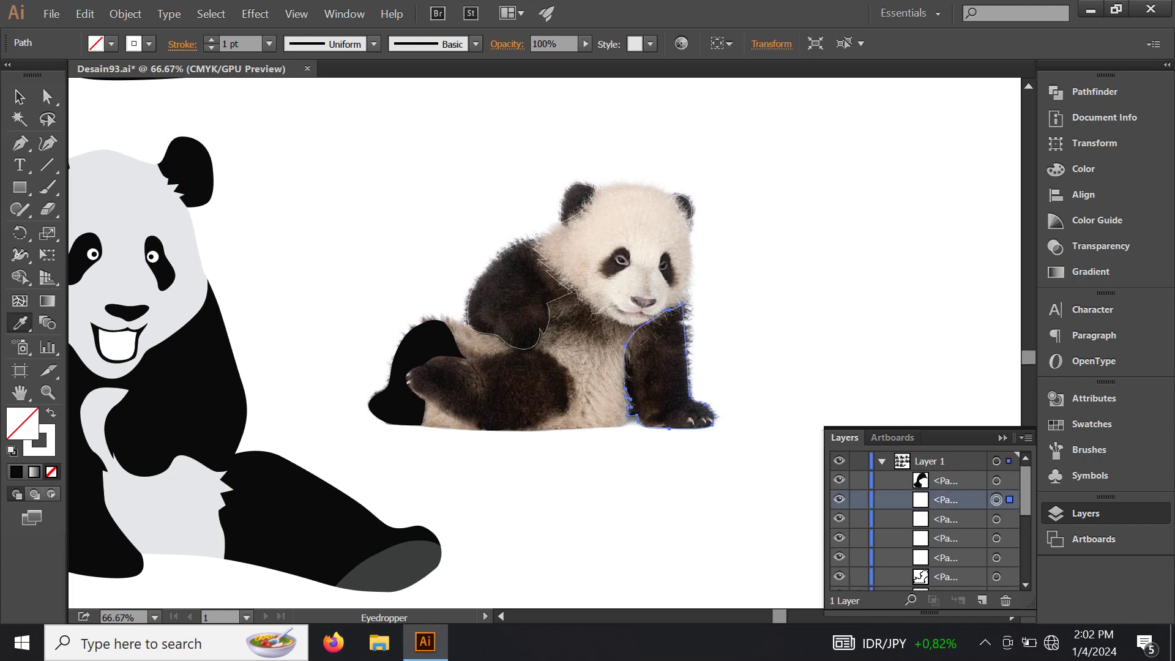
click(398, 355)
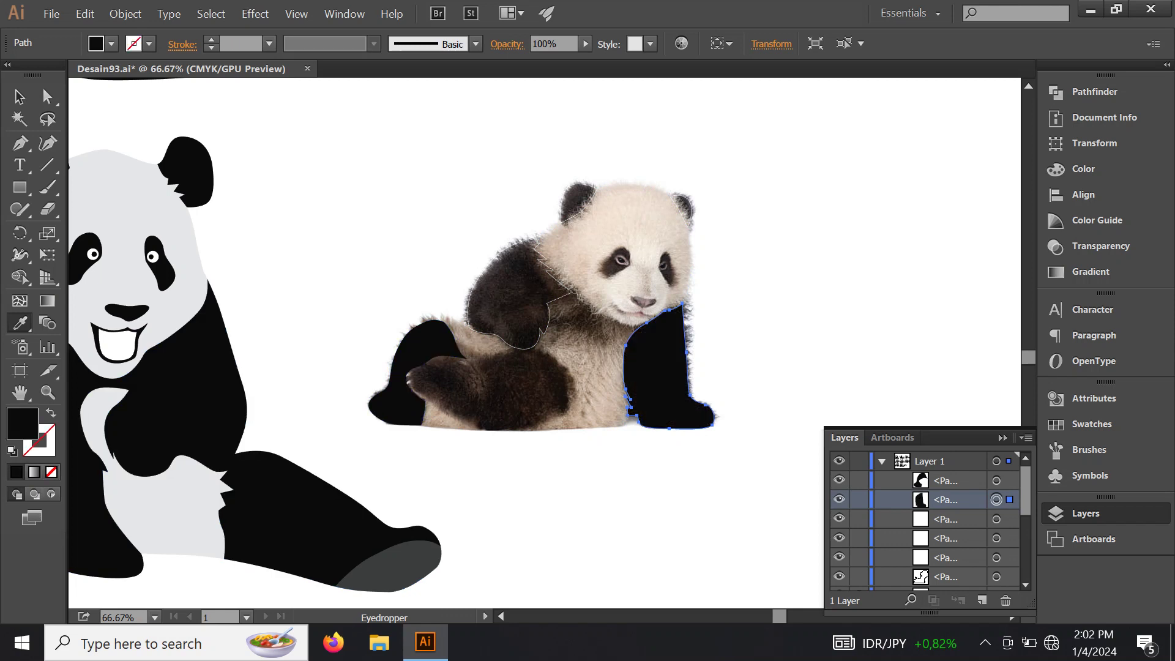
Step: Fill the arm, right leg and left ear shapes black, then swap the arm back to an outline
key(ctrl+alt+bracketleft)
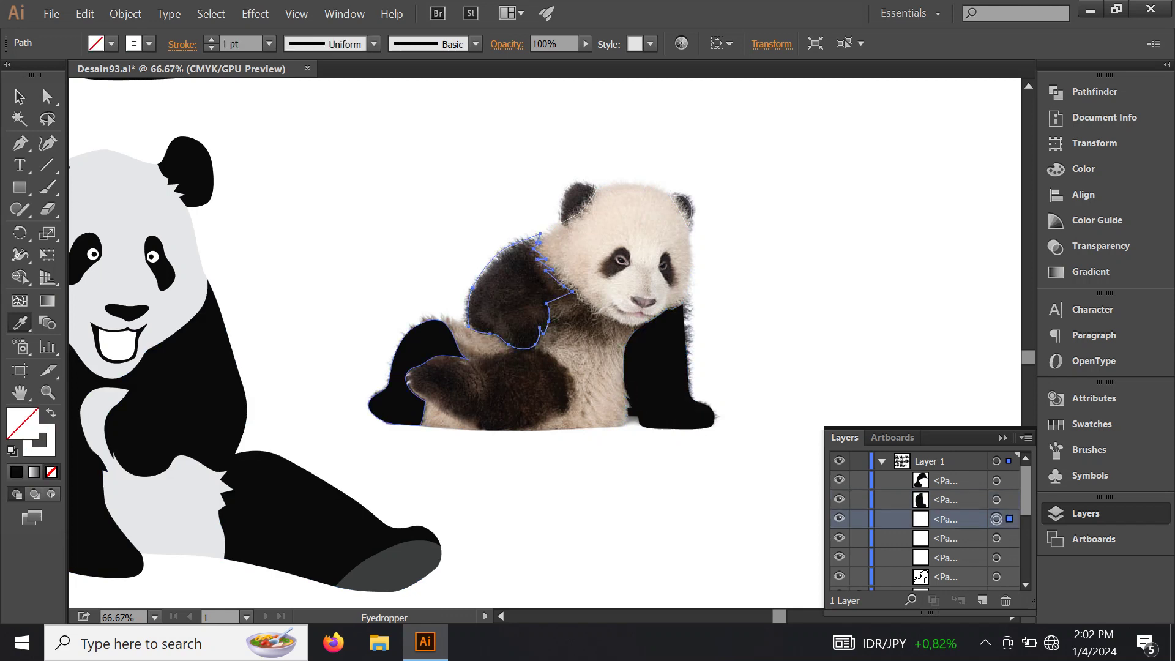
click(398, 367)
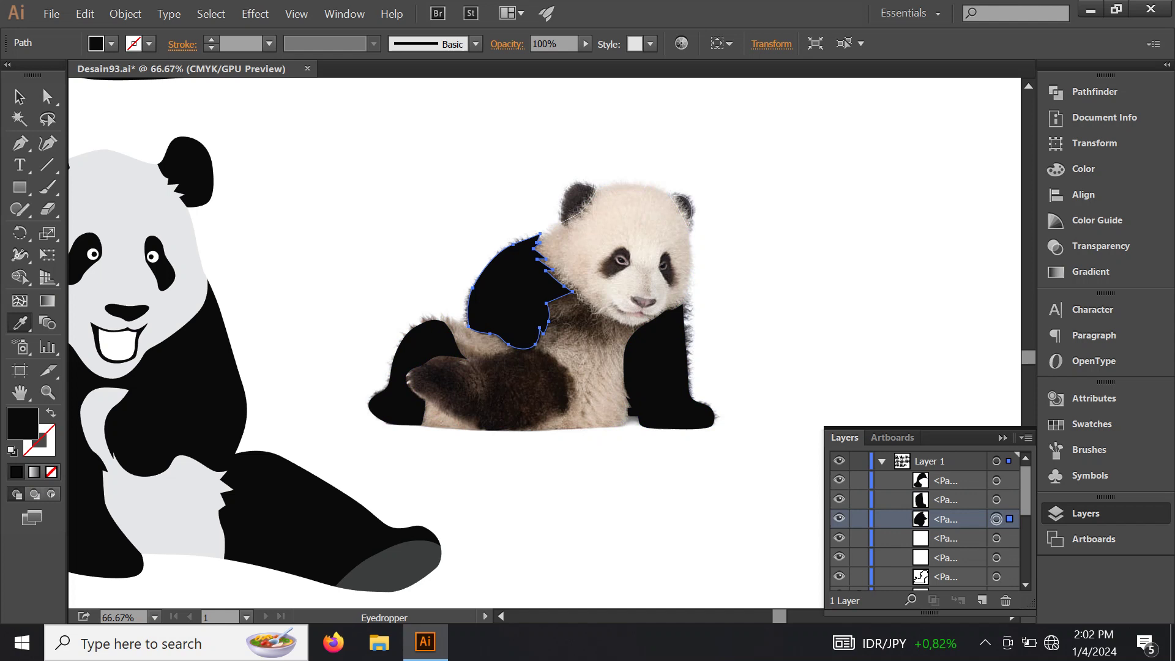
key(ctrl+alt+bracketleft)
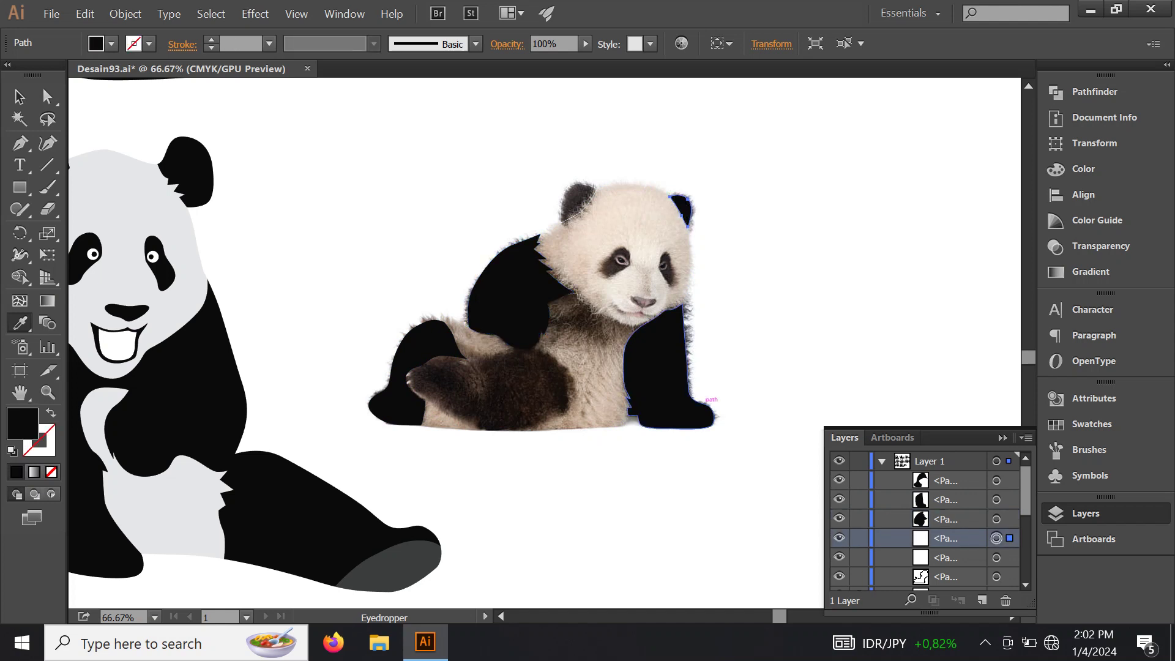
click(398, 367)
key(ctrl+alt+bracketleft)
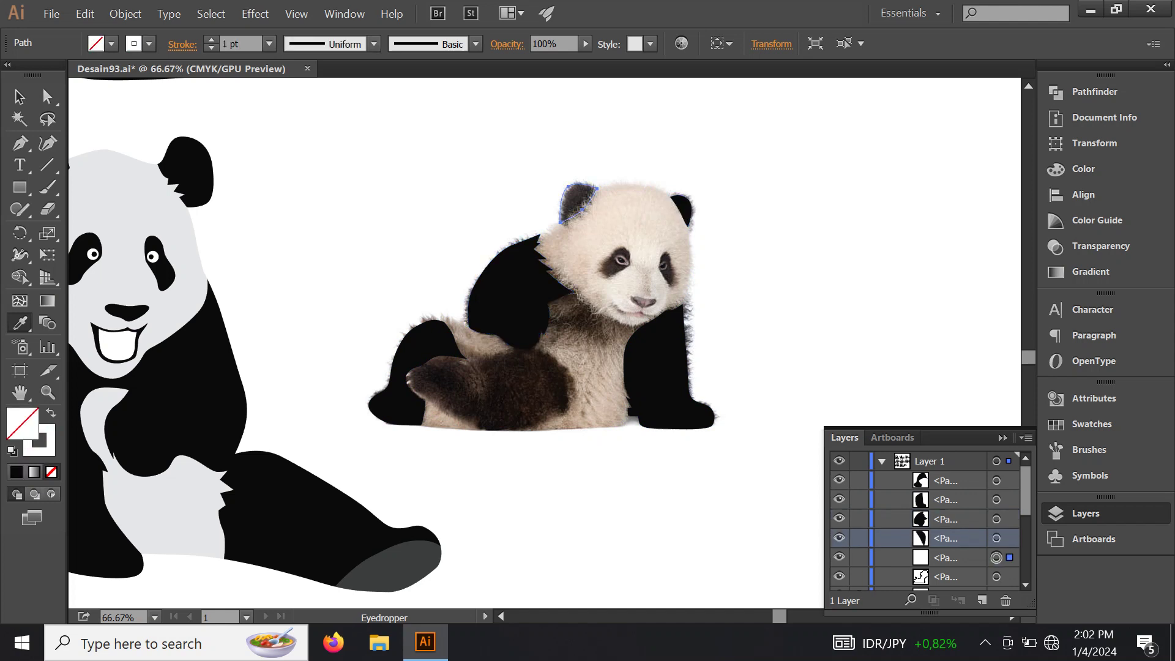
click(514, 288)
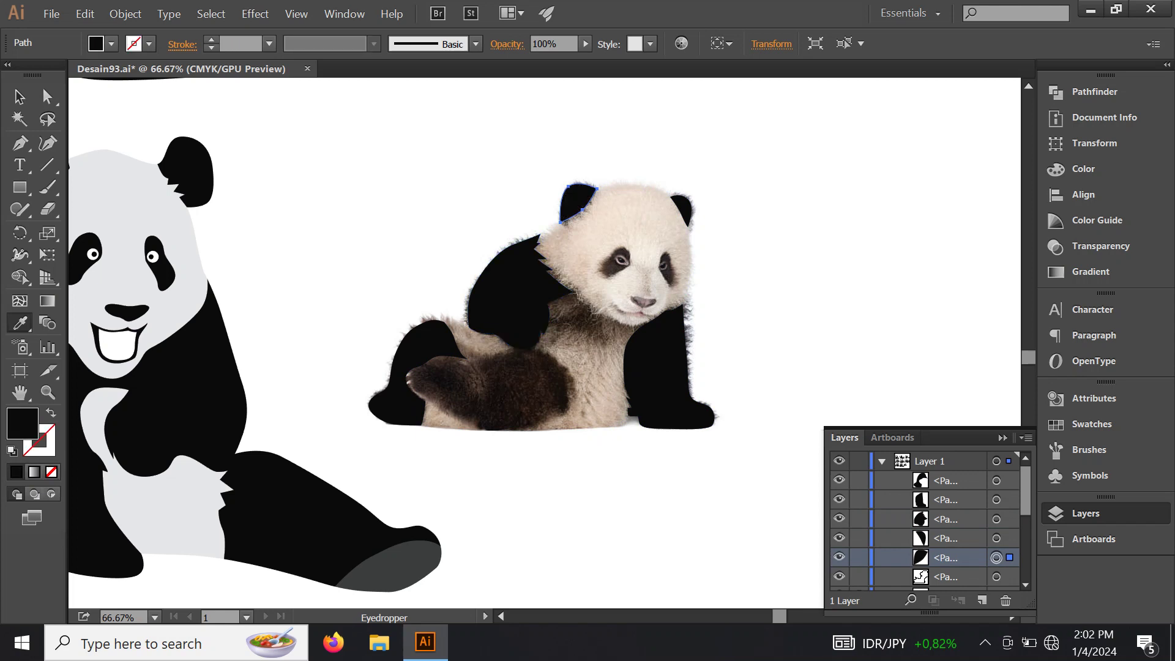
key(ctrl+alt+bracketright)
key(ctrl+alt+bracketright)
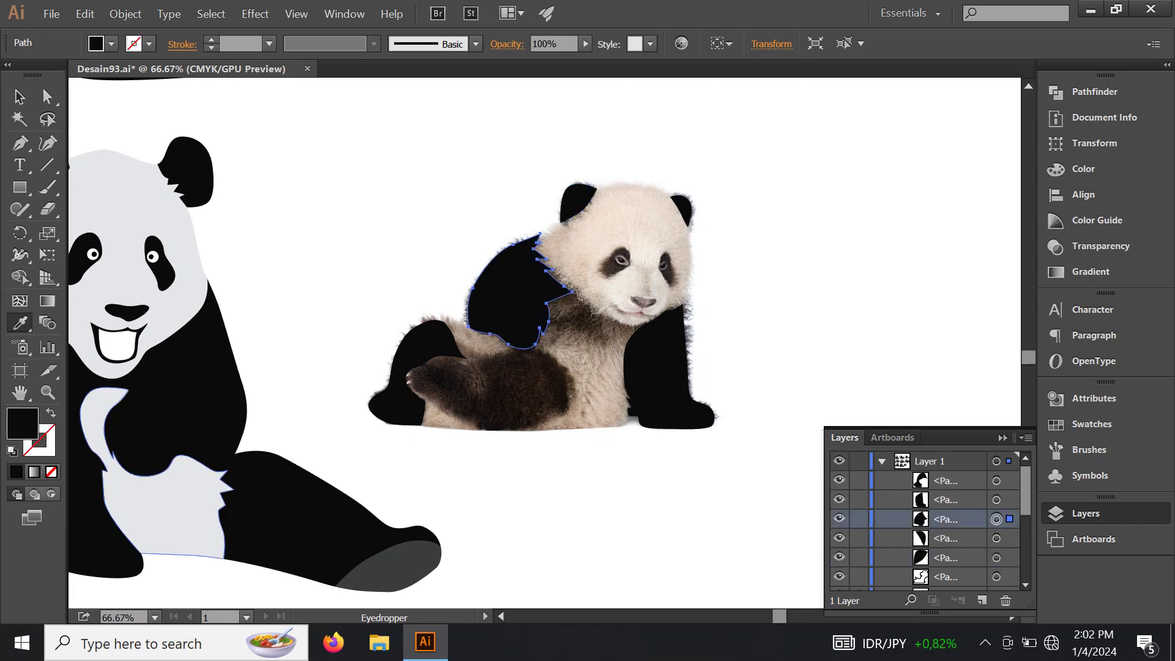
key(shift+x)
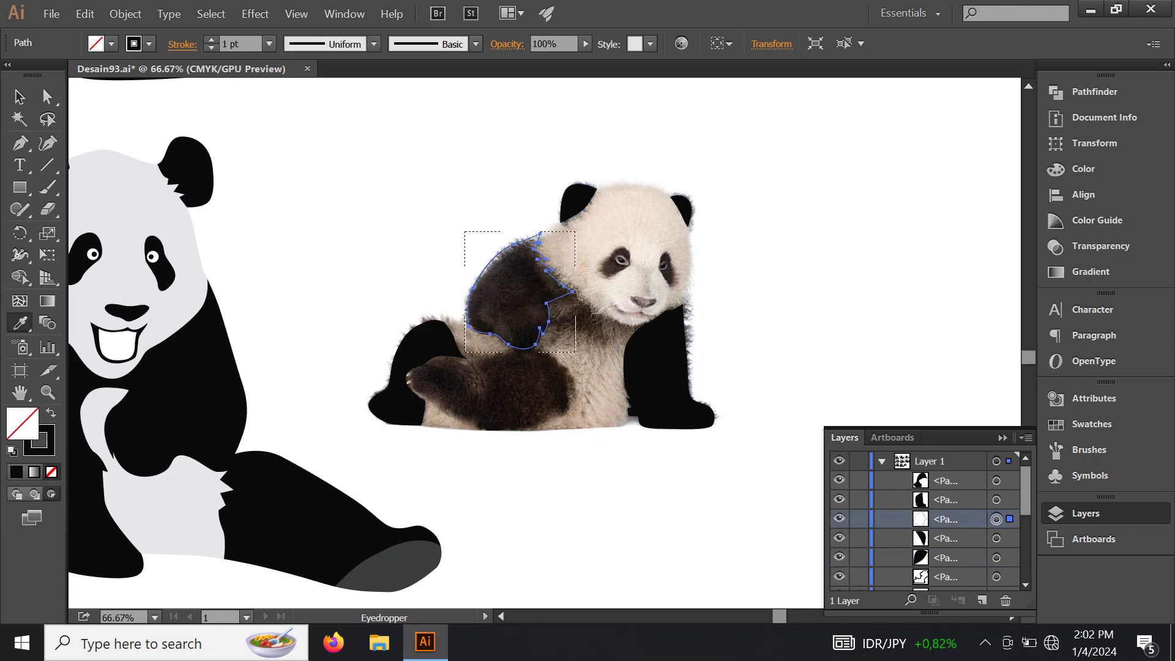
Step: Zoom in on the upper arm and draw a closed curved crescent path inside the arm outline
drag(467, 232, 574, 351)
key(ctrl+plus)
key(ctrl+plus)
key(ctrl+plus)
key(ctrl+plus)
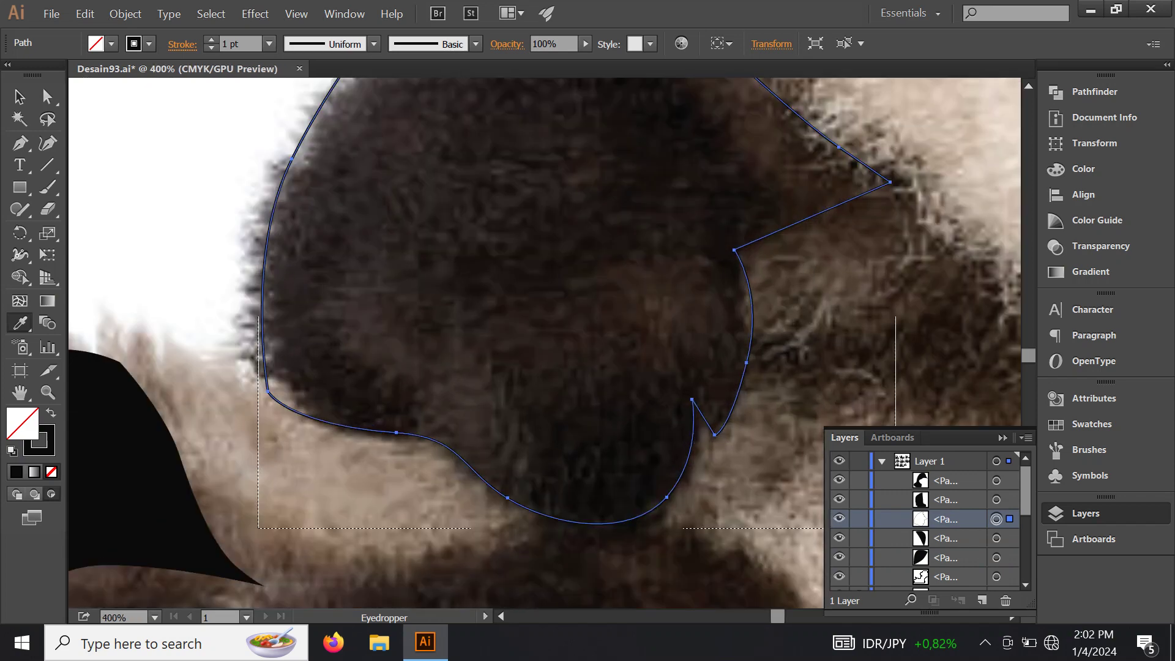
drag(545, 342, 550, 379)
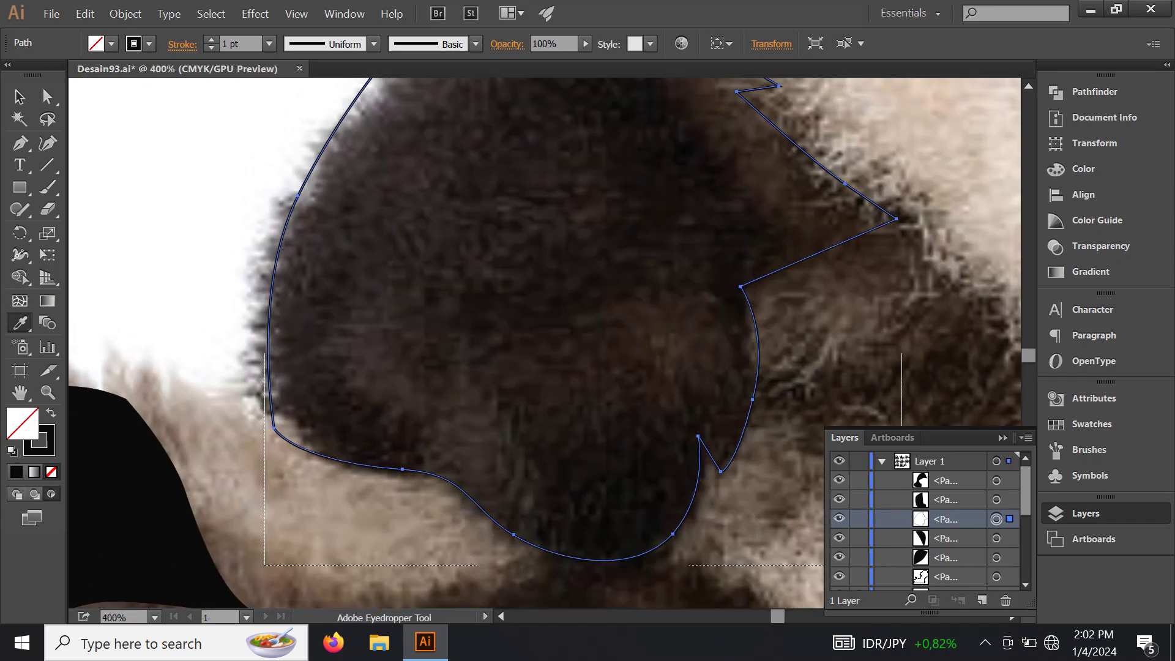
key(p)
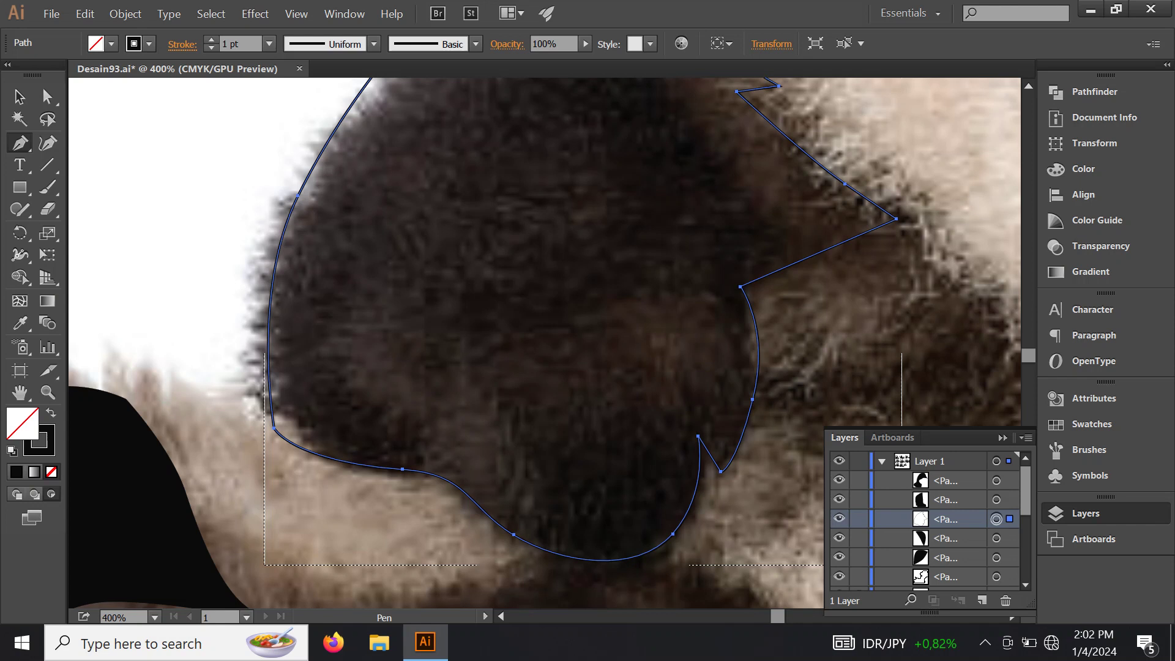
click(479, 332)
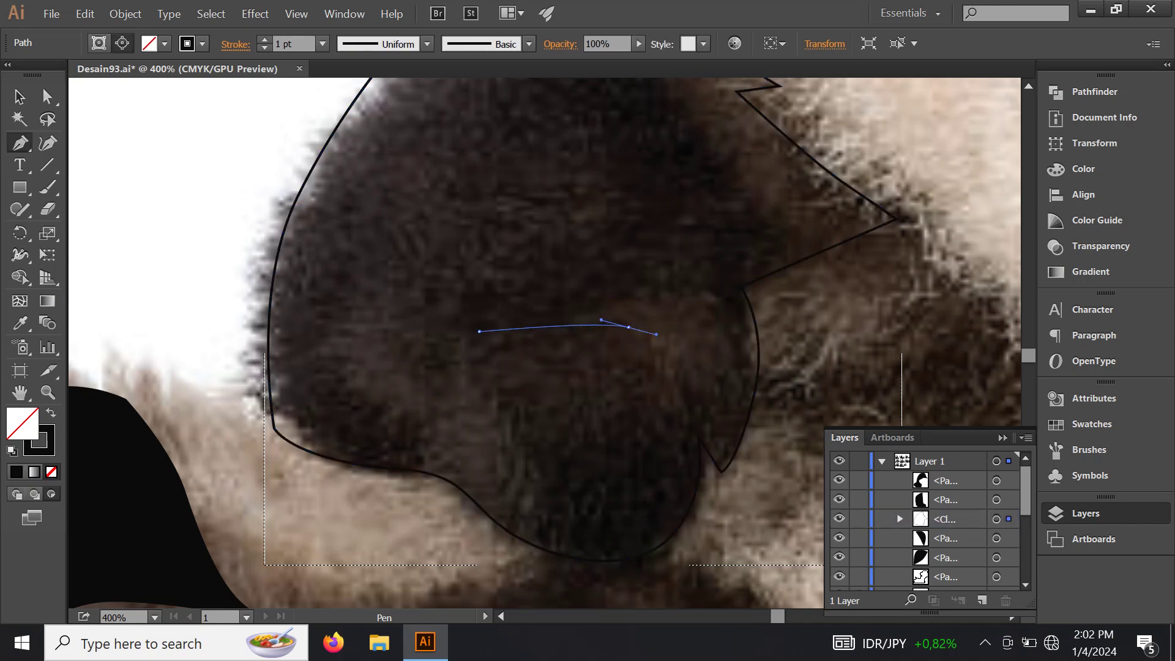
drag(629, 327, 683, 351)
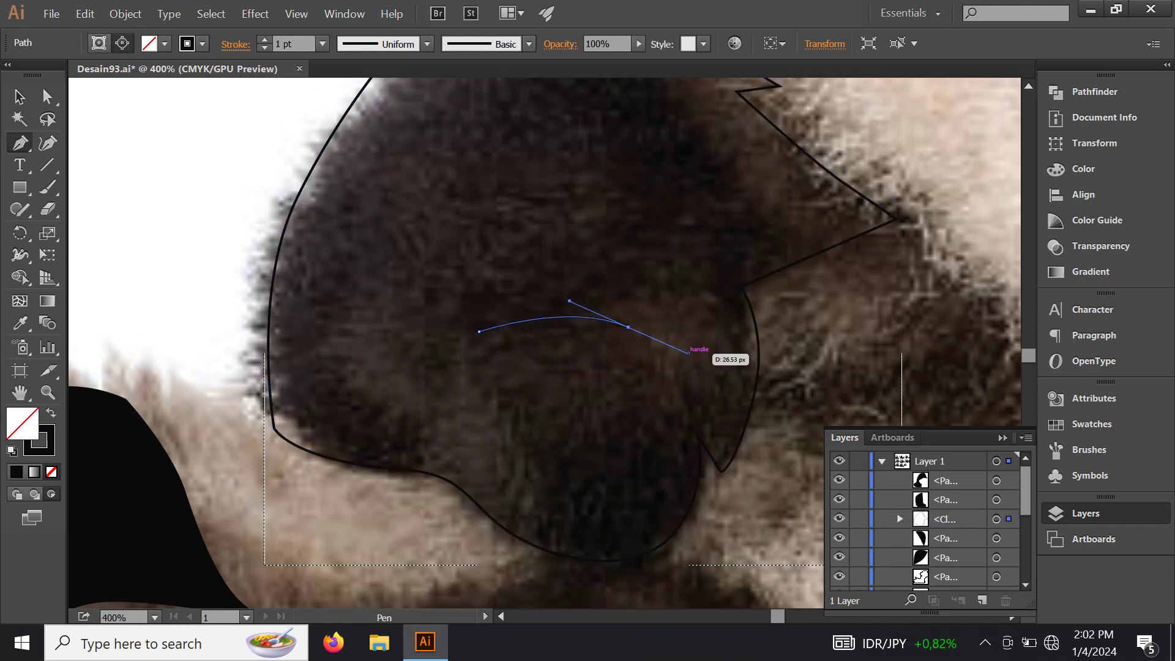
mouse_move(703, 397)
mouse_down()
mouse_move(640, 311)
mouse_move(698, 316)
mouse_up()
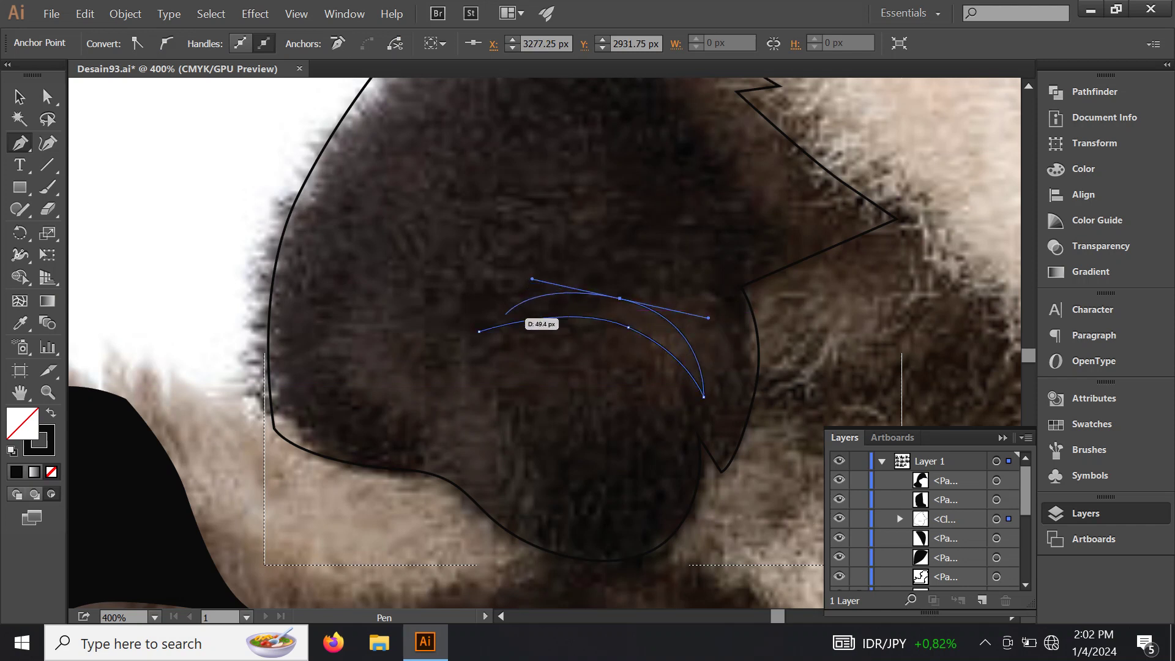
drag(479, 332, 498, 334)
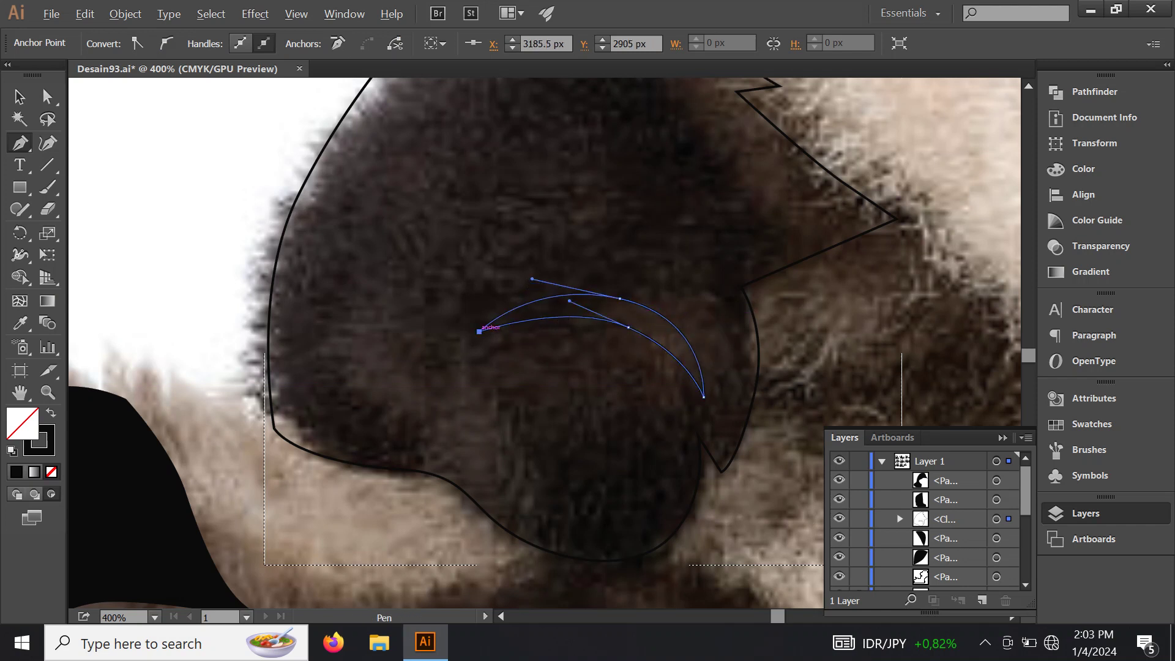
alt+scroll(479, 331, down, 3)
Step: Colour the crescent grey by eyedropping the cartoon panda's foot
key(i)
key(ctrl+1)
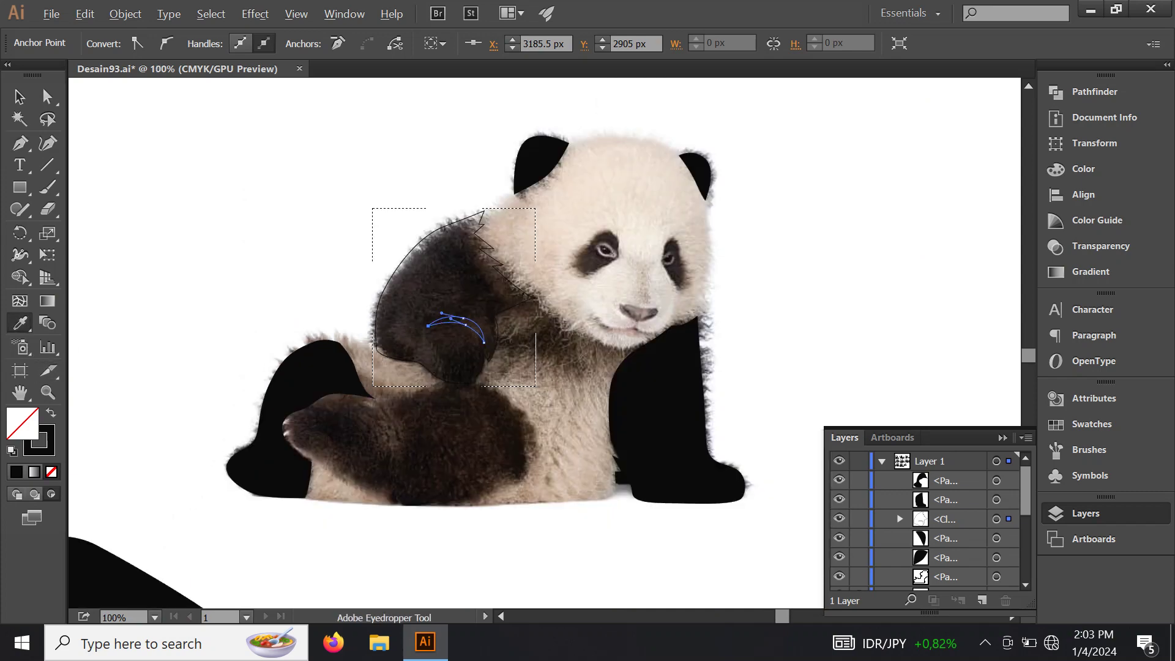
scroll(544, 343, left, 5)
scroll(545, 343, down, 2)
scroll(532, 539, down, 3)
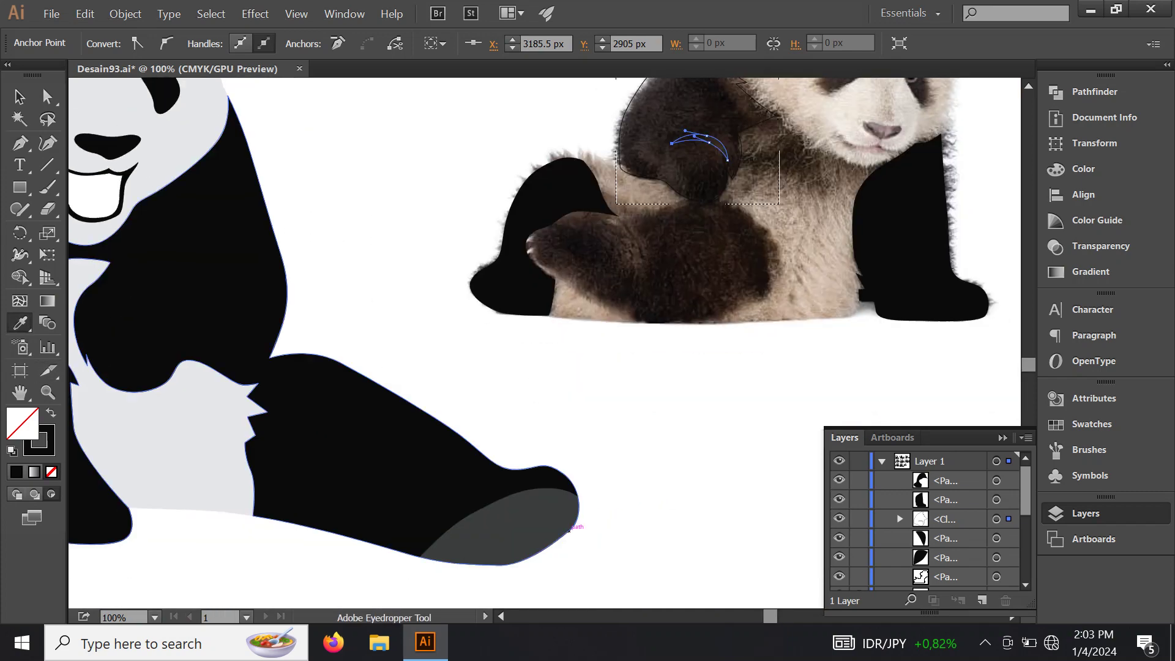
click(533, 539)
drag(612, 367, 514, 533)
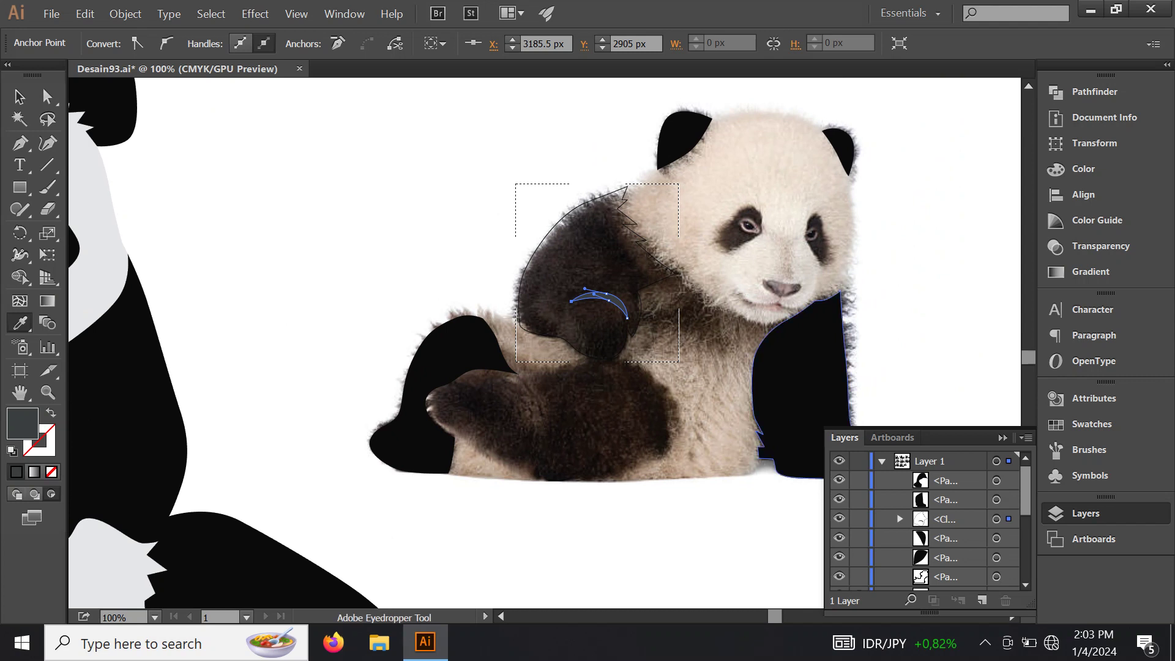
Step: Select the arm outline inside its Layers group and fill it black
click(900, 519)
click(997, 538)
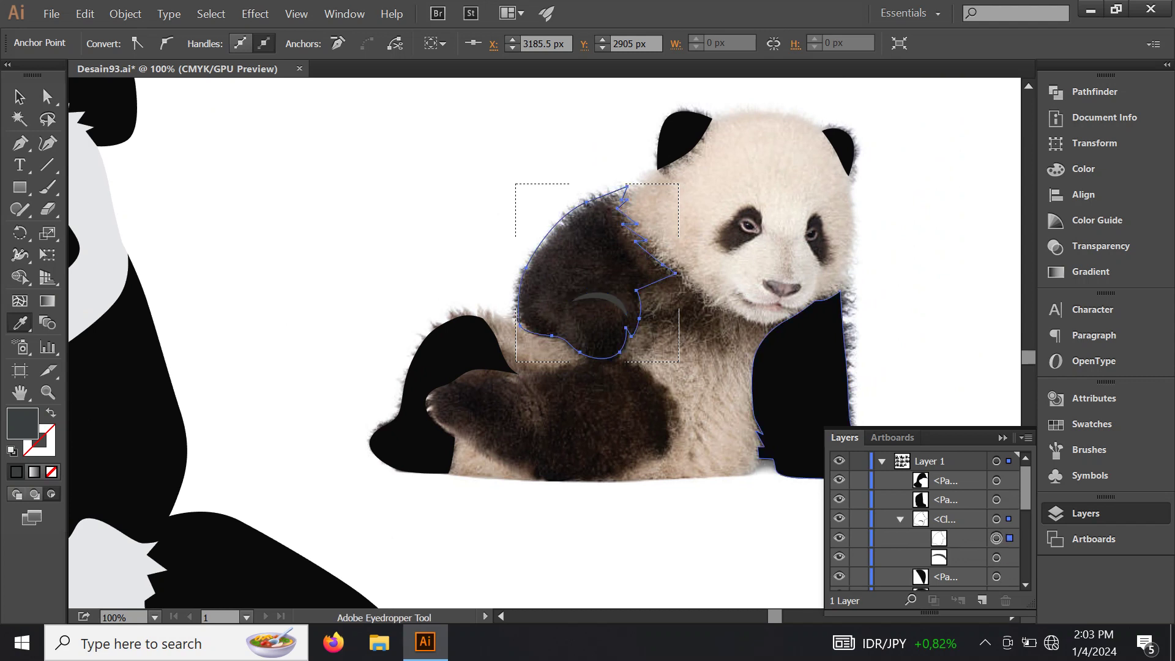
click(796, 380)
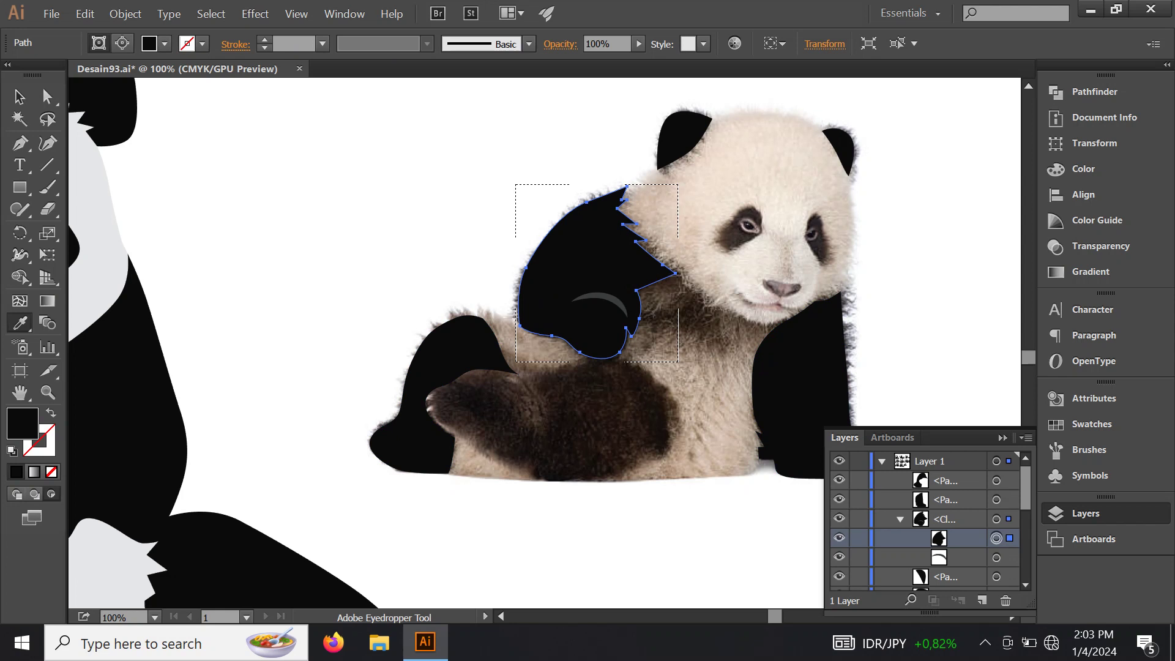
click(900, 519)
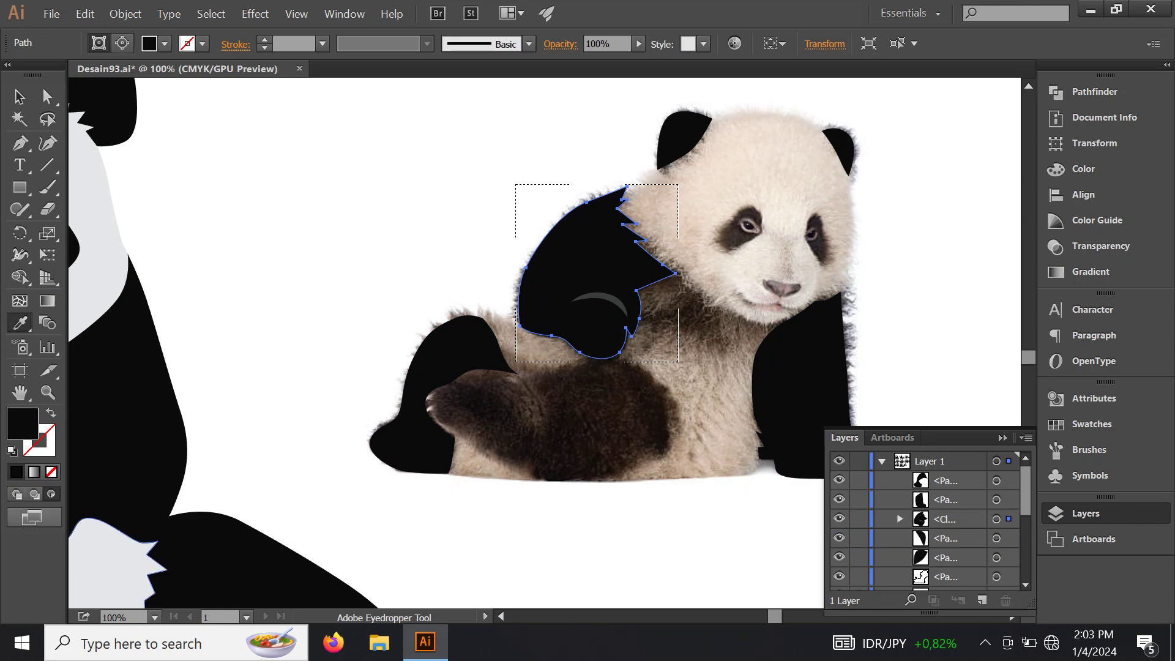
Step: Return to Draw Normal and turn the right leg shape into an unfilled outline
key(shift+d)
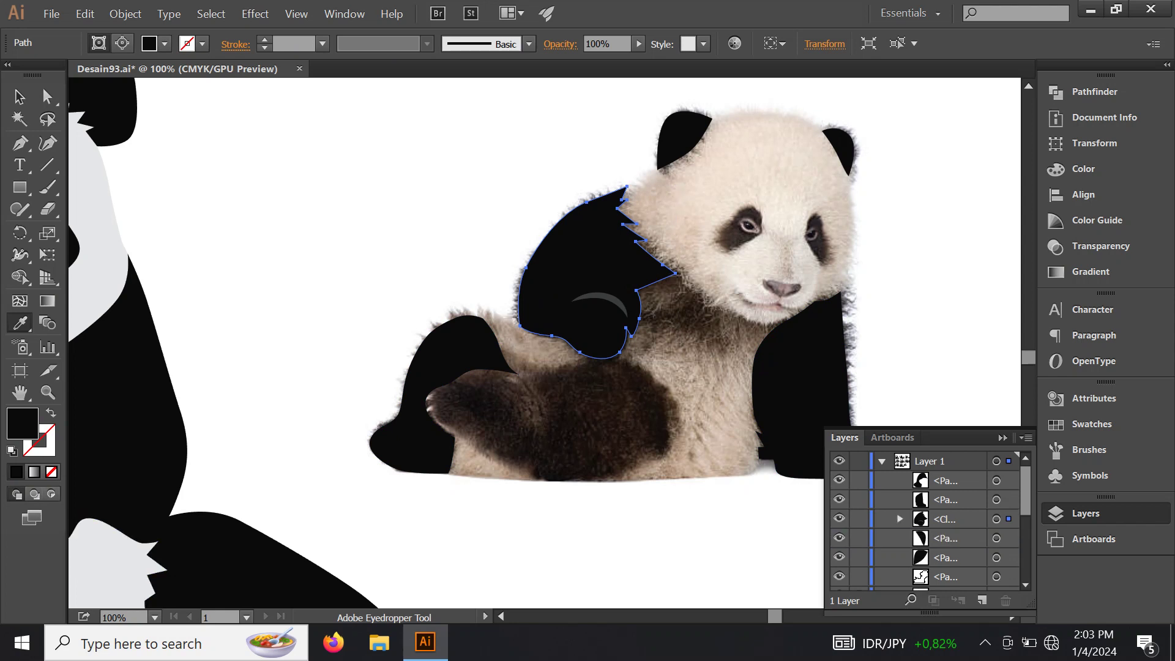
click(997, 500)
scroll(545, 343, right, 3)
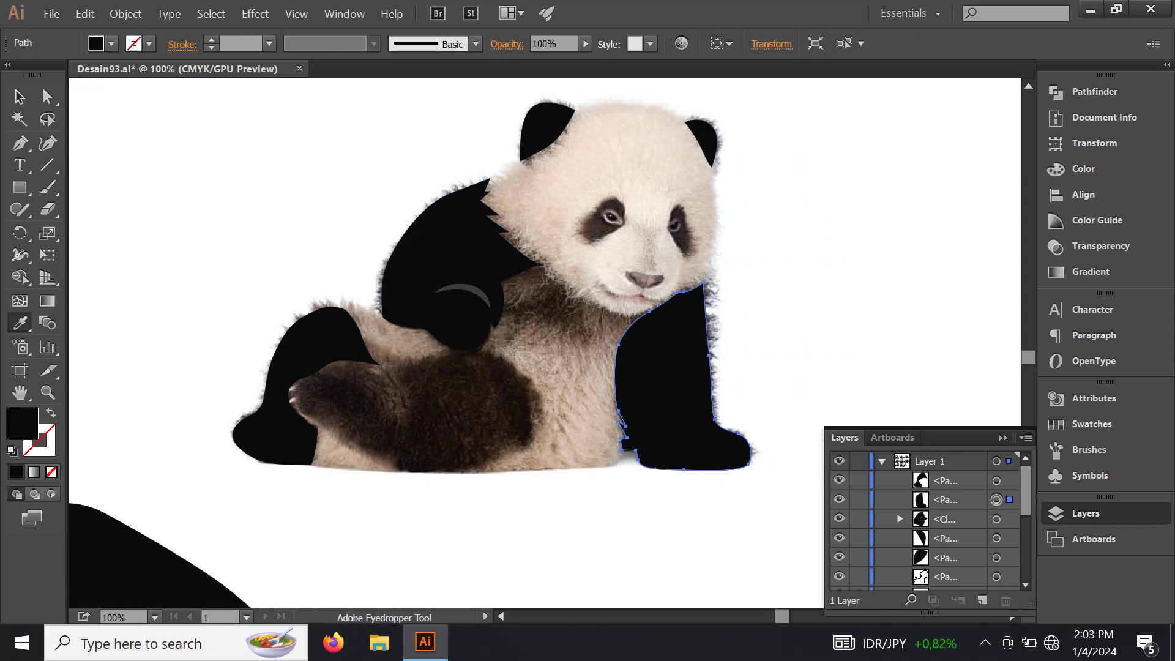
click(946, 499)
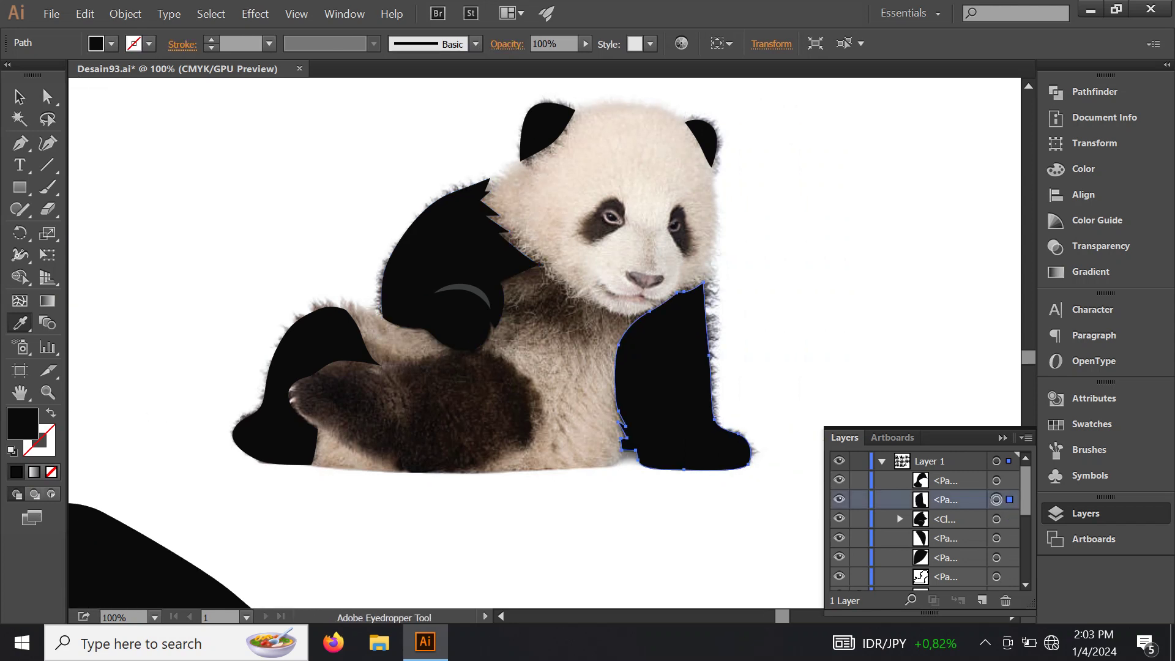
key(shift+x)
key(ctrl+plus)
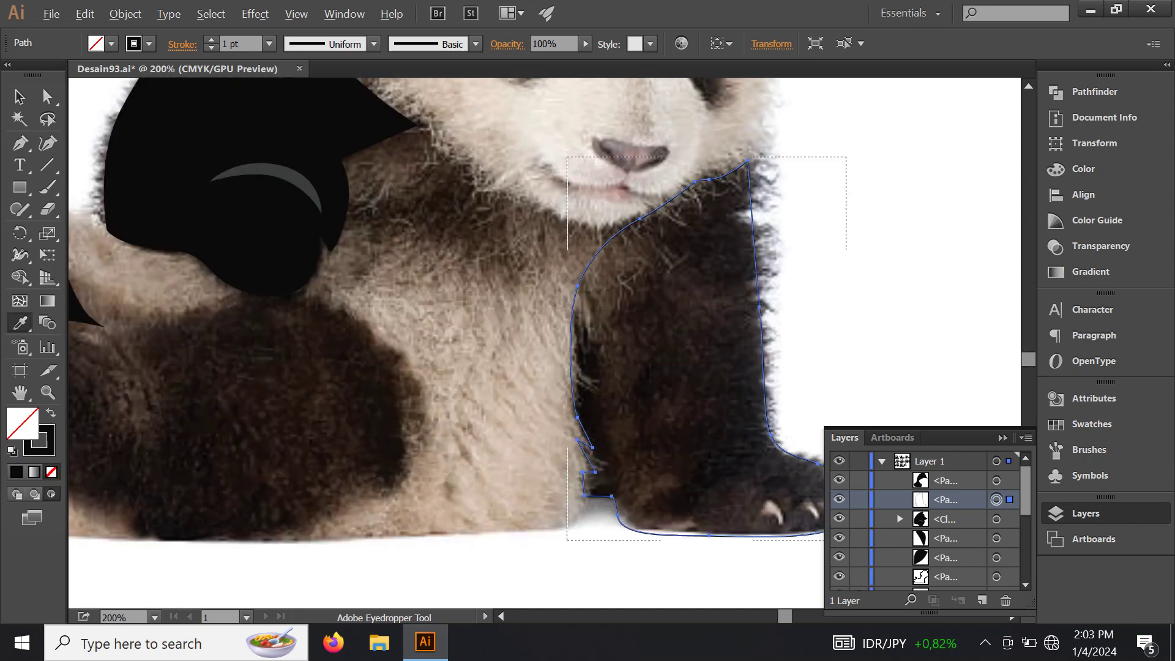
key(ctrl+plus)
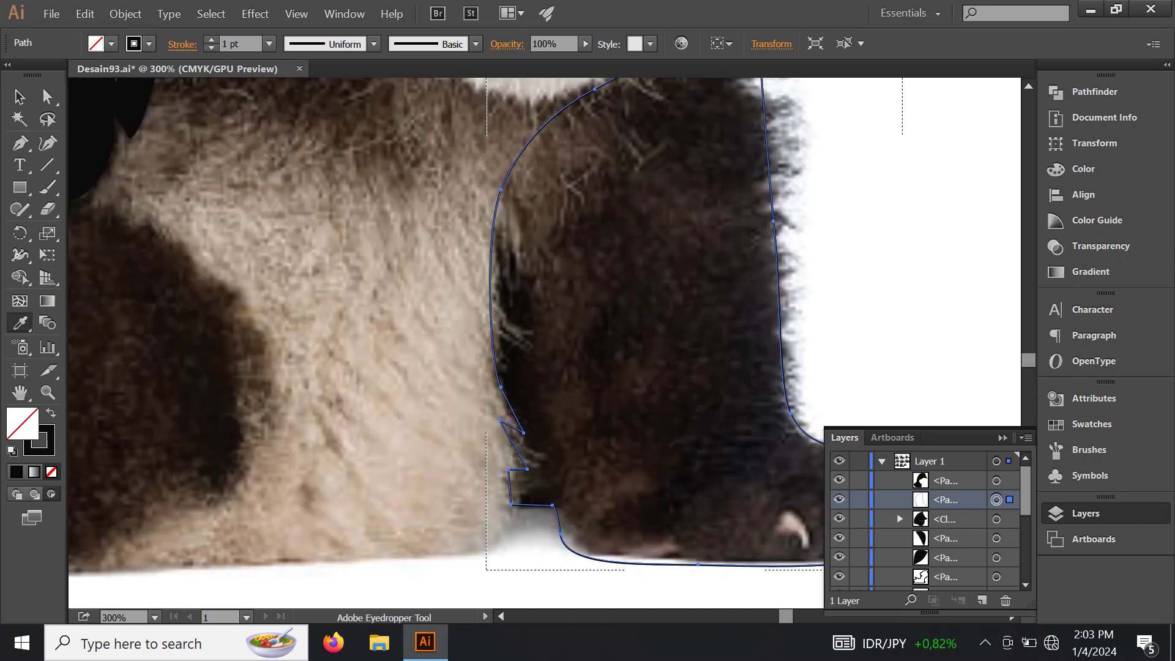
Step: Draw a narrow closed path along the right leg's inner edge and eyedrop a dark grey fill
key(p)
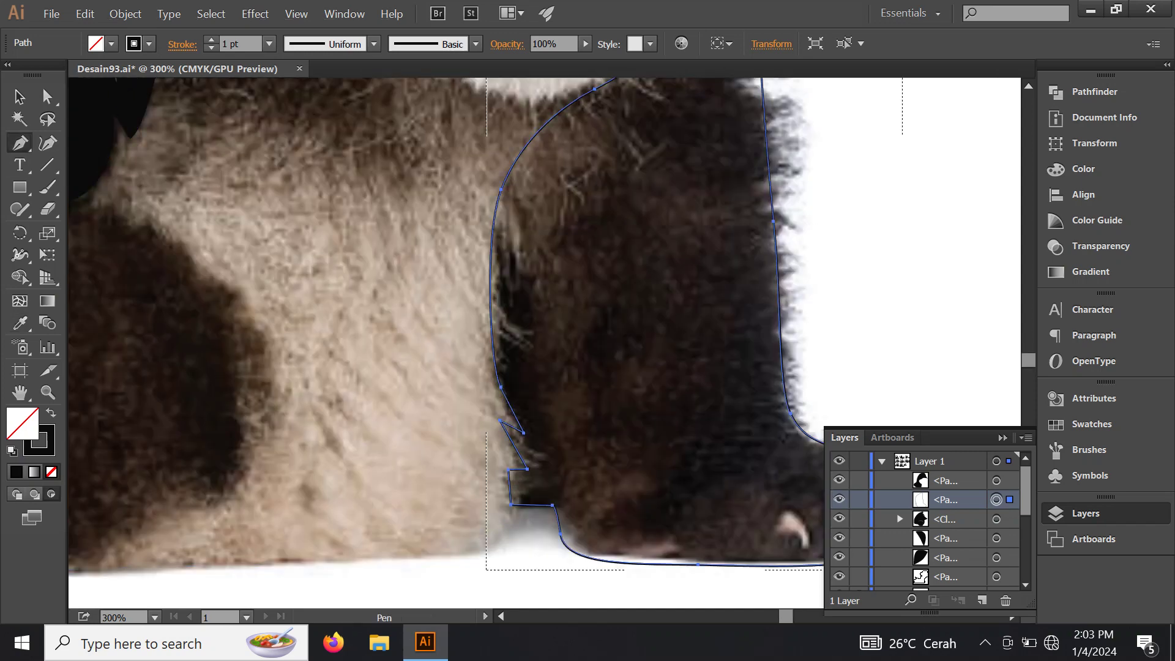
click(531, 531)
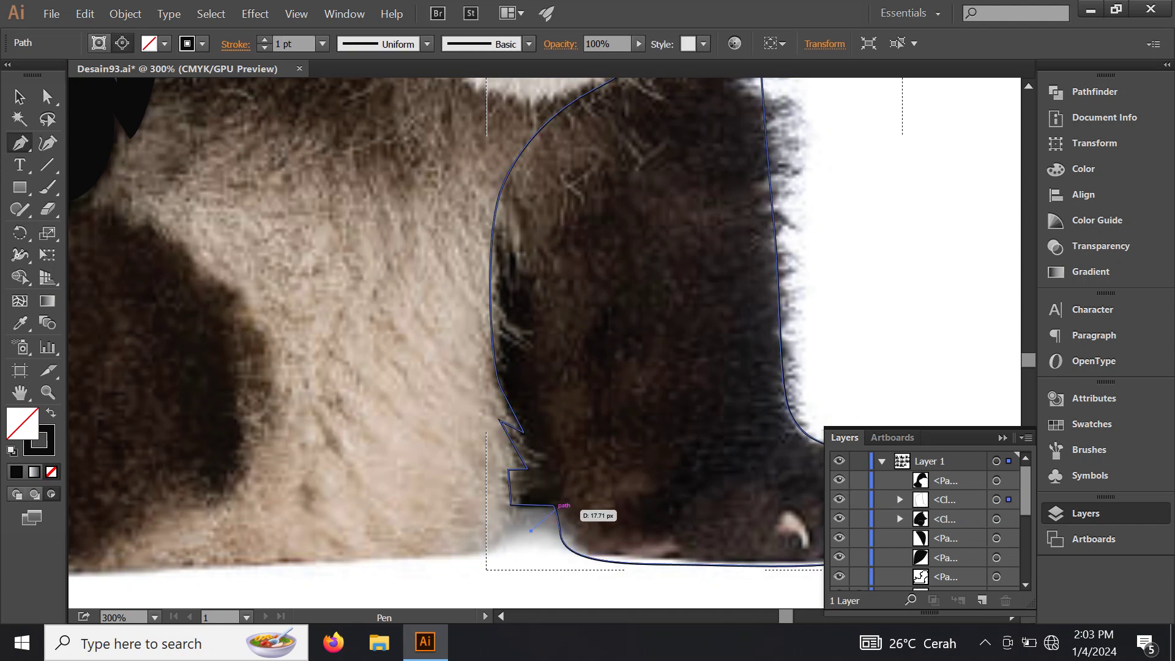
mouse_move(555, 509)
mouse_down()
mouse_move(562, 452)
mouse_move(520, 336)
mouse_move(539, 319)
mouse_up()
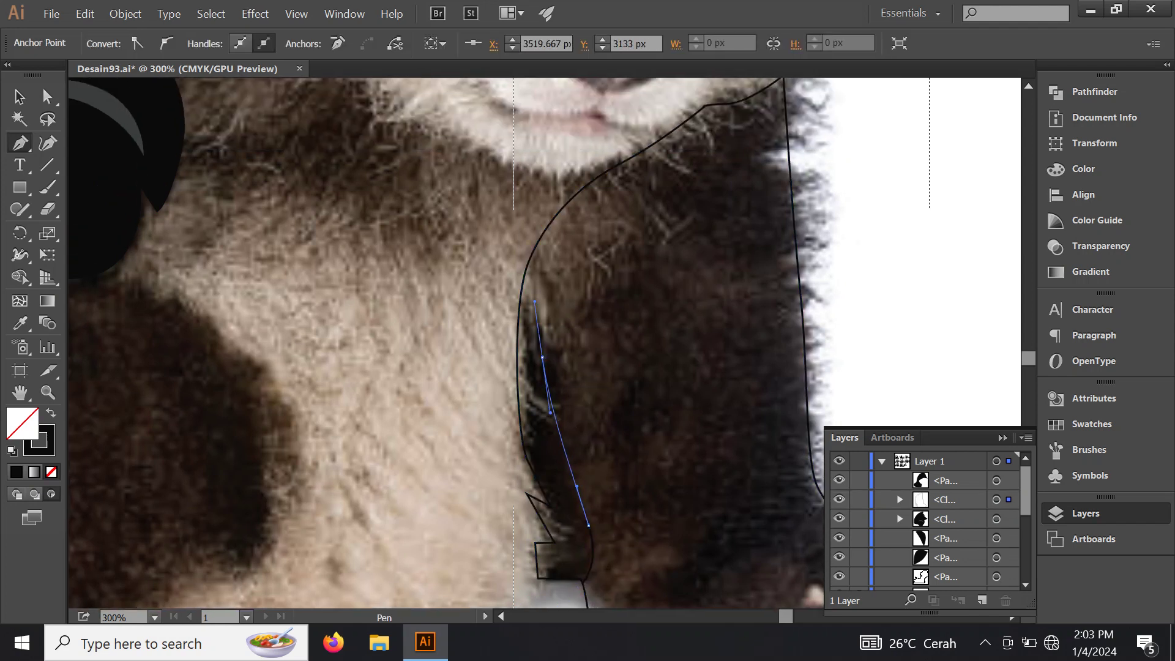
mouse_move(527, 264)
mouse_down()
mouse_move(498, 372)
mouse_move(502, 435)
mouse_up()
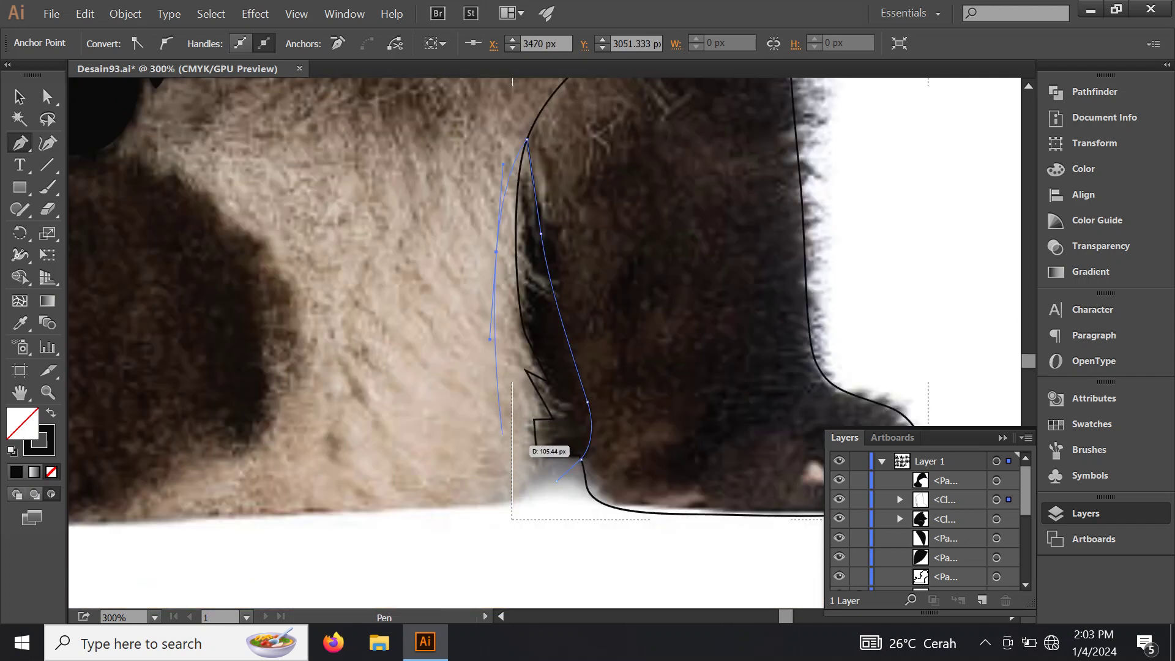
drag(557, 481, 595, 482)
key(i)
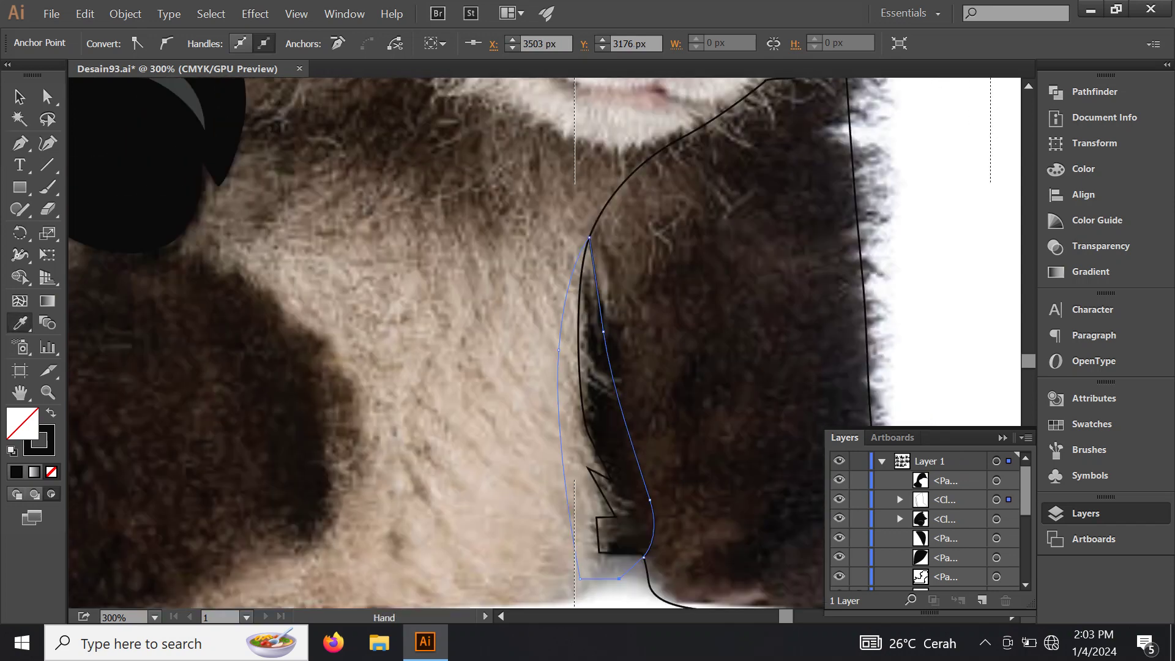
scroll(545, 342, up, 5)
key(ctrl+1)
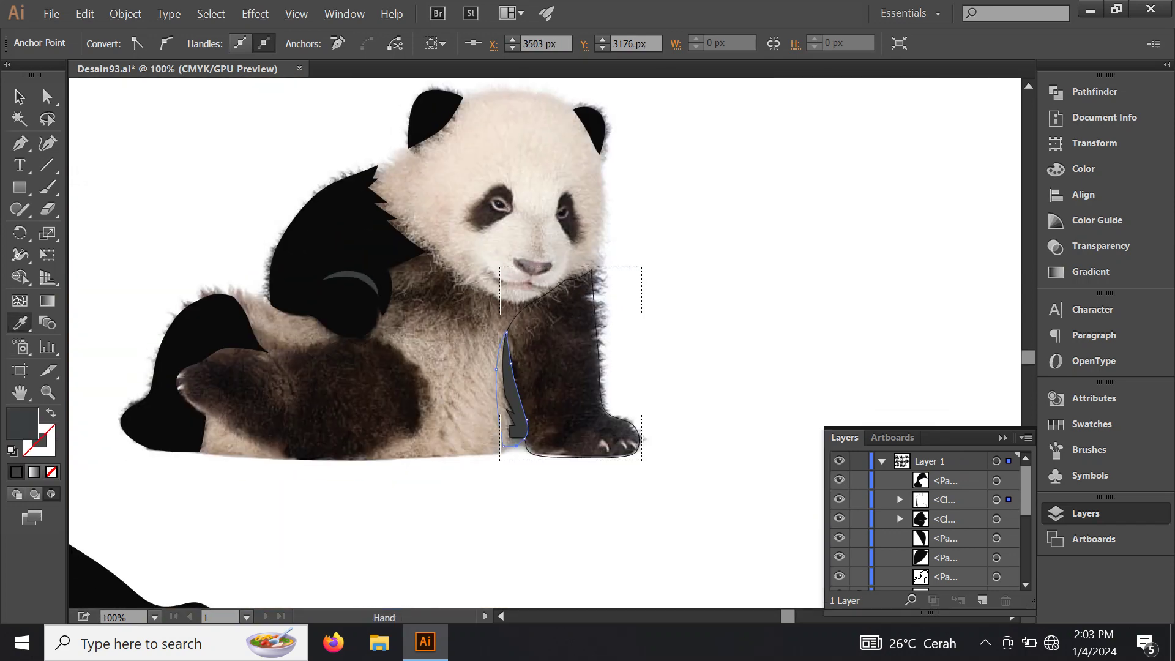
Step: Make the right leg's inner path solid black and swap the lower-left leg path to an outline
click(900, 499)
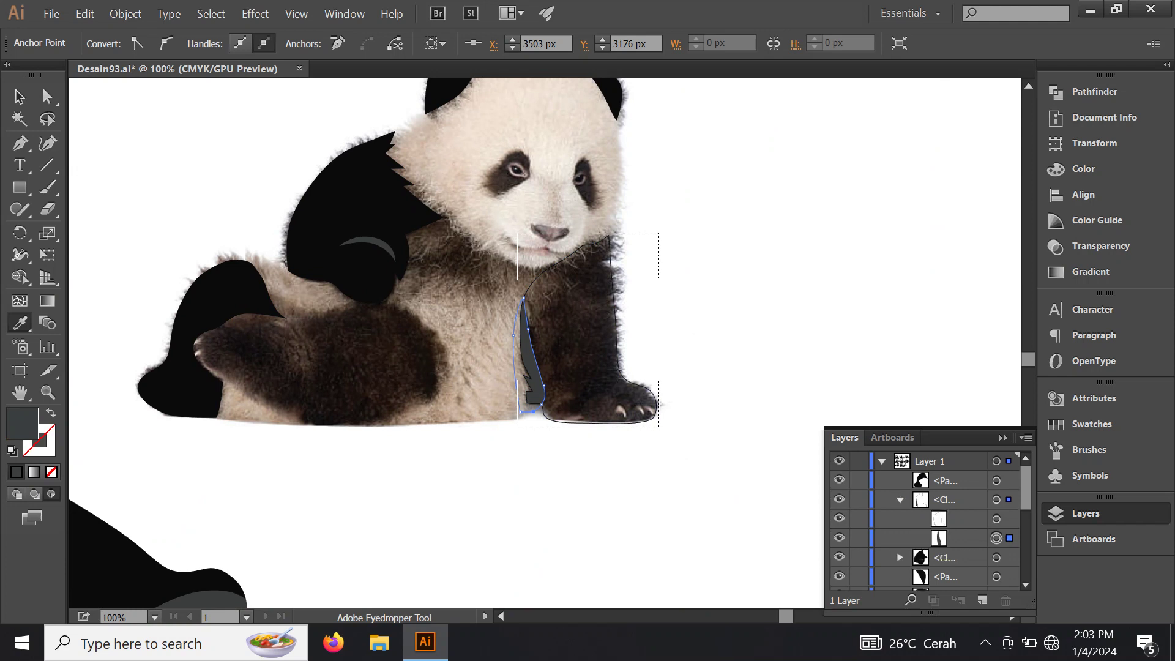
click(997, 519)
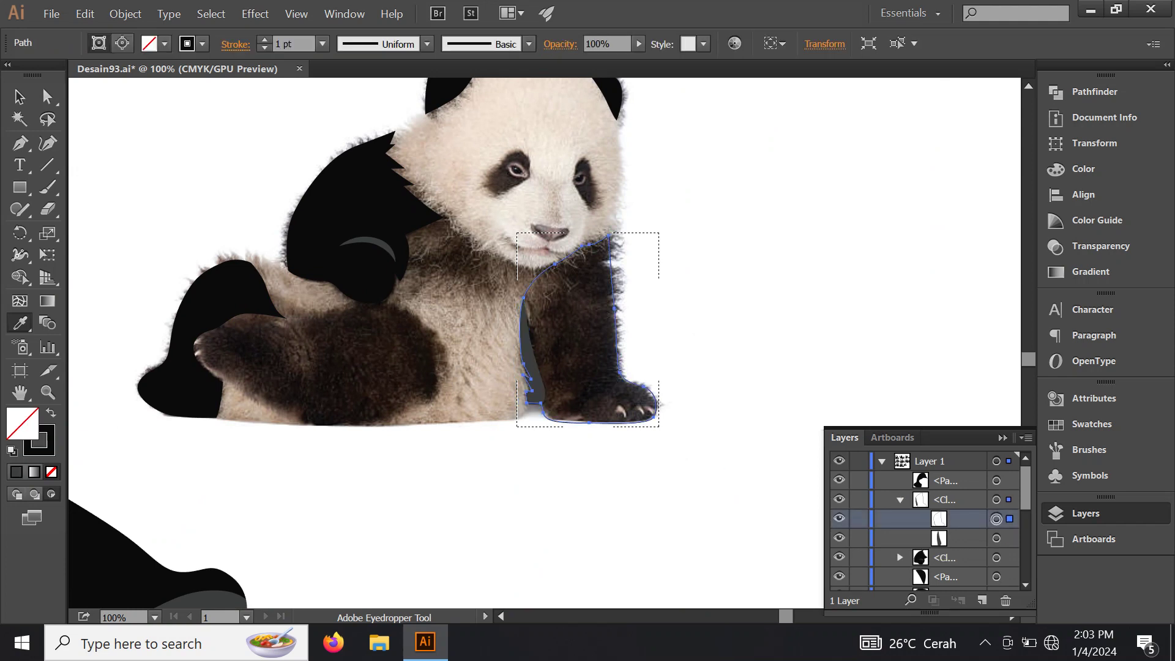
key(shift+x)
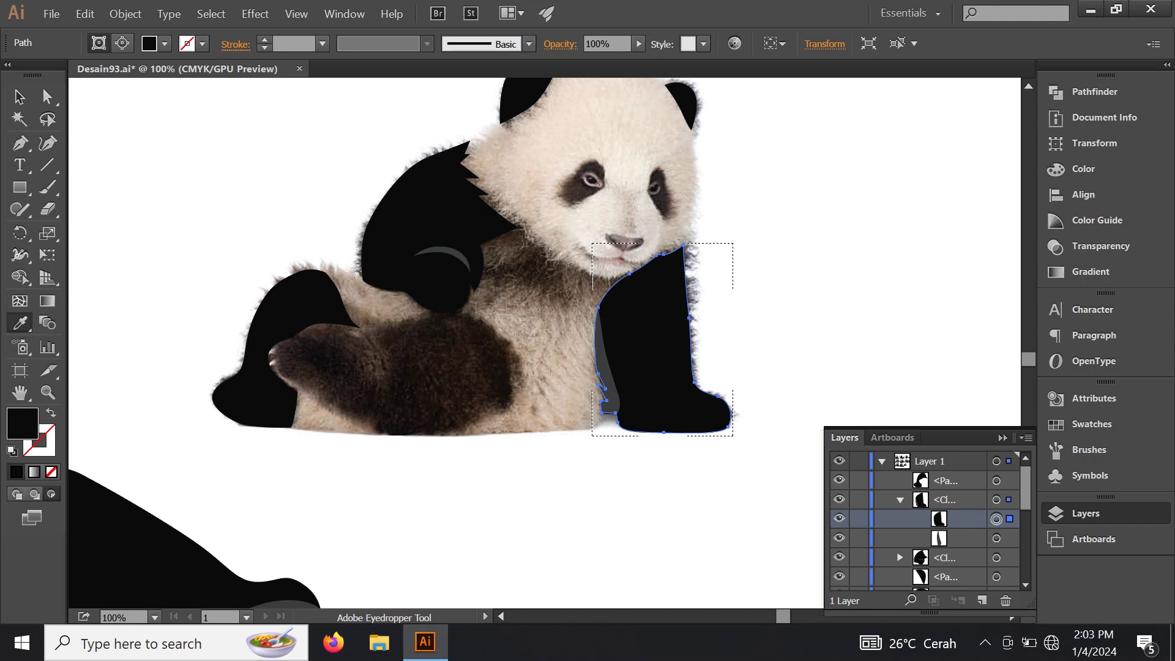
click(997, 481)
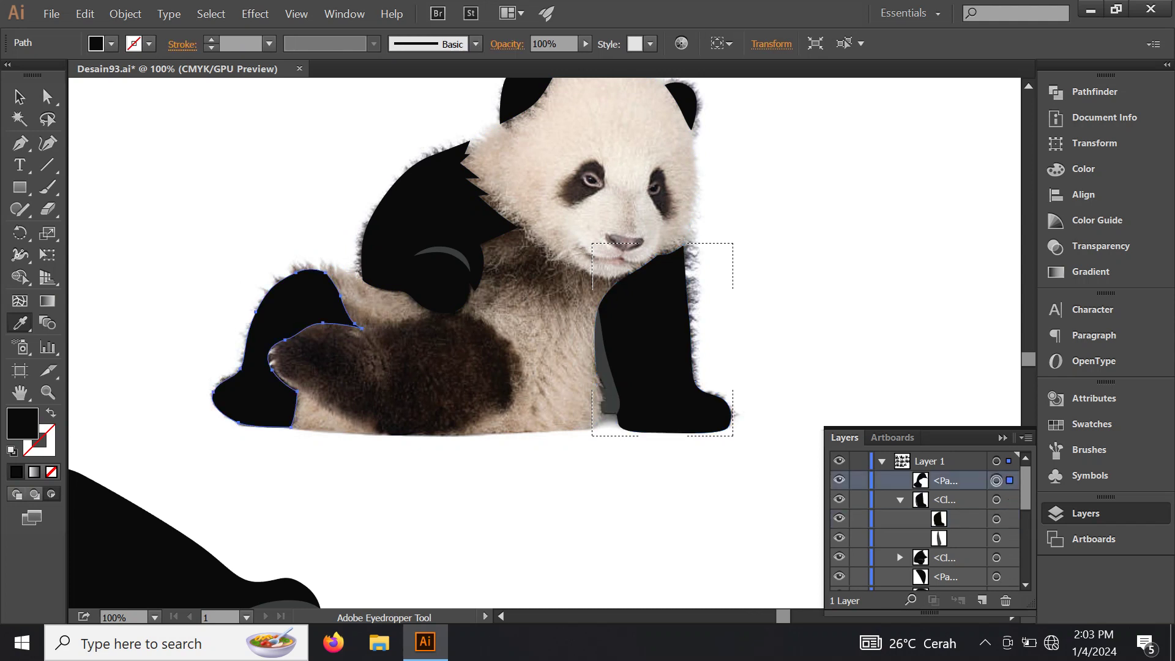
key(shift+x)
key(shift+d)
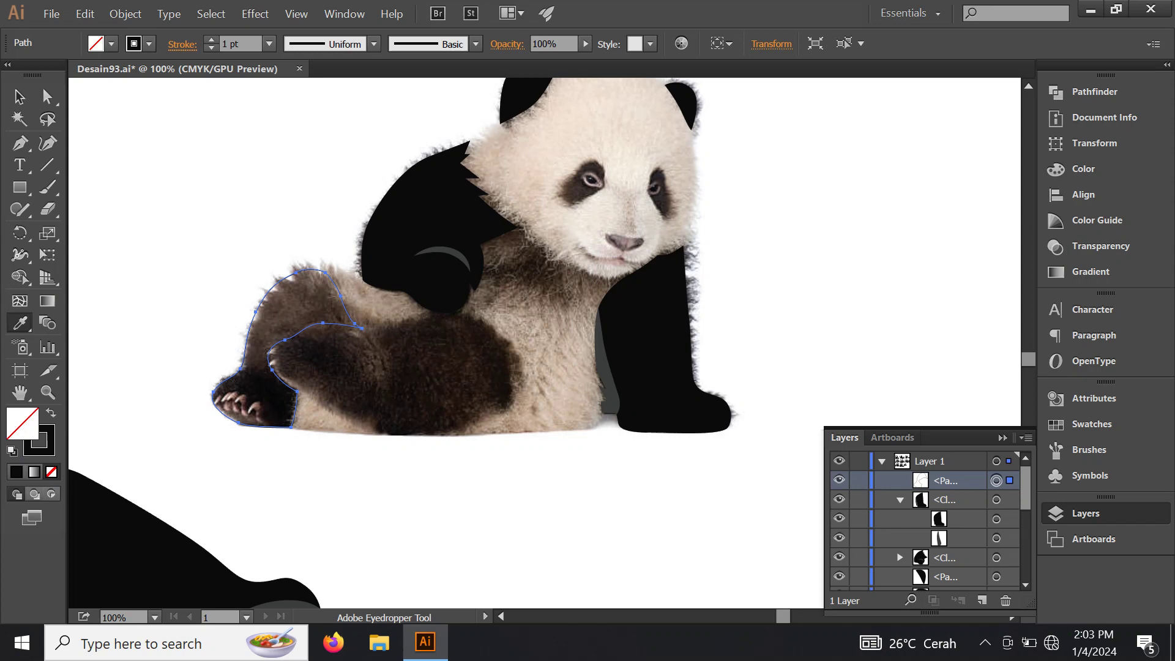
Step: Zoom to the lower-left paw and draw a closed curved Pen path around its toes and underside
scroll(204, 427, up, 1)
scroll(203, 427, up, 1)
scroll(204, 427, up, 2)
scroll(203, 426, up, 1)
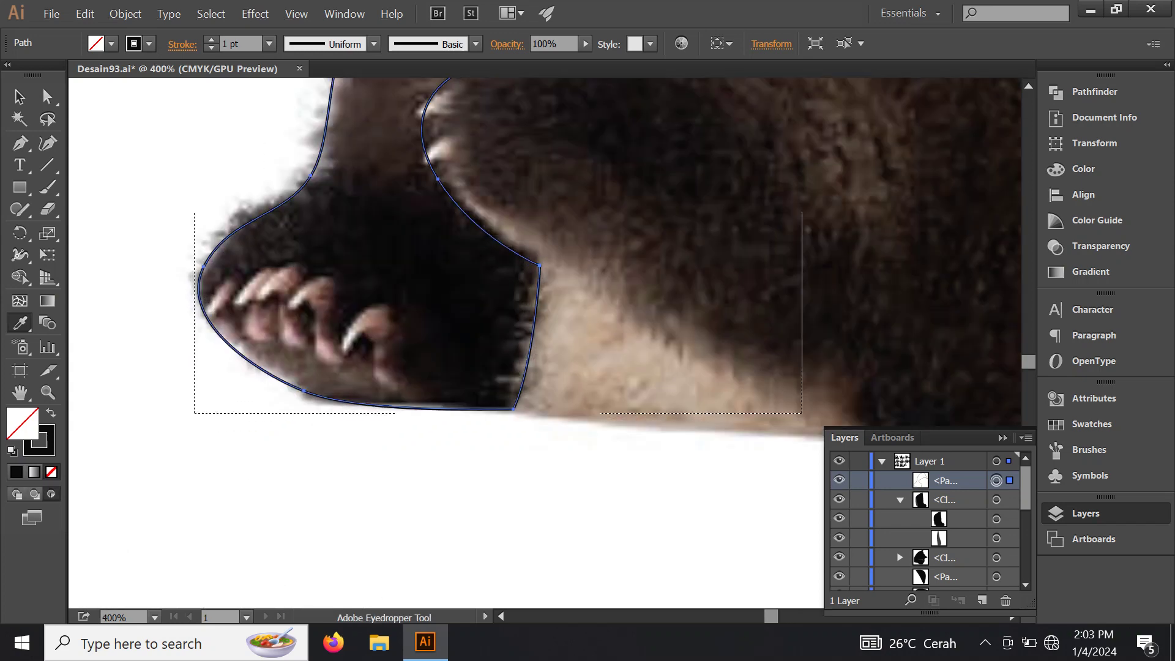
key(p)
scroll(239, 341, up, 1)
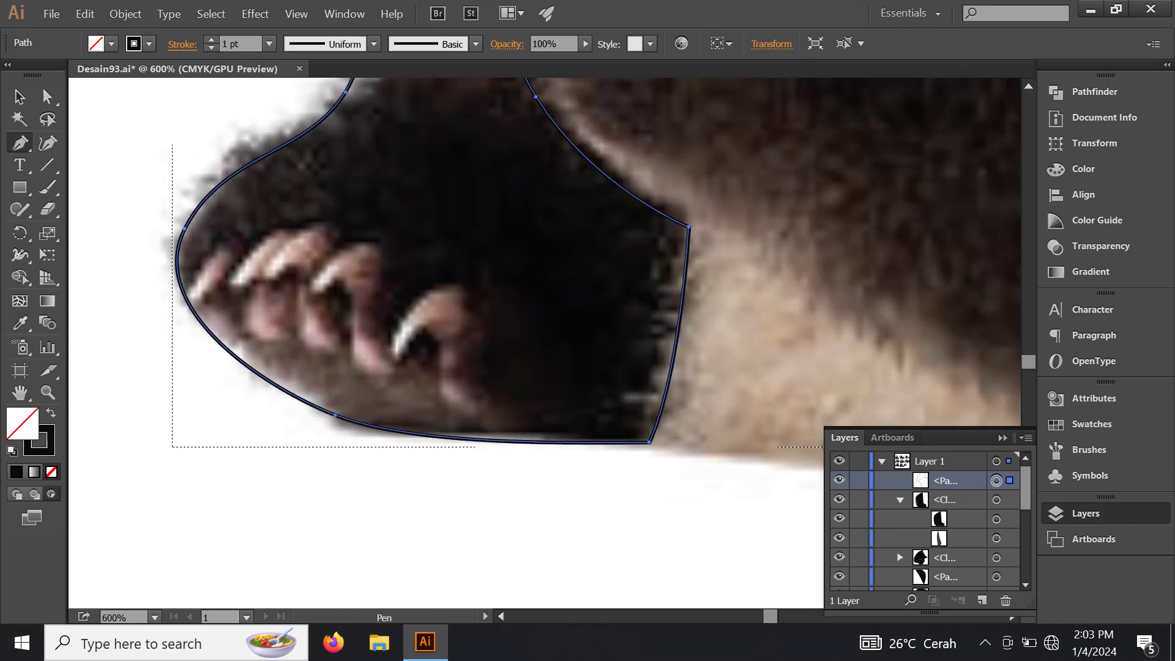
drag(252, 240, 327, 230)
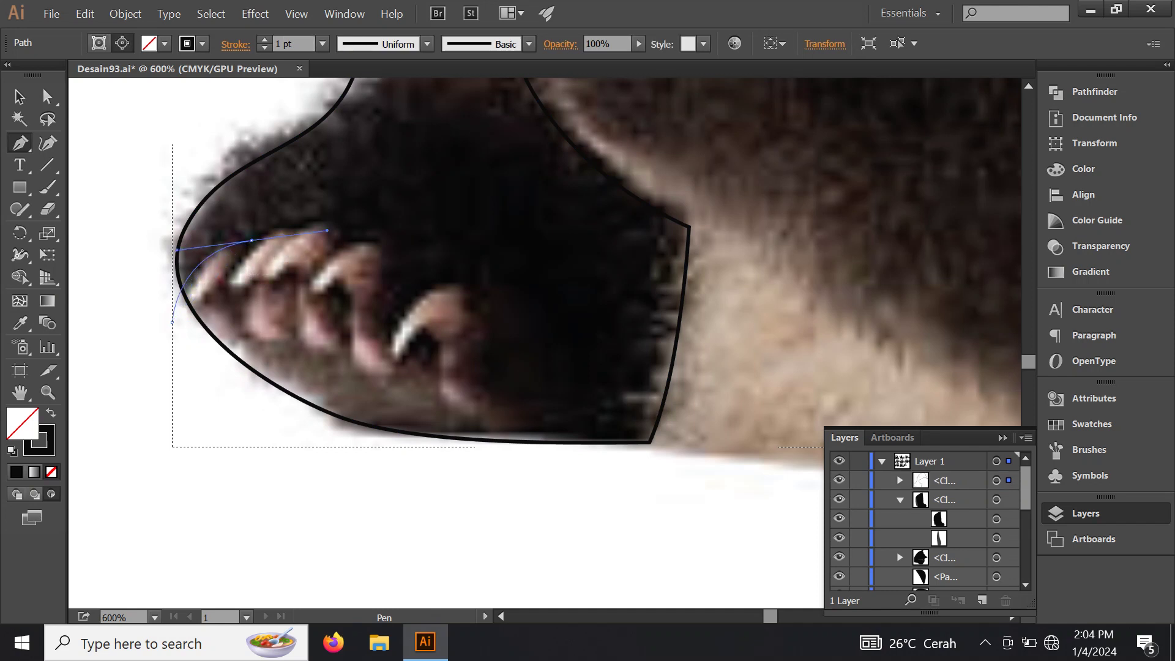
drag(429, 319, 467, 377)
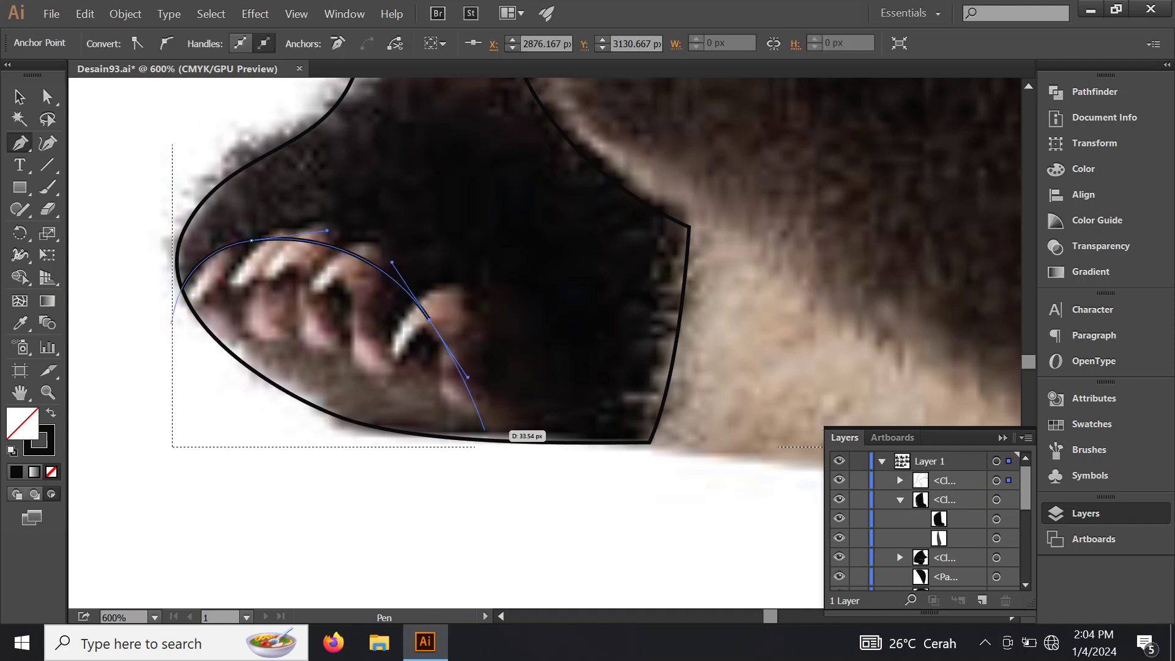
drag(532, 438, 579, 456)
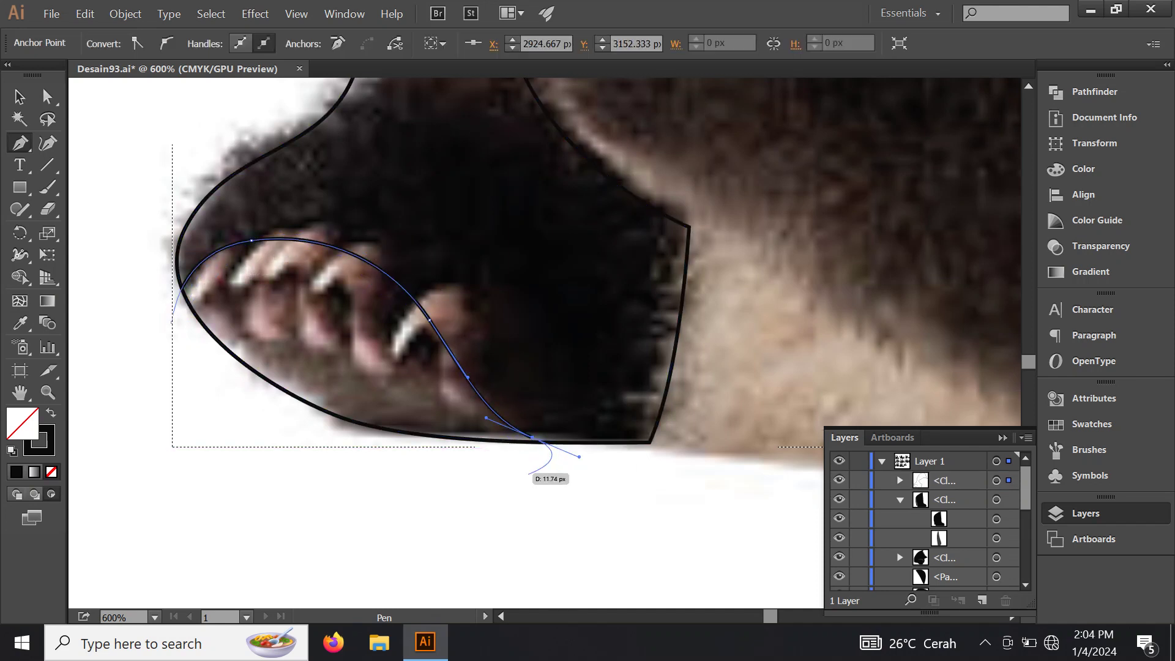
drag(372, 447, 287, 427)
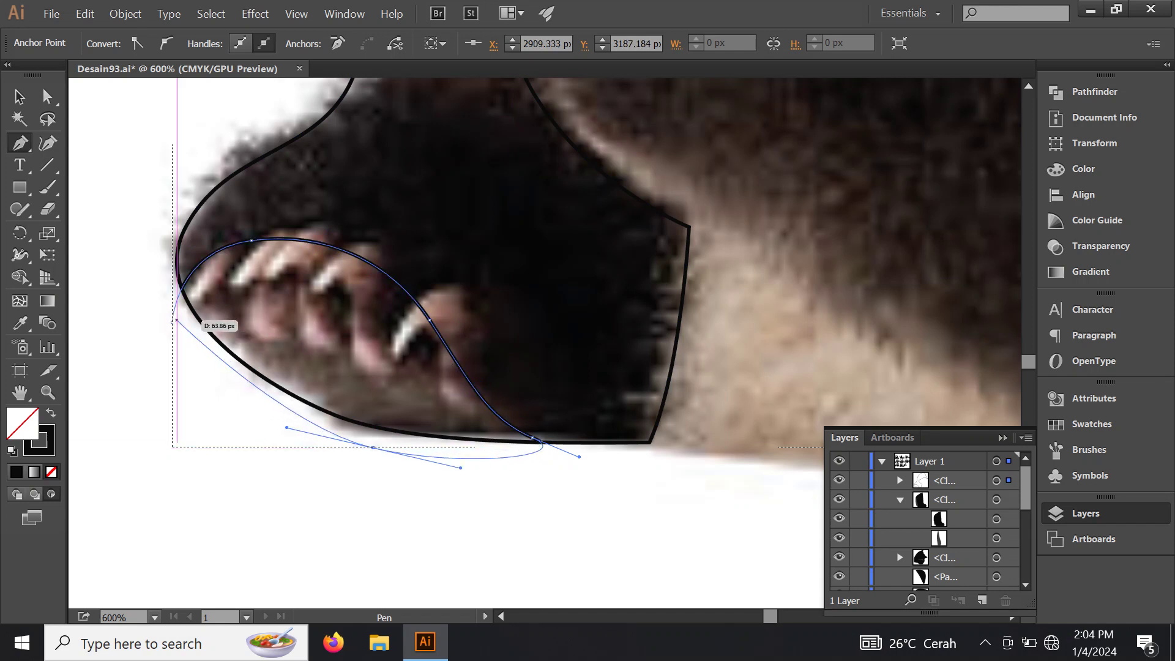
drag(172, 322, 171, 291)
key(i)
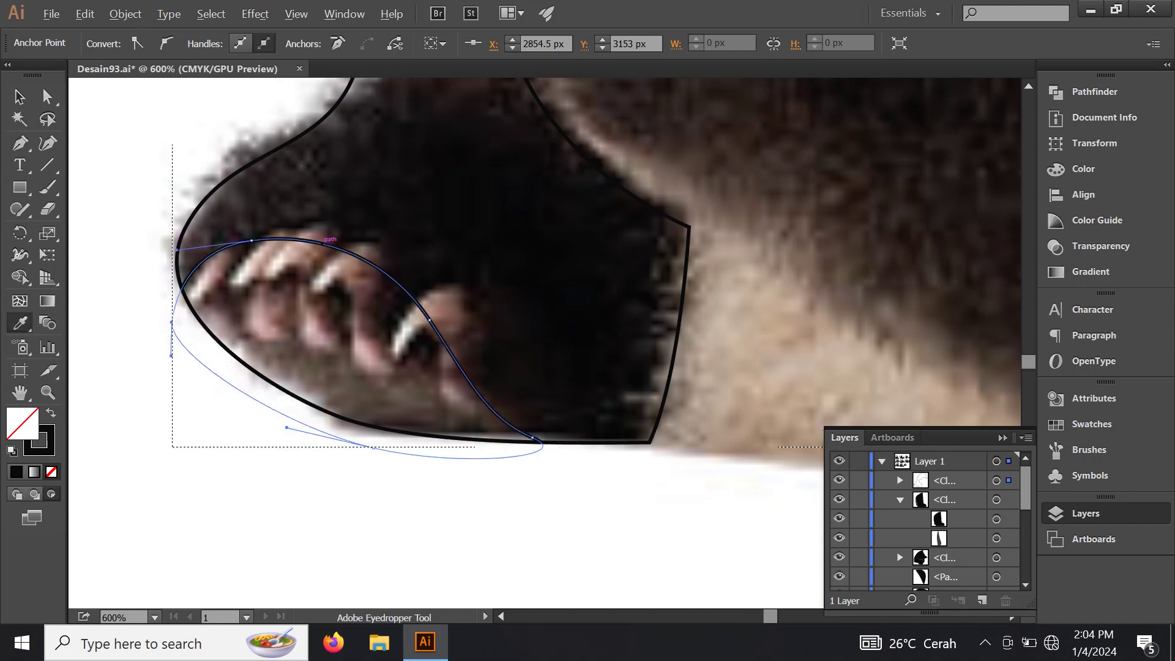
key(ctrl+minus)
key(ctrl+minus)
key(ctrl+minus)
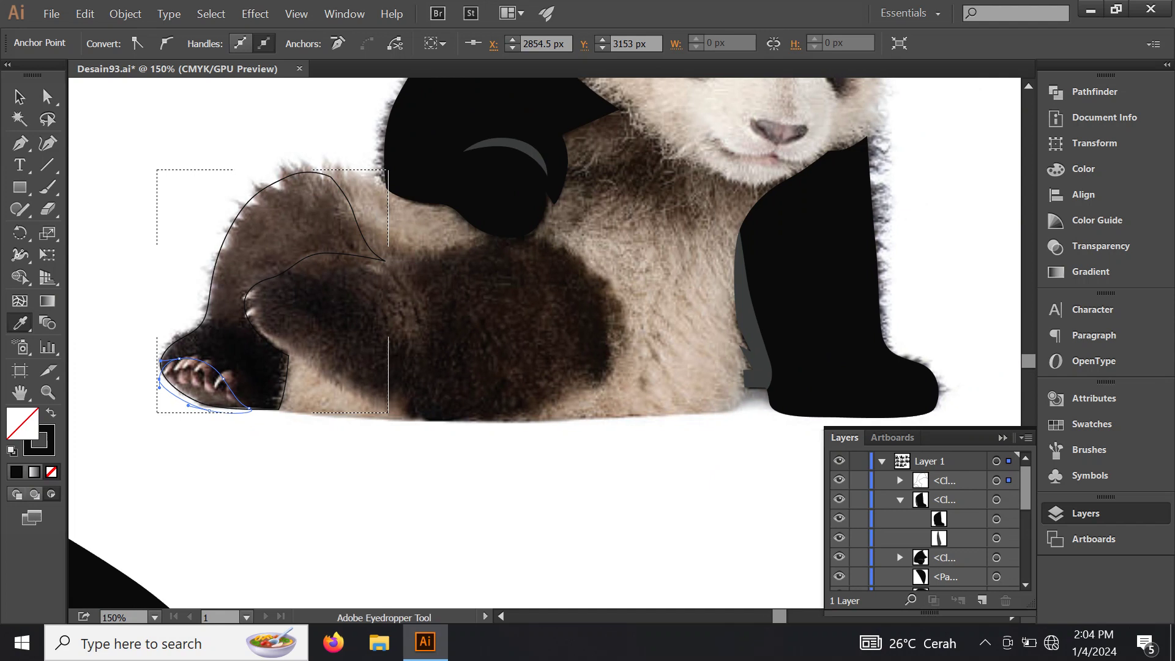
Step: Eyedrop dark grey onto the paw's toe shape and black onto the lower-left leg outline
click(508, 142)
key(ctrl+minus)
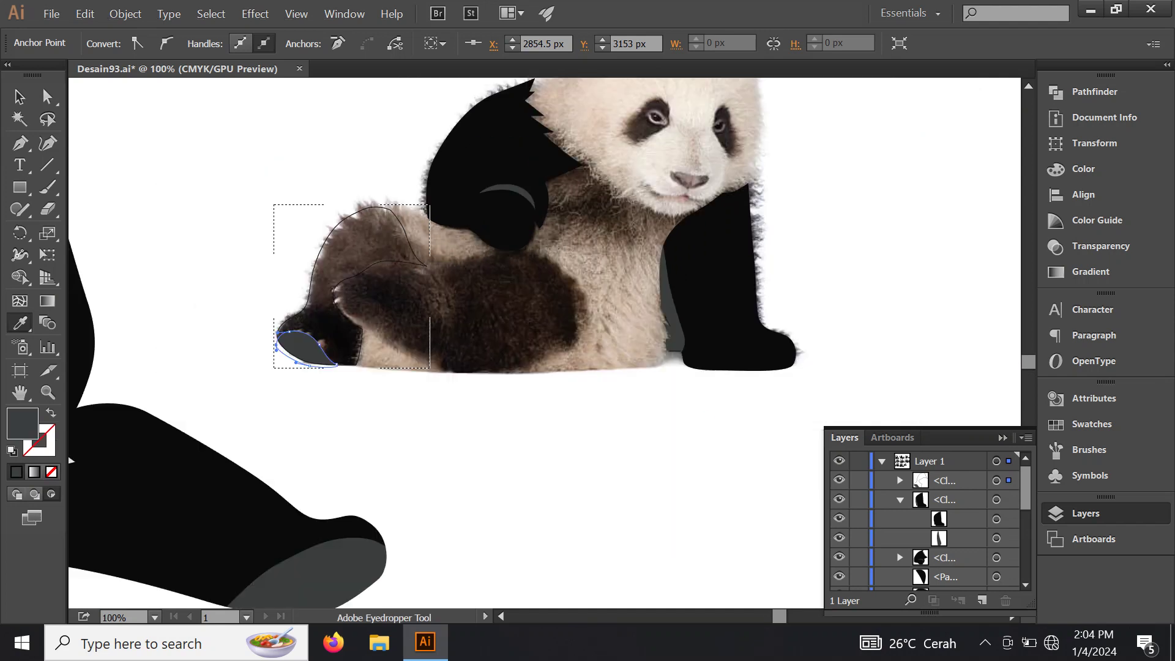
click(901, 499)
click(901, 480)
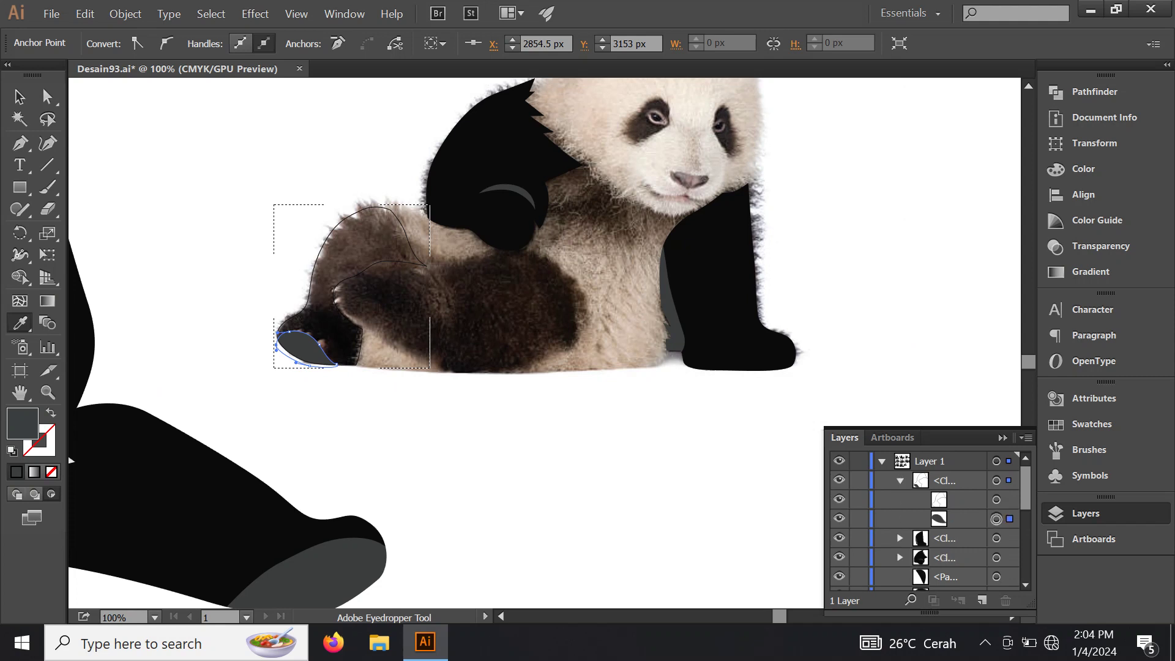
click(997, 499)
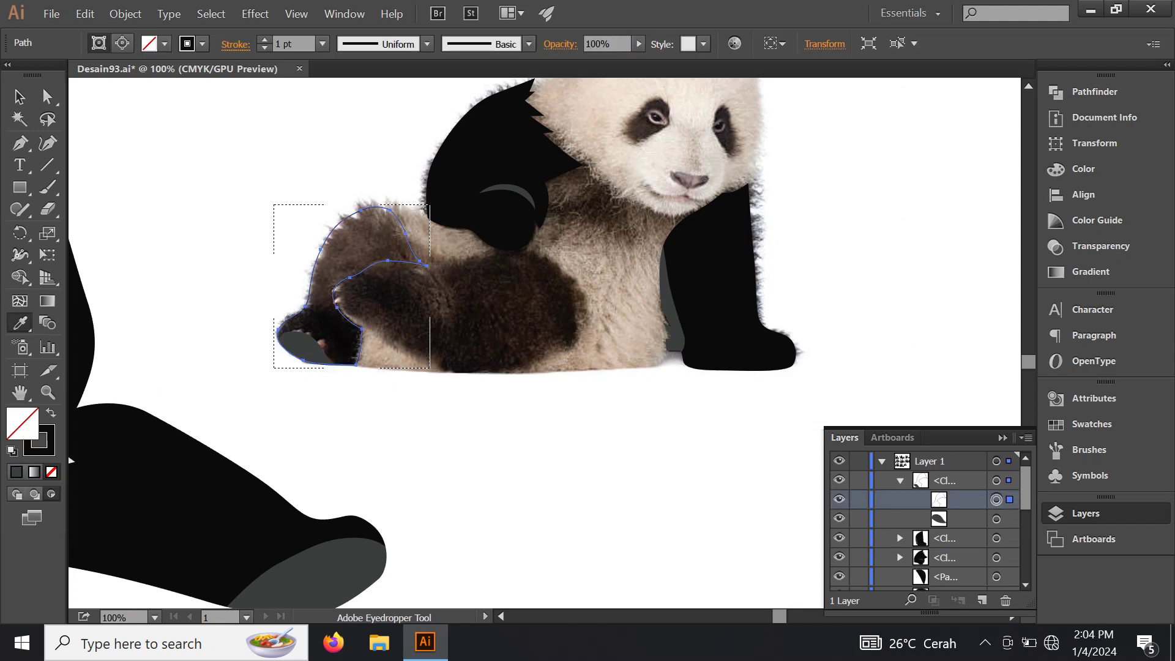
click(502, 153)
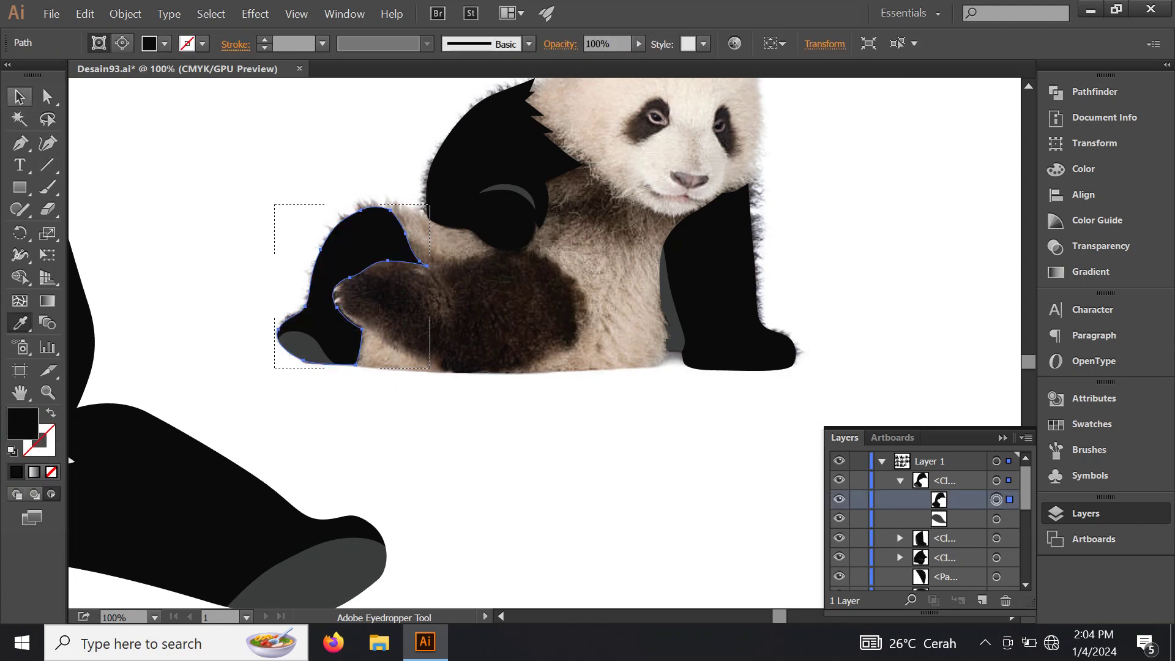
Step: Switch to the Selection tool and select the unfilled panda body outline in Layers
click(19, 96)
click(900, 480)
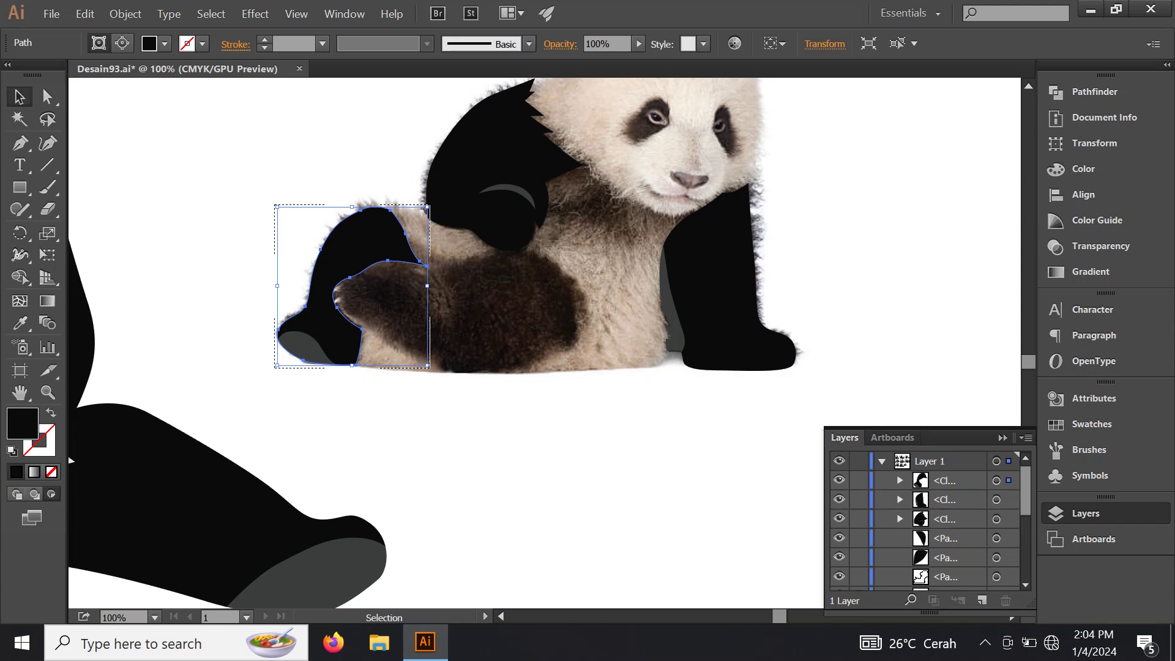
click(997, 577)
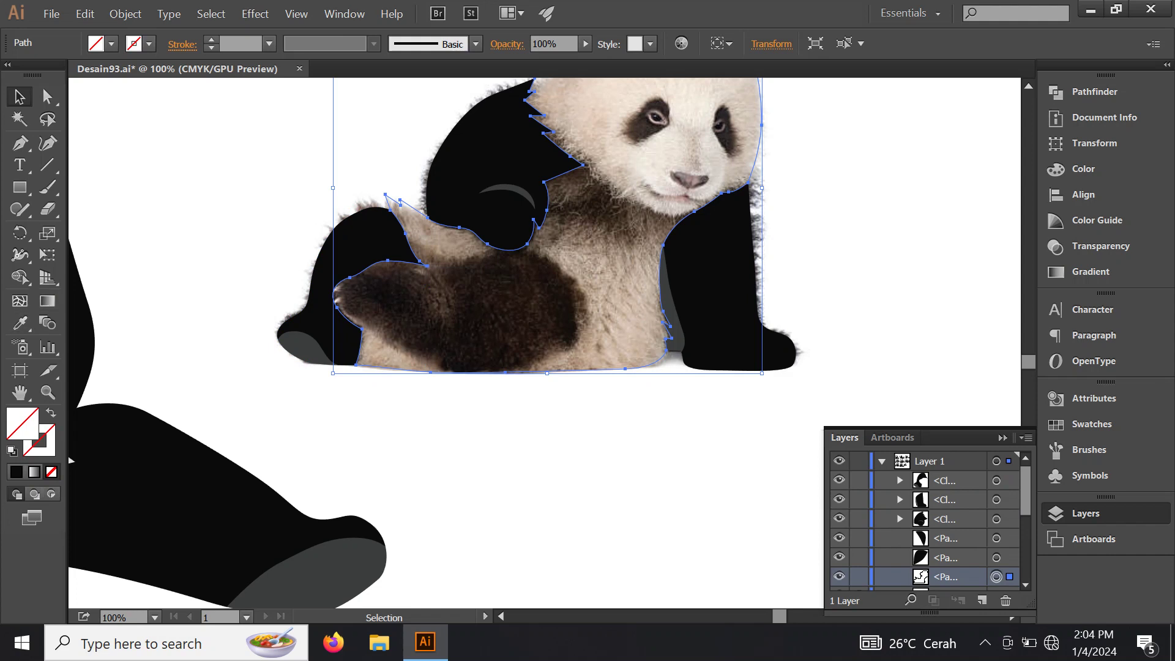
Step: Fill the body outline with sampled dark brown, then swap it back to an unfilled outline
key(i)
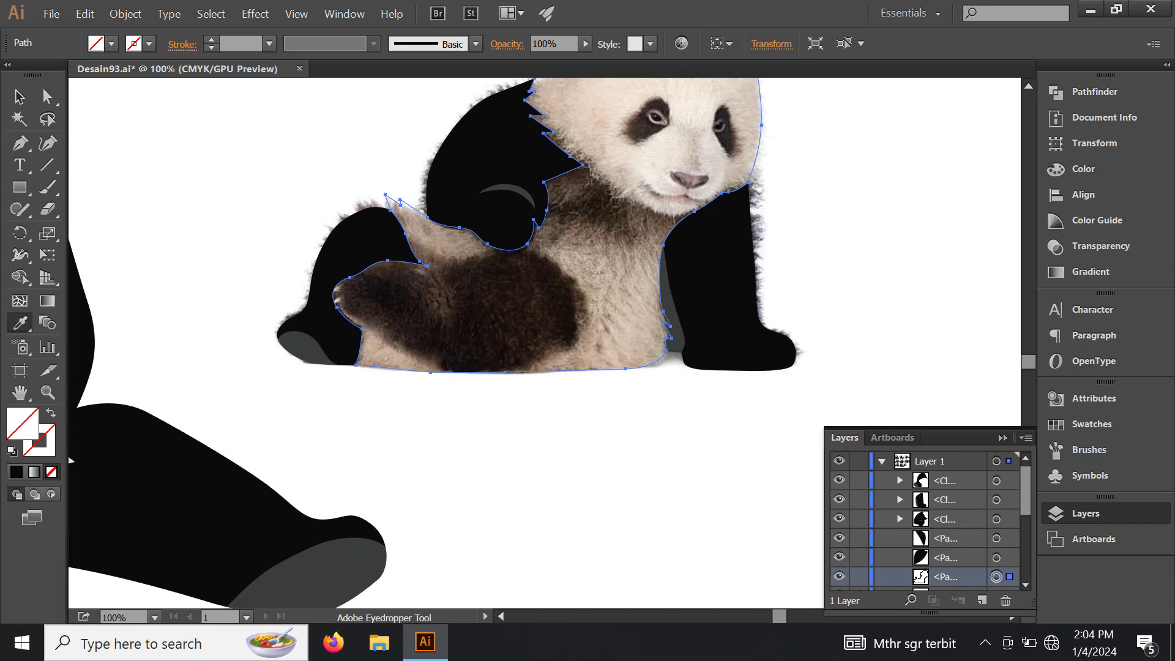
click(527, 294)
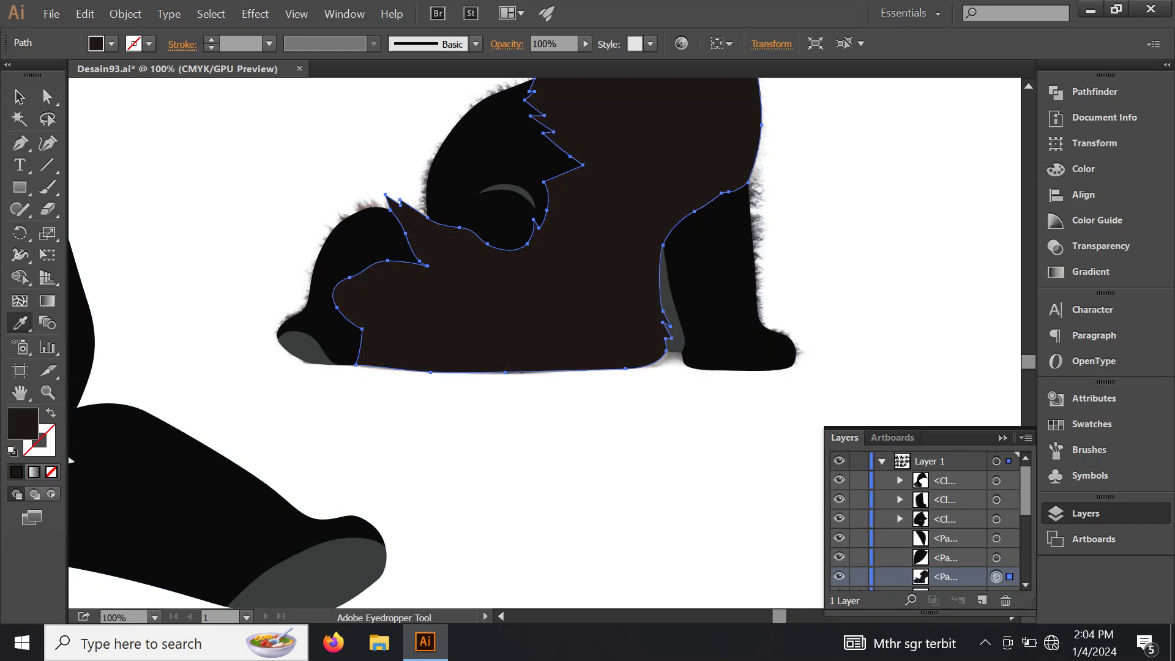
key(shift+x)
scroll(444, 294, up, 2)
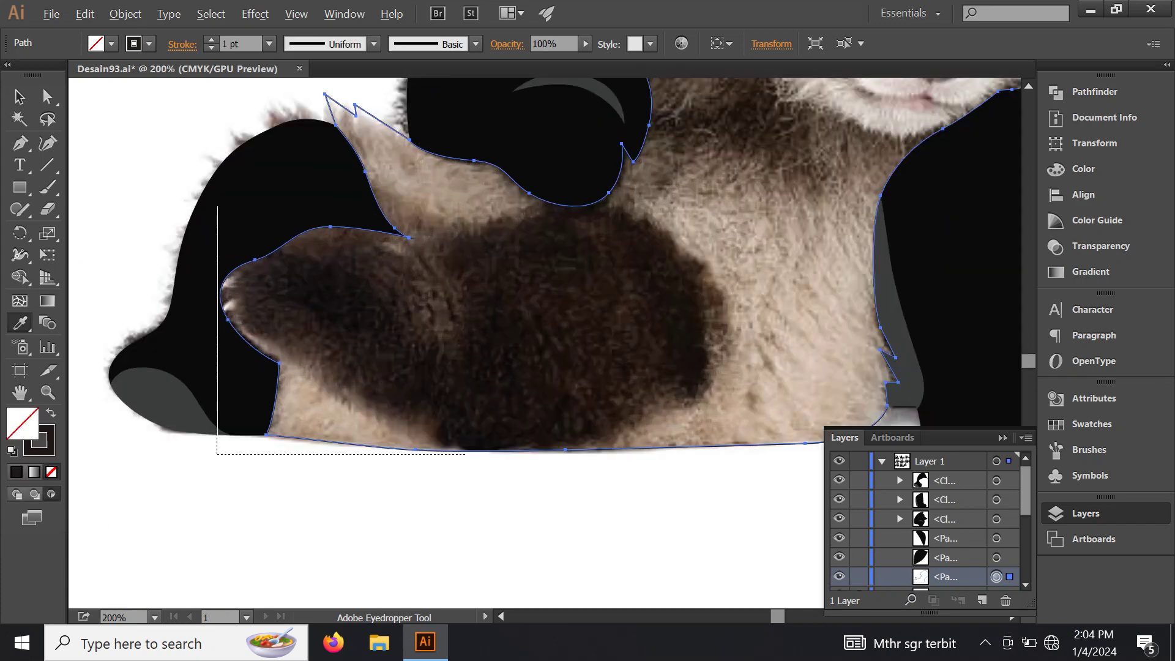
scroll(494, 267, up, 1)
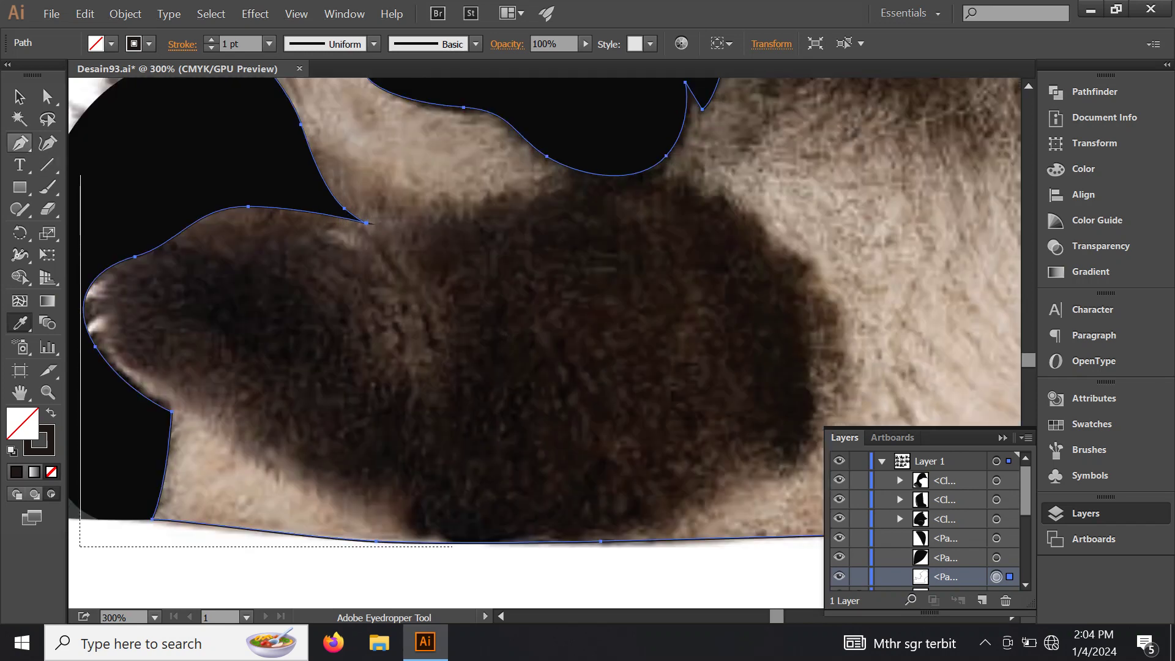
Step: Start a Pen path inside the body, curving along the top of the dark fur patch
key(p)
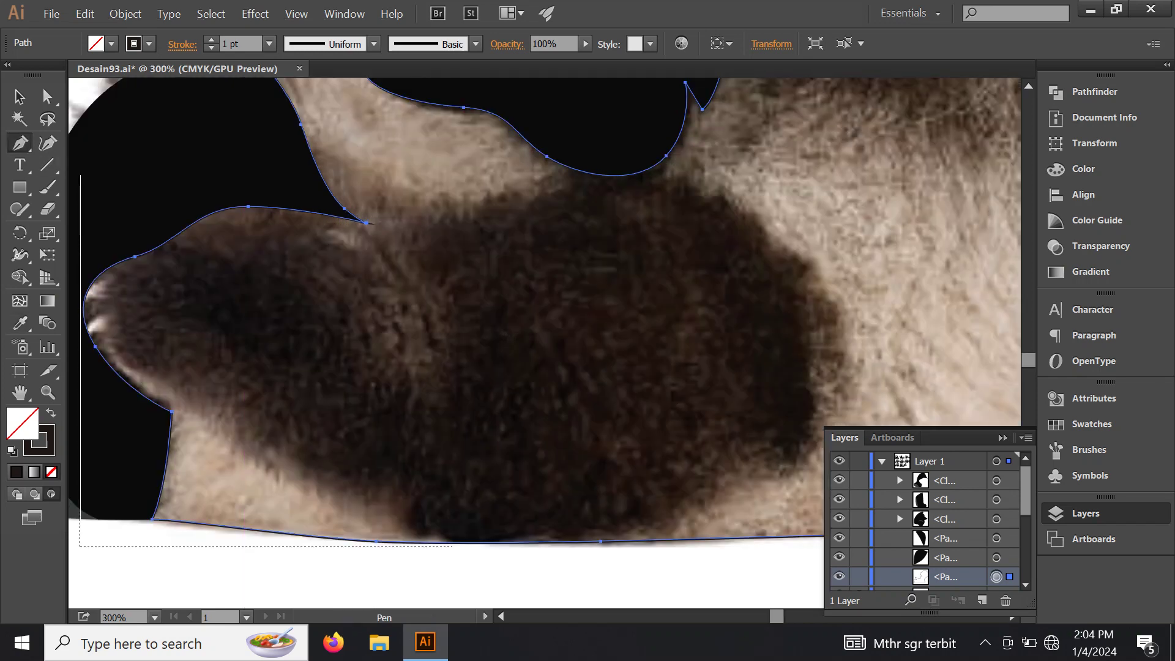
key(ctrl+7)
click(367, 222)
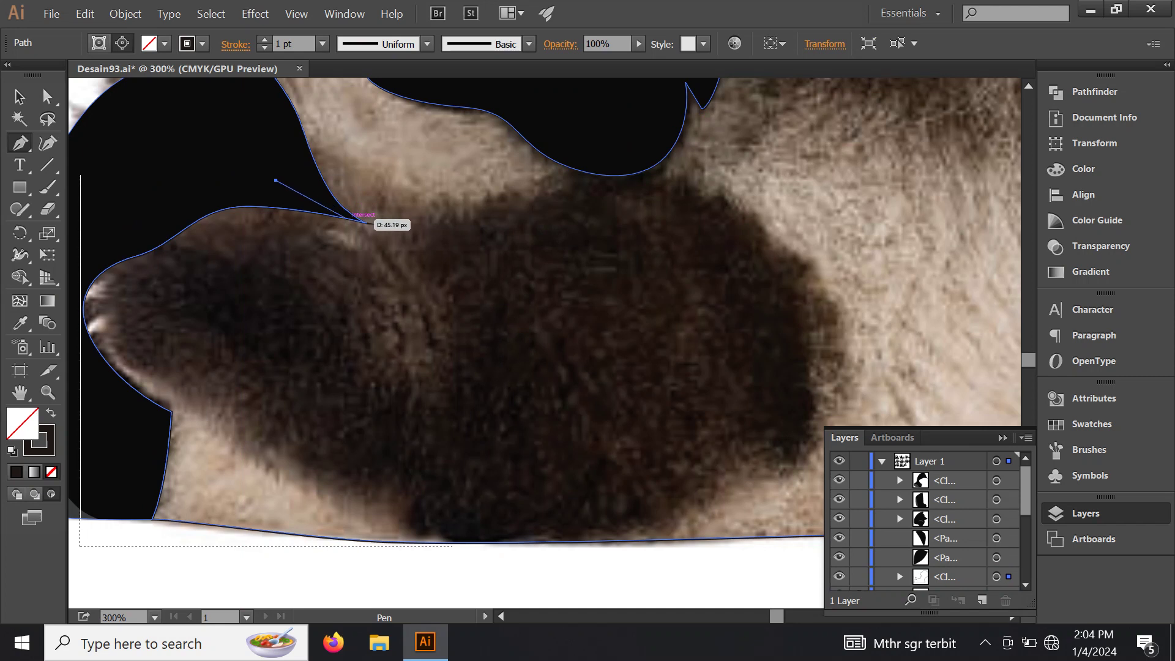
click(367, 223)
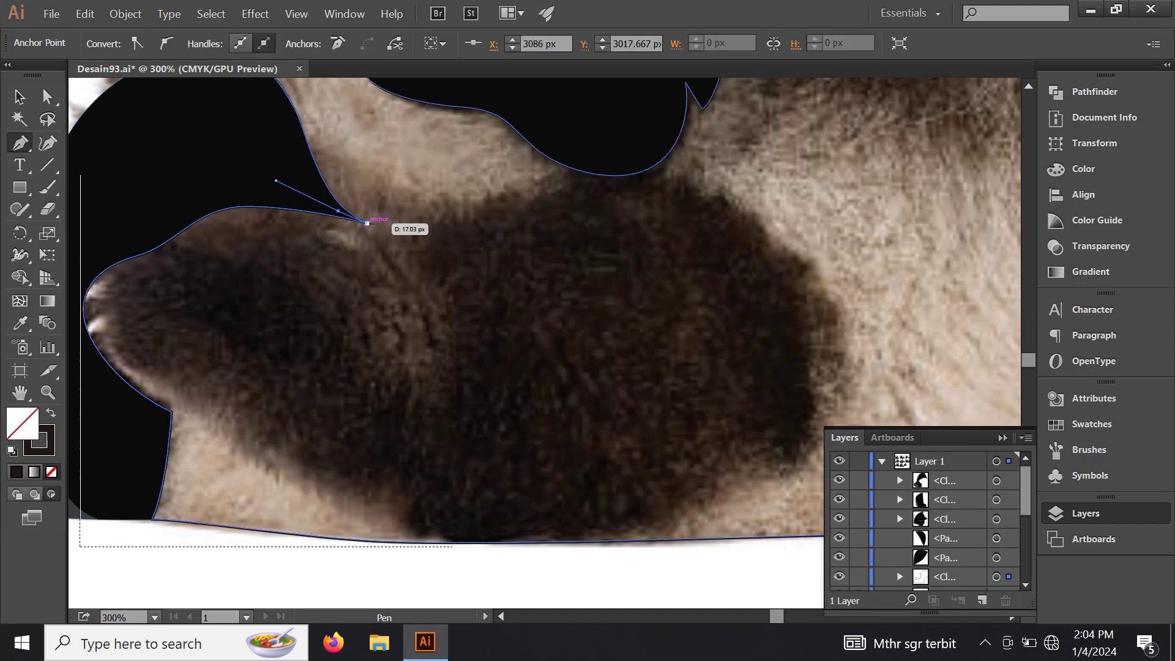
drag(368, 223, 373, 228)
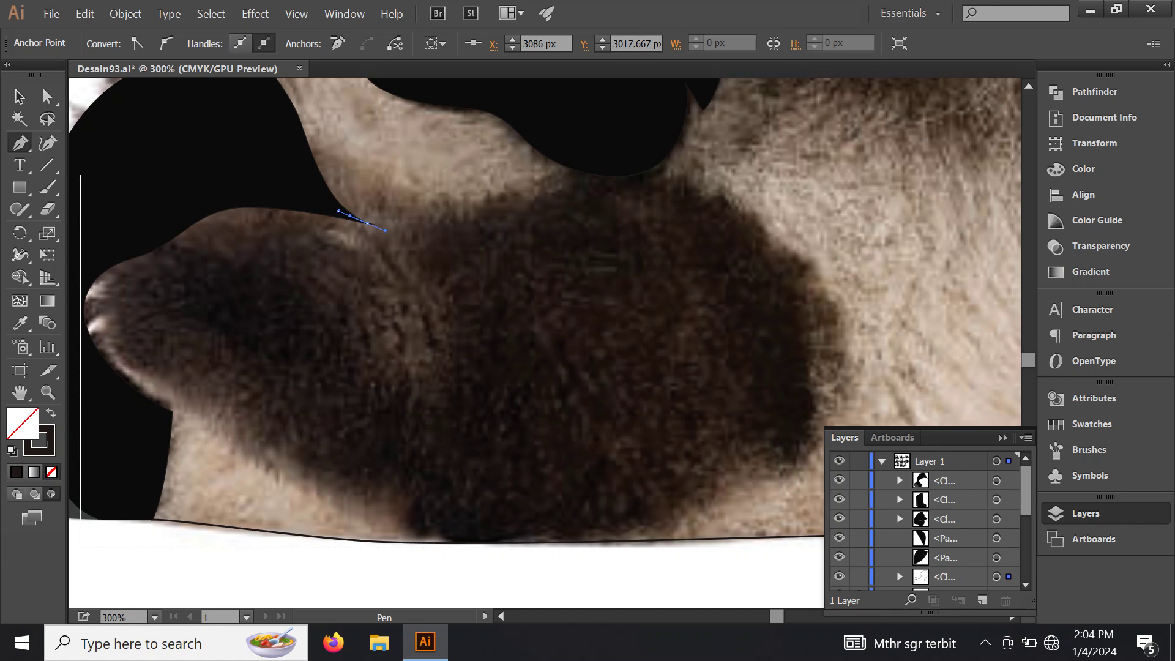
mouse_move(531, 198)
mouse_down()
mouse_move(448, 253)
mouse_move(488, 243)
mouse_up()
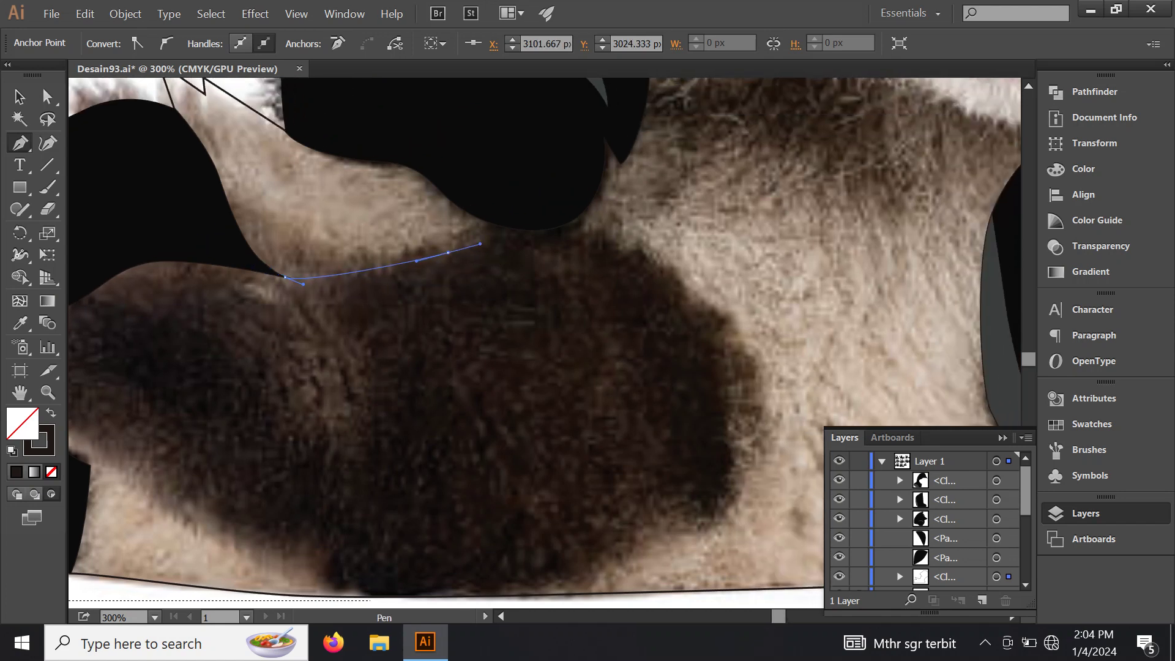
drag(632, 245, 685, 261)
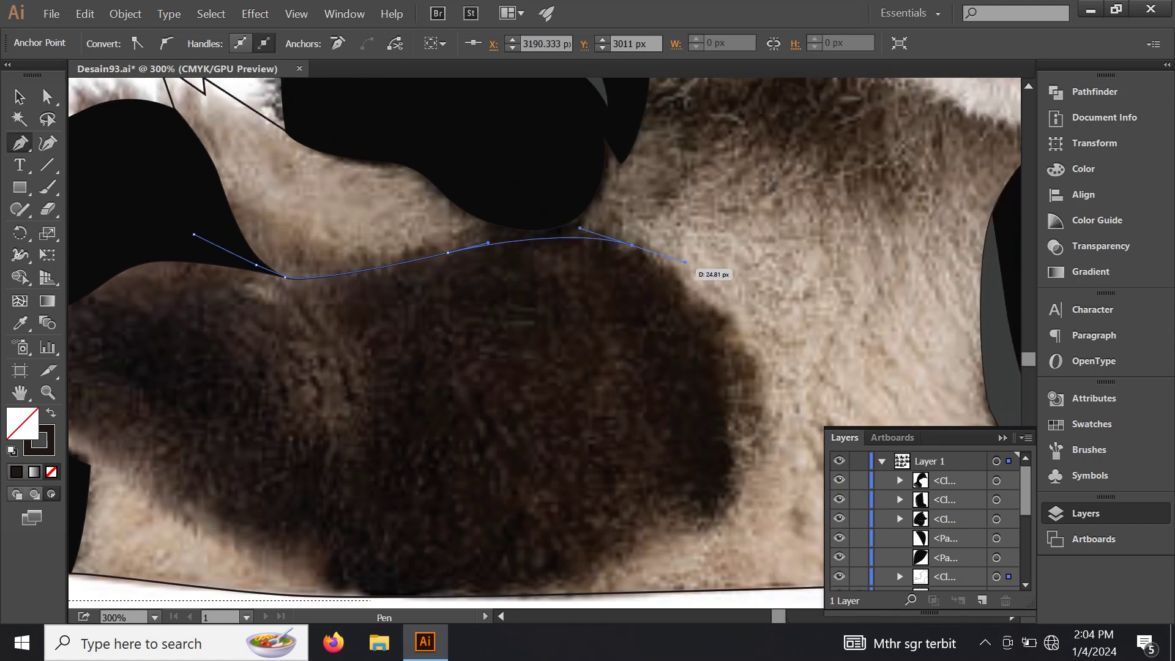
drag(688, 301, 612, 230)
mouse_move(676, 318)
mouse_down()
mouse_move(684, 351)
mouse_move(736, 254)
mouse_up()
Step: Continue the path along the leg's bottom and left edge and close it at the start
drag(609, 373, 534, 397)
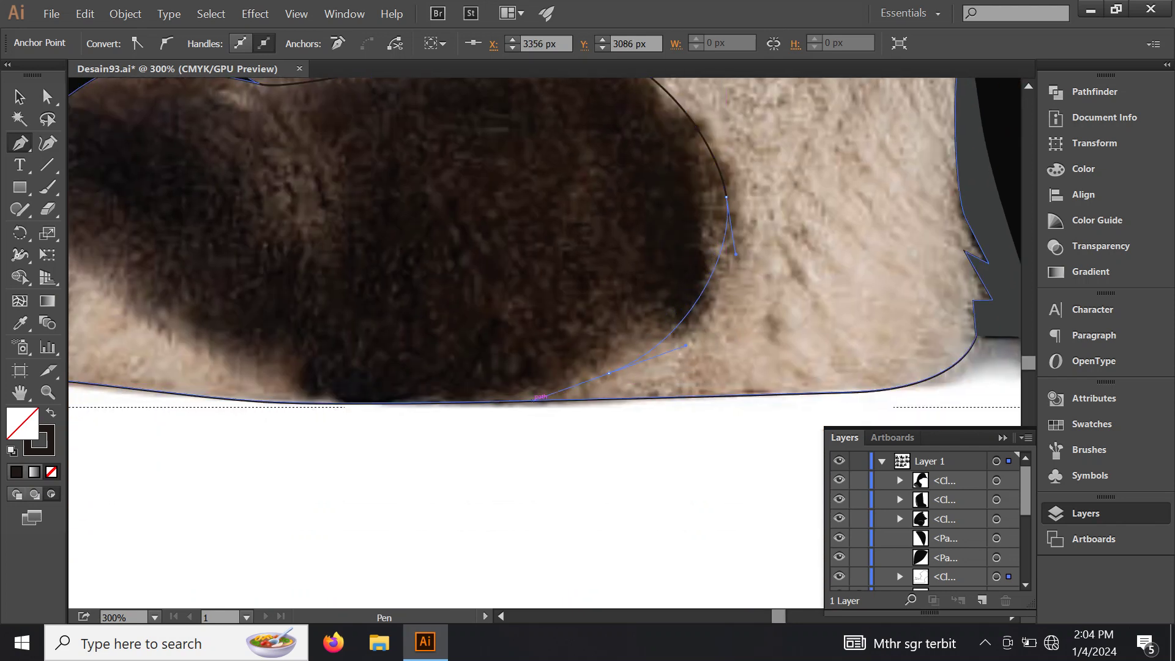
drag(374, 416, 319, 410)
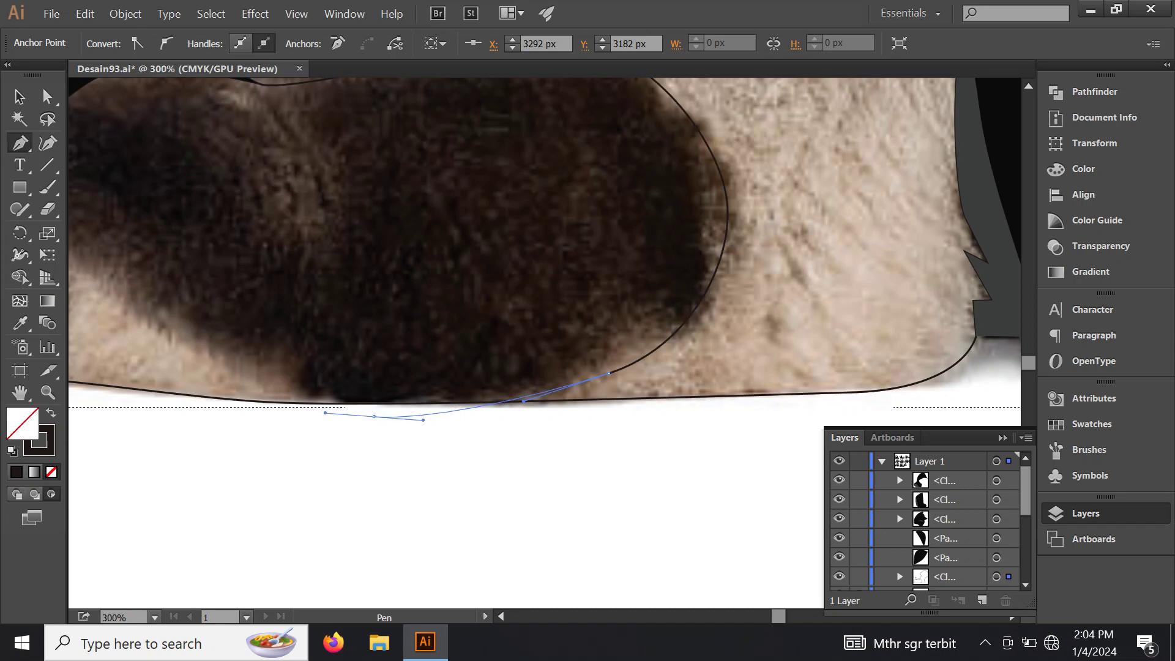
drag(259, 377, 441, 433)
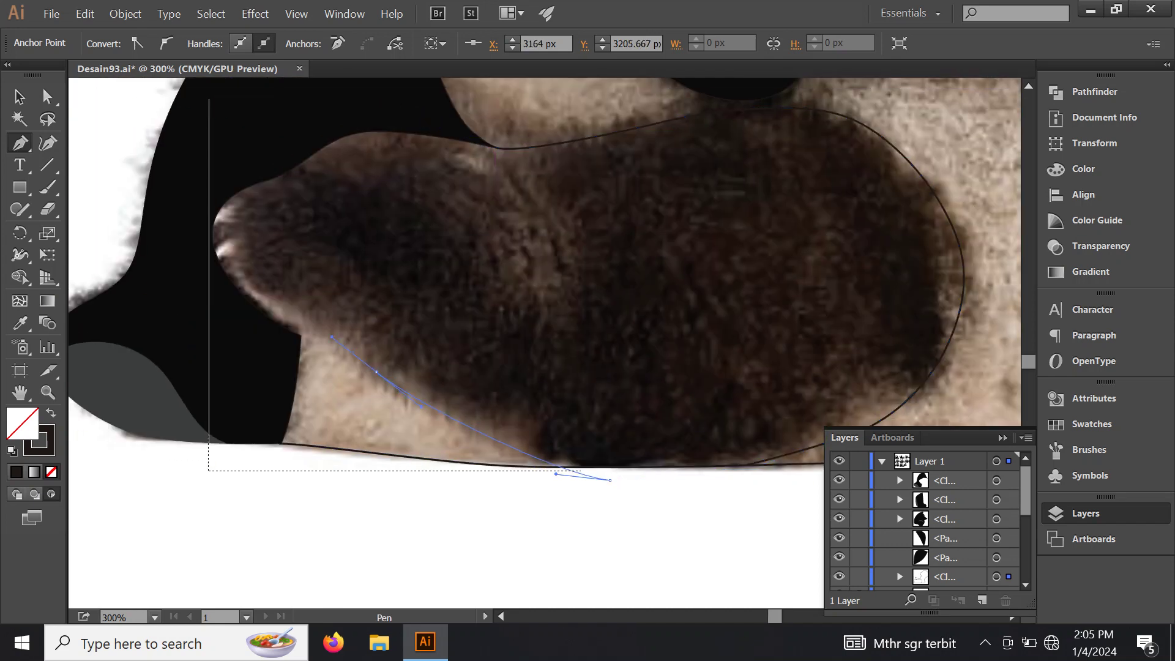
drag(301, 337, 200, 337)
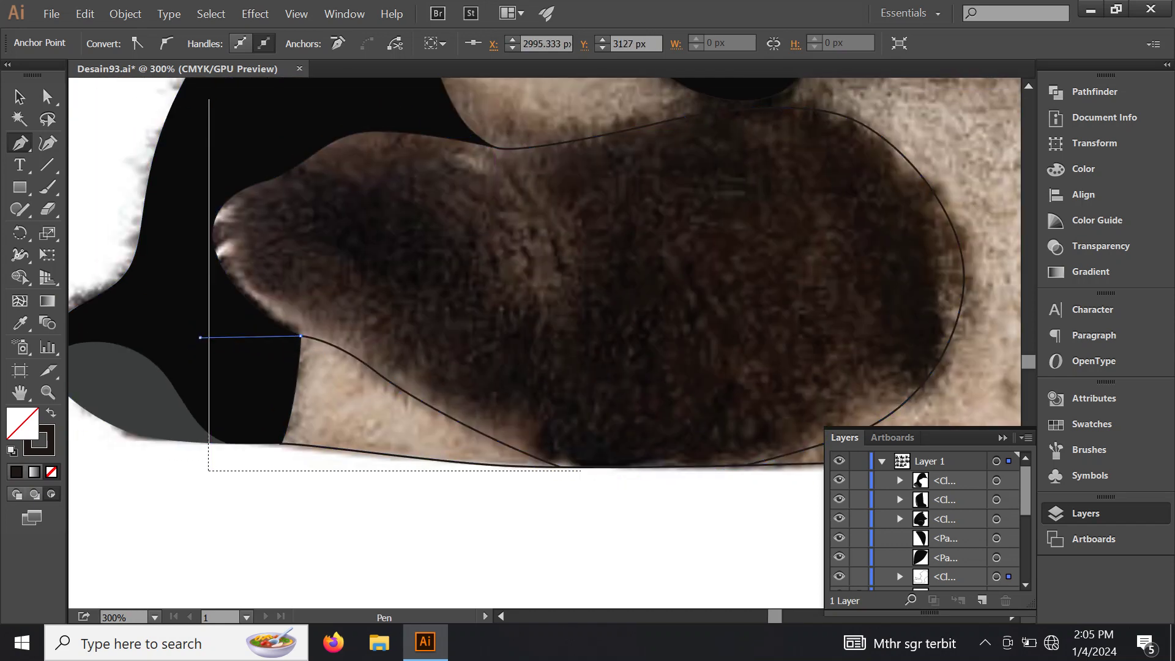
drag(200, 176, 241, 149)
click(405, 105)
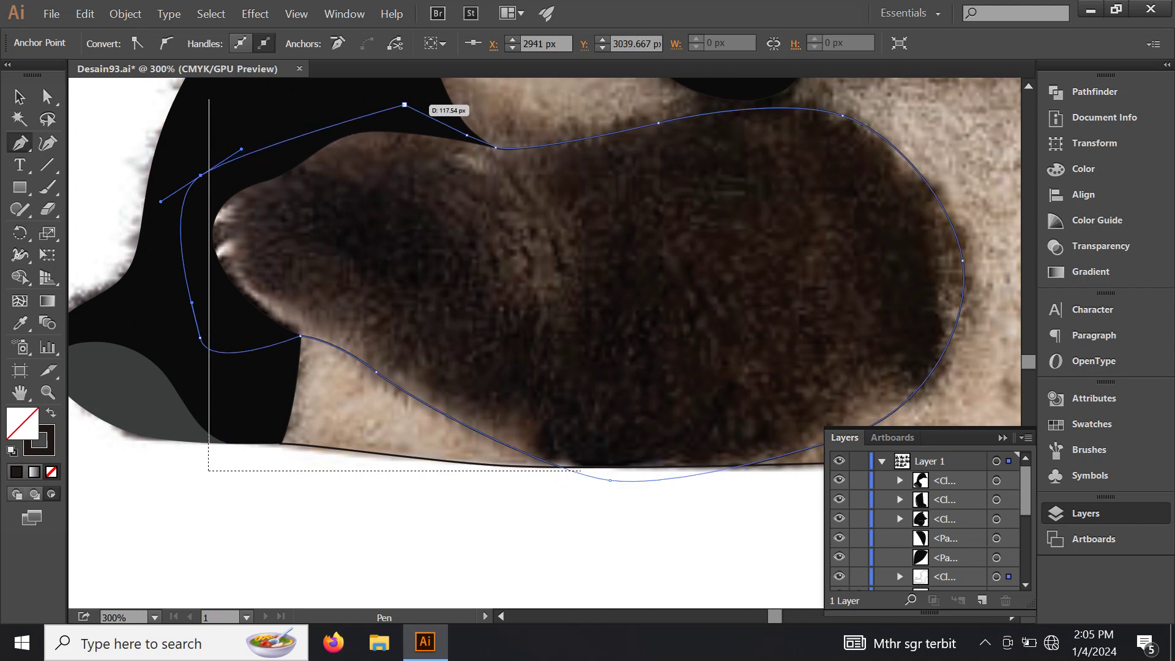
scroll(425, 225, down, 2)
drag(458, 260, 372, 286)
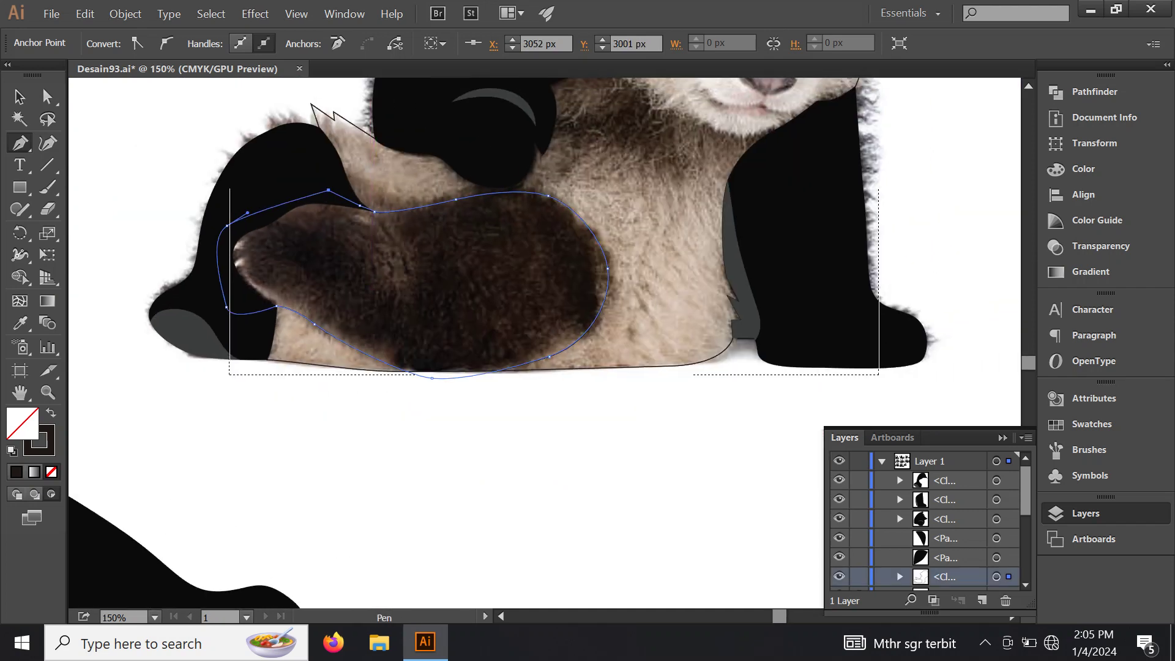
Step: Divide the fur shape with the leg outline using Pathfinder Divide, then ungroup the pieces
click(997, 577)
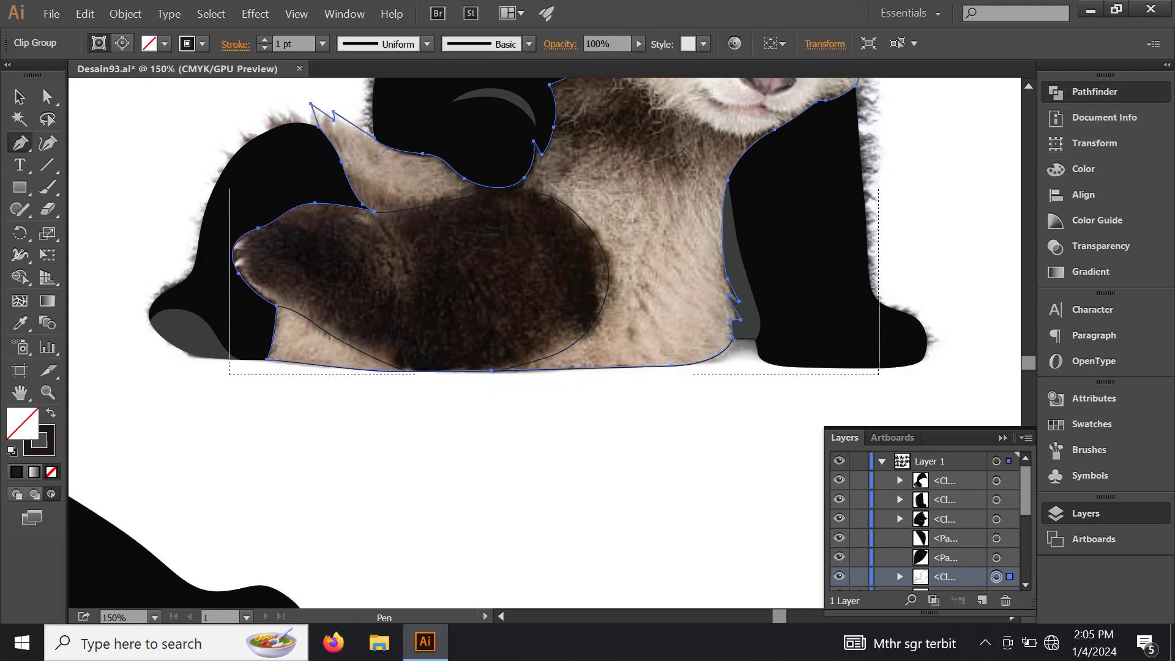
click(1093, 92)
click(844, 162)
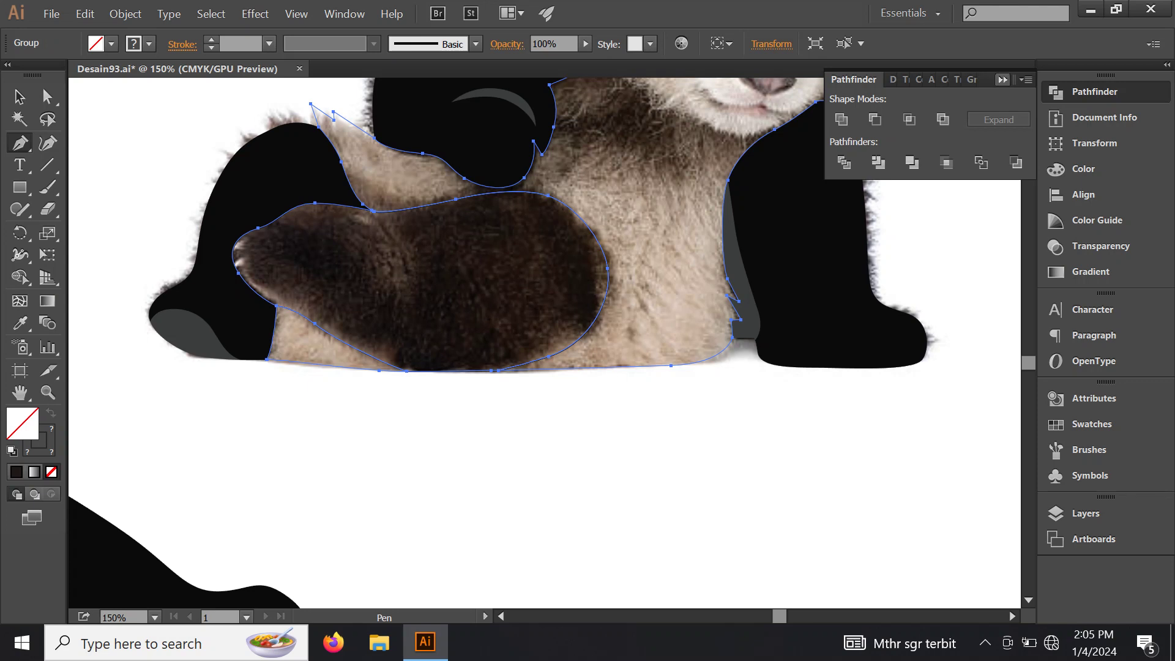
click(1093, 92)
scroll(544, 337, up, 3)
key(ctrl+minus)
right_click(528, 362)
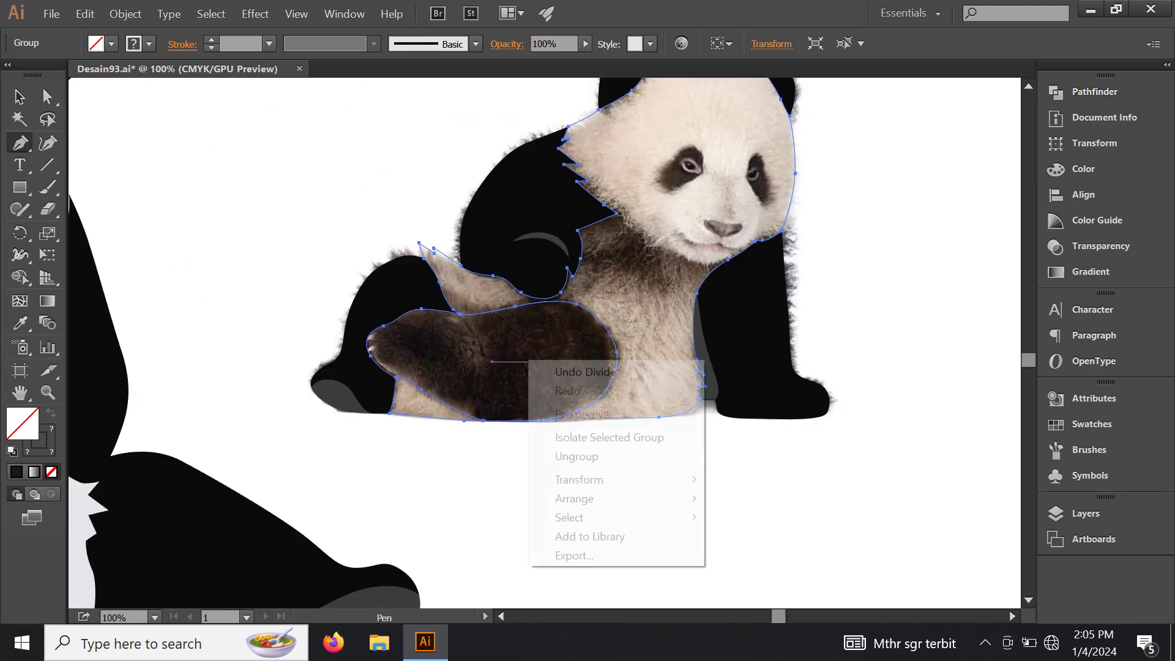
click(579, 456)
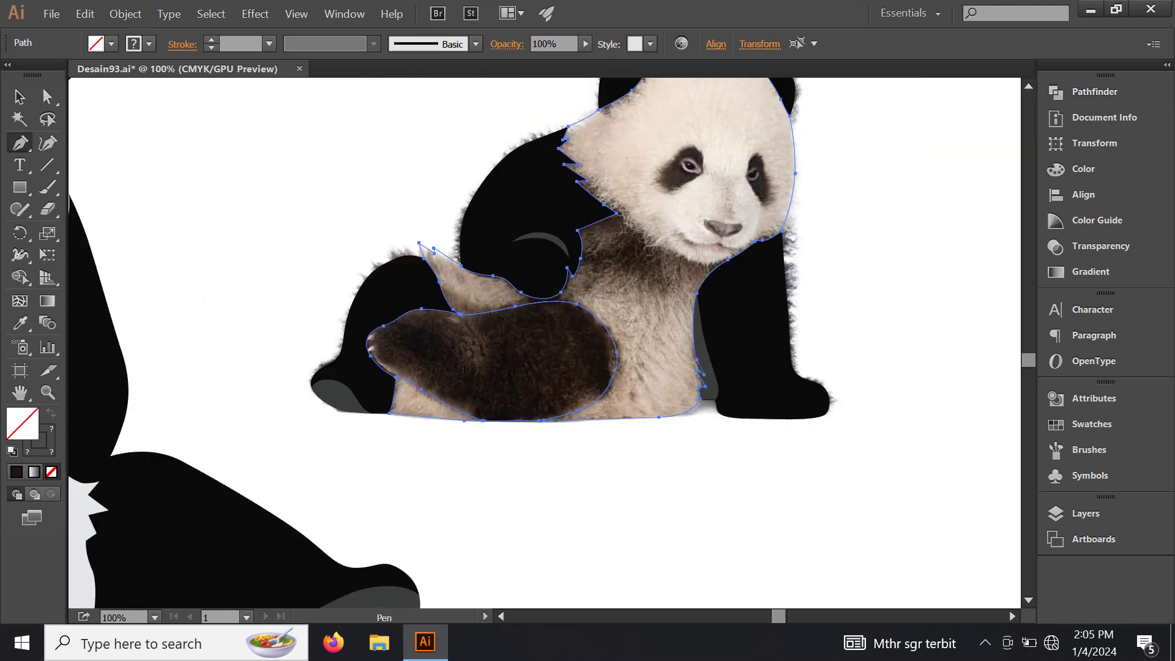
click(1085, 513)
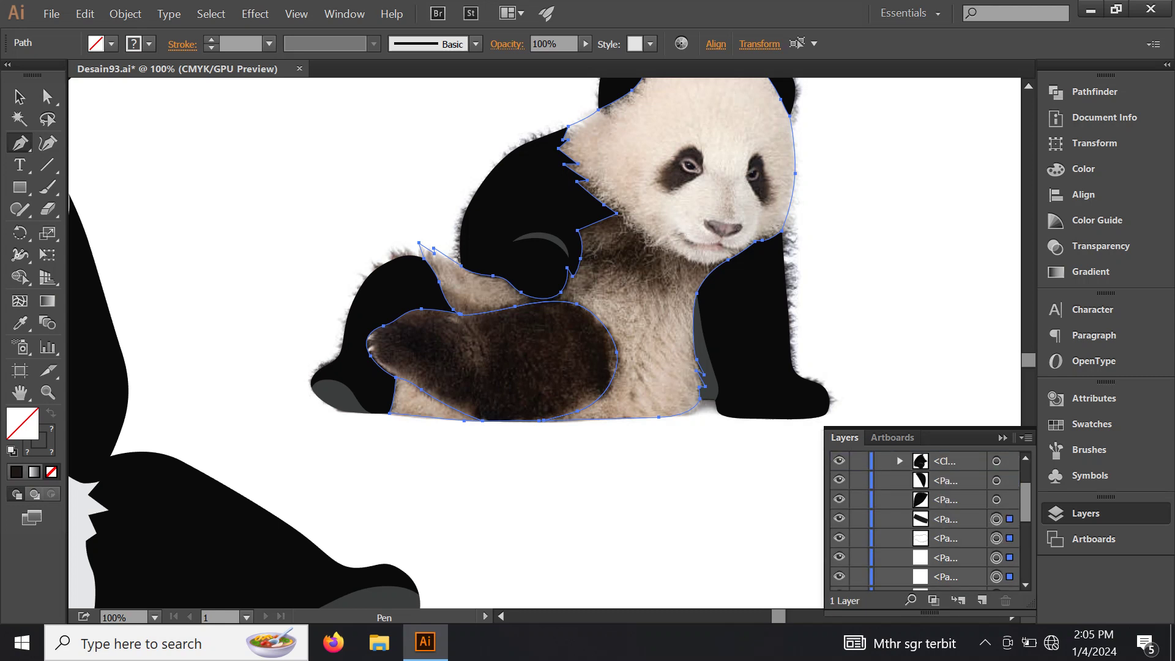
Step: Delete the leftover piece and eyedrop black onto the brown leg piece
ctrl+click(460, 314)
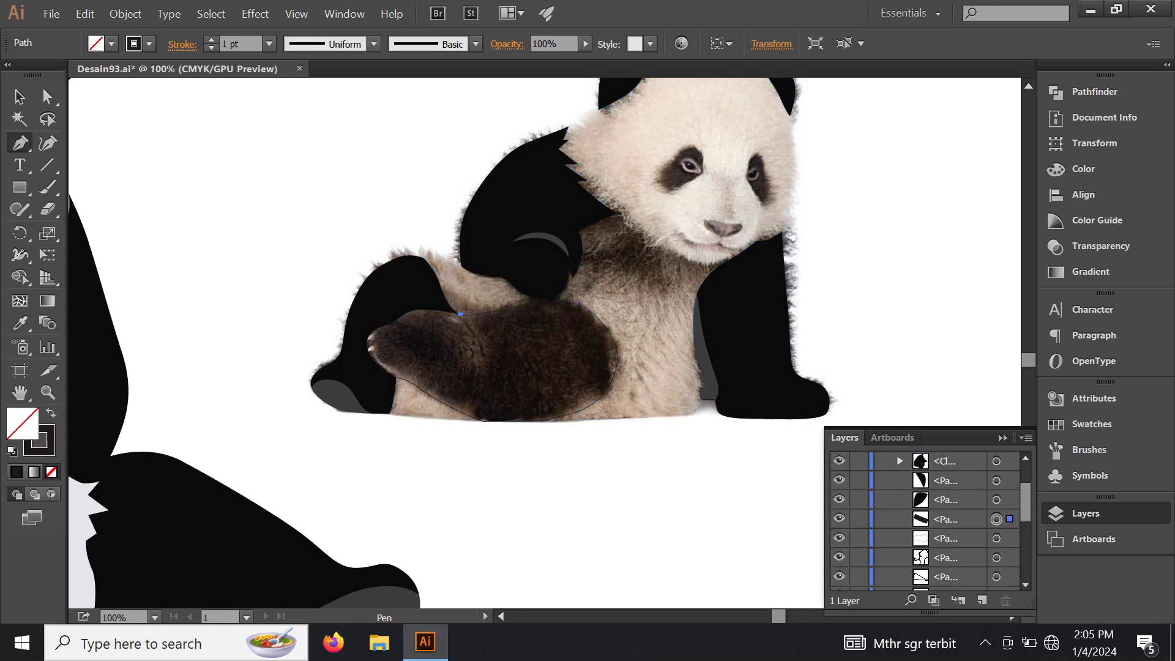
key(Delete)
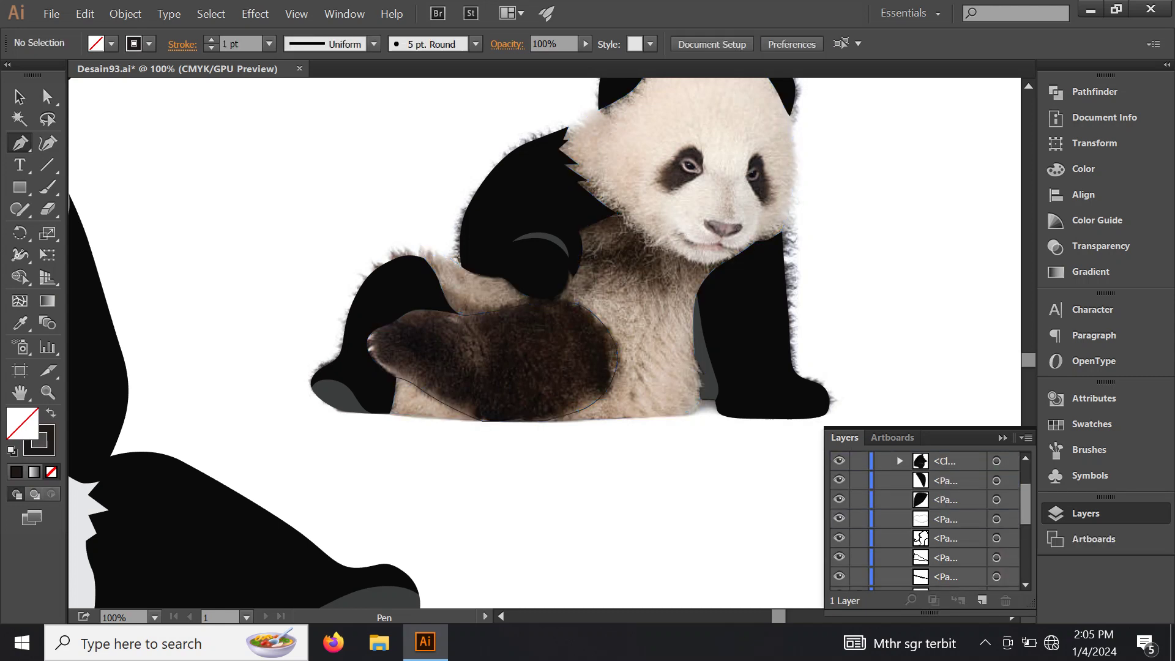
key(ctrl+z)
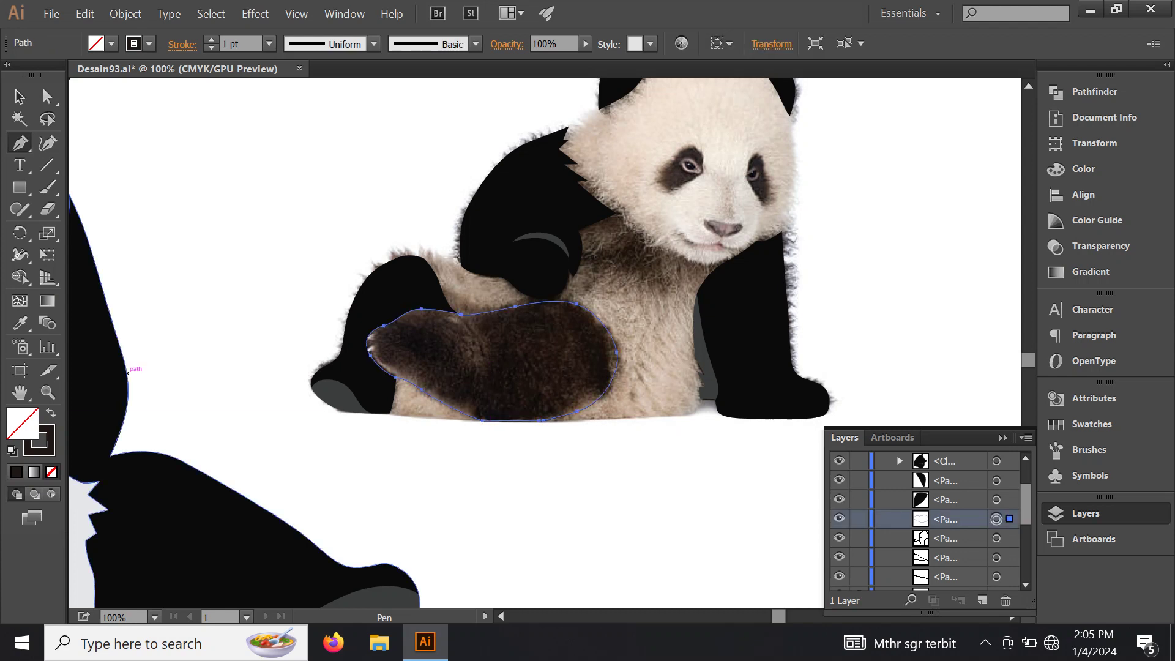
click(20, 322)
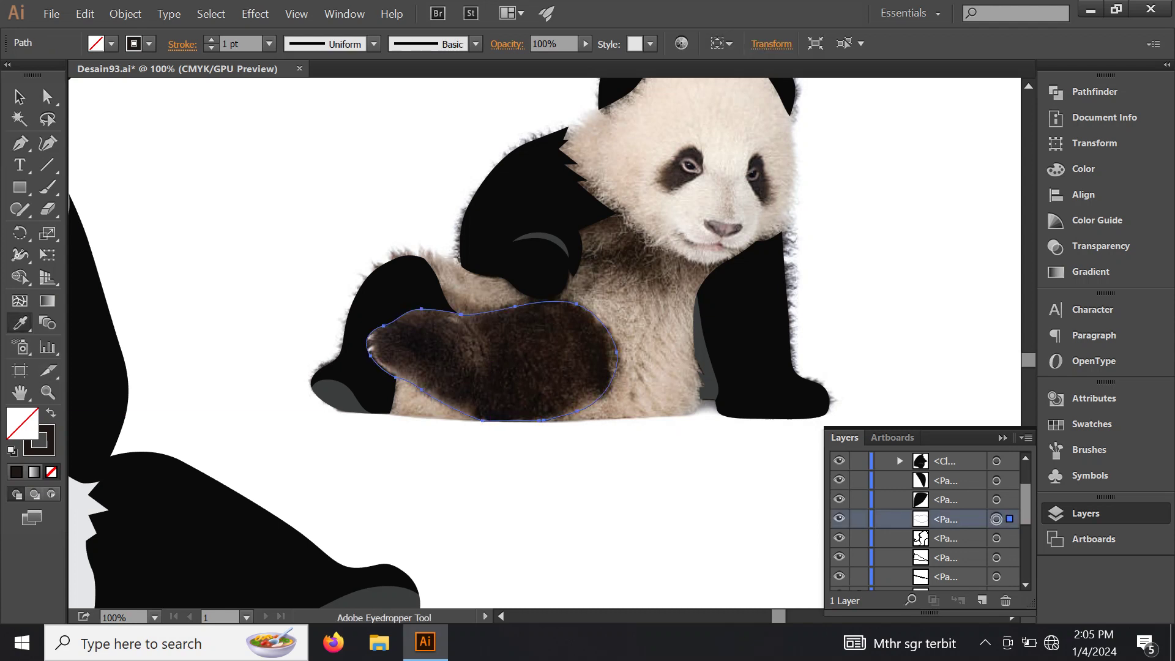
click(360, 289)
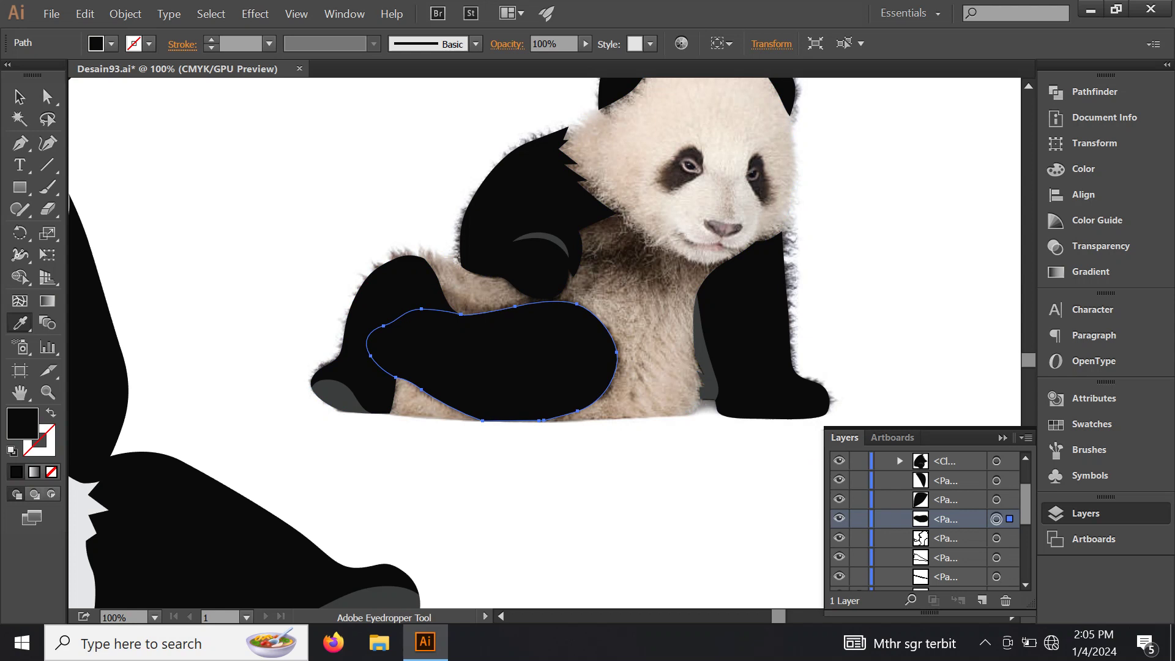
Step: Fill the small piece beneath the leg with light grey, then clear the selection
key(ctrl+alt+bracketleft)
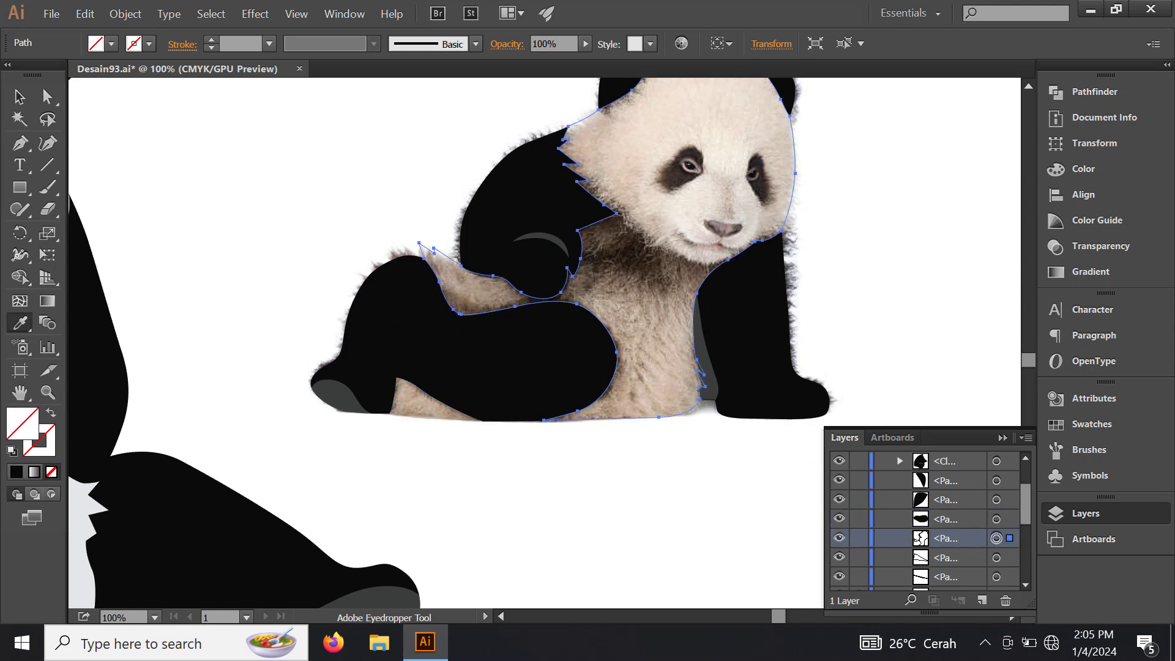
key(ctrl+alt+bracketleft)
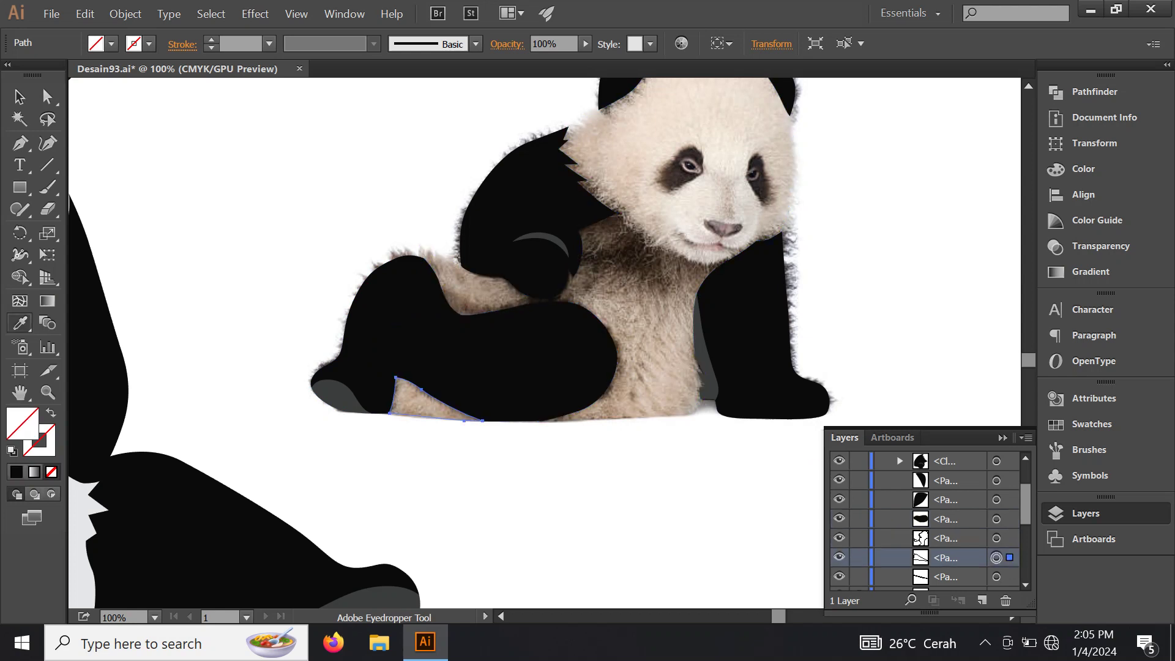
click(89, 493)
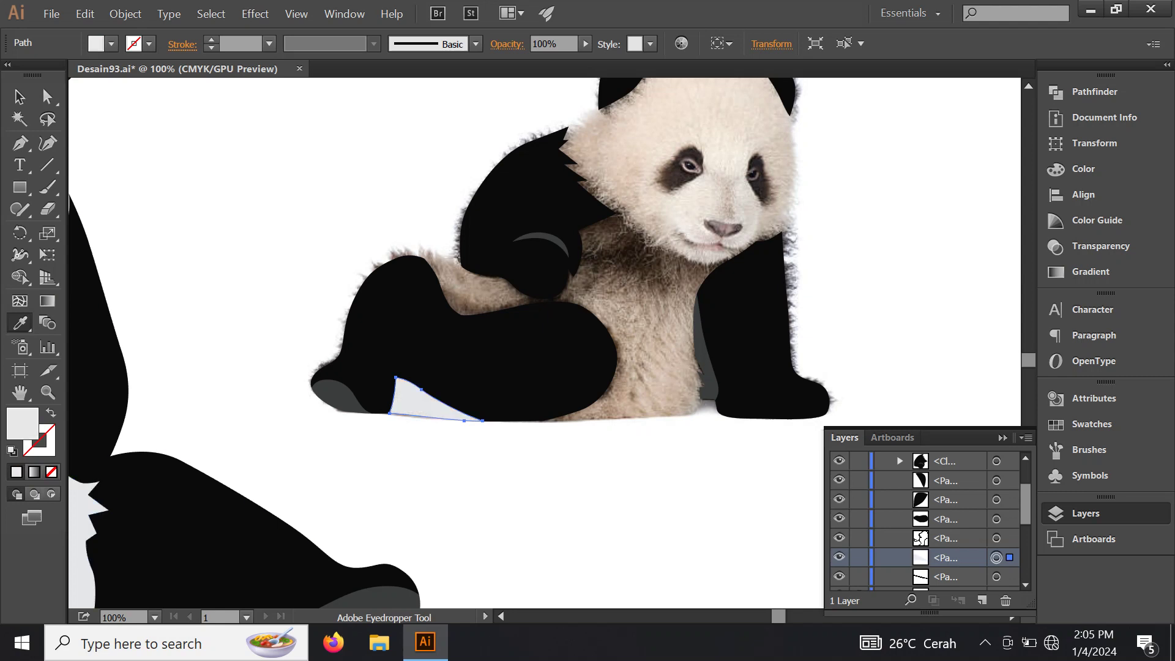
key(ctrl+alt+bracketleft)
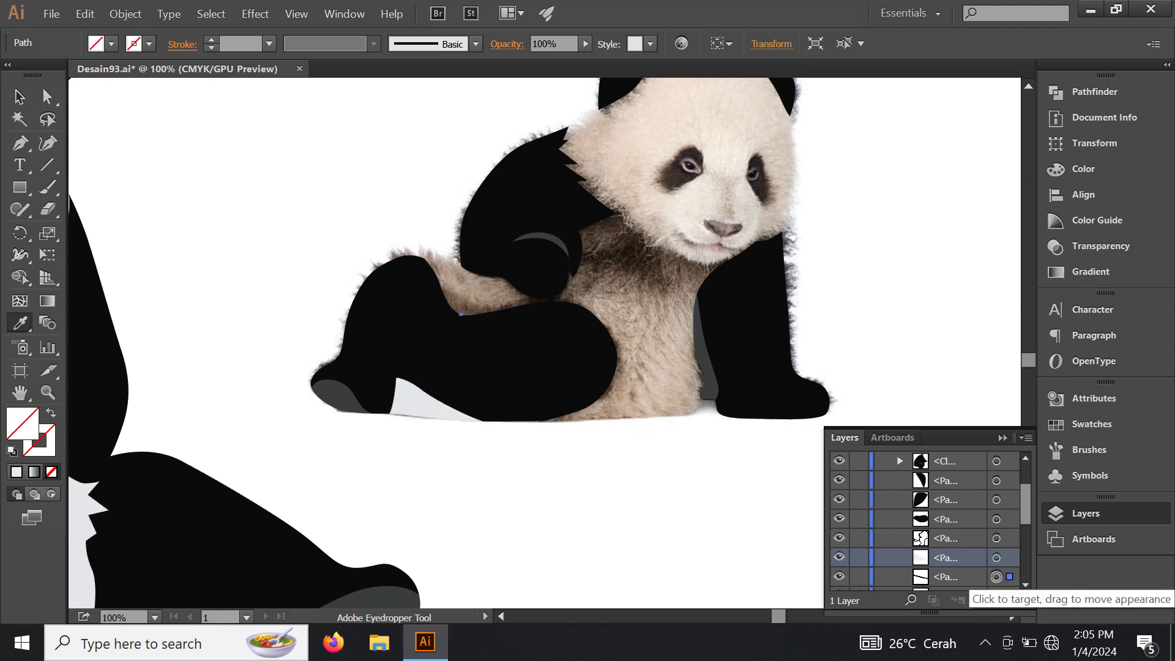
key(ctrl+shift+a)
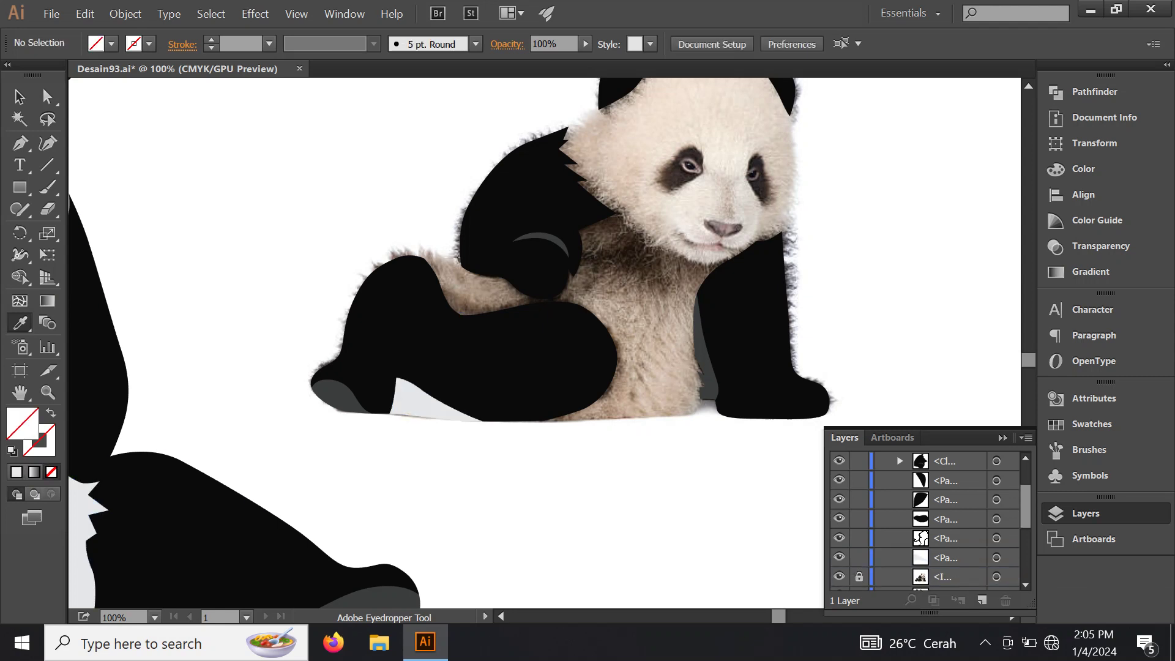
key(ctrl+z)
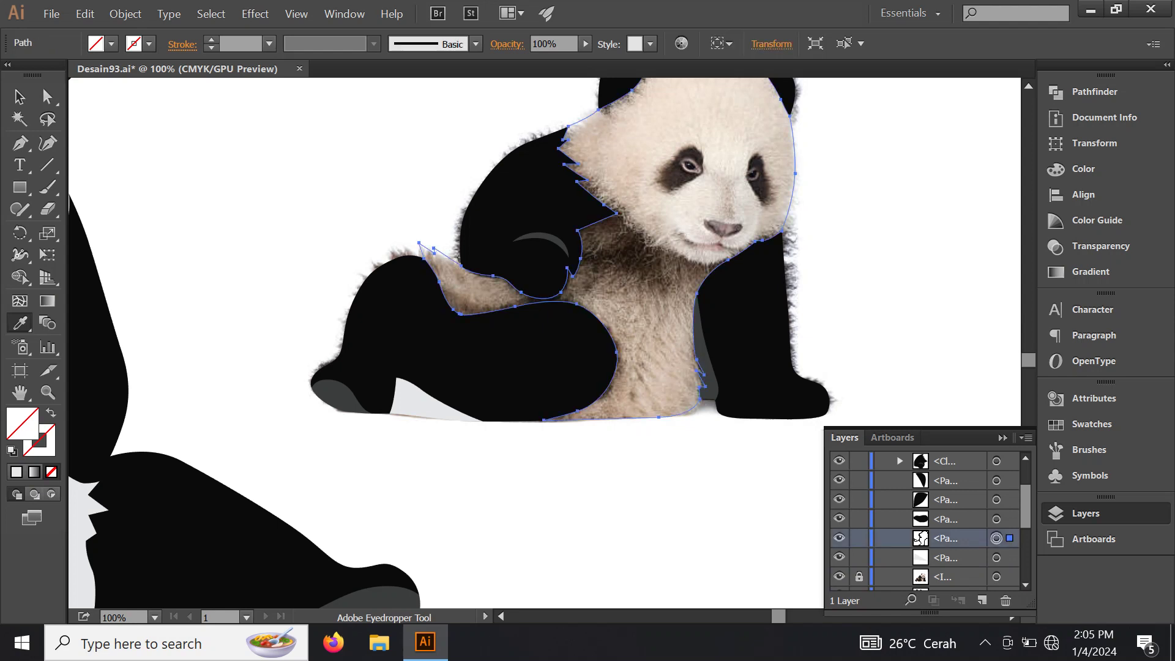
Step: Select the leg shape inside the left leg group and remove its black fill
scroll(924, 521, up, 2)
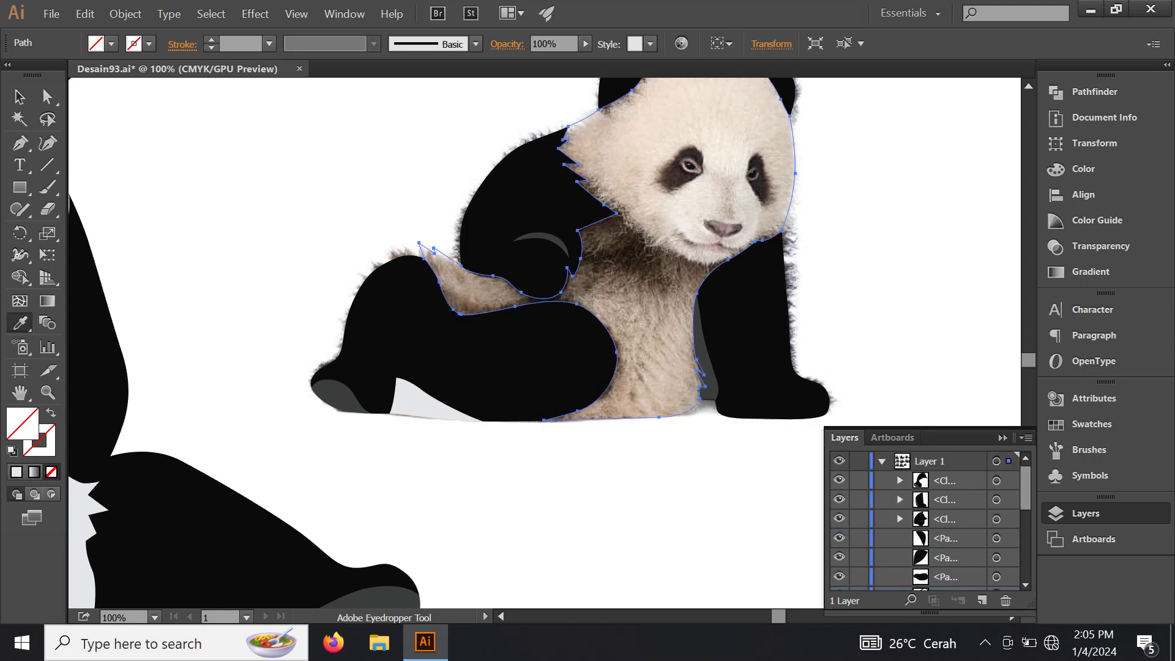
click(997, 480)
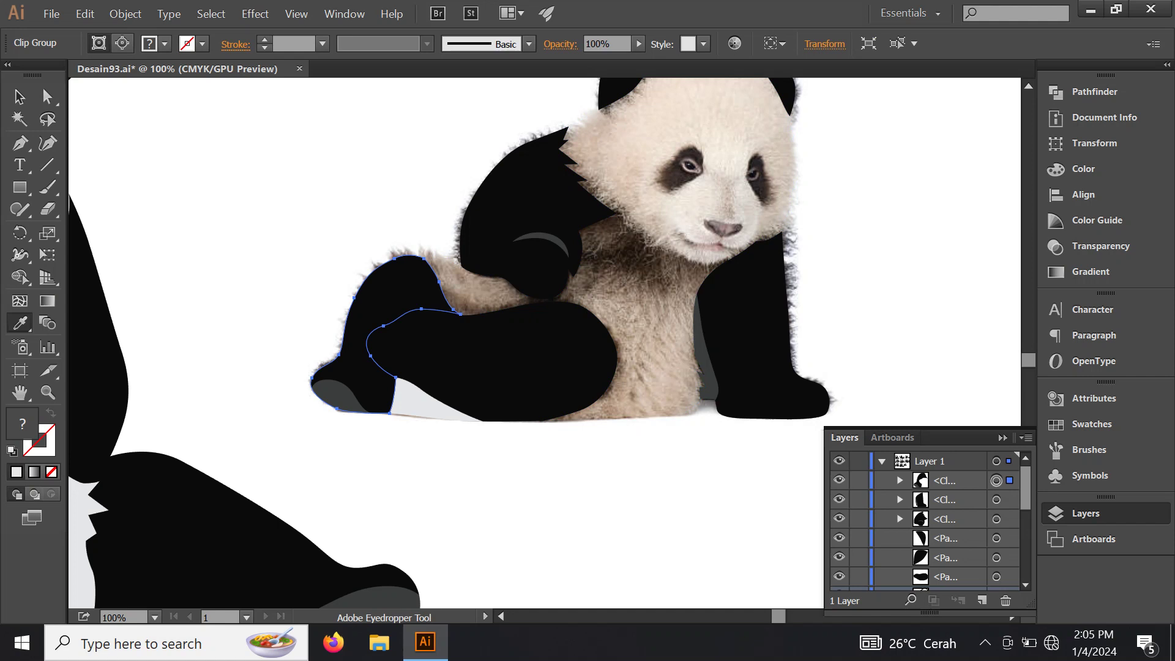
click(900, 480)
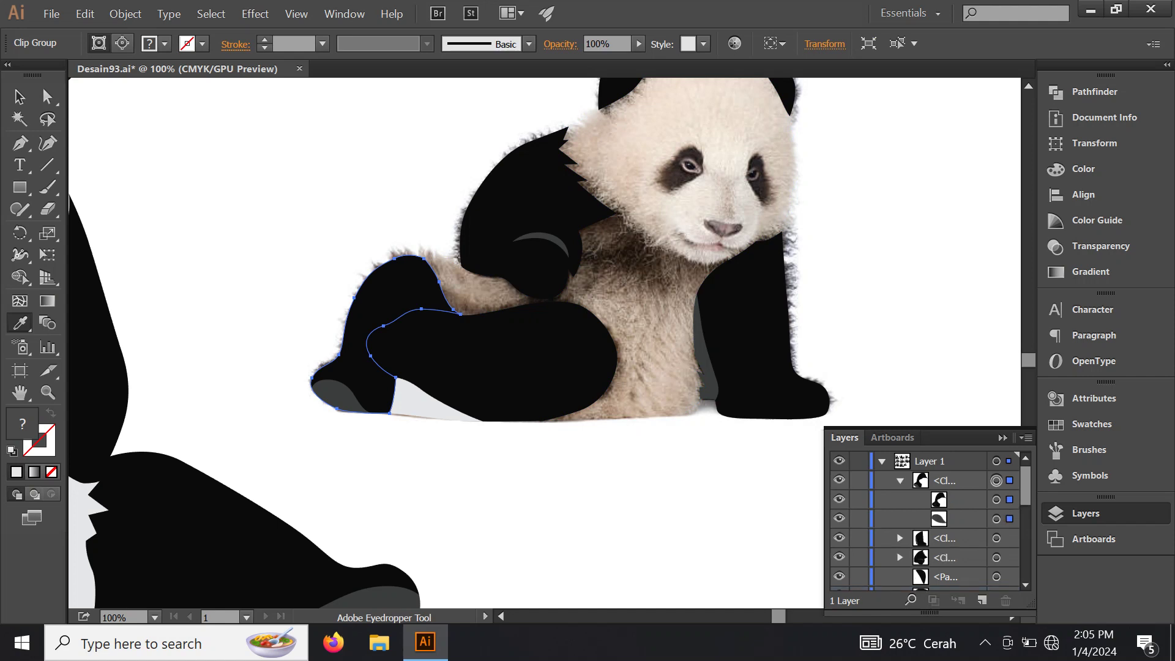
click(997, 499)
key(ctrl+z)
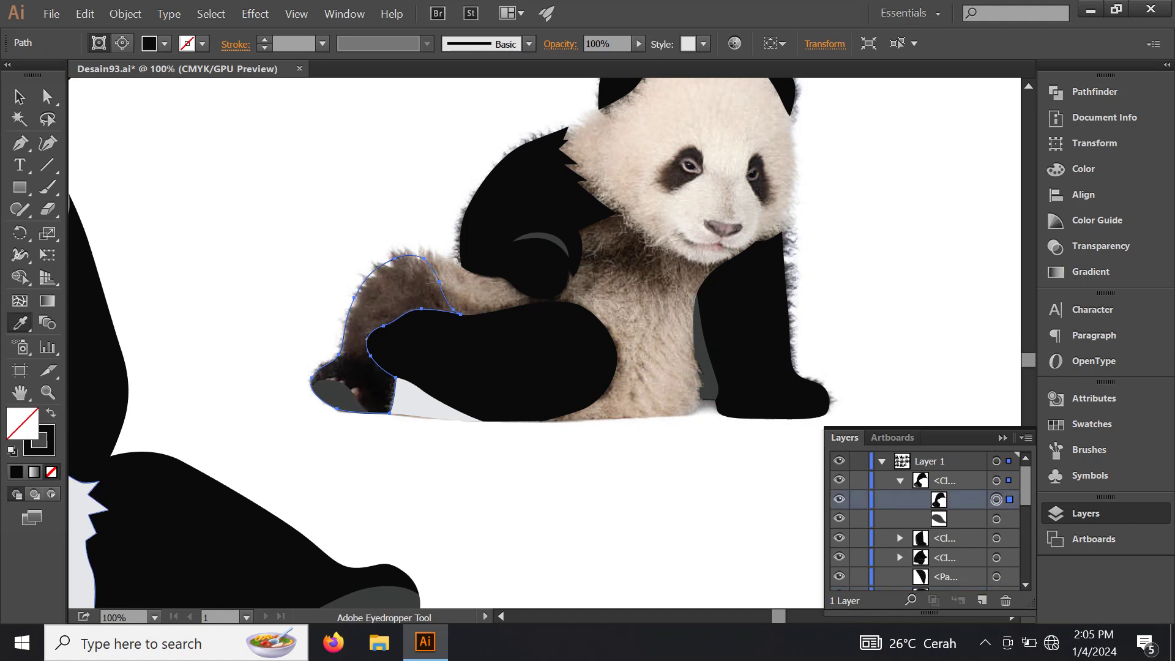
scroll(359, 288, up, 1)
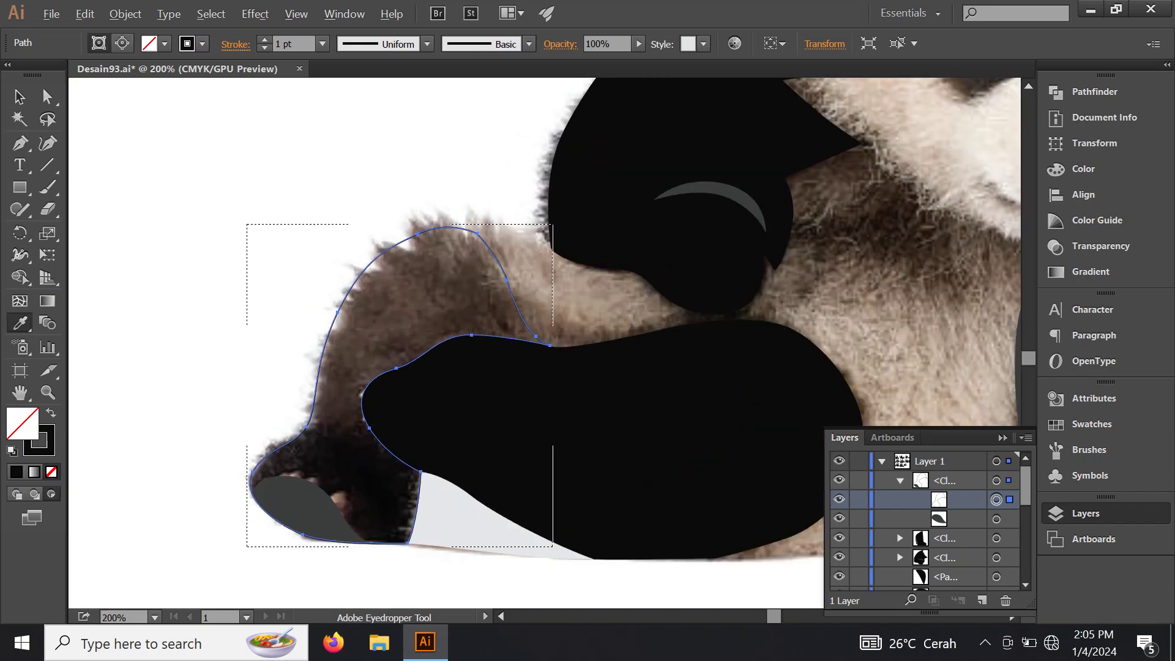
scroll(360, 287, up, 1)
scroll(360, 288, up, 1)
Step: Trace a closed curved band along the inner edge of the back leg
key(p)
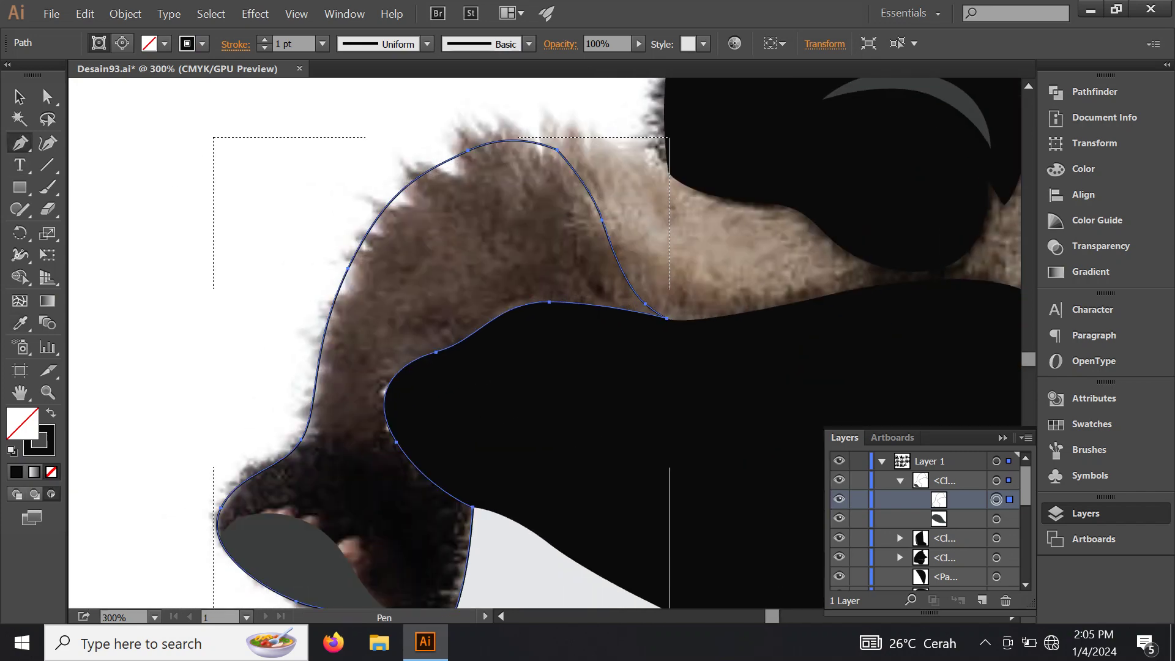
mouse_move(542, 285)
mouse_down()
mouse_move(658, 285)
mouse_move(547, 281)
mouse_up()
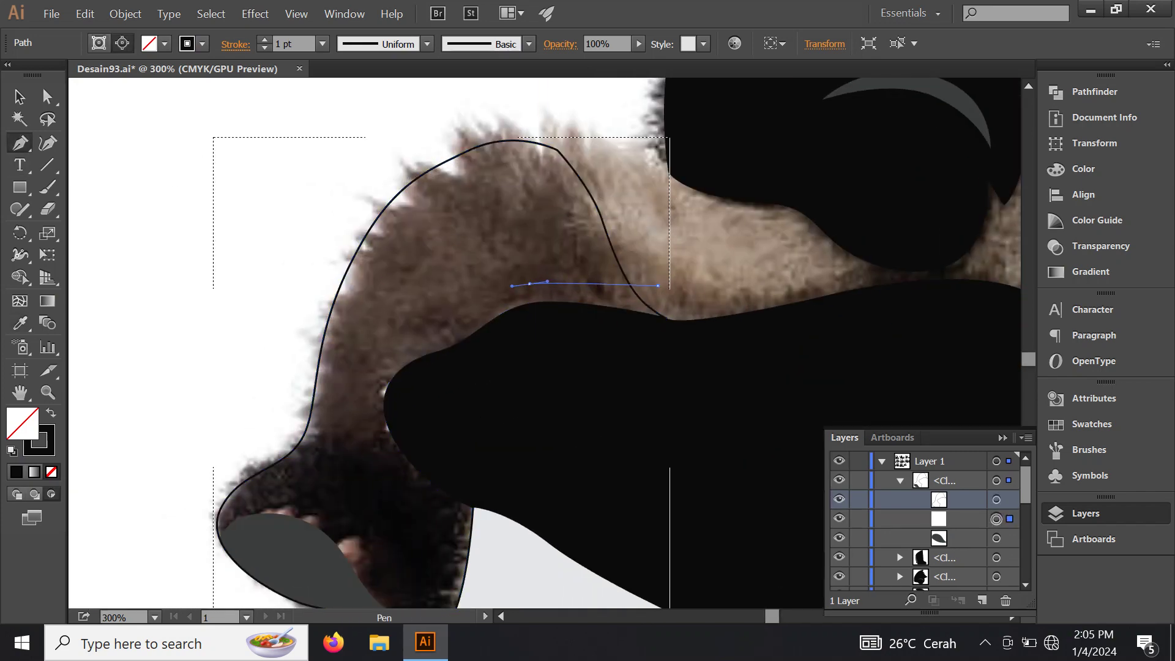
drag(414, 337, 366, 350)
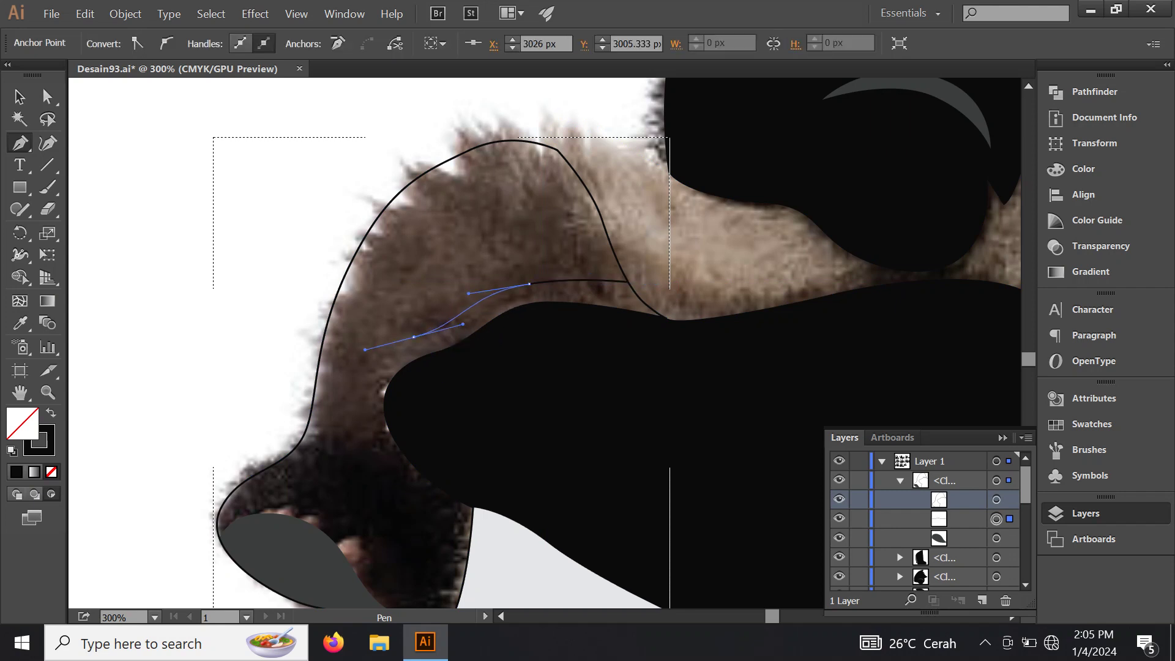
drag(377, 459, 414, 517)
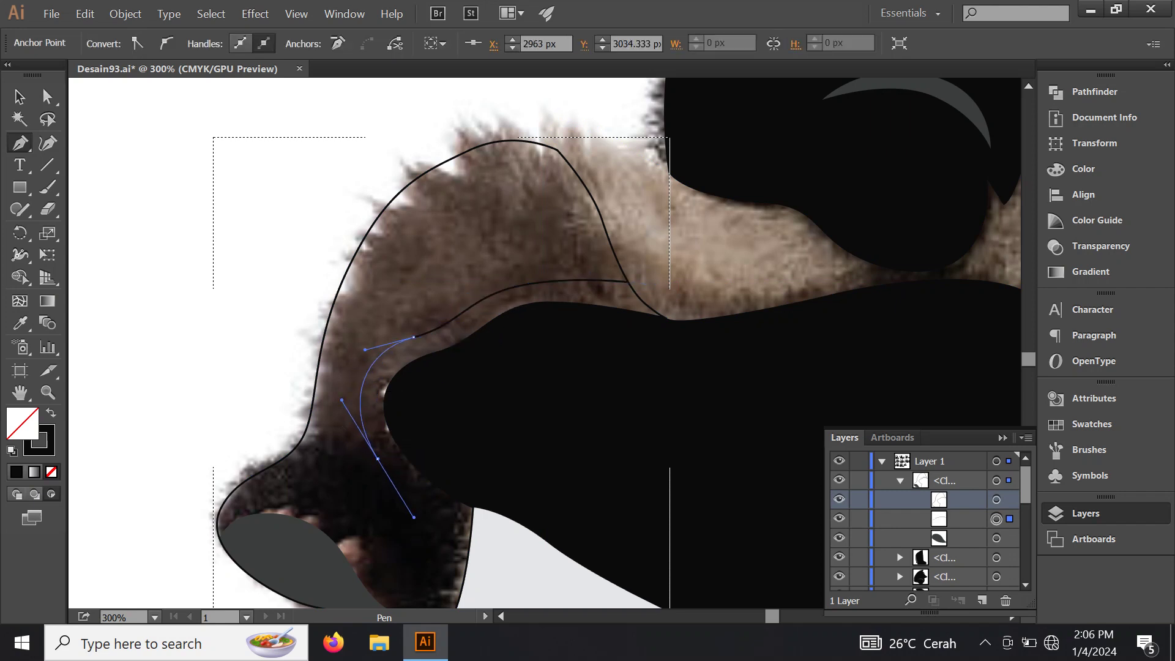
click(498, 546)
click(704, 326)
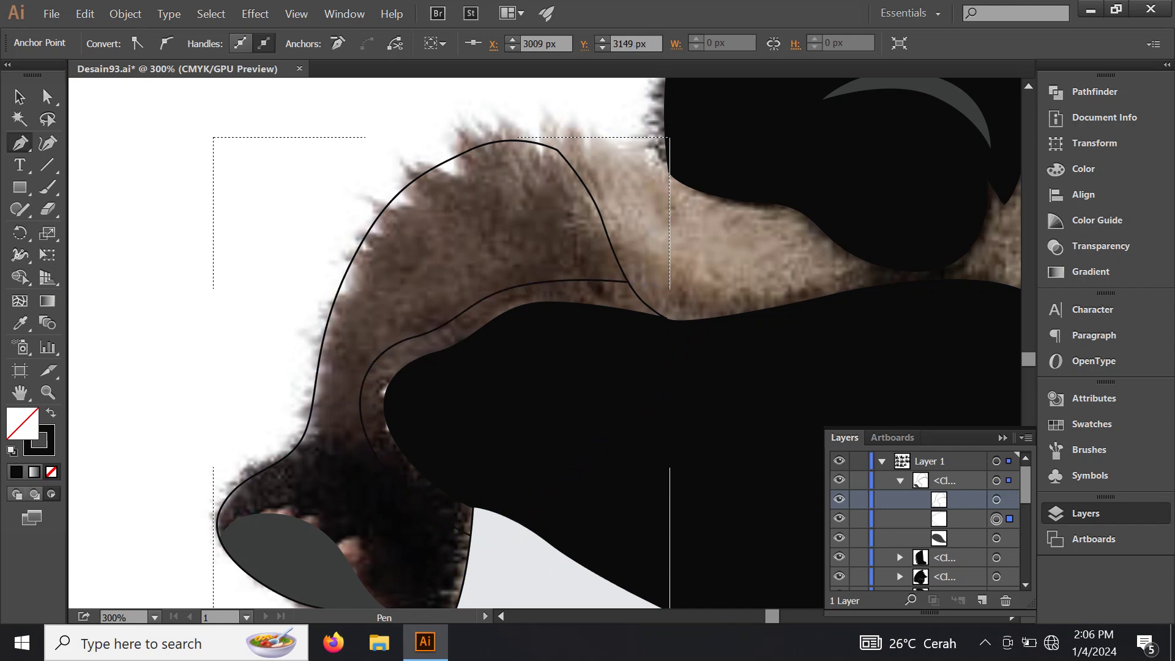
click(658, 285)
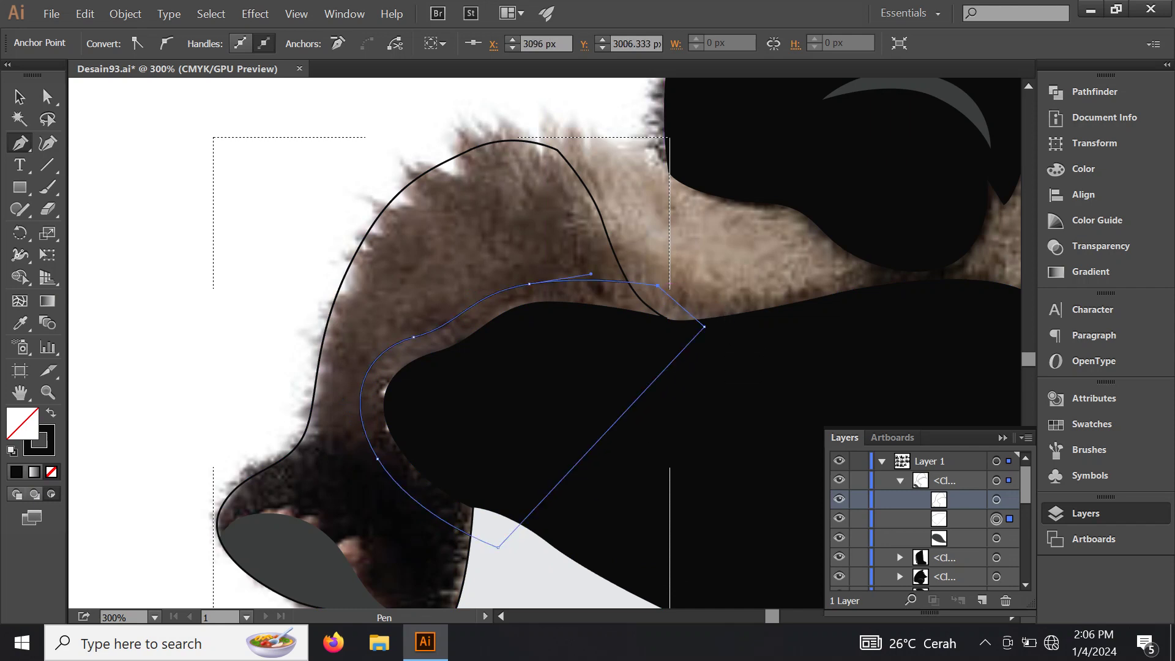
Step: Fill the band dark grey and the outline above it black, then deselect and zoom out
key(i)
scroll(294, 521, down, 2)
click(288, 520)
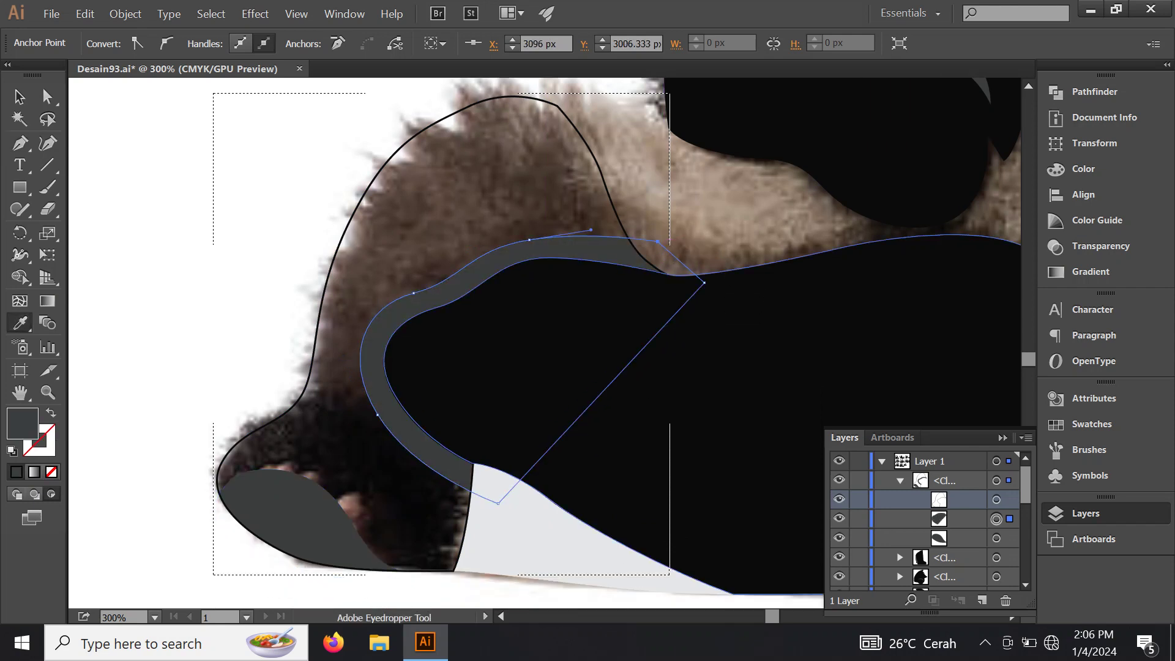
click(997, 499)
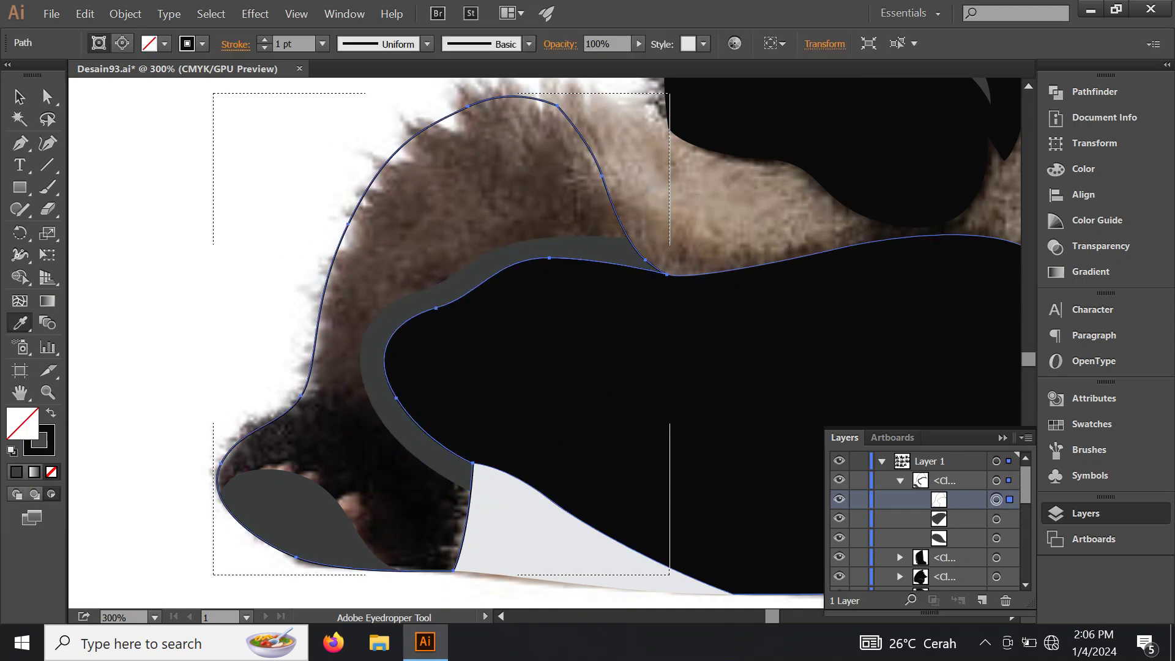
click(765, 343)
key(v)
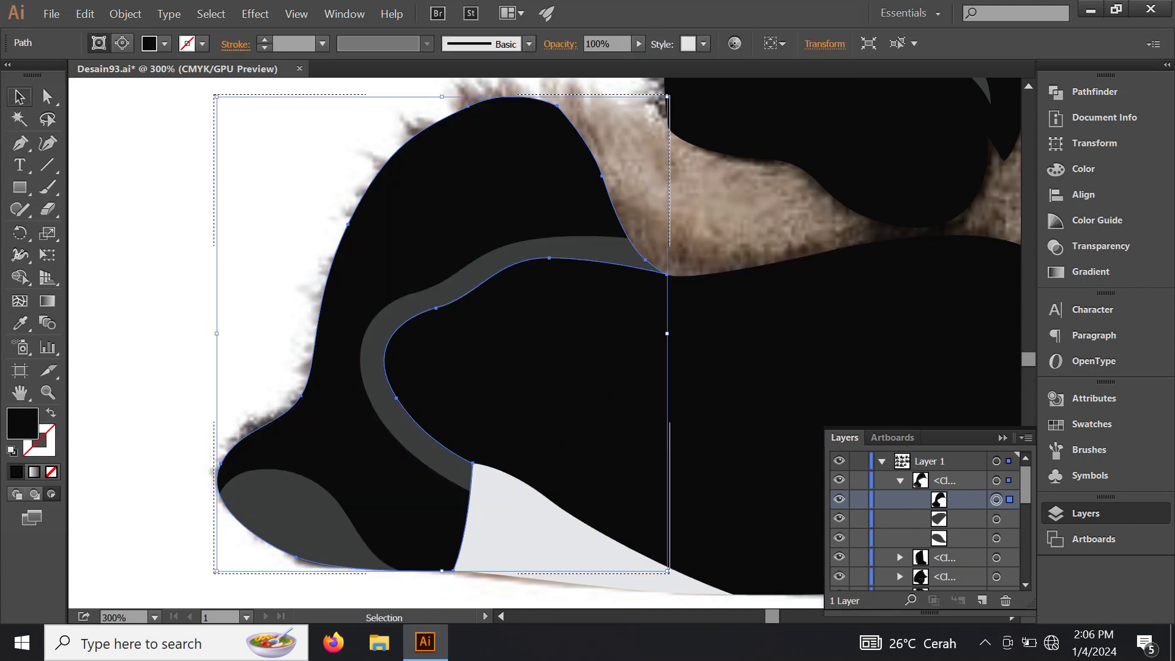
key(ctrl+shift+a)
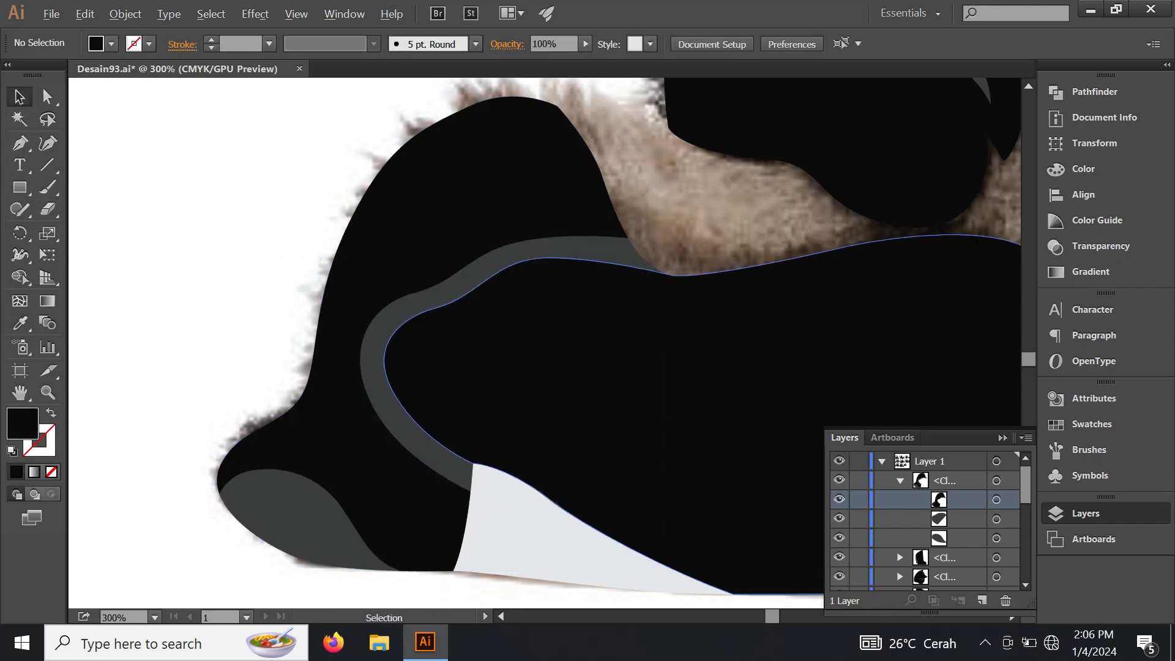
key(ctrl+1)
scroll(631, 263, right, 2)
scroll(631, 263, up, 1)
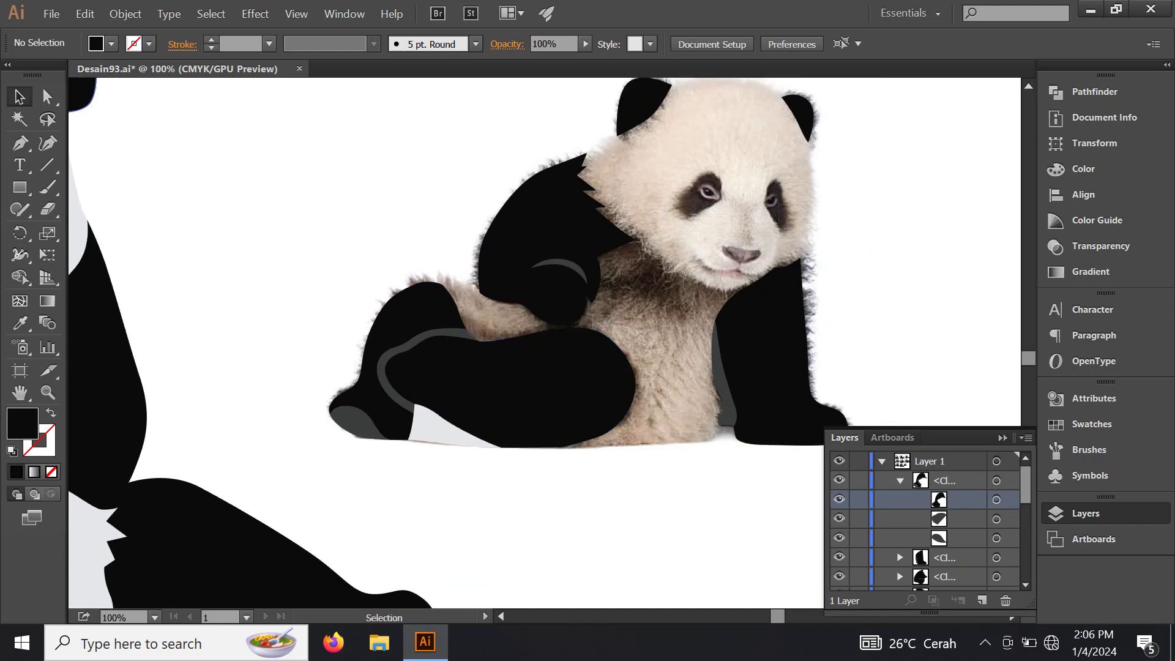
Step: Test black and grey fills on the face-and-chest path, then swap it to a light grey stroke
click(900, 481)
scroll(924, 520, down, 1)
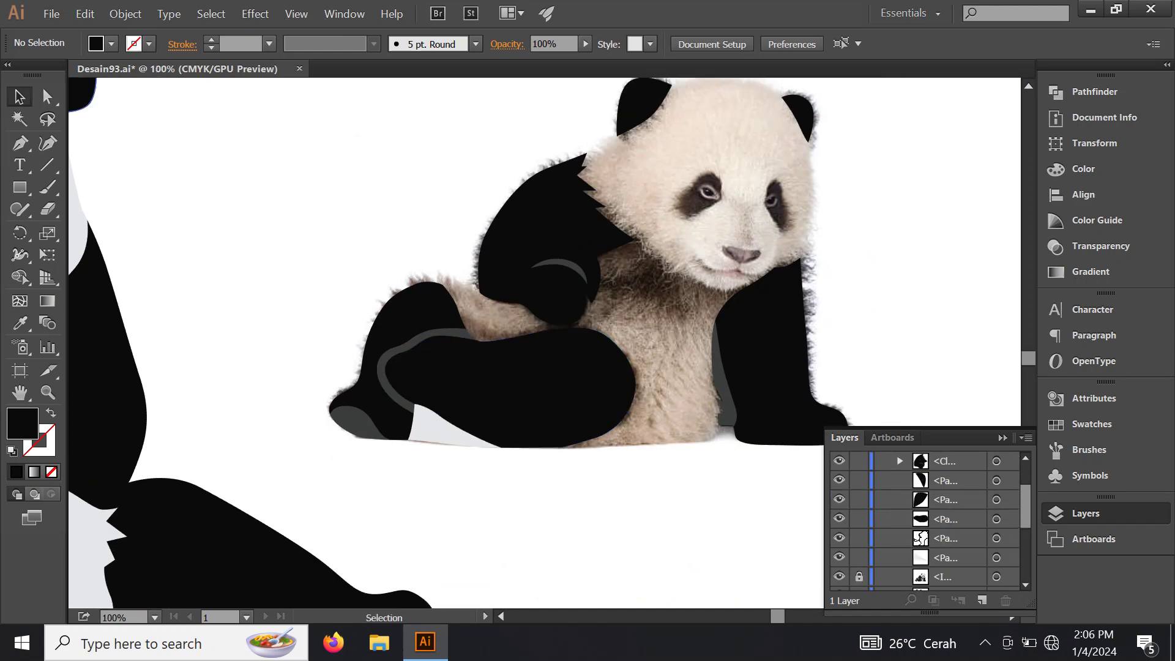
click(997, 538)
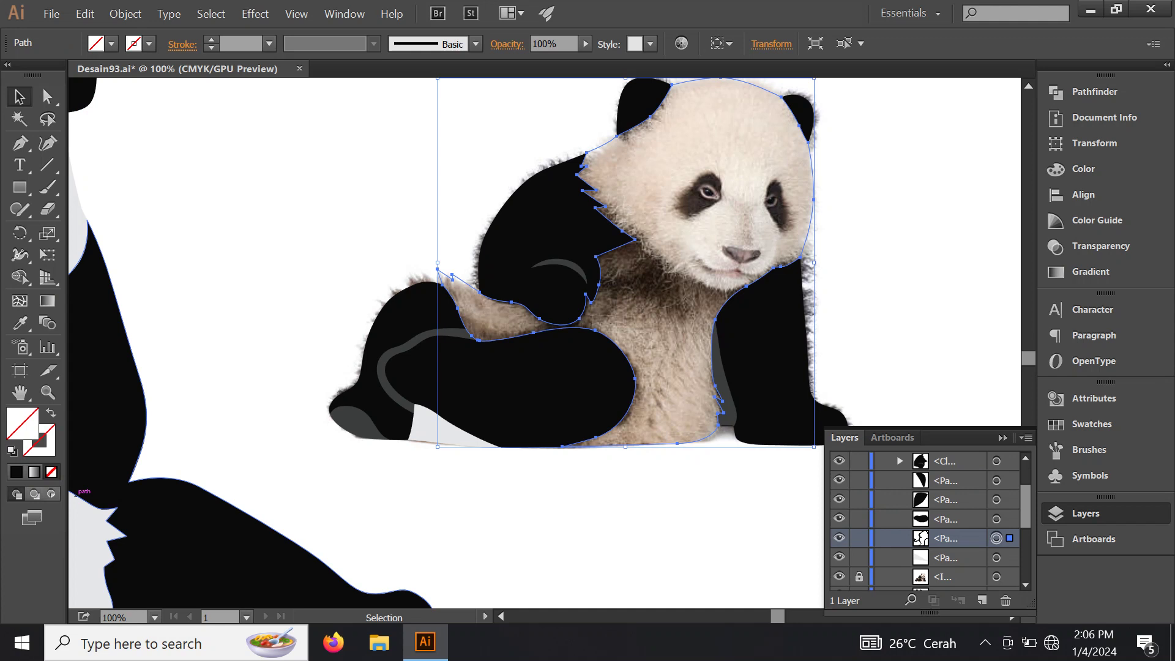
click(20, 323)
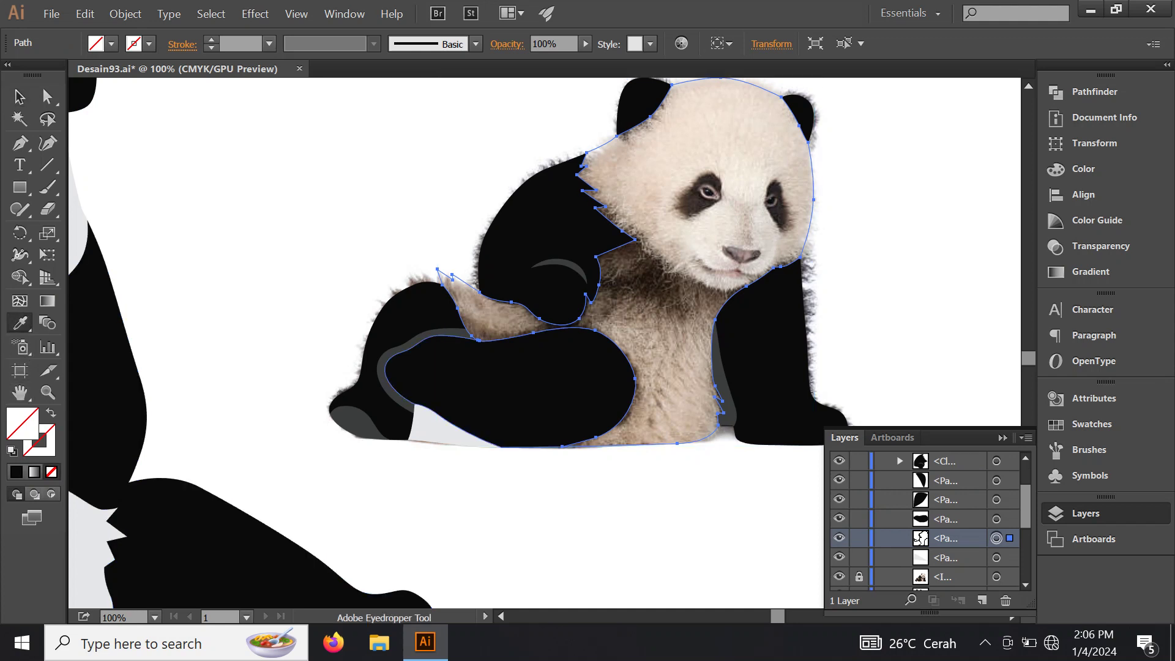
click(509, 392)
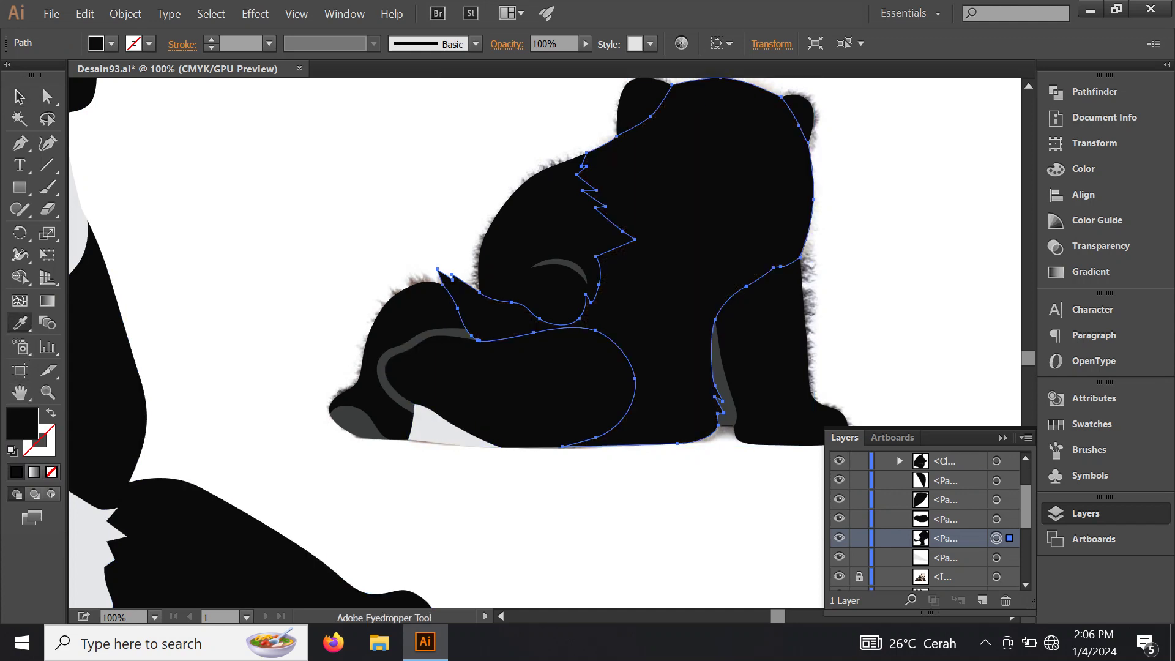
click(429, 428)
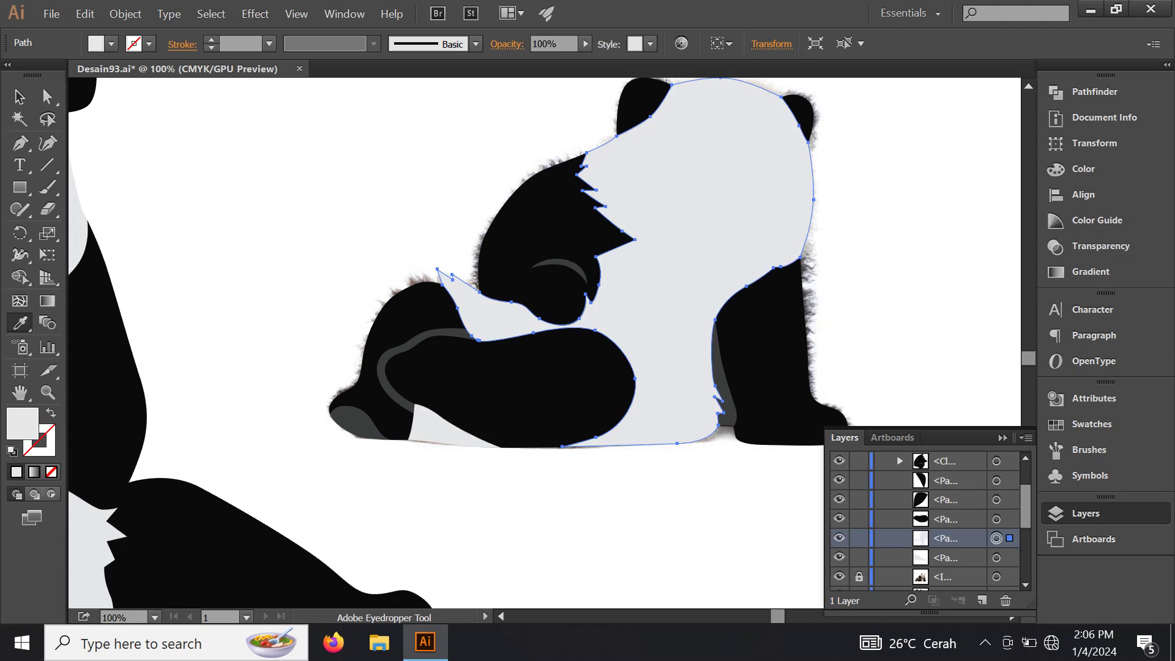
key(shift+x)
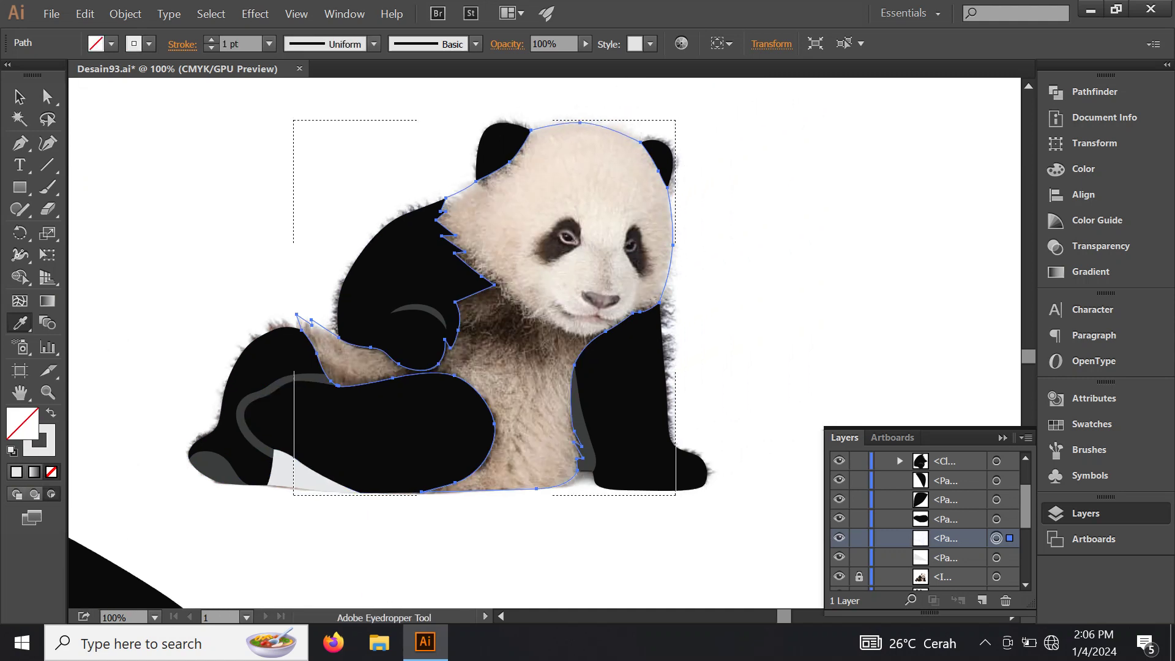
key(ctrl+plus)
key(ctrl+plus)
key(ctrl+plus)
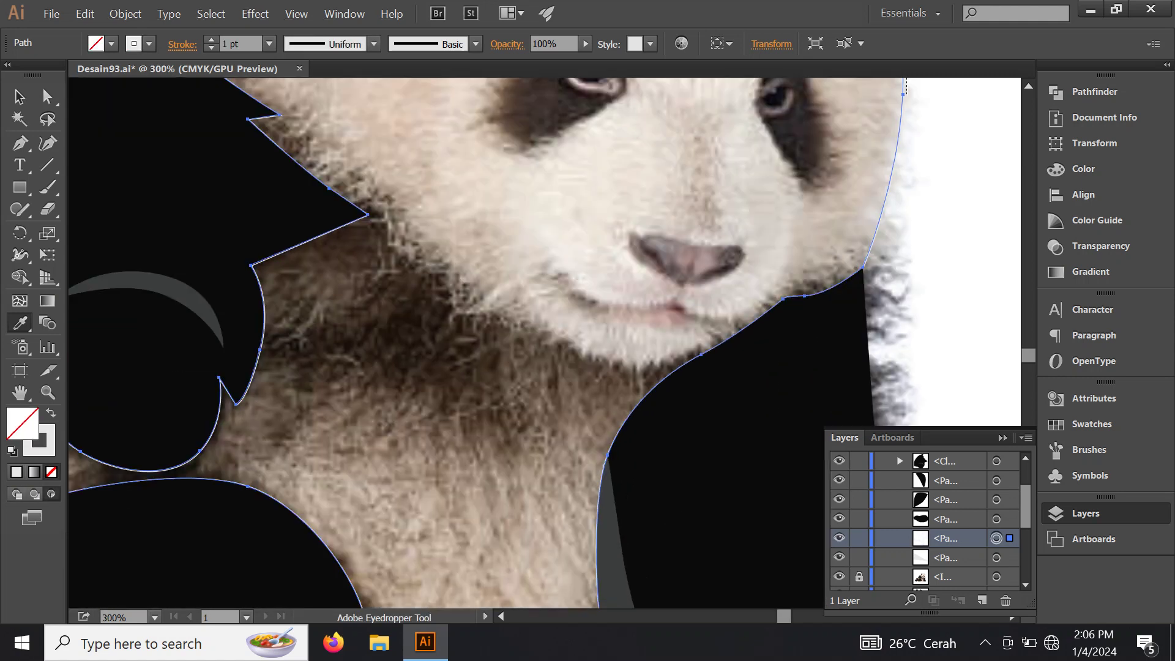
Step: Start a Pen path at the neck fur and curve it along the chin line
click(19, 143)
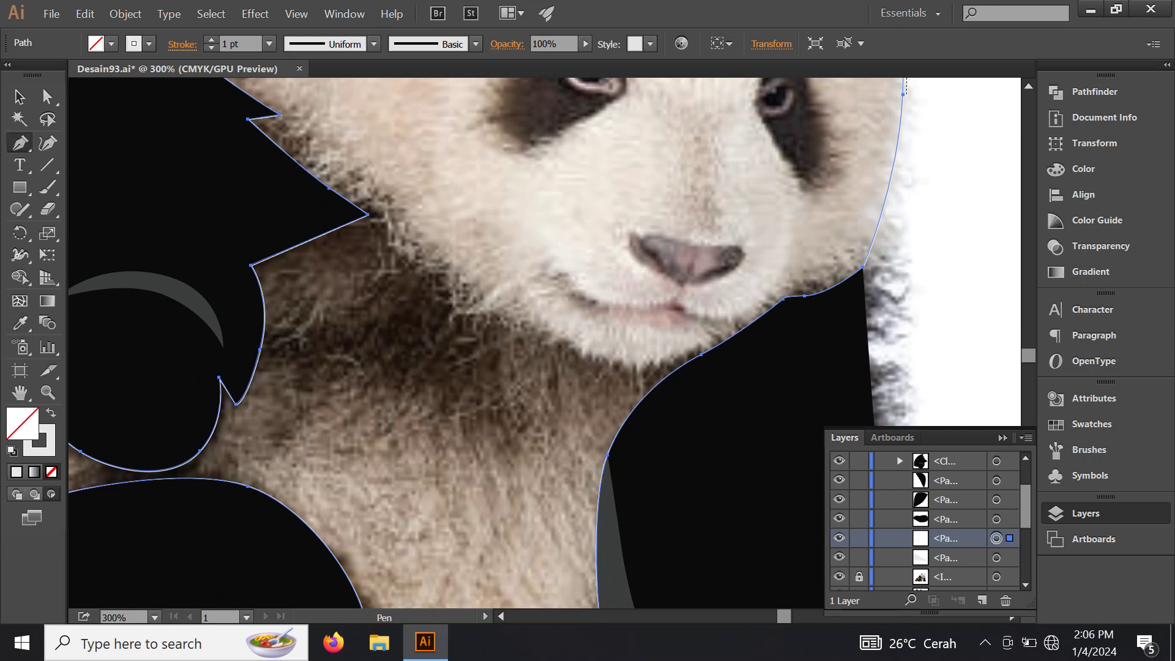
drag(368, 214, 280, 203)
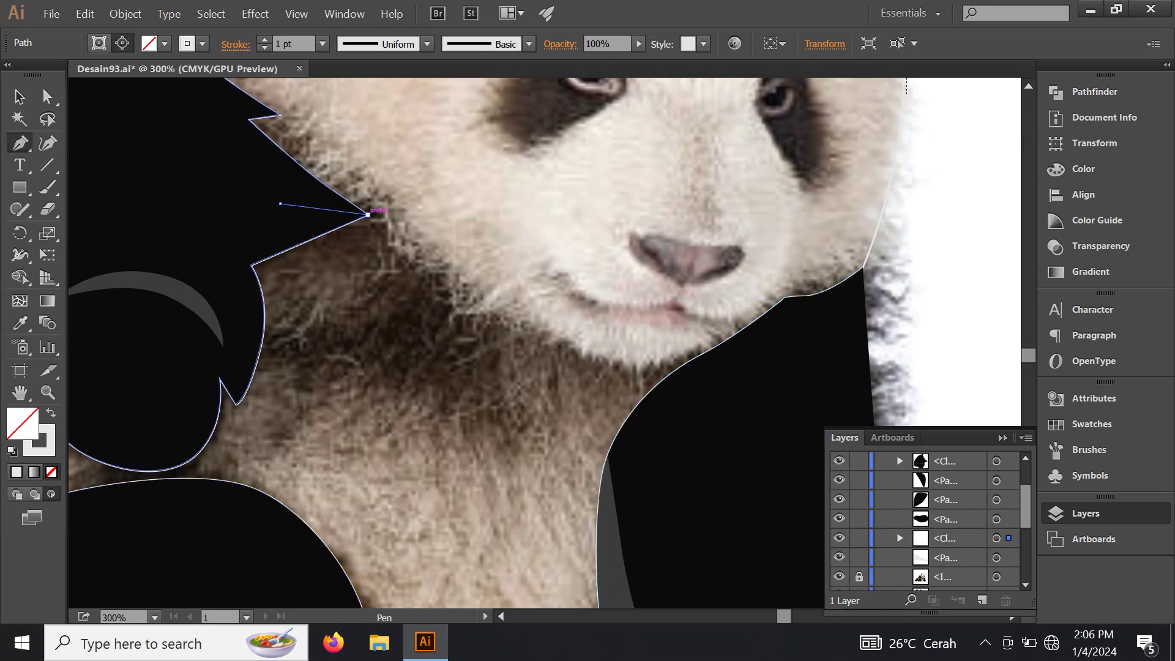
click(571, 347)
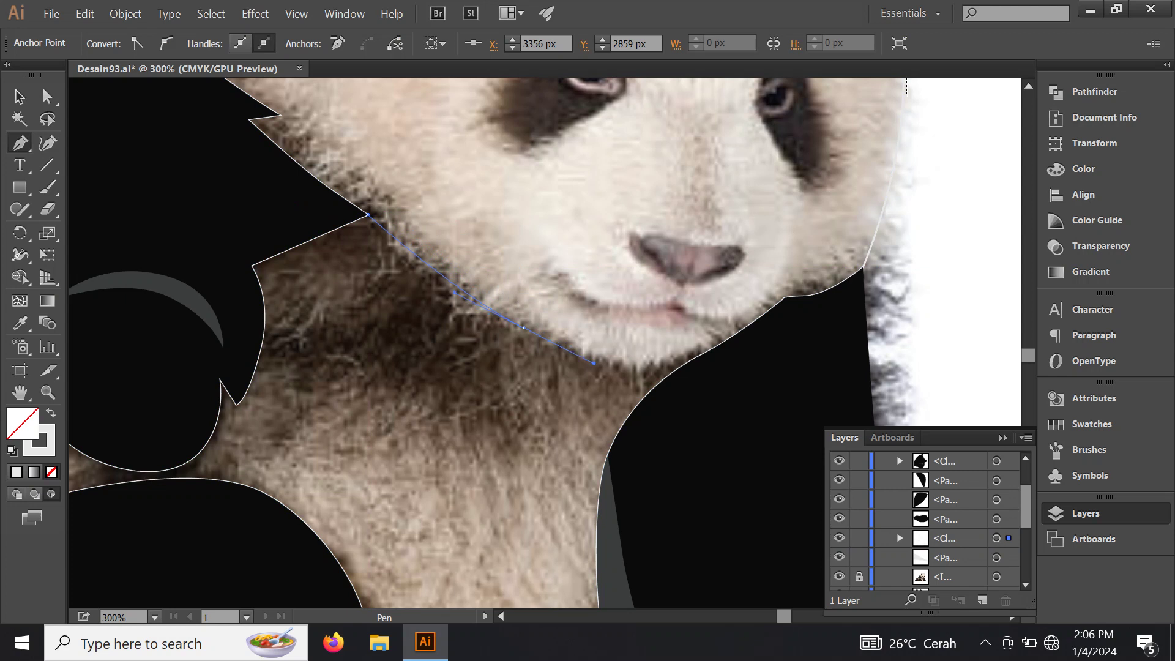
drag(696, 354, 813, 351)
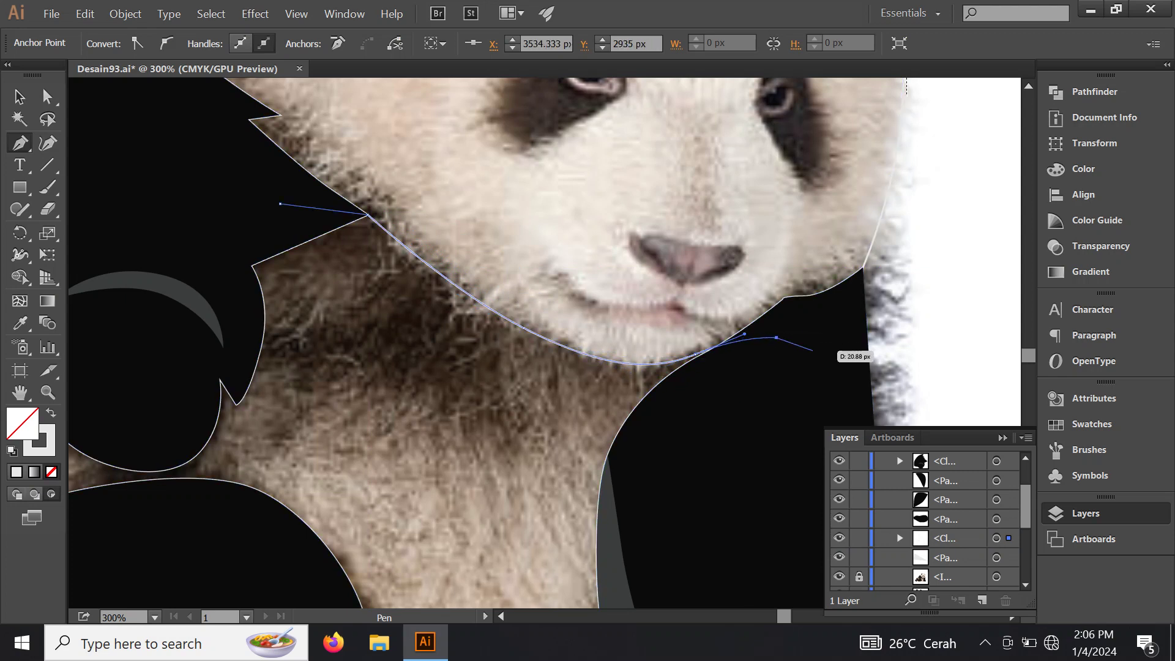
mouse_move(917, 300)
mouse_down()
mouse_move(917, 241)
mouse_move(701, 375)
mouse_up()
Step: Place corner points around the ears and sides of the head and close the outline
key(ctrl+minus)
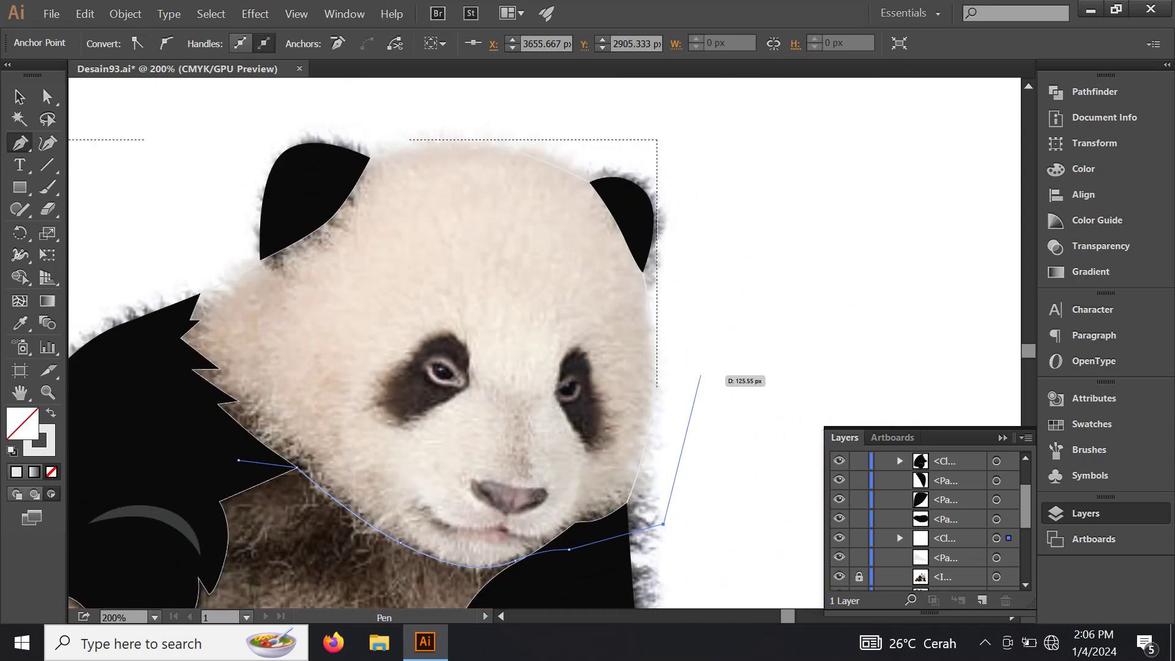
click(712, 348)
click(638, 120)
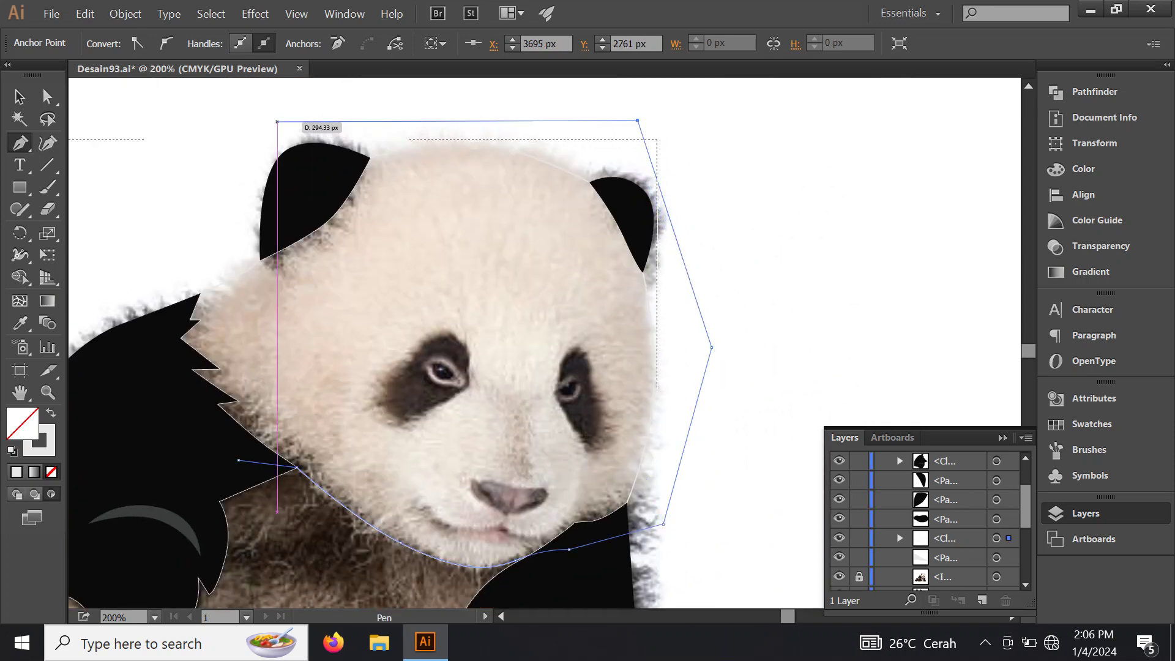
click(267, 114)
click(129, 225)
click(157, 385)
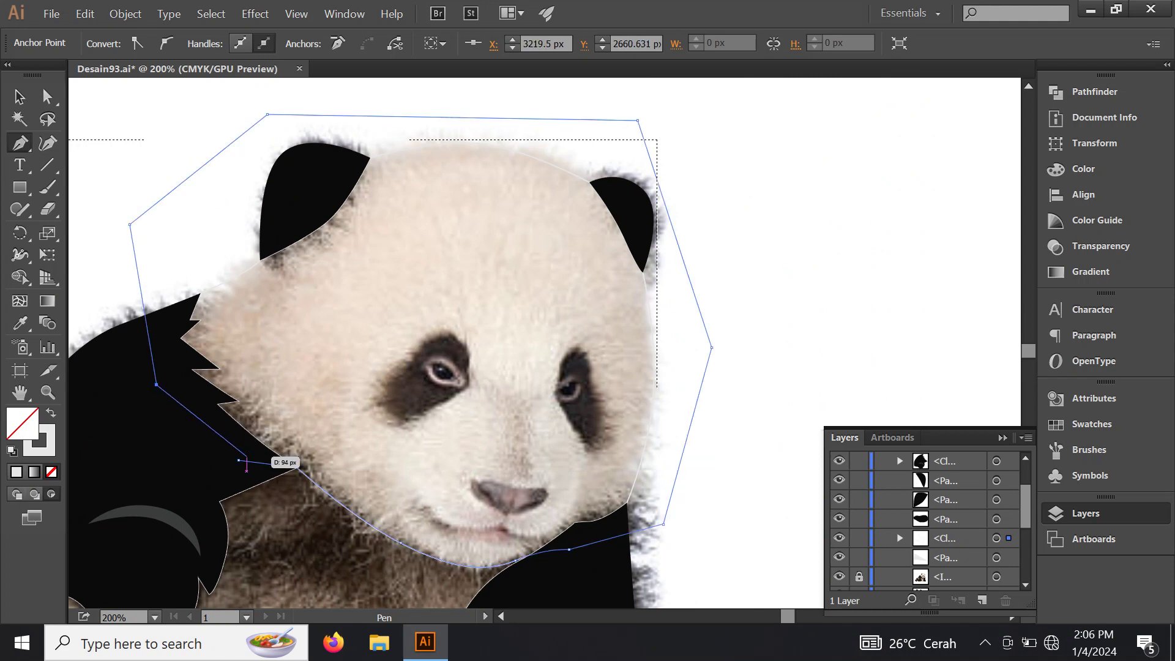
click(238, 459)
key(ctrl+minus)
key(ctrl+minus)
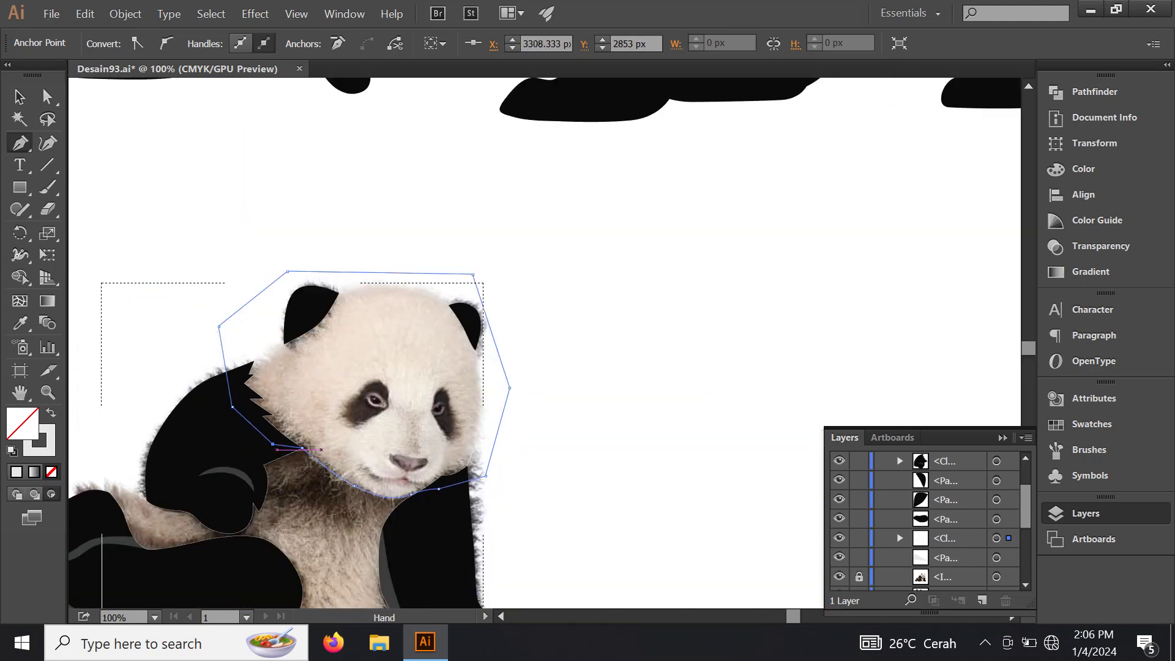
click(946, 538)
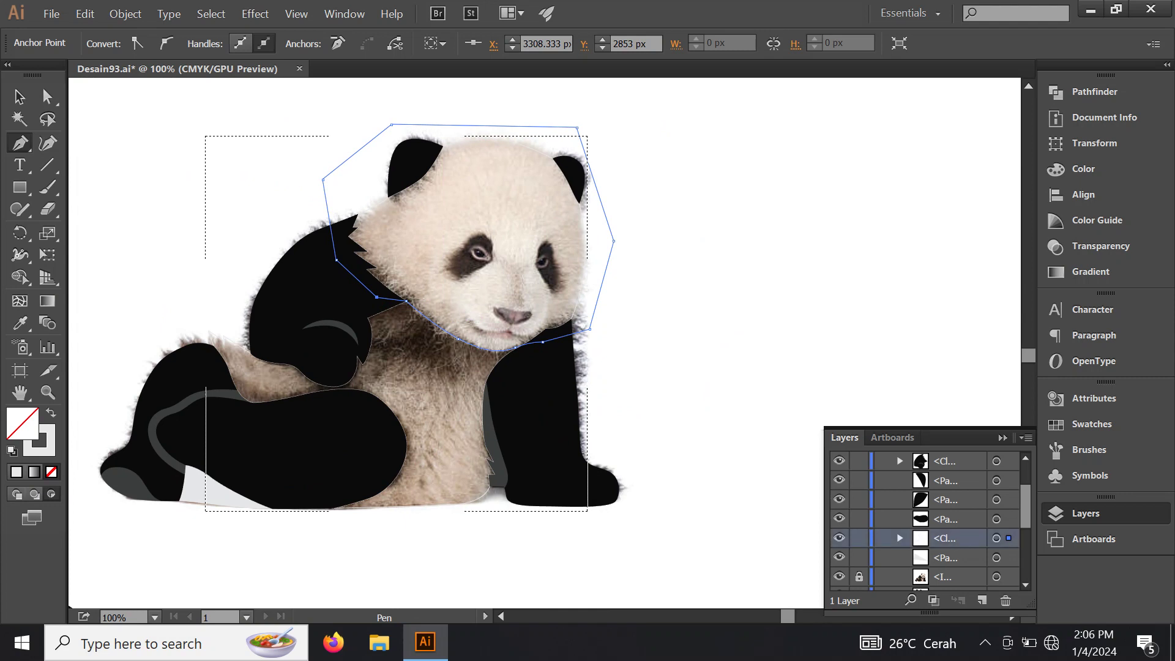
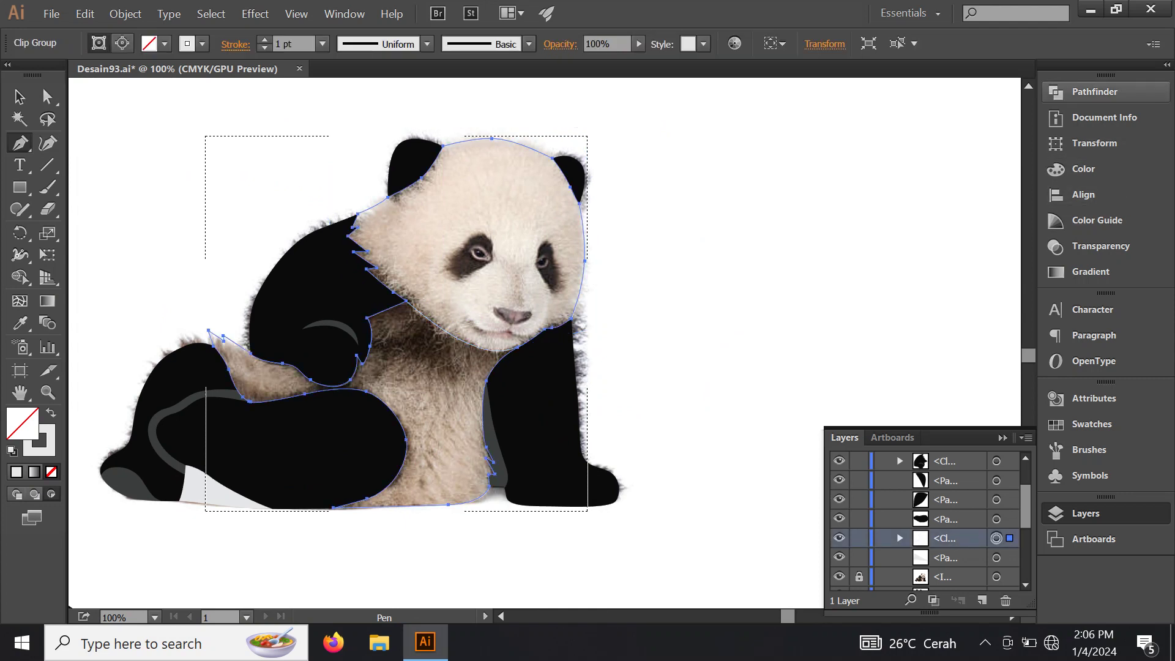
Step: Divide the traced panda outlines with Pathfinder and ungroup them into separate paths
click(1094, 91)
click(943, 120)
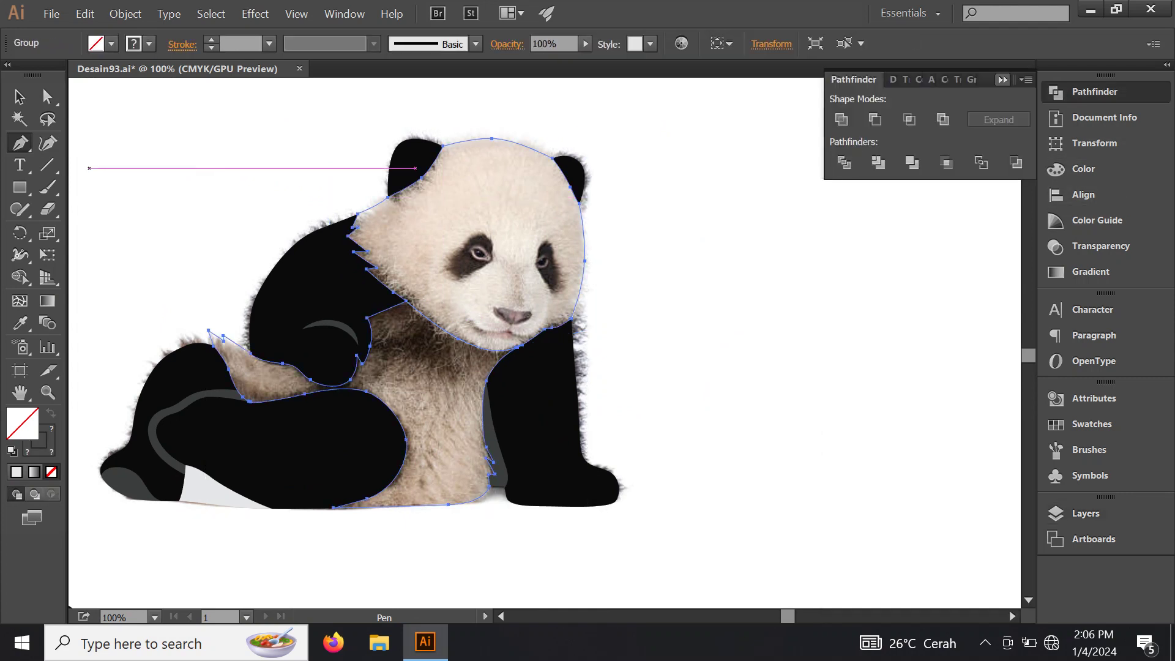
click(1002, 80)
right_click(478, 334)
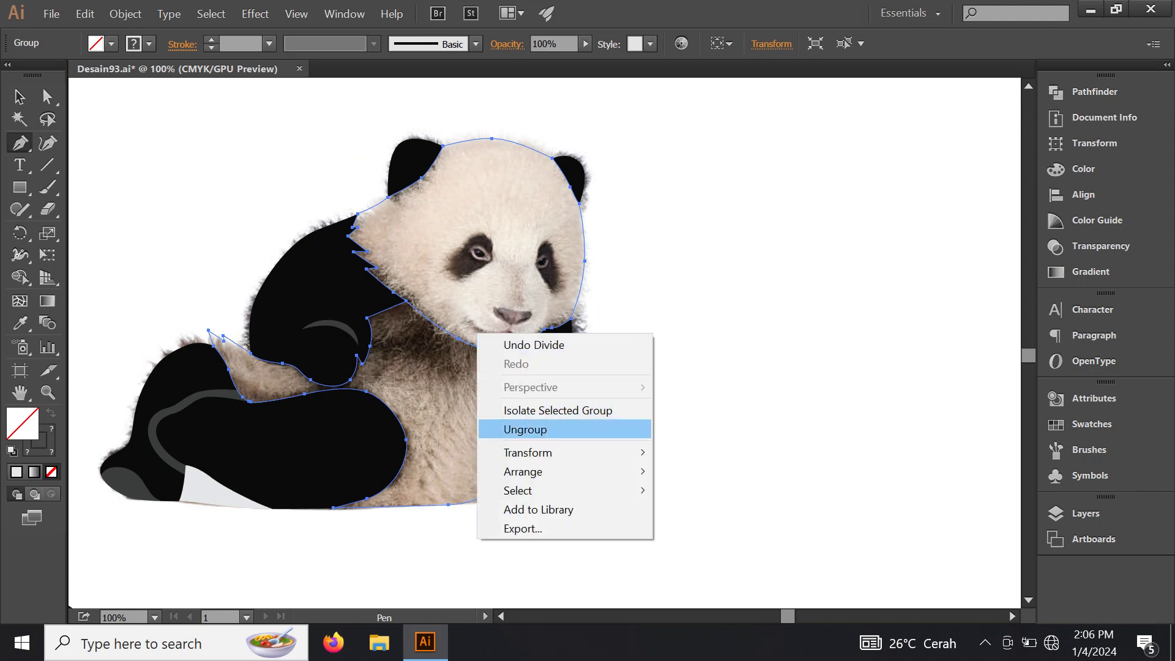
click(525, 429)
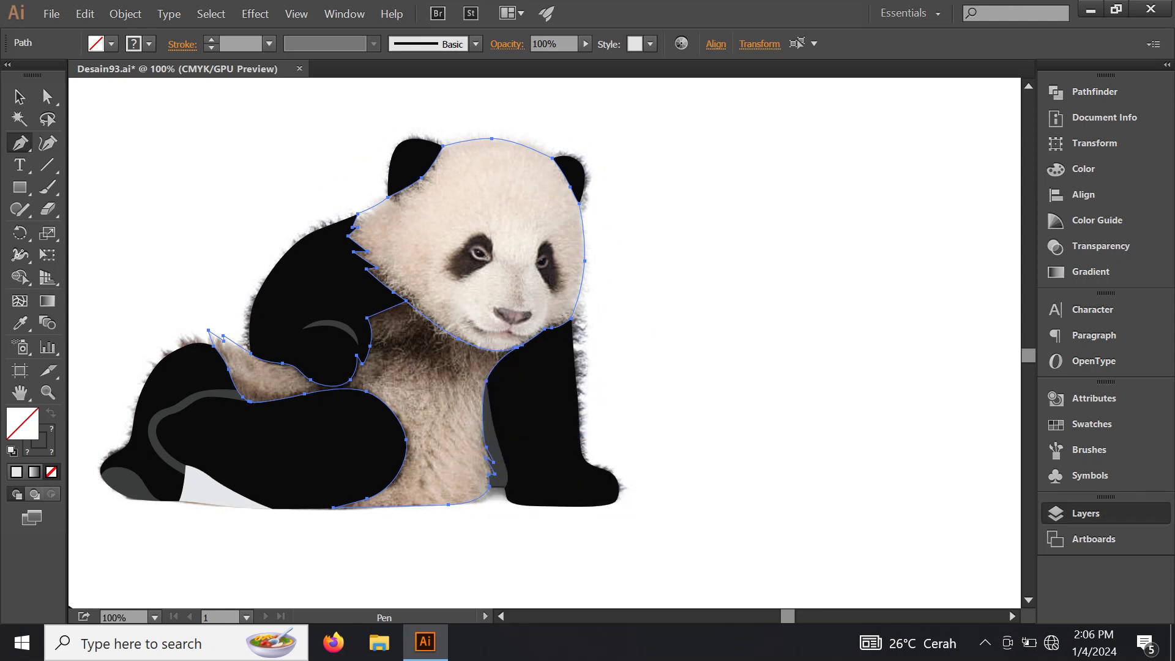
click(1086, 513)
Step: Eyedropper light grey onto the head path; try it on the body, then undo
scroll(925, 520, down, 2)
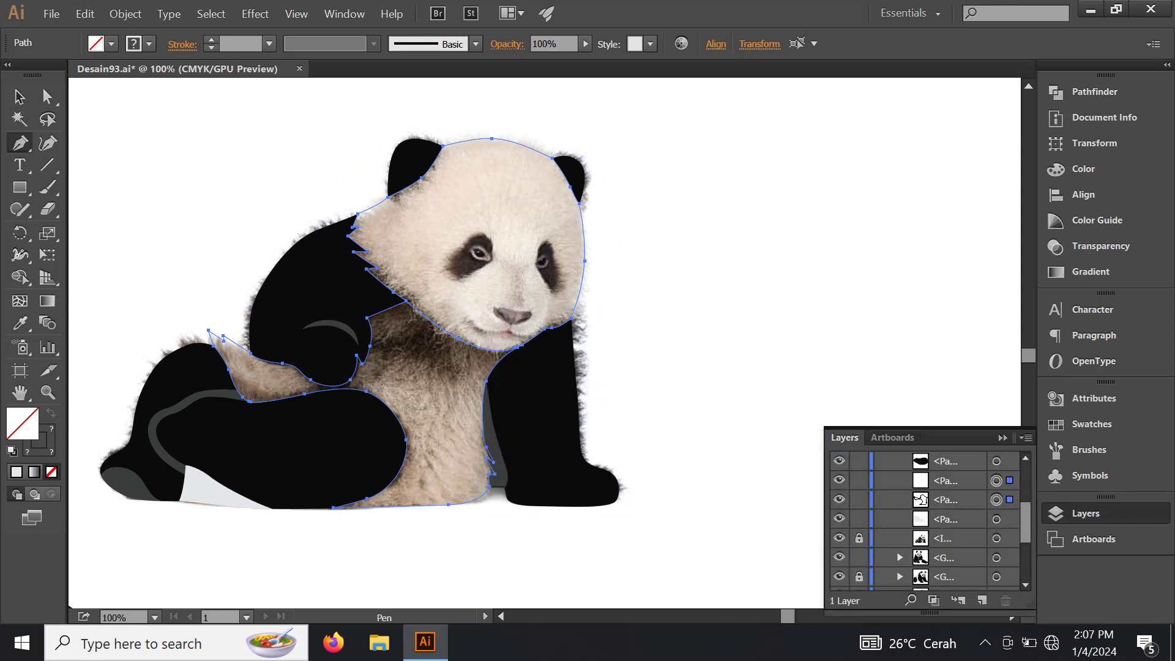
click(997, 479)
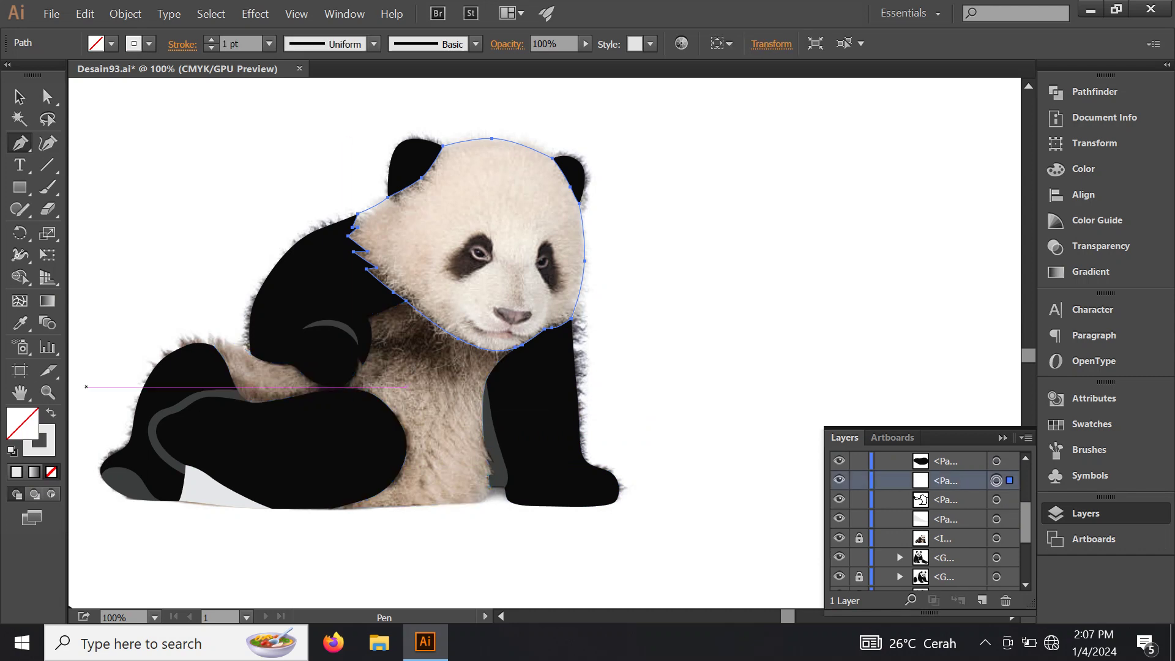
click(20, 322)
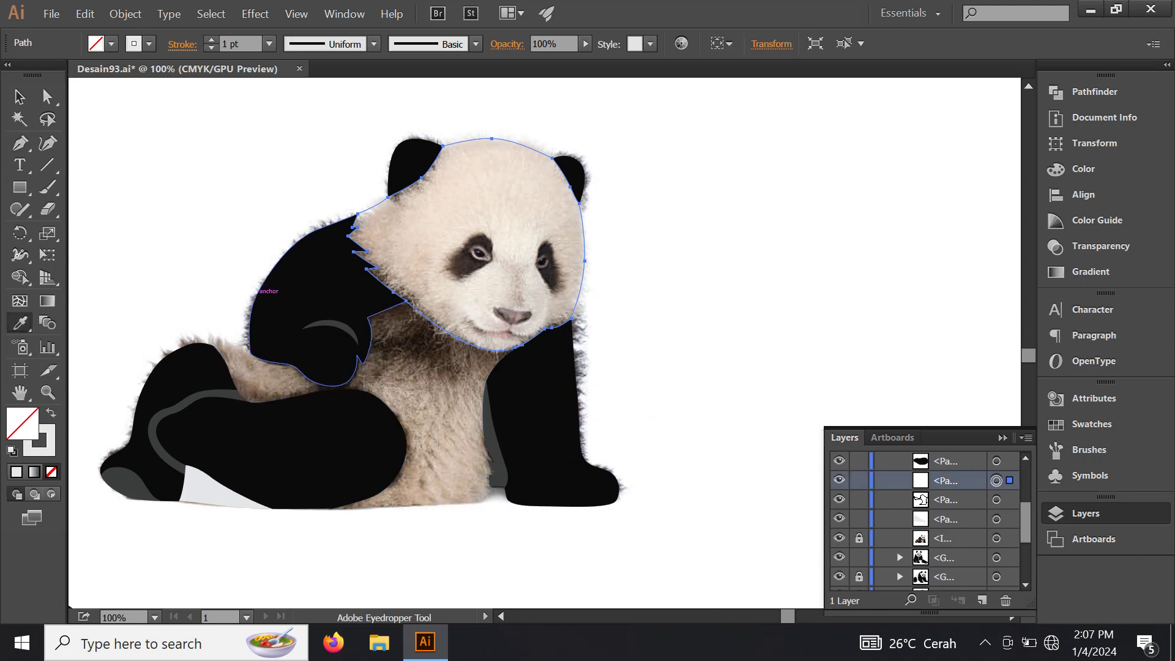
click(208, 483)
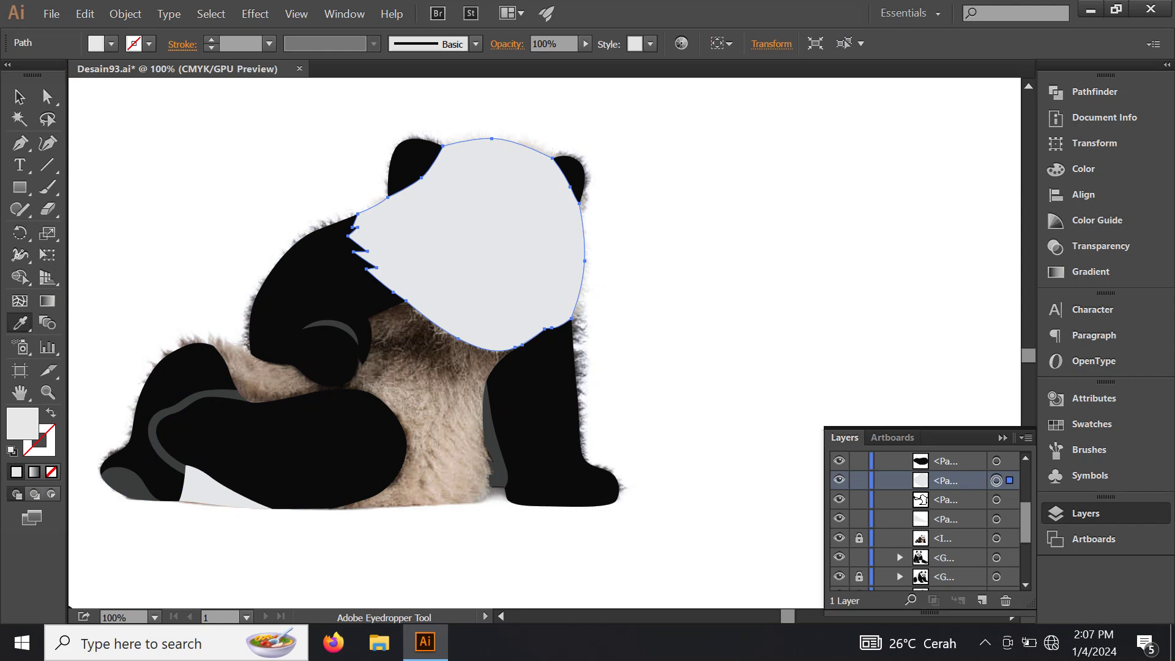
click(997, 499)
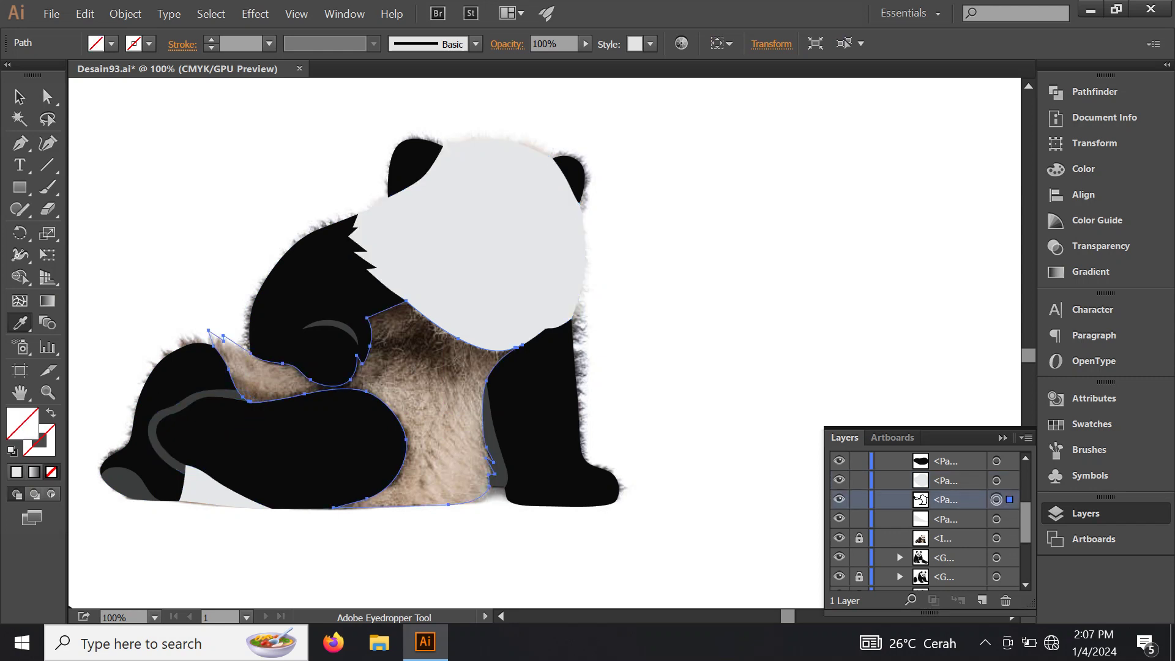
click(214, 490)
key(ctrl+z)
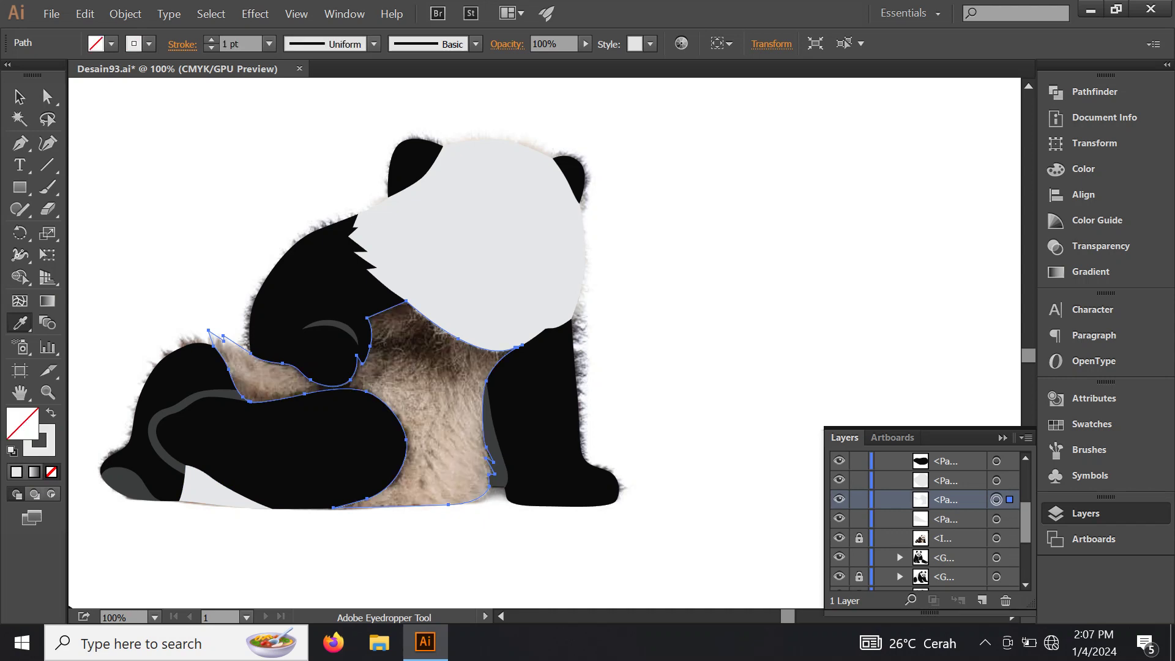
Step: Pen-draw a curved shadow band under the panda's chin, then zoom back to 100%
scroll(451, 325, up, 3)
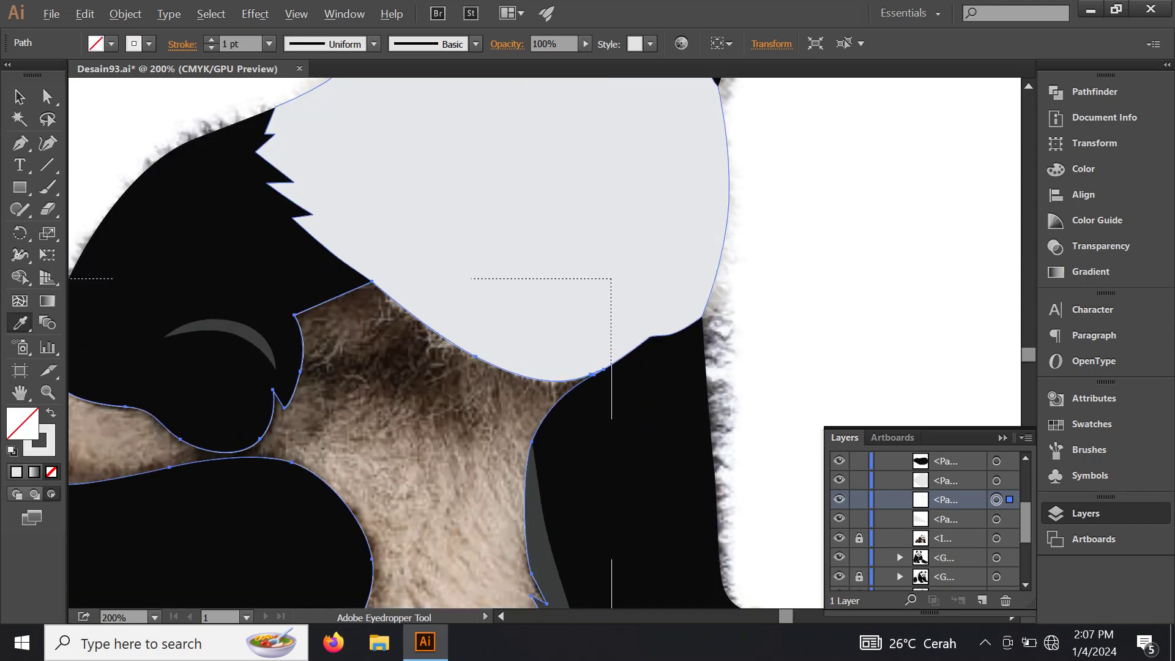
key(p)
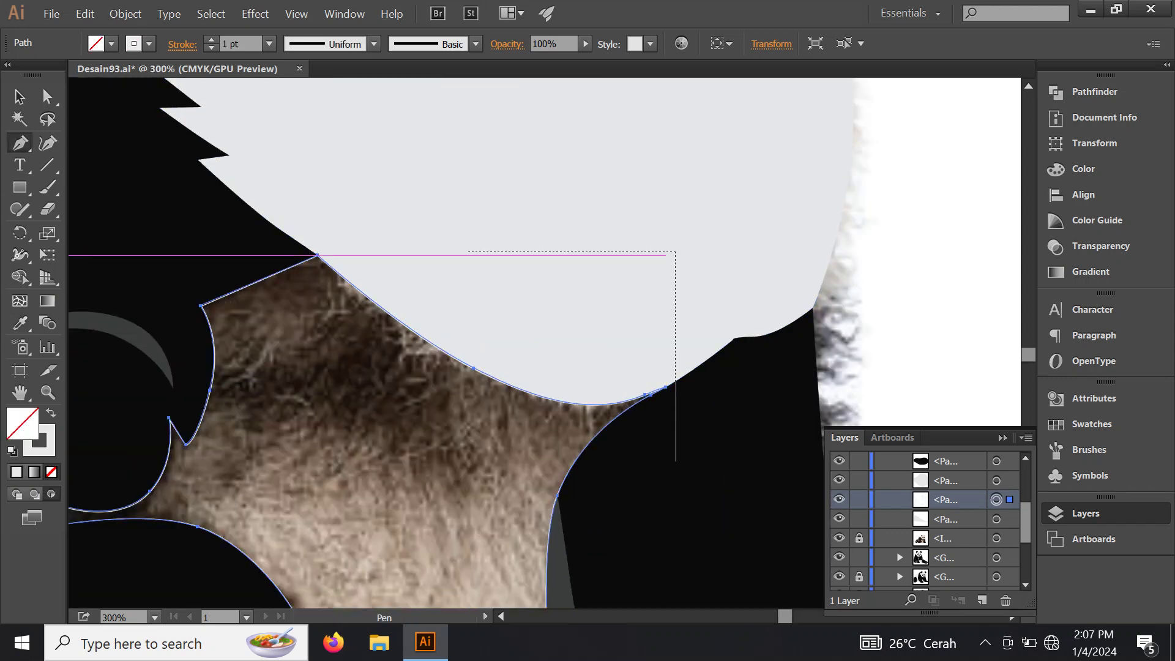
key(ctrl+7)
click(268, 242)
drag(474, 396, 589, 454)
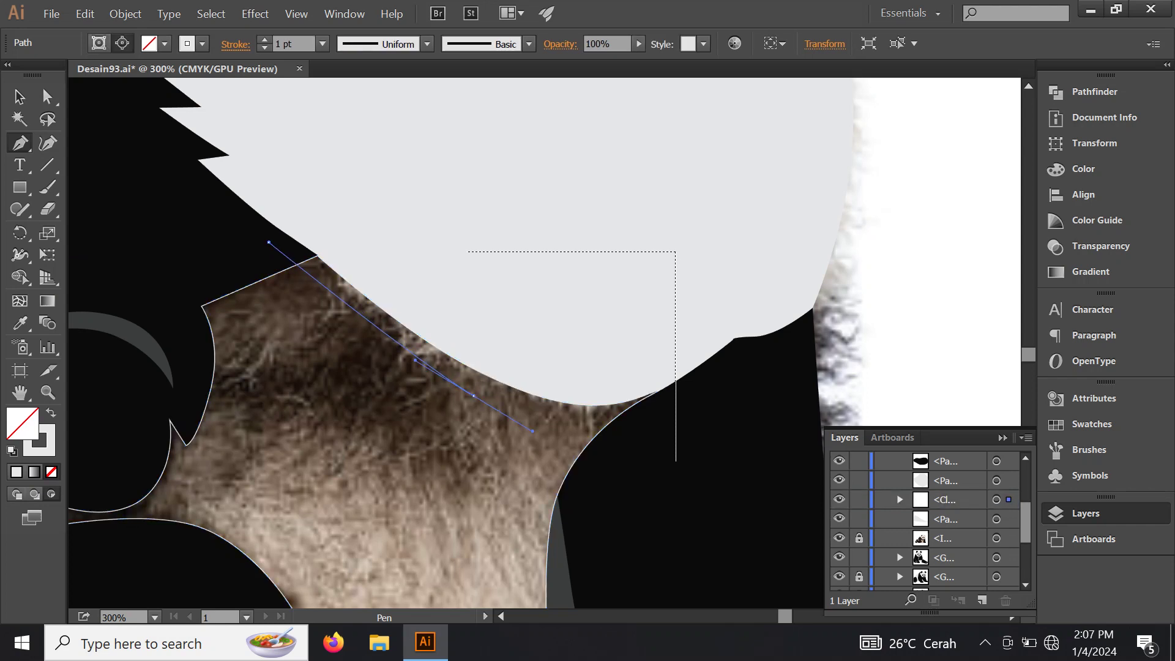
drag(683, 404, 684, 355)
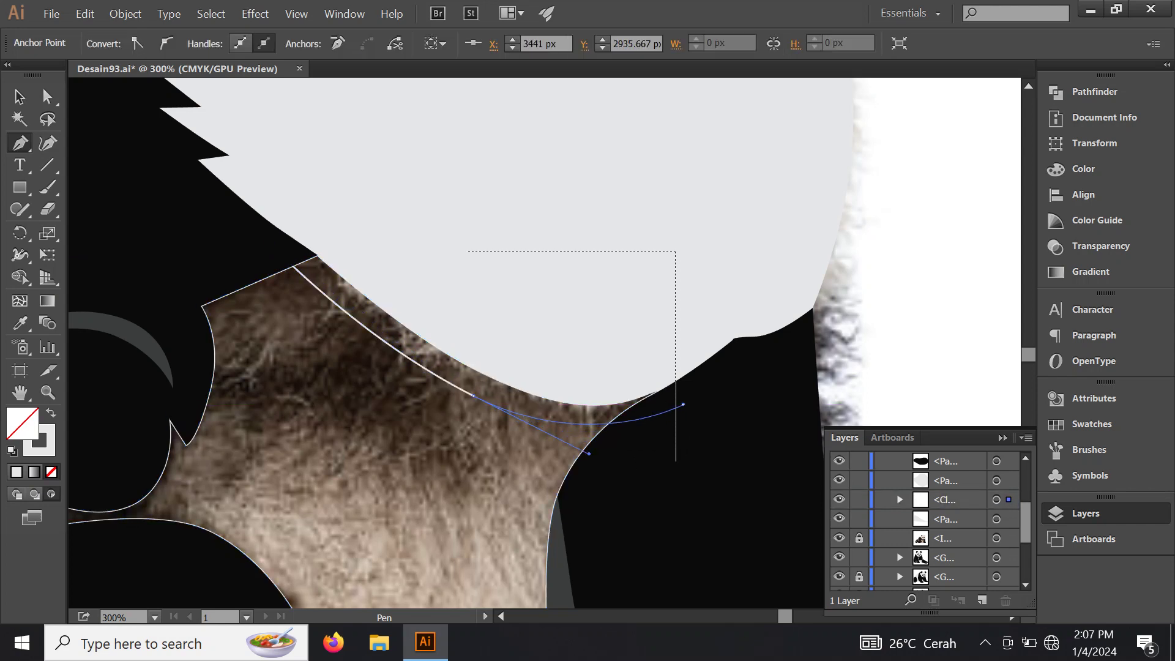
mouse_move(497, 345)
mouse_down()
mouse_move(307, 213)
mouse_move(358, 337)
mouse_up()
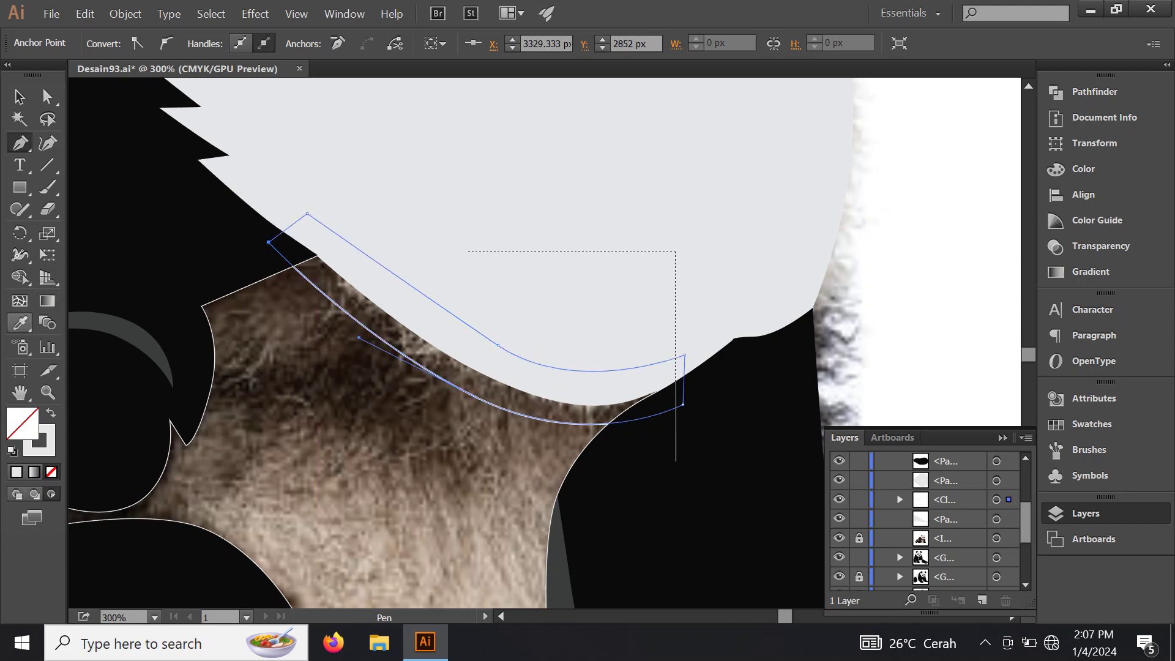
key(ctrl+1)
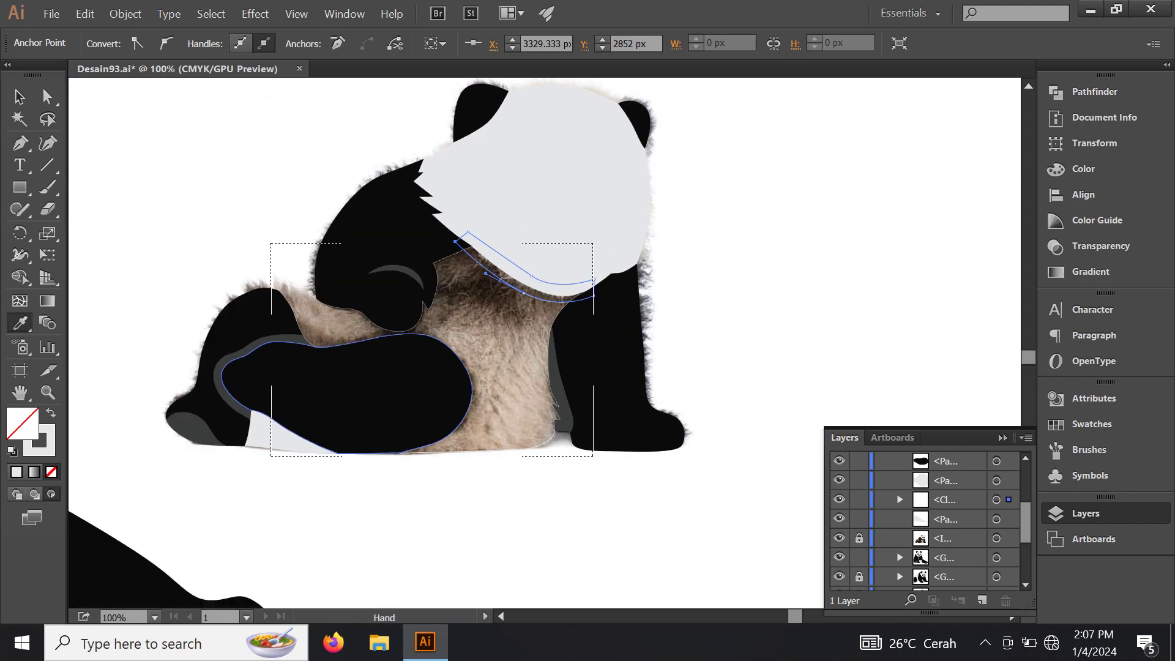
drag(429, 306, 446, 306)
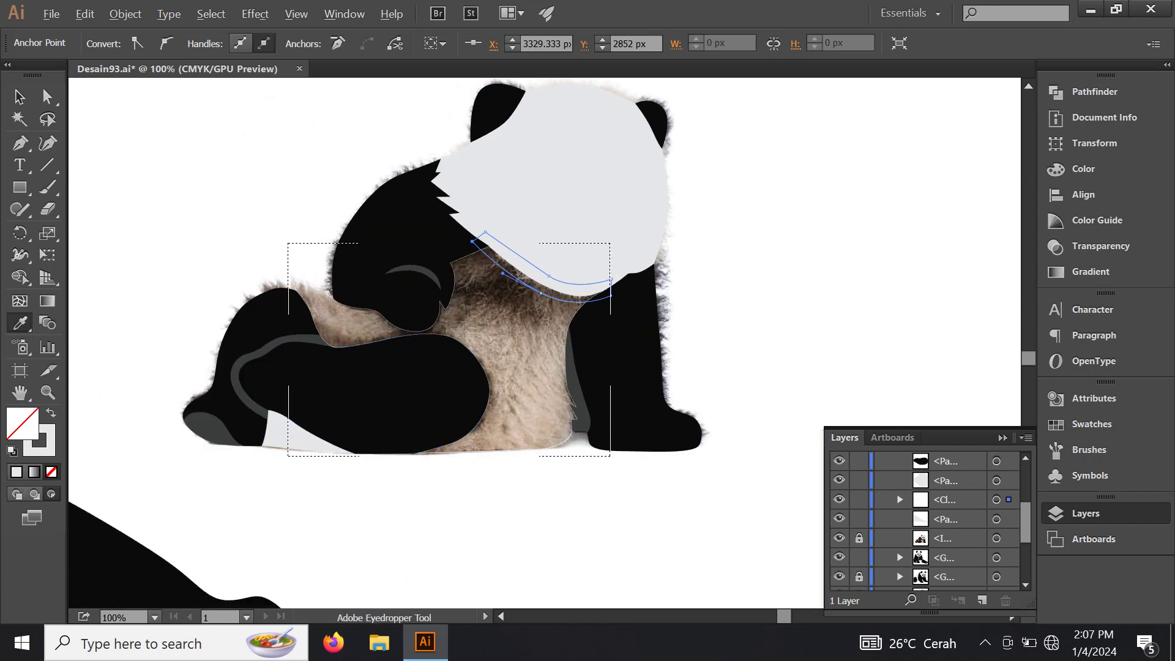
Step: Sample grey from a finished panda's face onto the chest, then return to Normal draw mode
key(ctrl+minus)
key(ctrl+minus)
key(ctrl+minus)
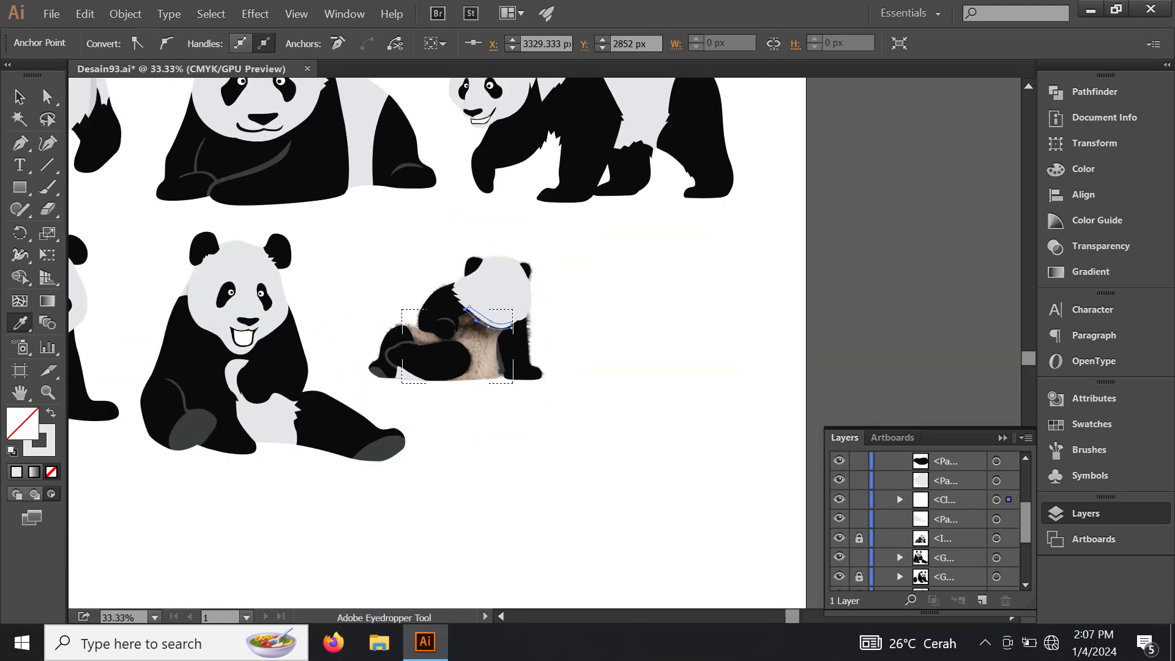
key(ctrl+1)
click(181, 273)
key(ctrl+minus)
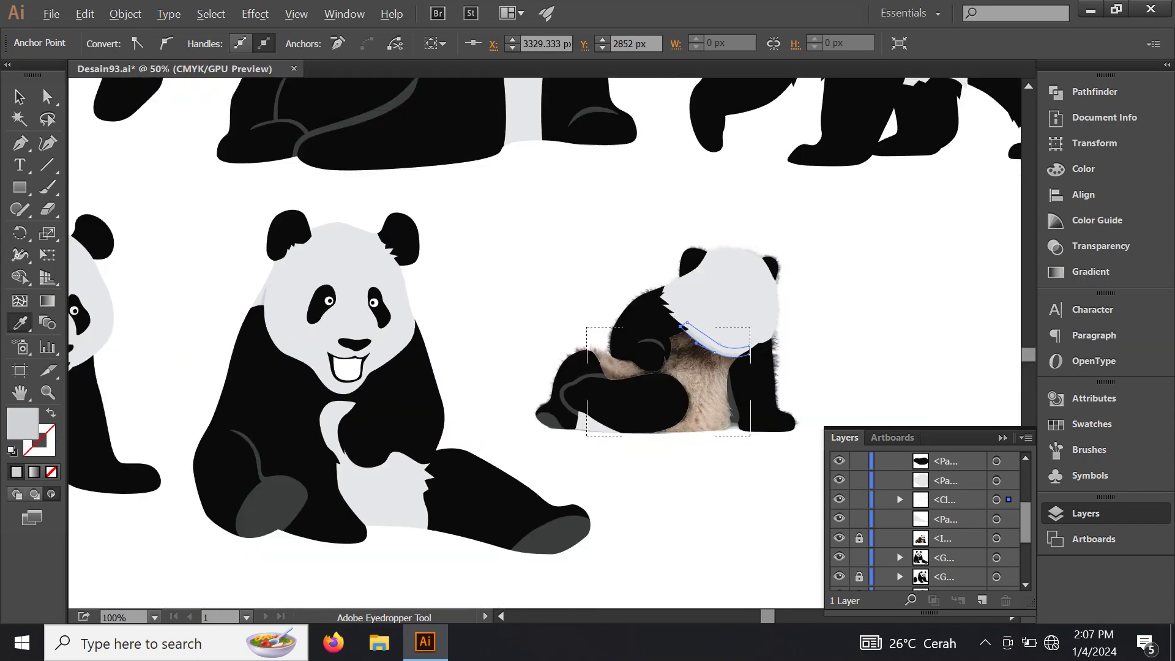
key(ctrl+minus)
key(ctrl+plus)
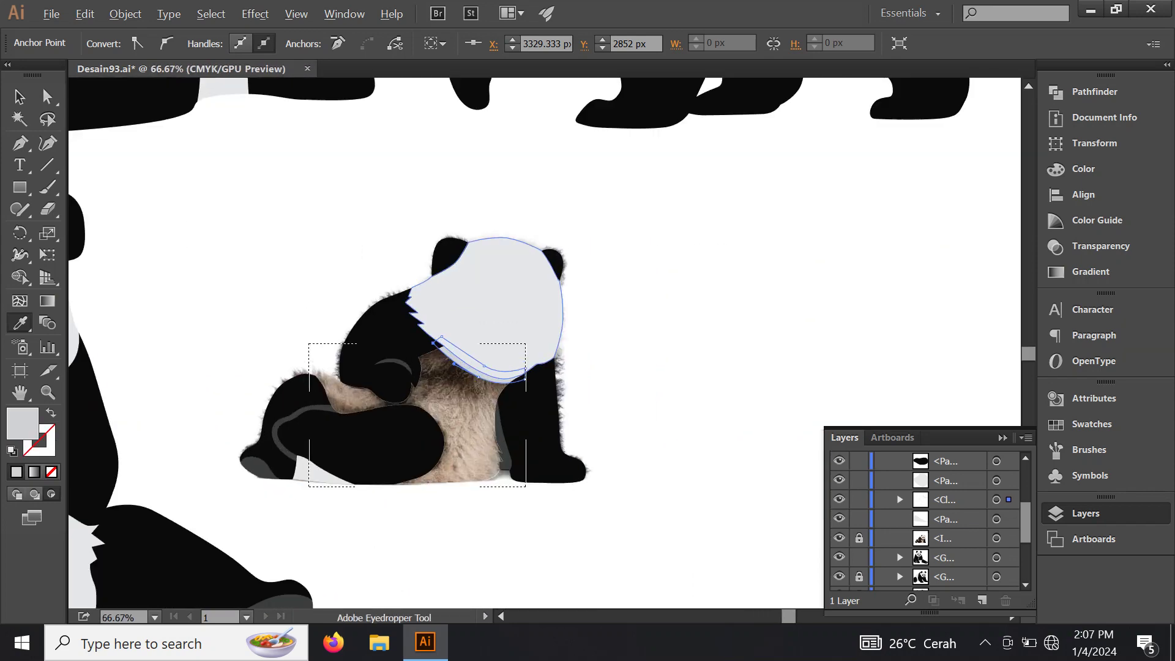
key(ctrl+plus)
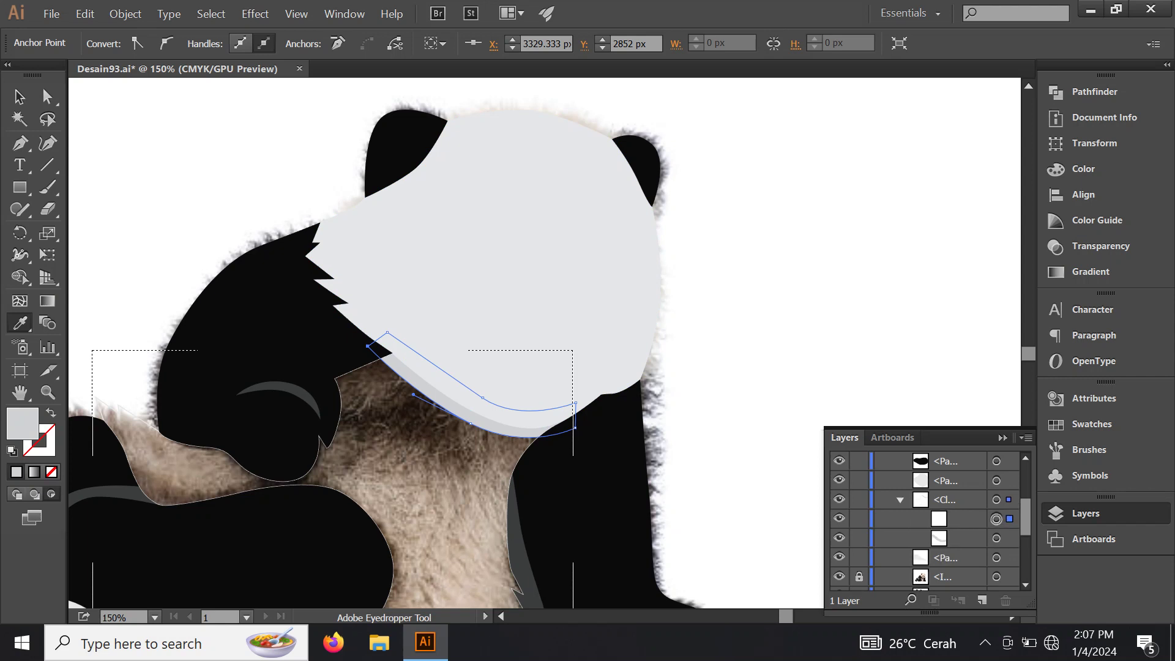
click(502, 257)
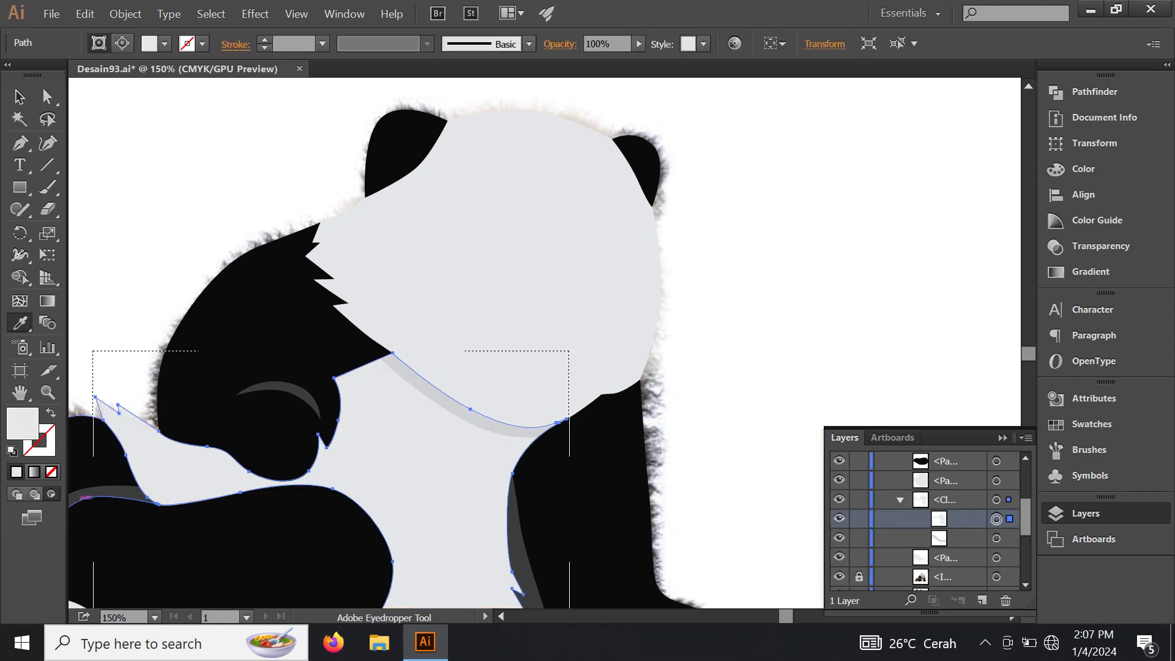
key(shift+d)
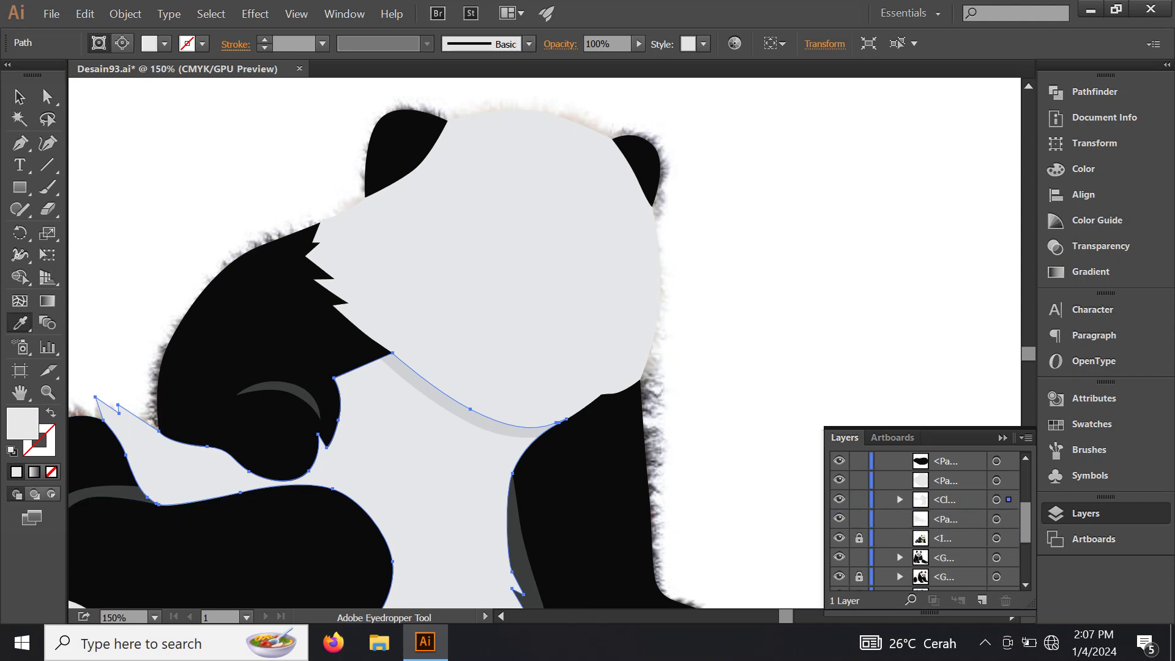
ctrl+click(502, 257)
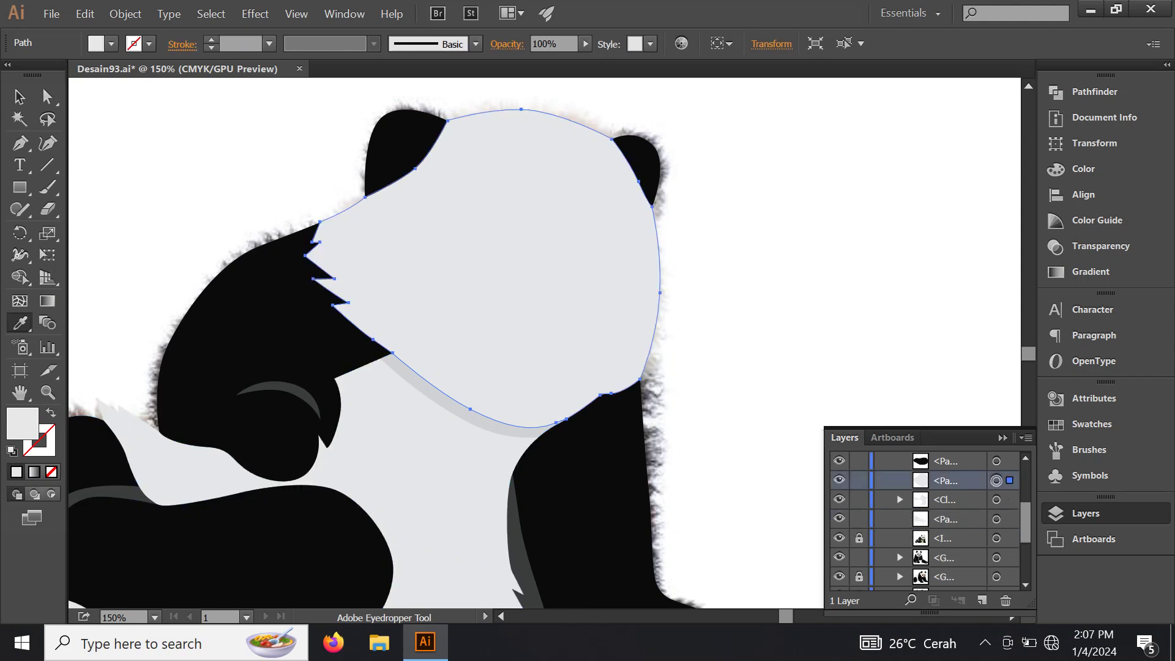
Step: Clear the head's fill and set Draw Inside mode, zoomed in on the nose
key(shift+x)
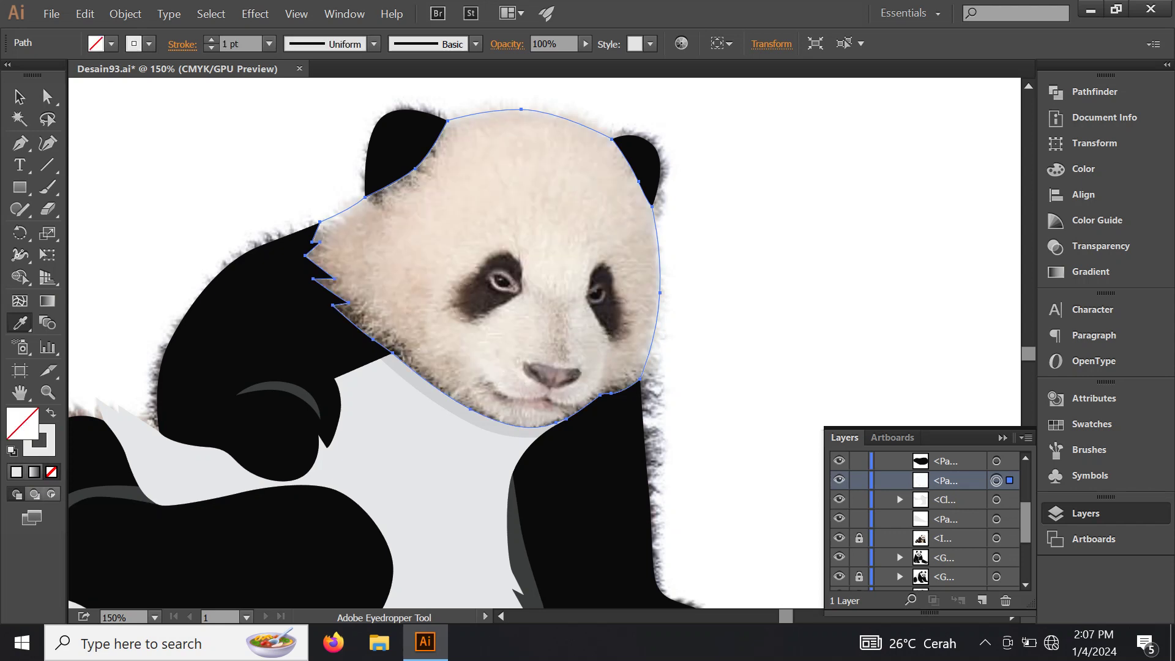
key(shift+d)
key(shift+d)
key(ctrl+equal)
key(ctrl+equal)
key(ctrl+equal)
key(ctrl+equal)
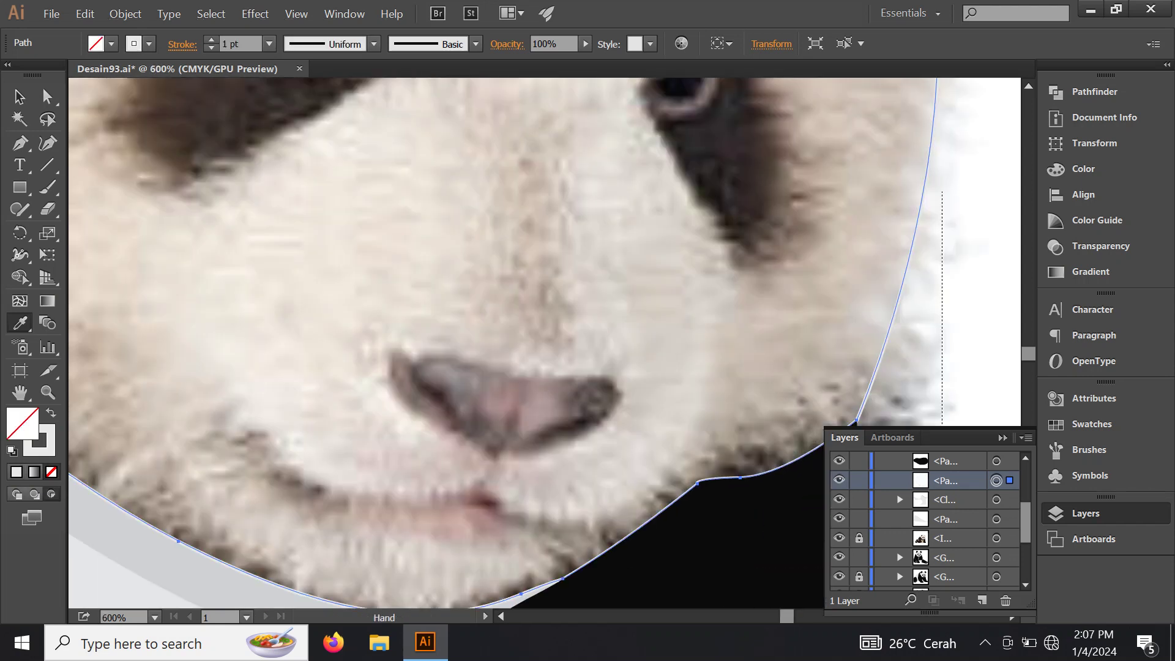
key(p)
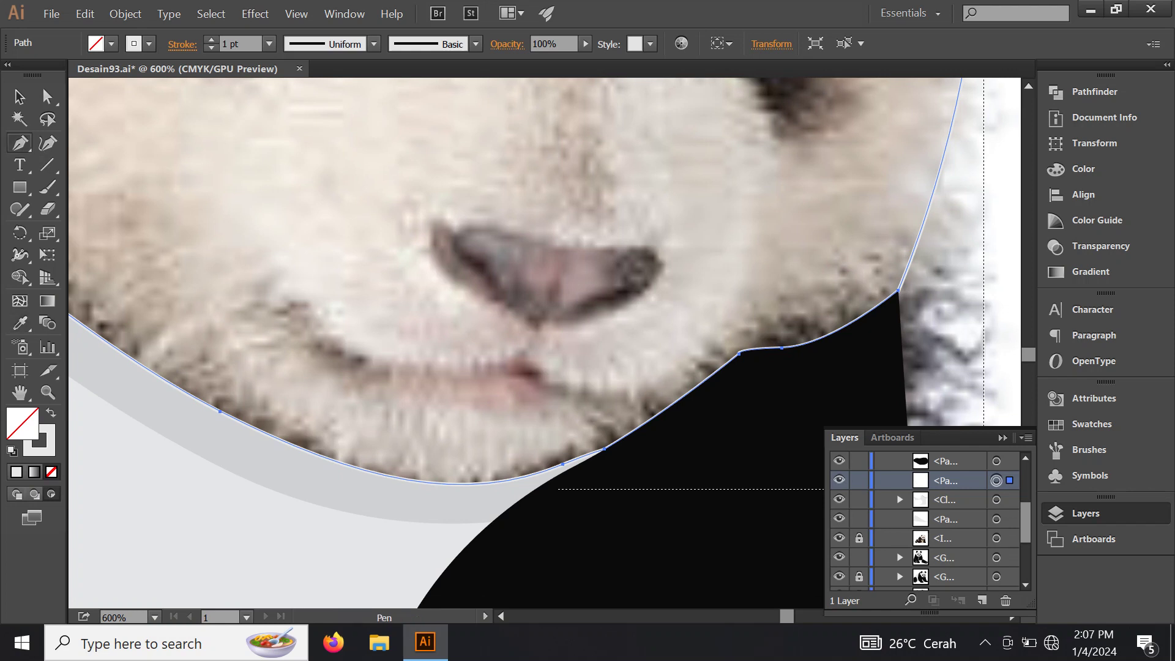
scroll(511, 245, up, 1)
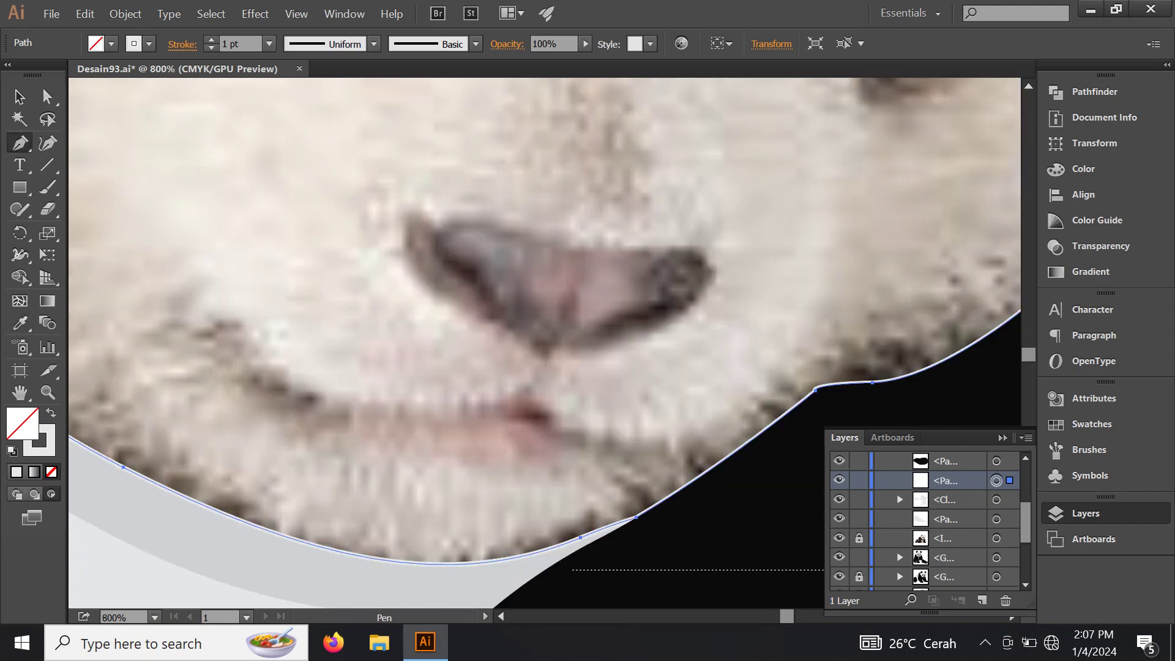
Step: Trace a closed curved outline around the panda's nose
click(465, 314)
scroll(438, 279, up, 2)
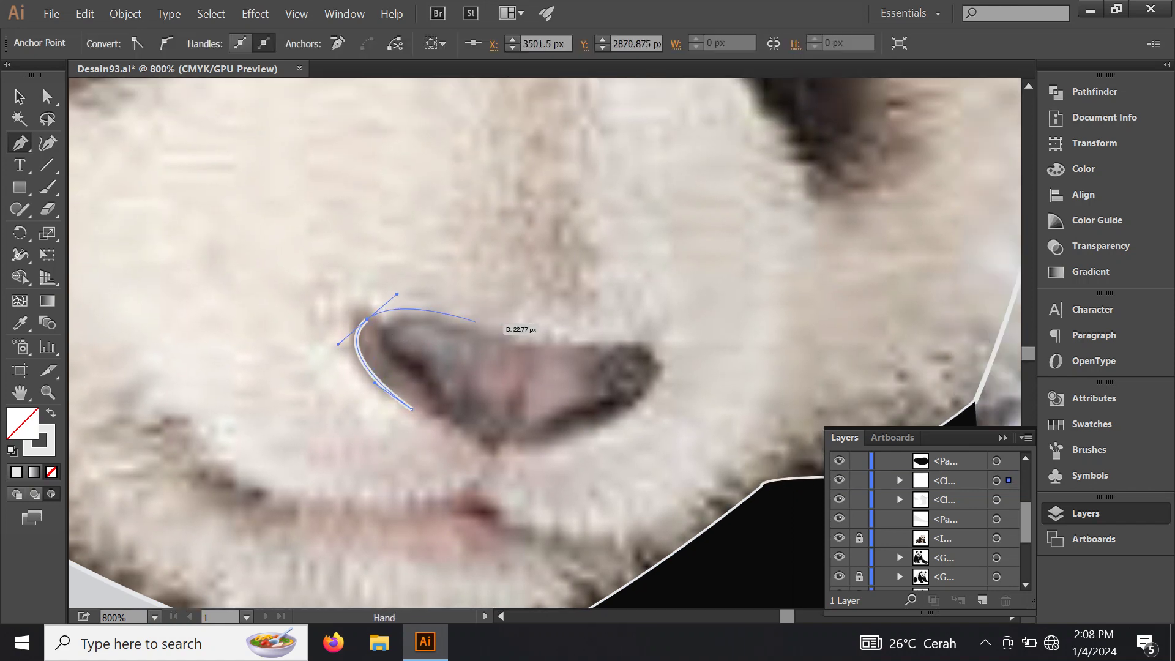
click(517, 338)
drag(612, 350, 672, 360)
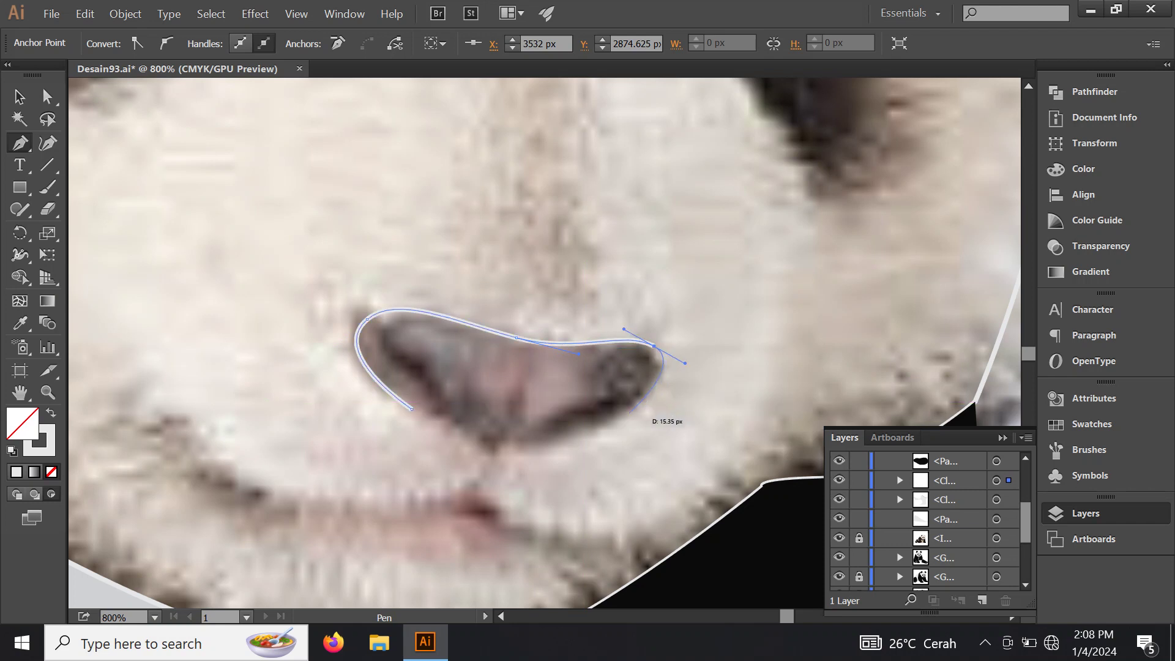
drag(609, 418, 602, 420)
drag(486, 450, 454, 449)
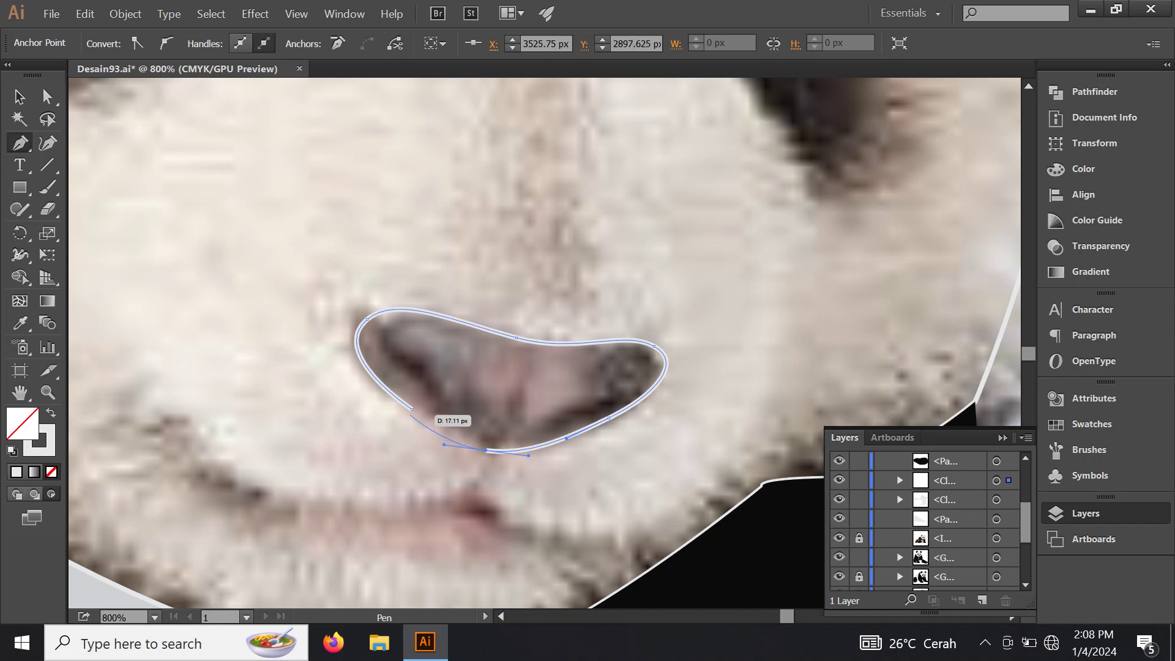
drag(411, 409, 375, 383)
click(368, 319)
Step: Fill the nose solid black sampled from a body patch, then zoom back in
key(ctrl+minus)
key(ctrl+minus)
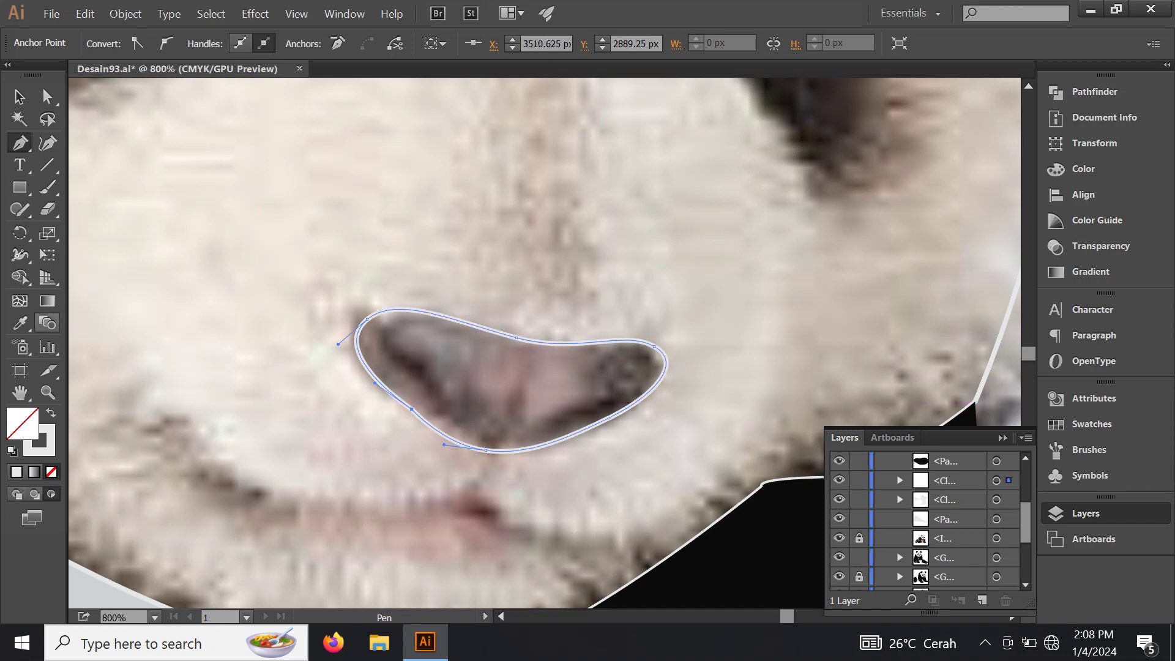
click(20, 323)
key(ctrl+minus)
key(ctrl+minus)
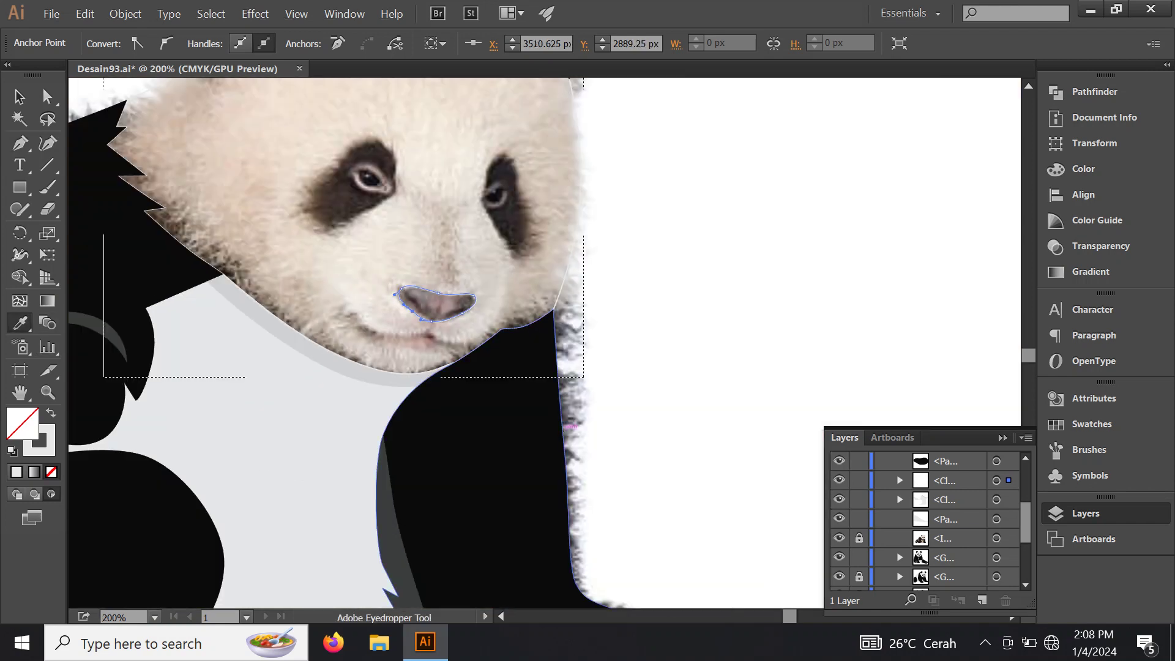
click(568, 425)
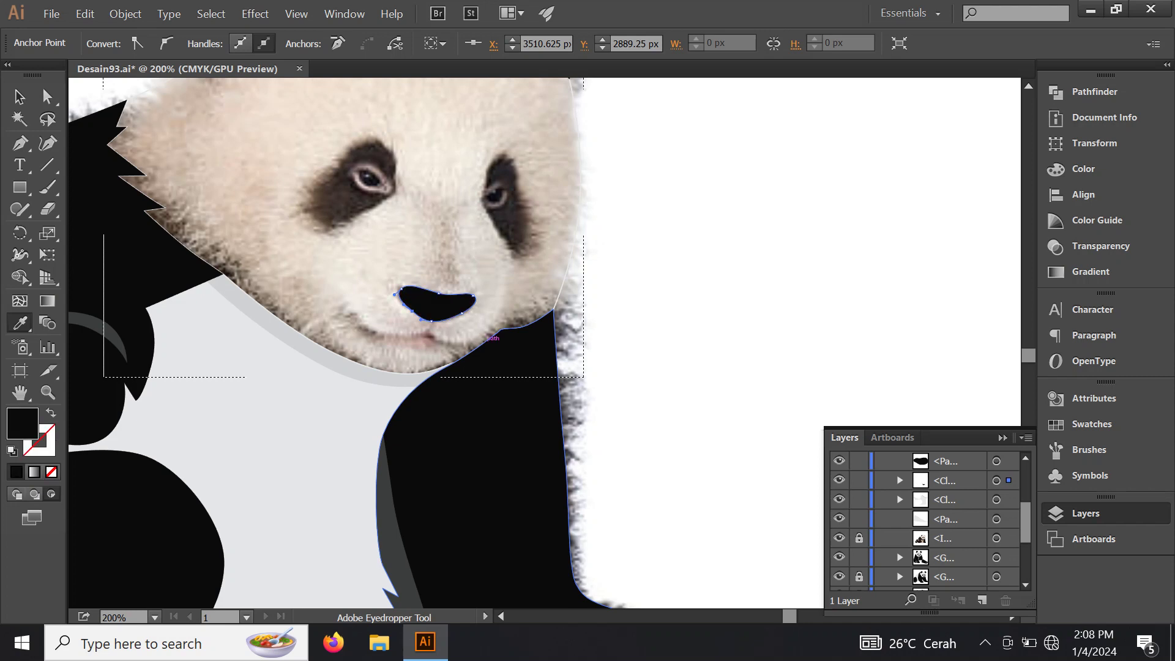
click(19, 143)
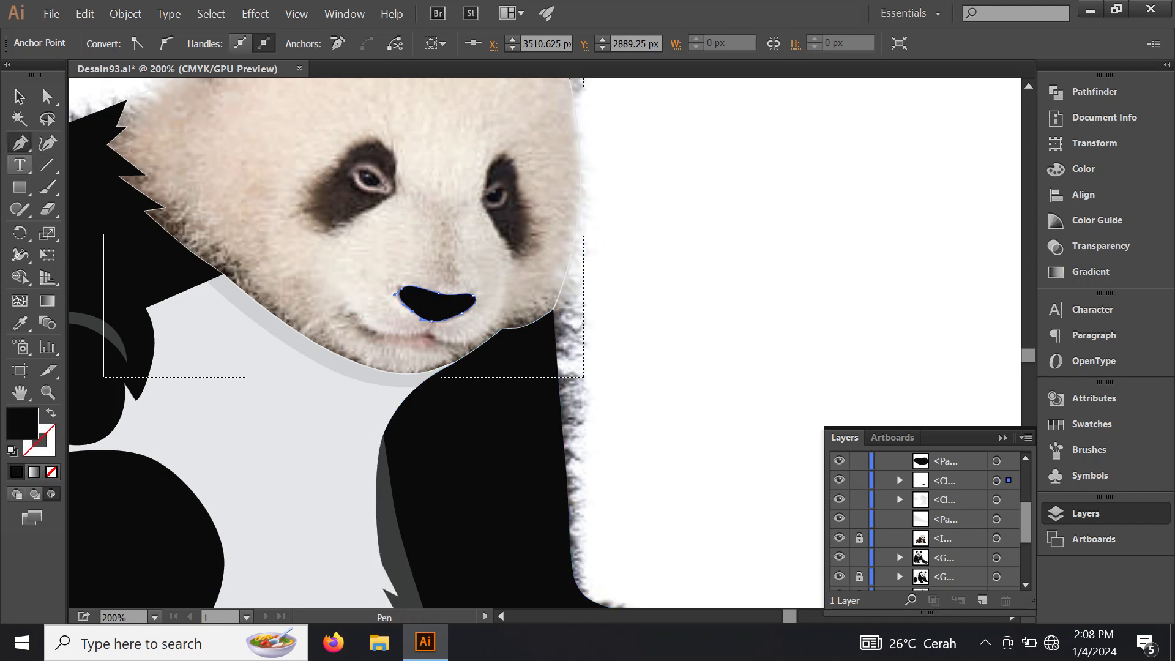
key(ctrl+plus)
key(ctrl+plus)
key(ctrl+plus)
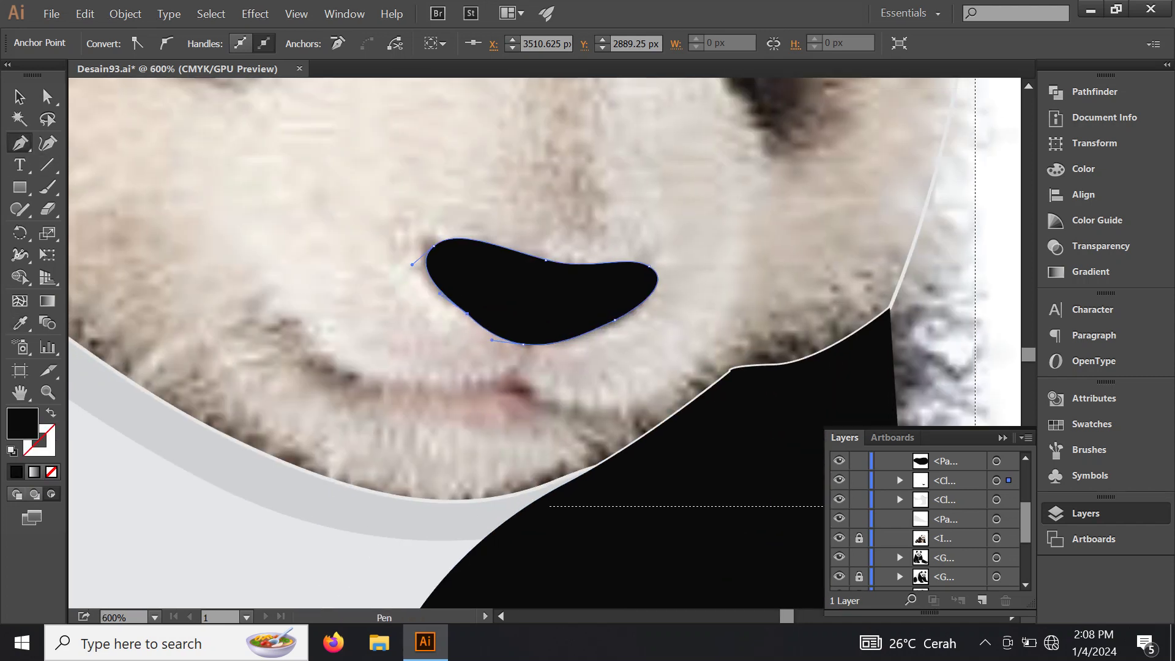
key(ctrl+plus)
key(ctrl+plus)
Step: Trace a thin closed curved mouth shape under the nose along the photo's mouth line
scroll(532, 384, down, 1)
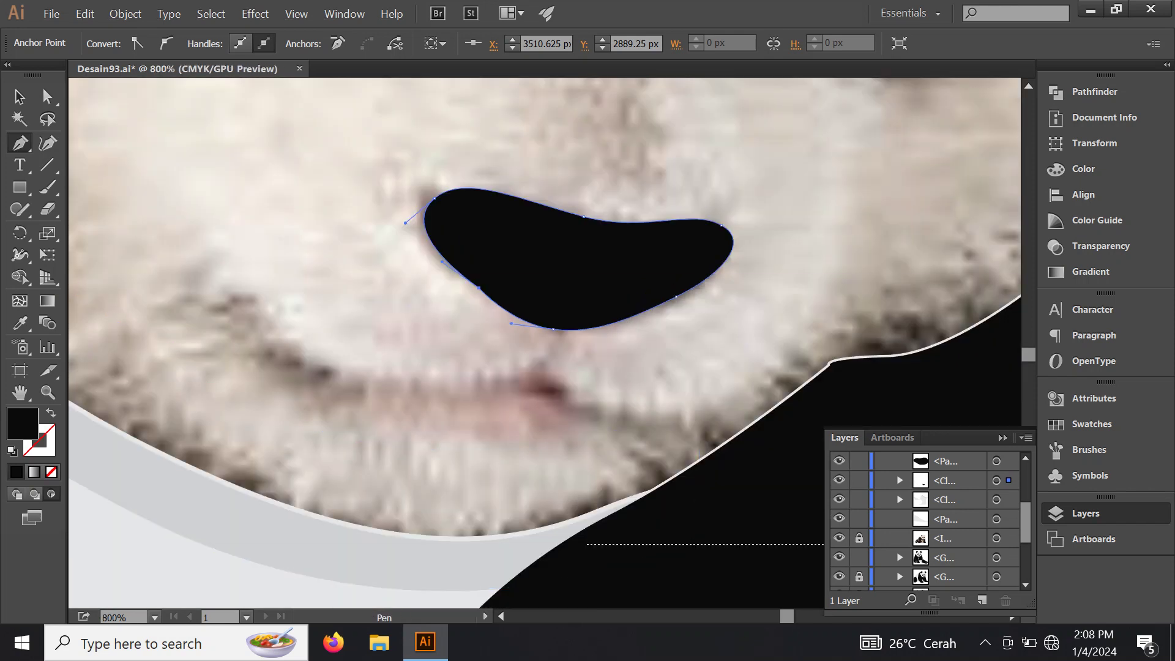
drag(635, 413, 677, 415)
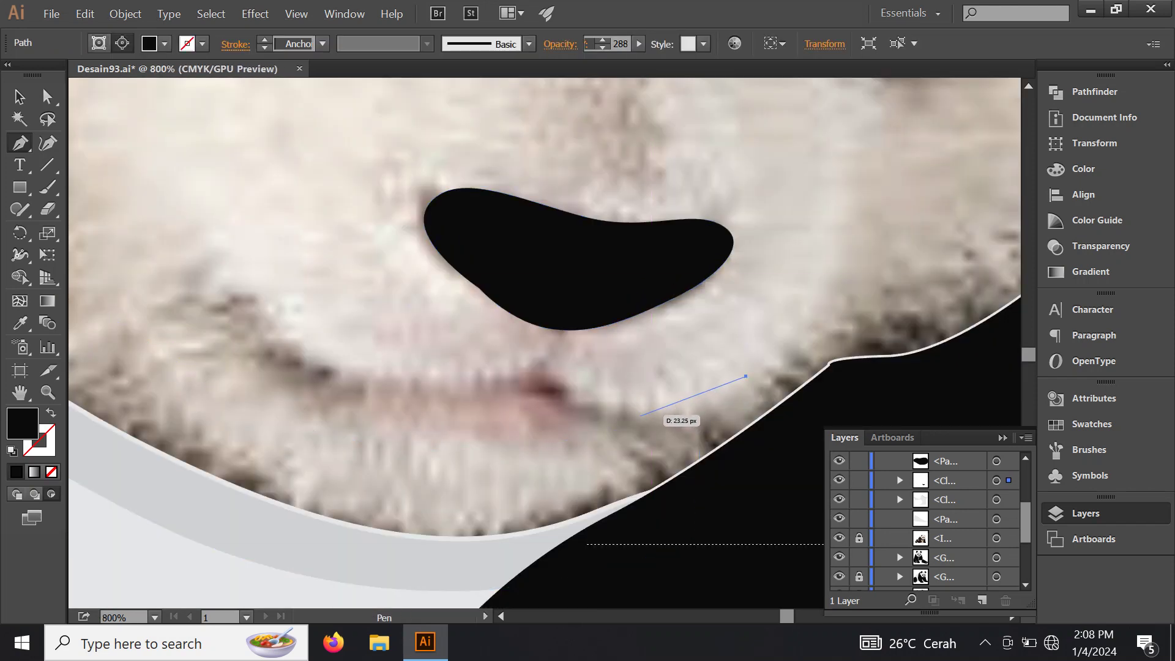
click(747, 376)
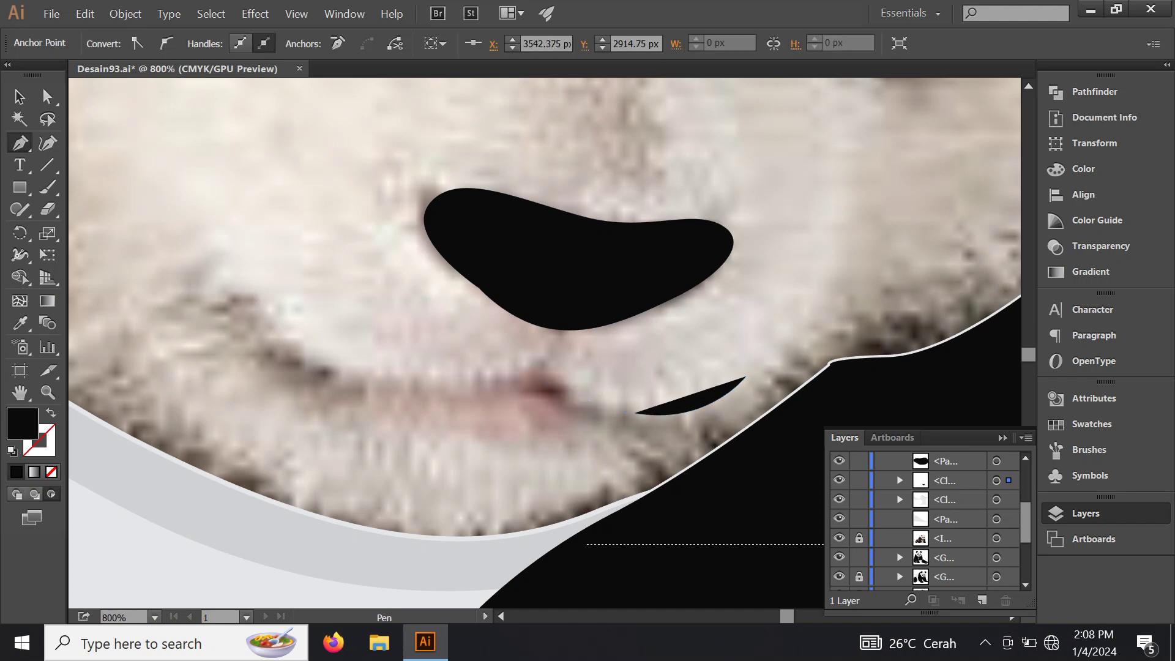
click(541, 374)
mouse_move(378, 401)
mouse_down()
mouse_move(509, 408)
mouse_move(443, 369)
mouse_up()
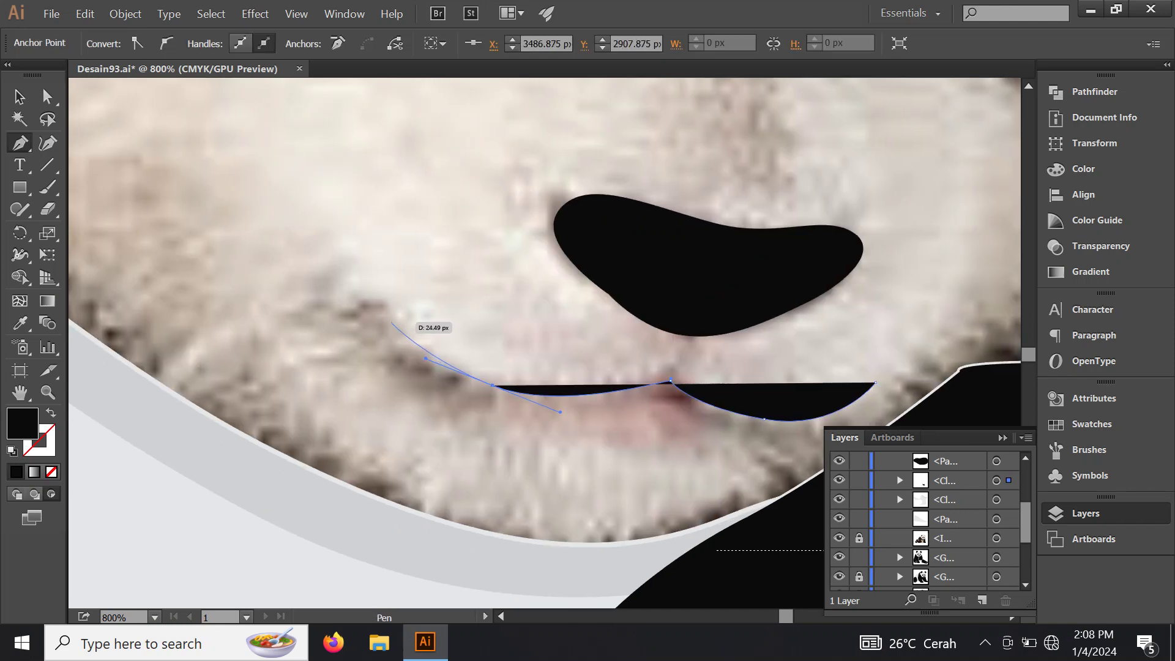
mouse_move(390, 321)
mouse_down()
mouse_move(376, 300)
mouse_move(337, 345)
mouse_up()
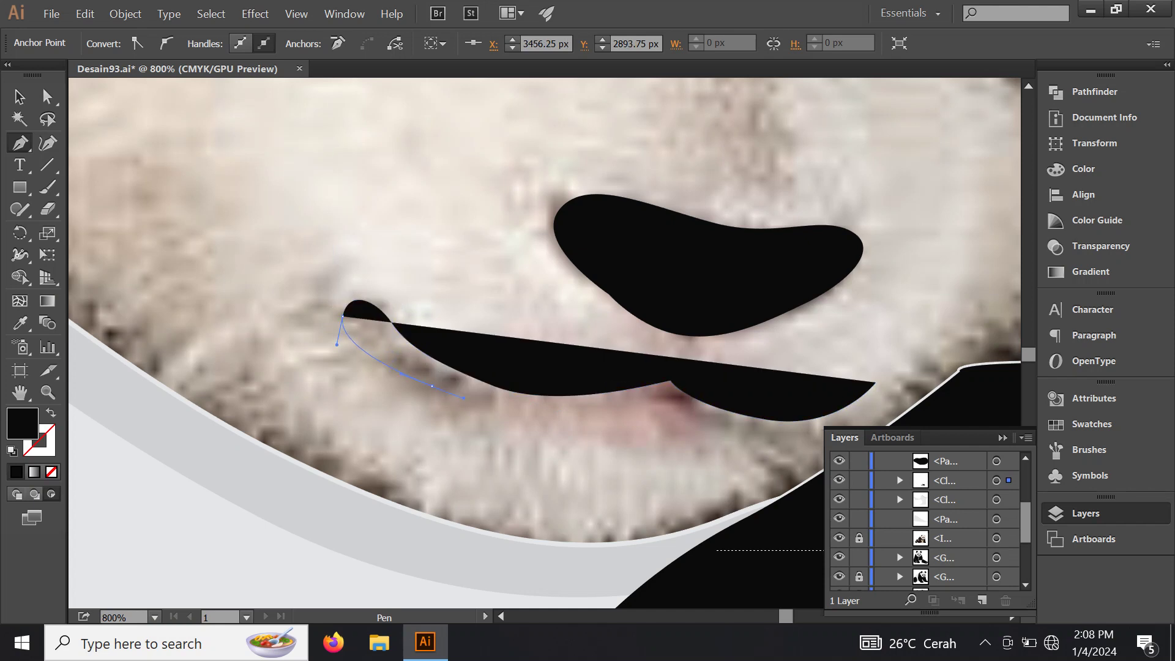
scroll(489, 404, up, 2)
scroll(521, 392, down, 2)
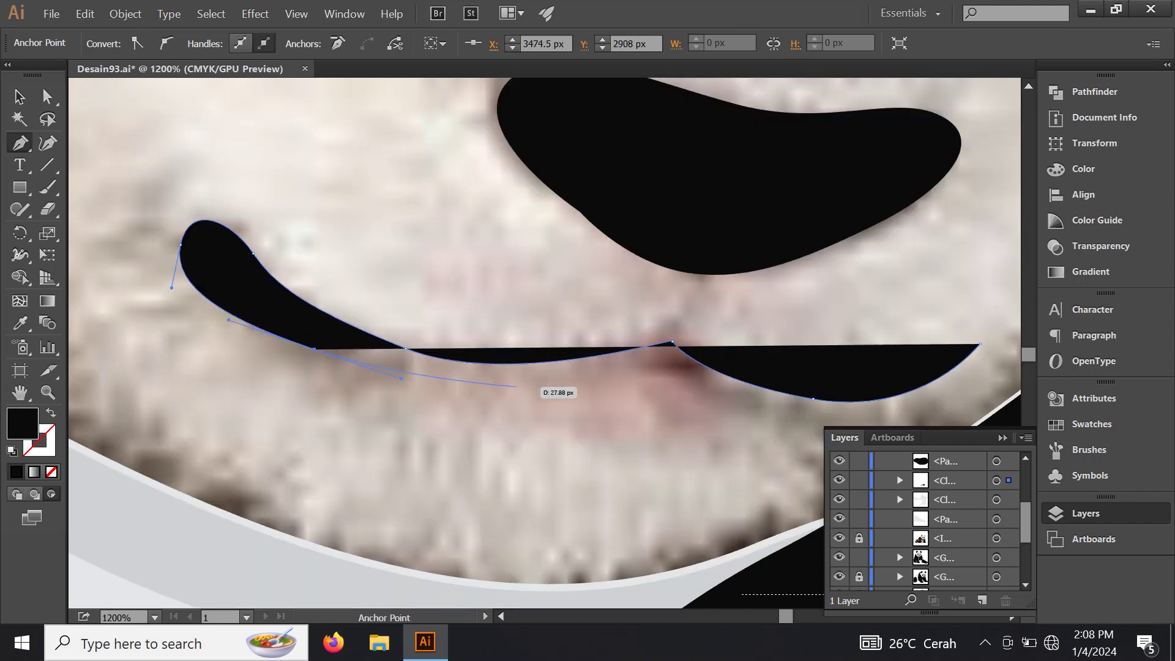
mouse_move(547, 386)
mouse_down()
mouse_move(636, 379)
mouse_move(380, 364)
mouse_up()
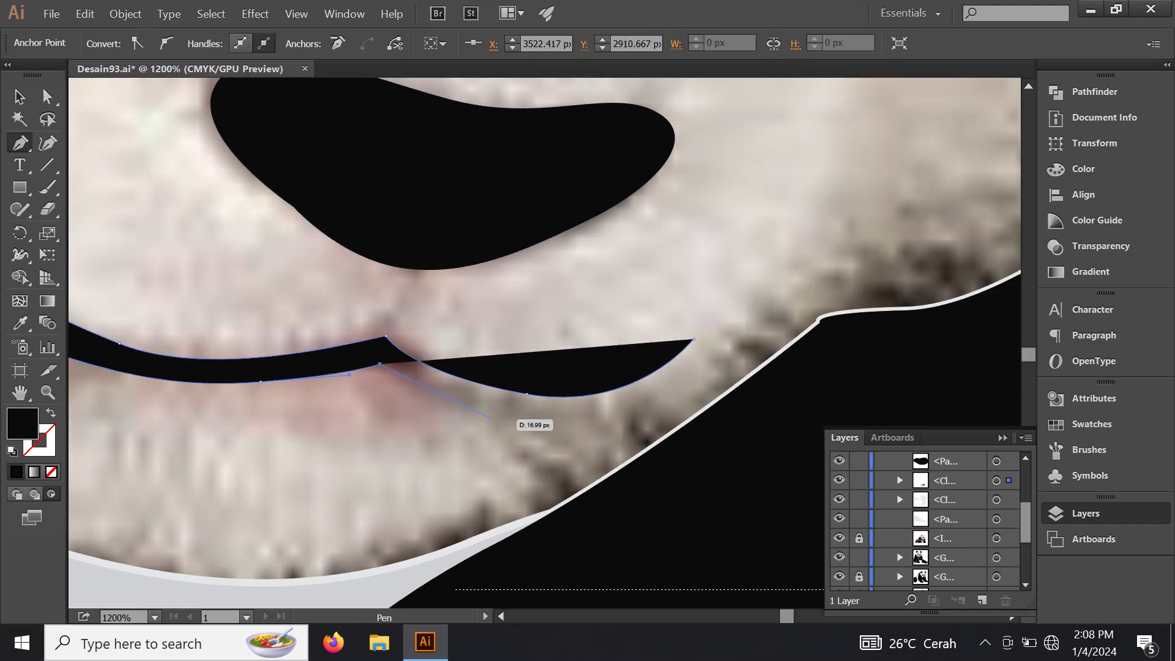
mouse_move(523, 406)
mouse_down()
mouse_move(581, 432)
mouse_move(626, 431)
mouse_up()
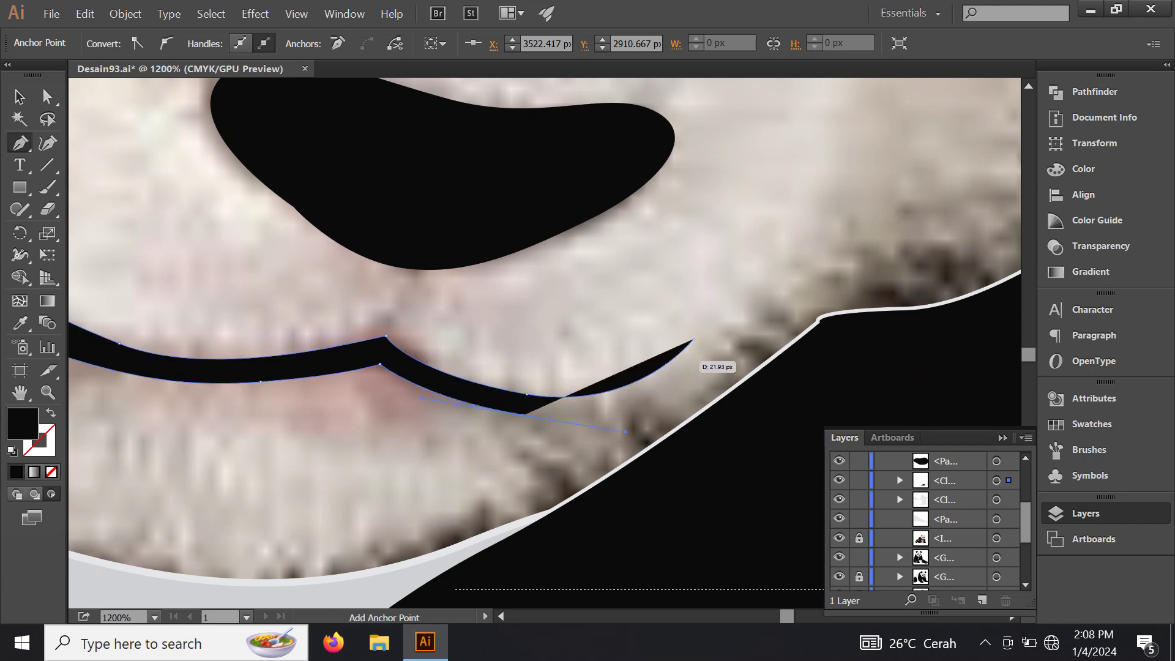
click(694, 338)
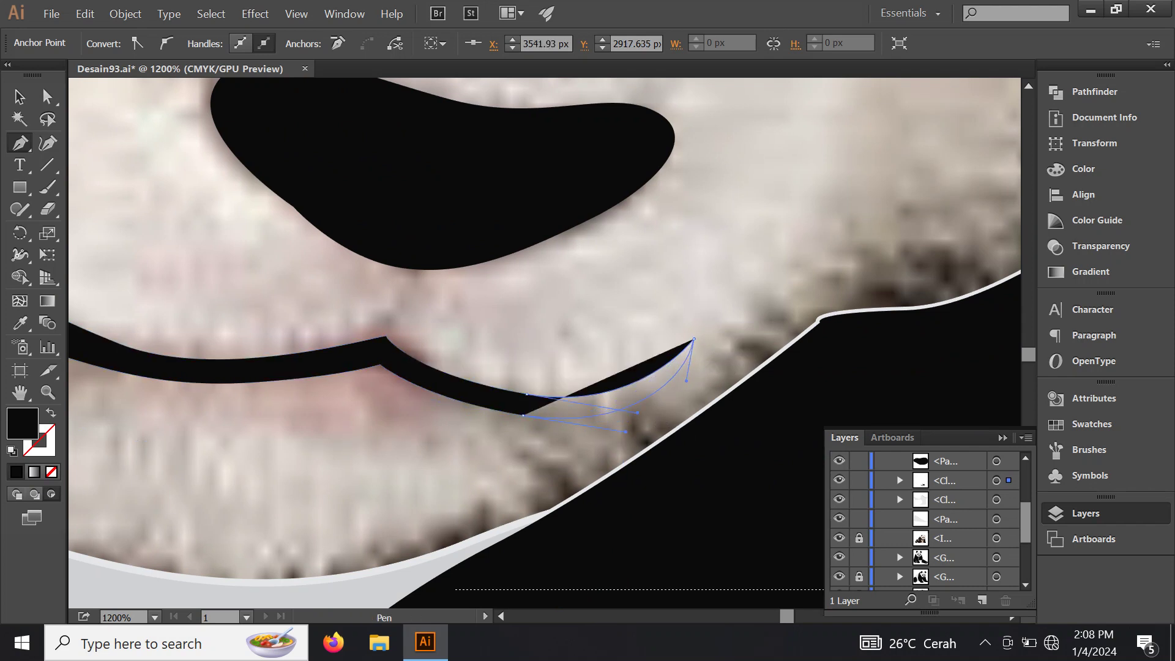
scroll(565, 326, down, 3)
scroll(488, 332, up, 5)
Step: Trace and close the black patch outline around the left eye
scroll(488, 332, up, 2)
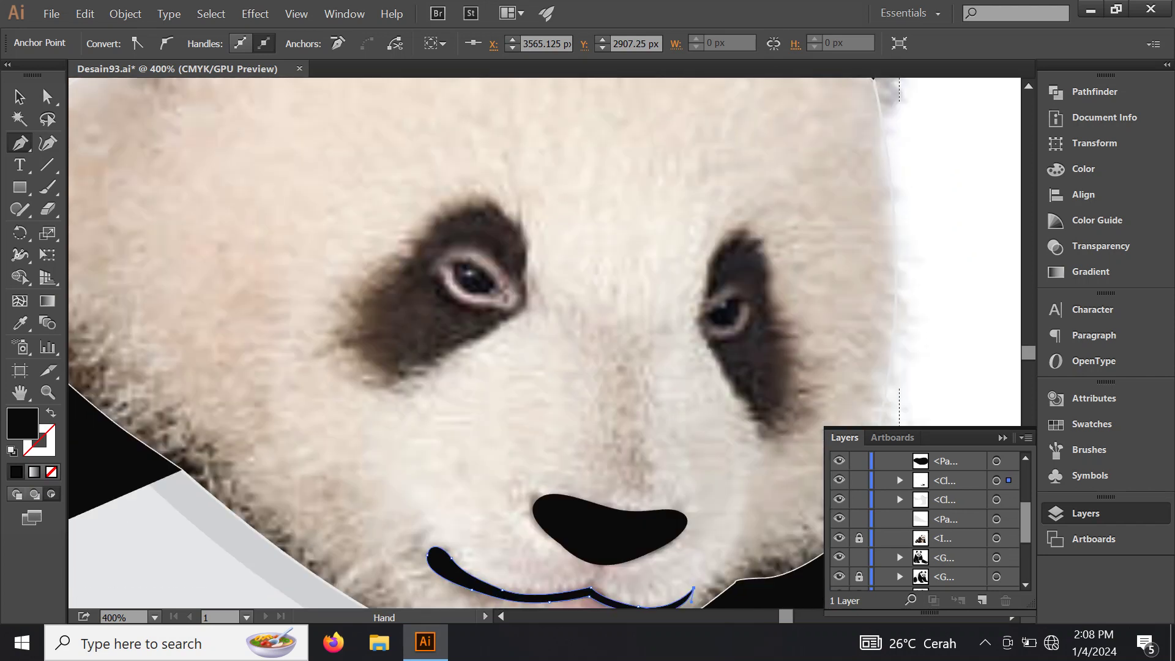
scroll(489, 333, up, 2)
scroll(489, 332, up, 2)
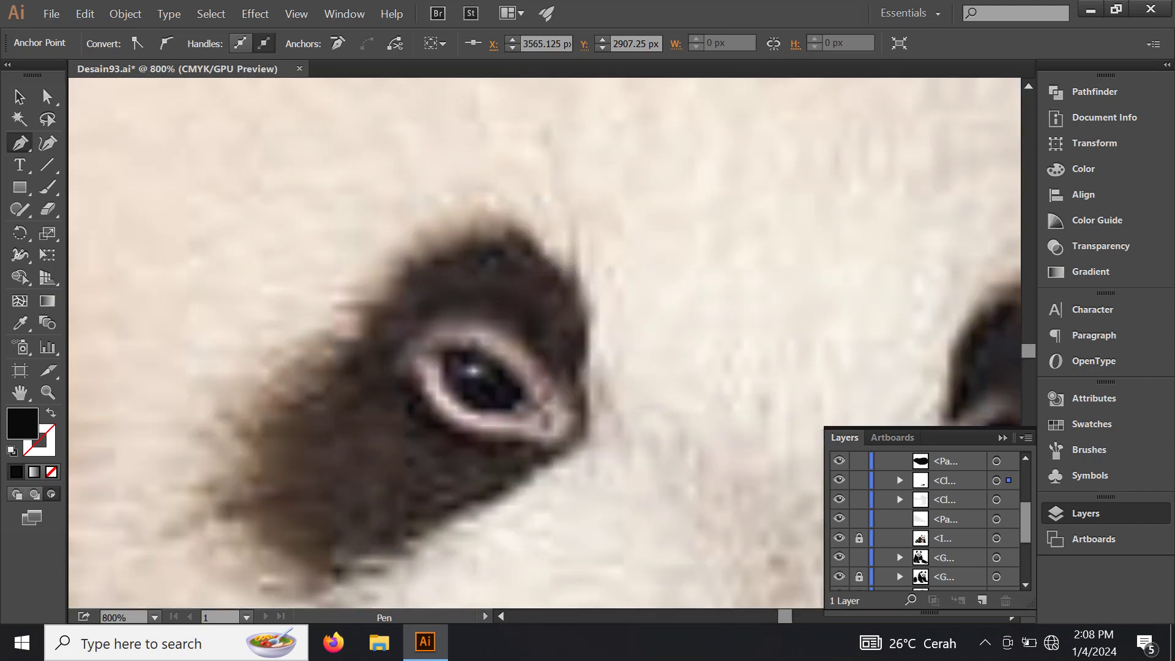
drag(518, 229, 473, 217)
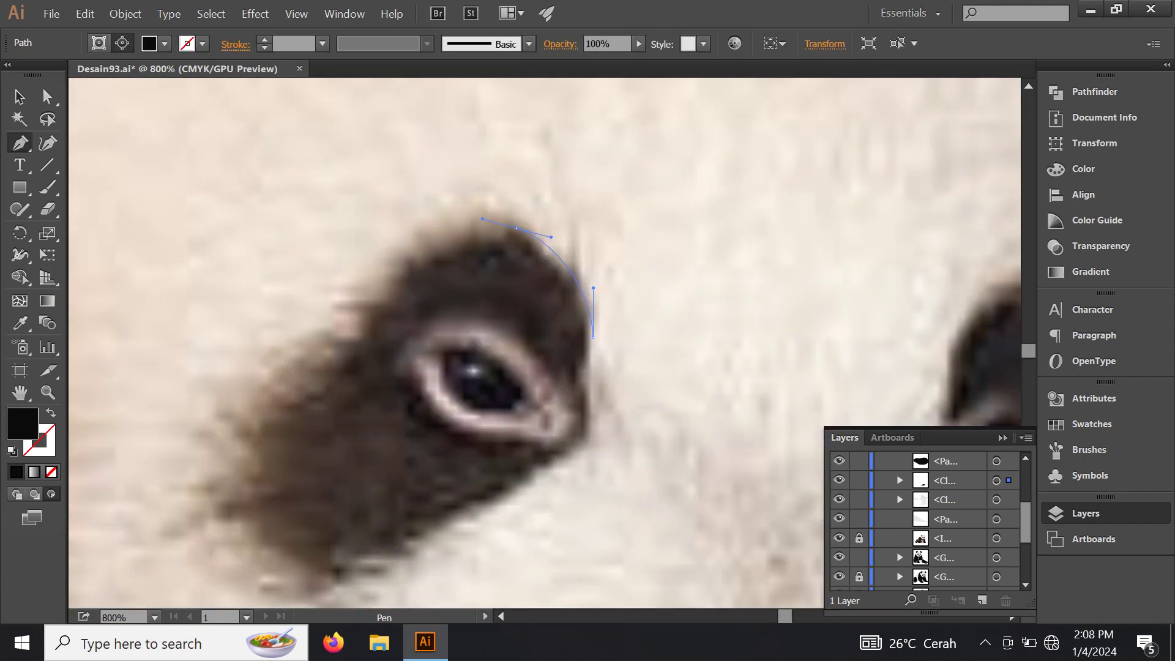
click(376, 300)
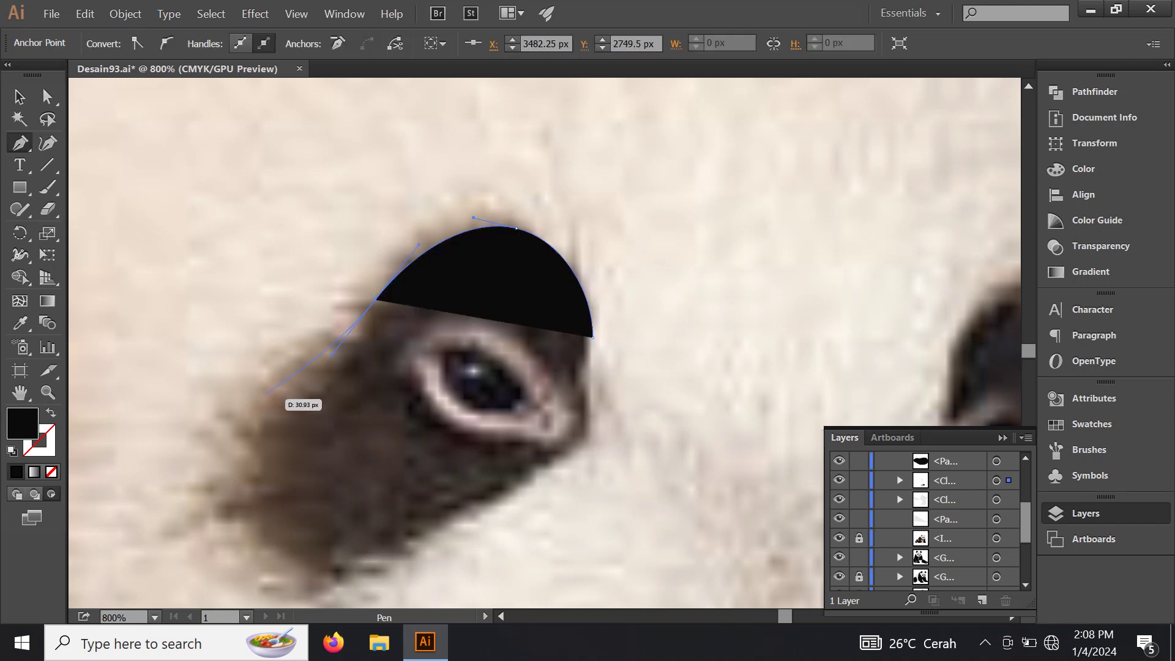
drag(242, 427, 221, 470)
drag(269, 508, 292, 382)
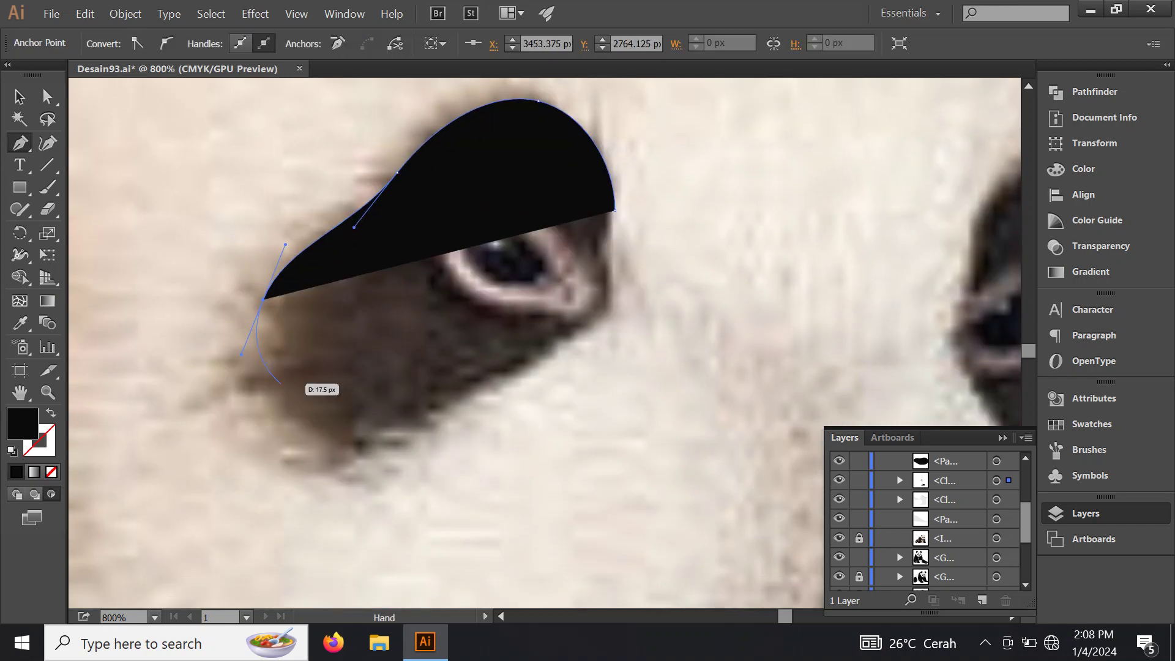
drag(314, 442, 371, 460)
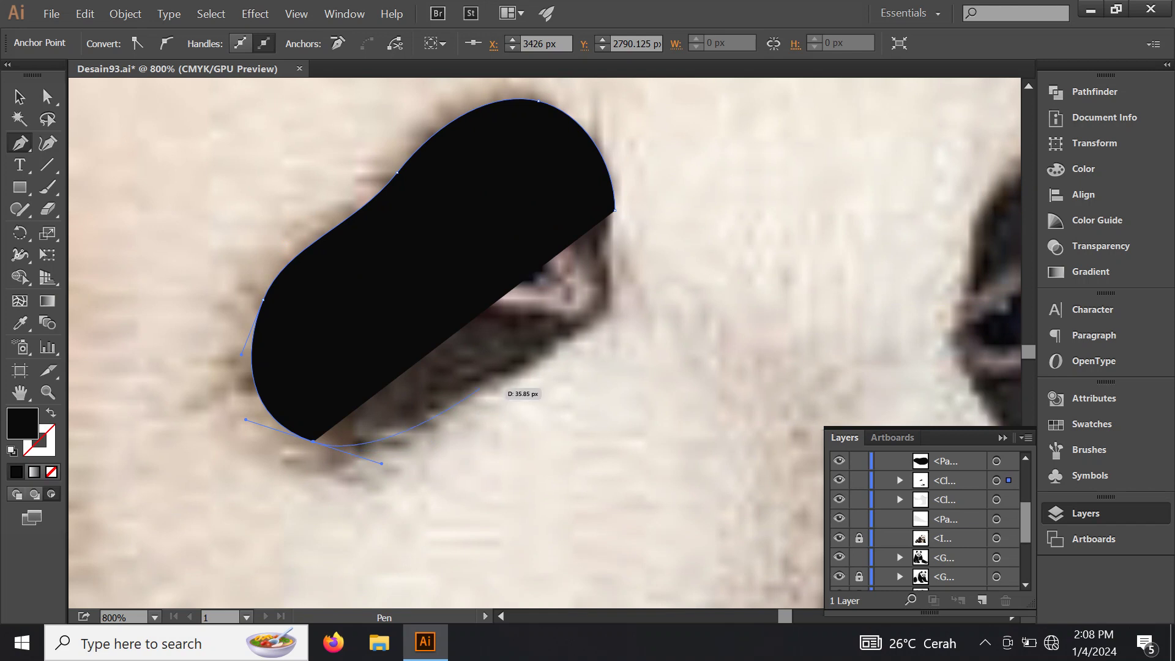
drag(489, 382, 522, 371)
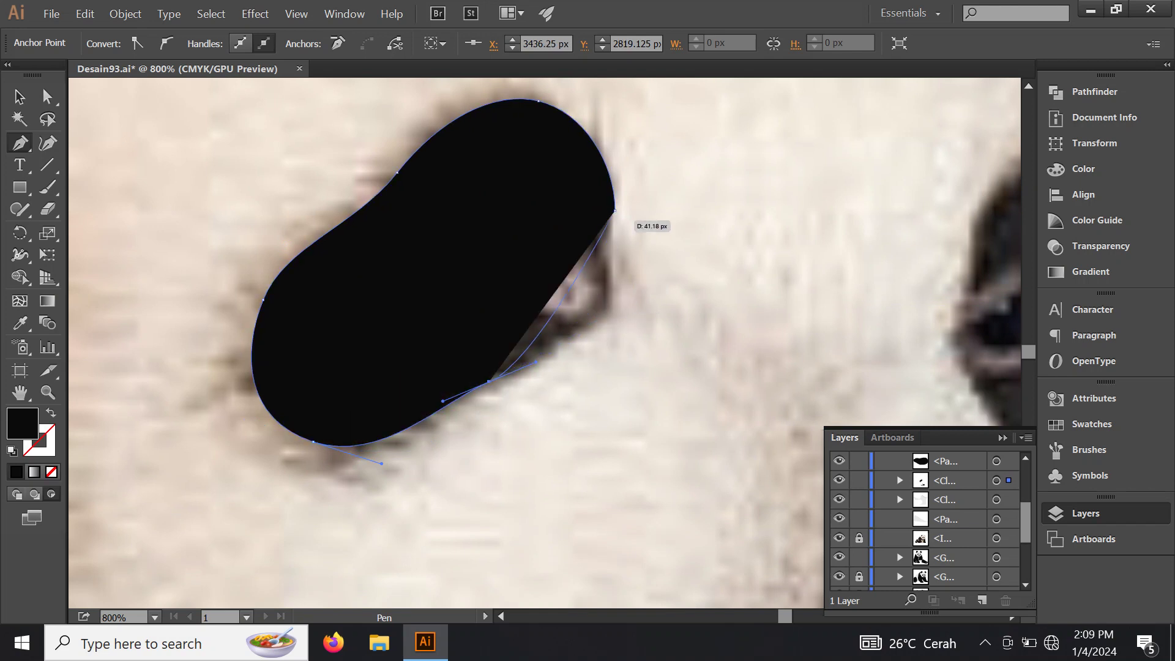
mouse_move(614, 211)
mouse_down()
mouse_move(644, 307)
mouse_move(615, 328)
mouse_up()
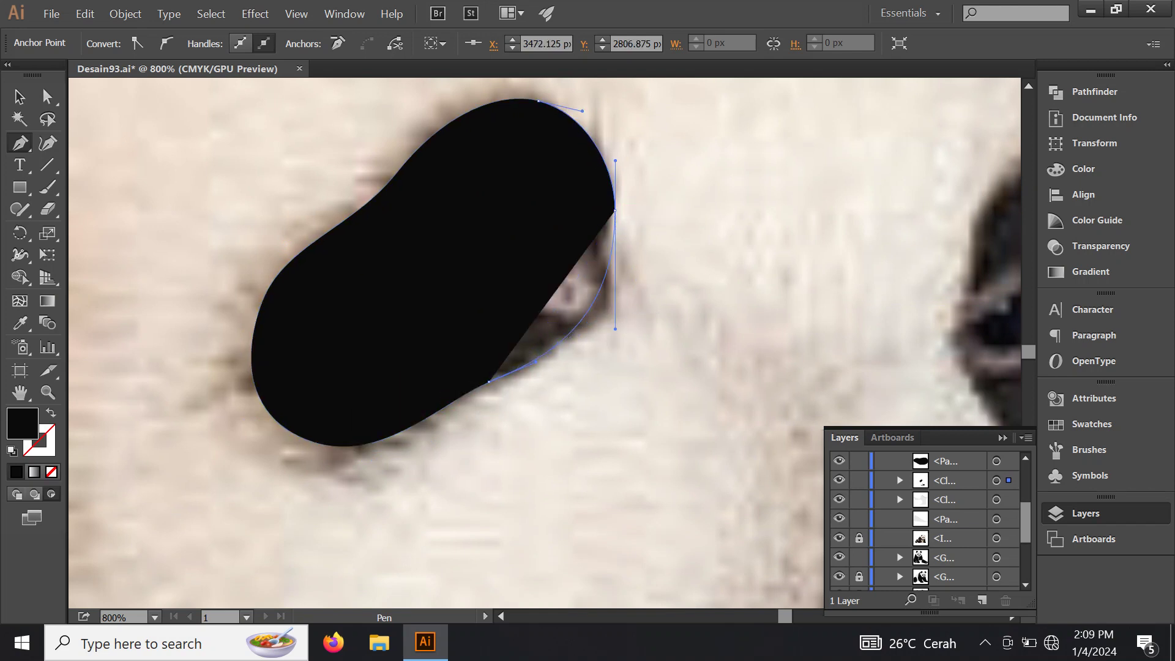
Step: Start the right eye patch outline along its top and right side
alt+scroll(587, 262, down, 5)
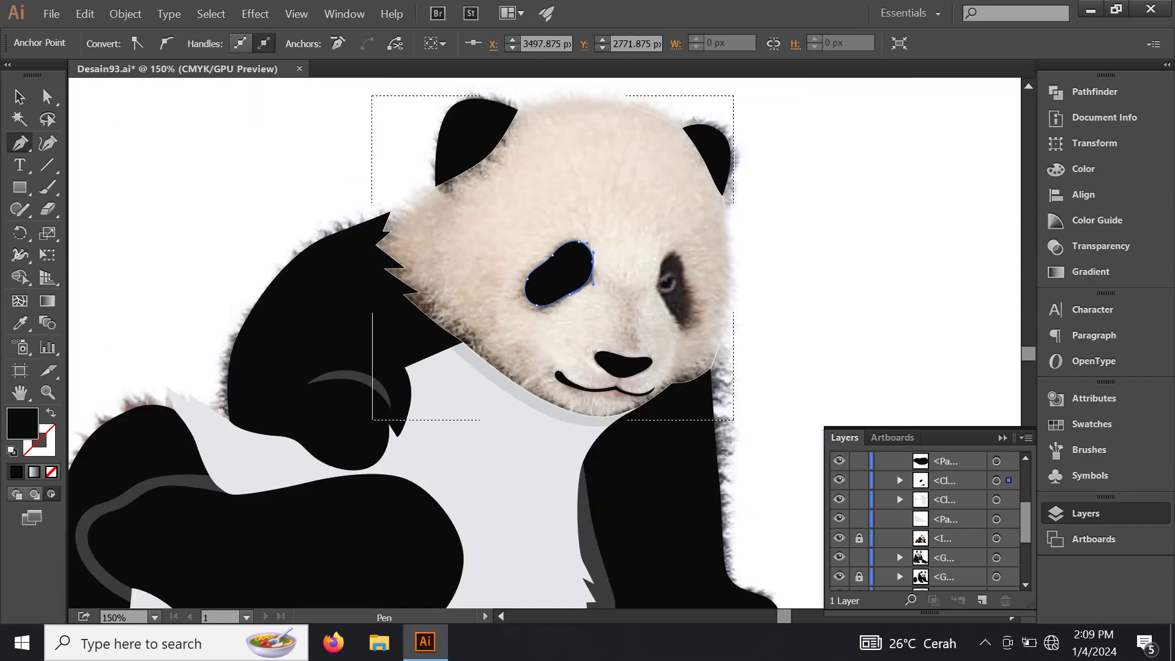
alt+scroll(566, 313, down, 1)
alt+scroll(643, 294, up, 1)
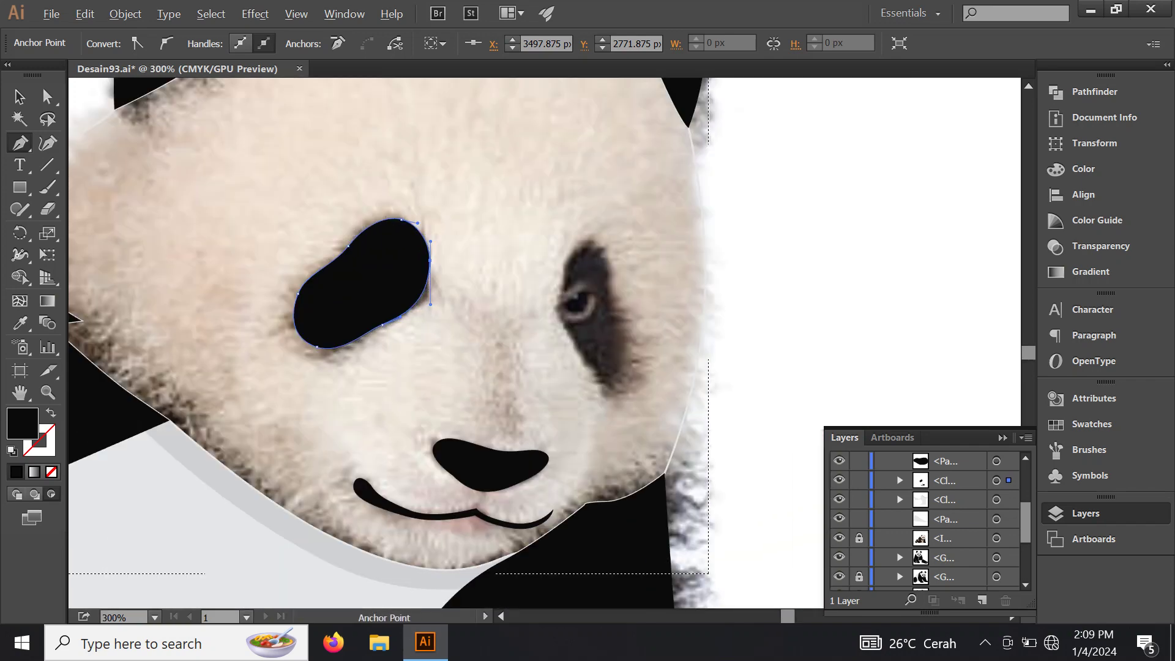
alt+scroll(643, 294, up, 1)
alt+scroll(643, 294, up, 1)
alt+scroll(612, 276, up, 3)
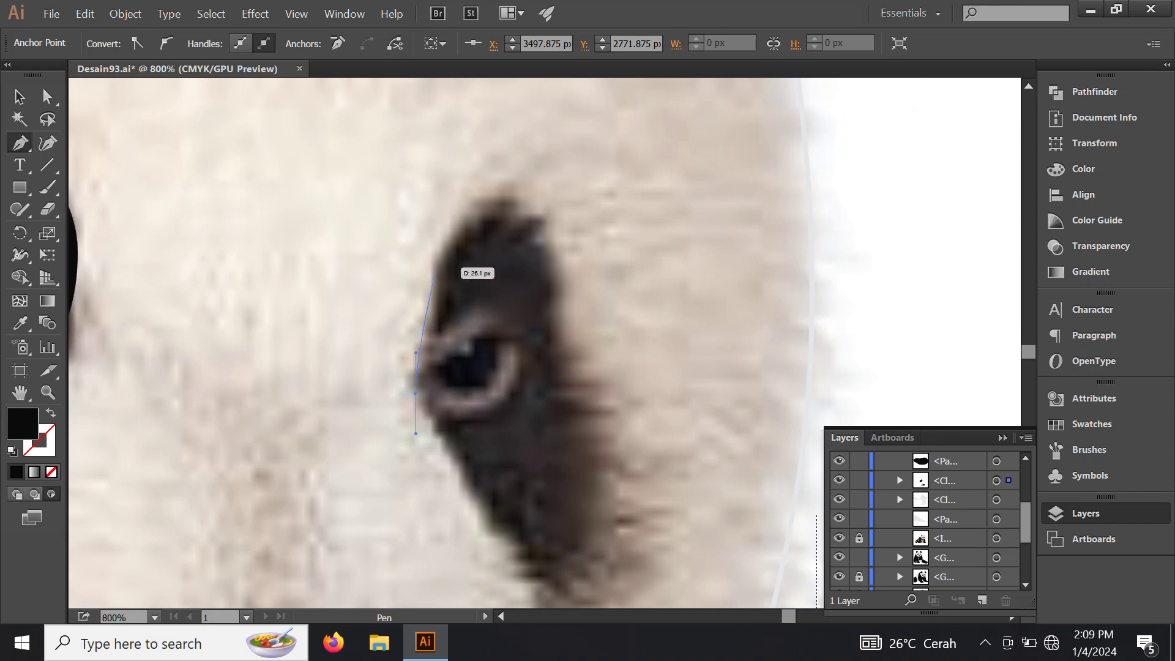
drag(454, 229, 487, 184)
drag(555, 247, 562, 259)
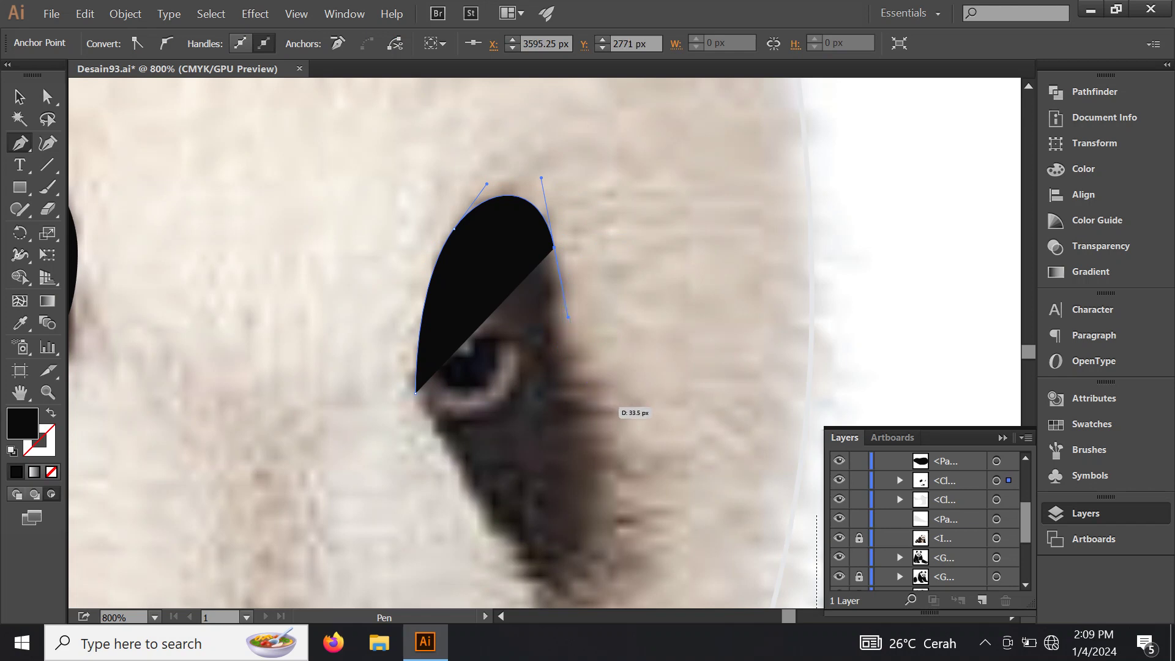
mouse_move(593, 406)
mouse_down()
mouse_move(635, 468)
mouse_move(568, 482)
mouse_up()
scroll(624, 547, down, 5)
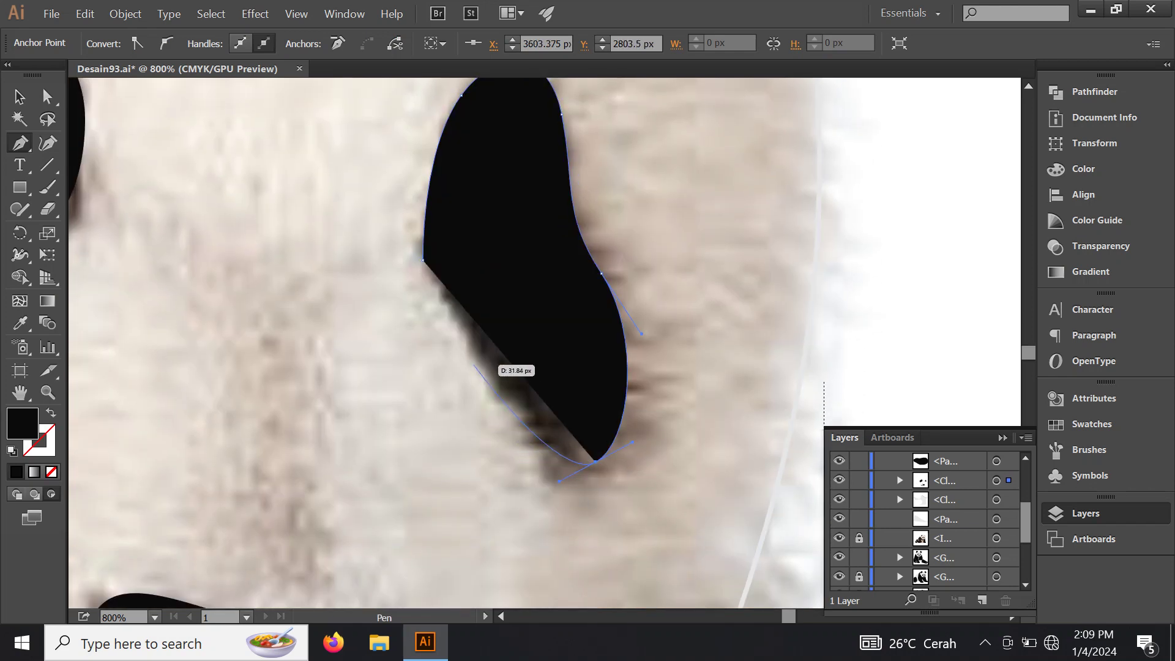
Step: Complete the right eye patch up its left edge and view both patches
drag(473, 362, 456, 332)
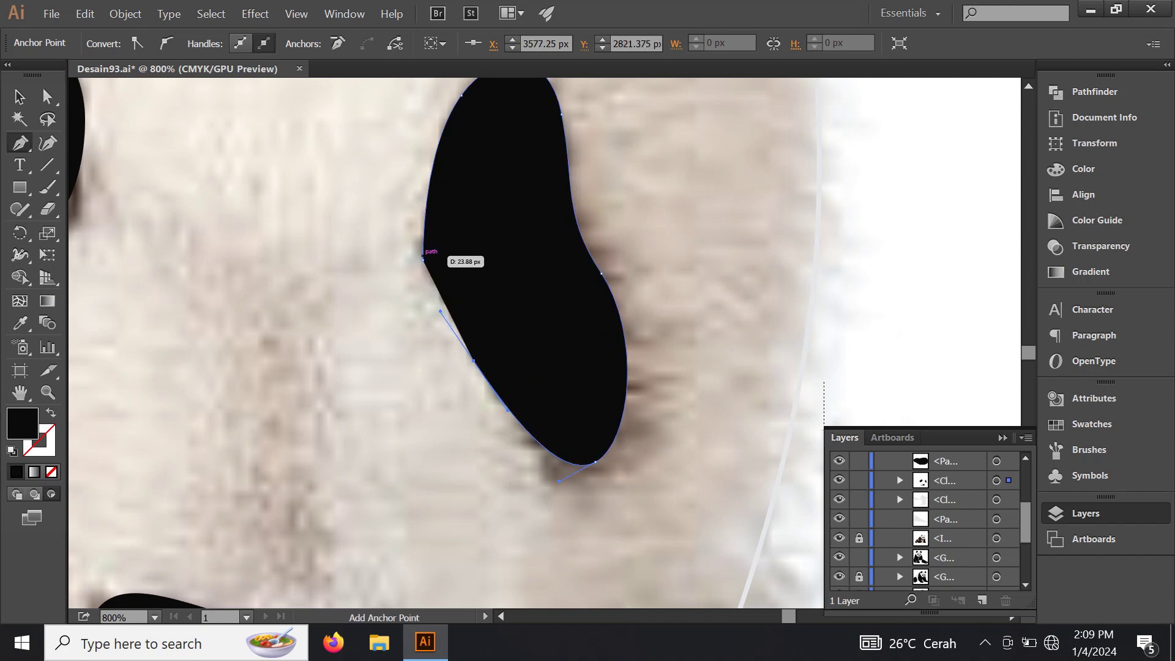
drag(422, 261, 437, 222)
drag(461, 96, 493, 54)
drag(438, 222, 415, 220)
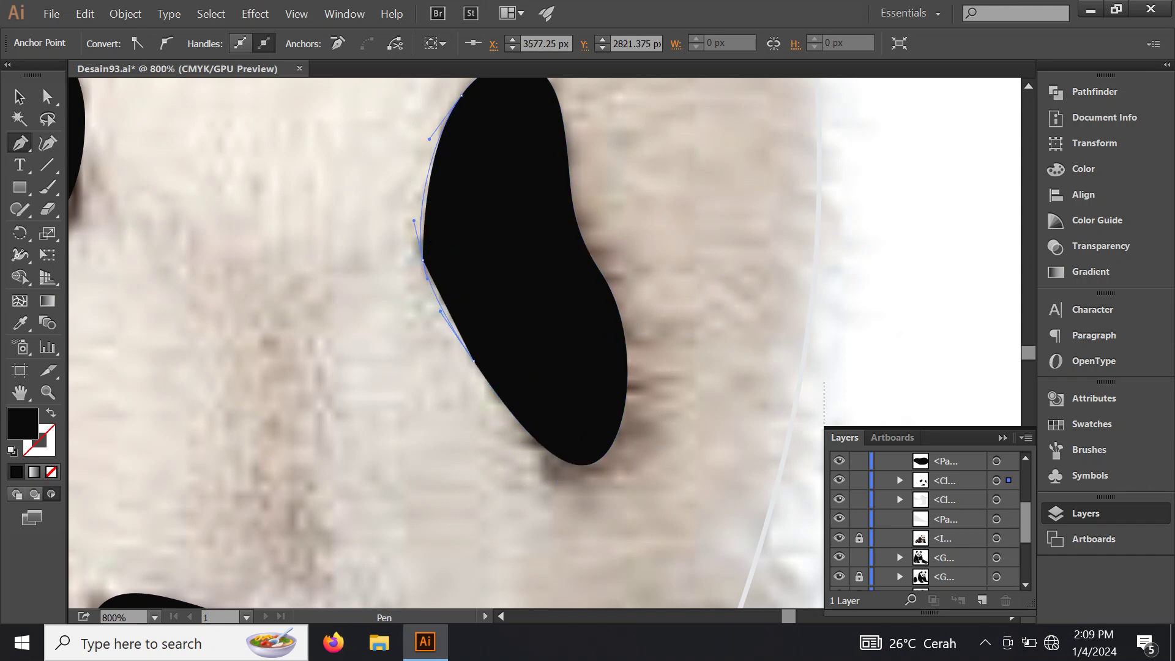
drag(490, 306, 712, 417)
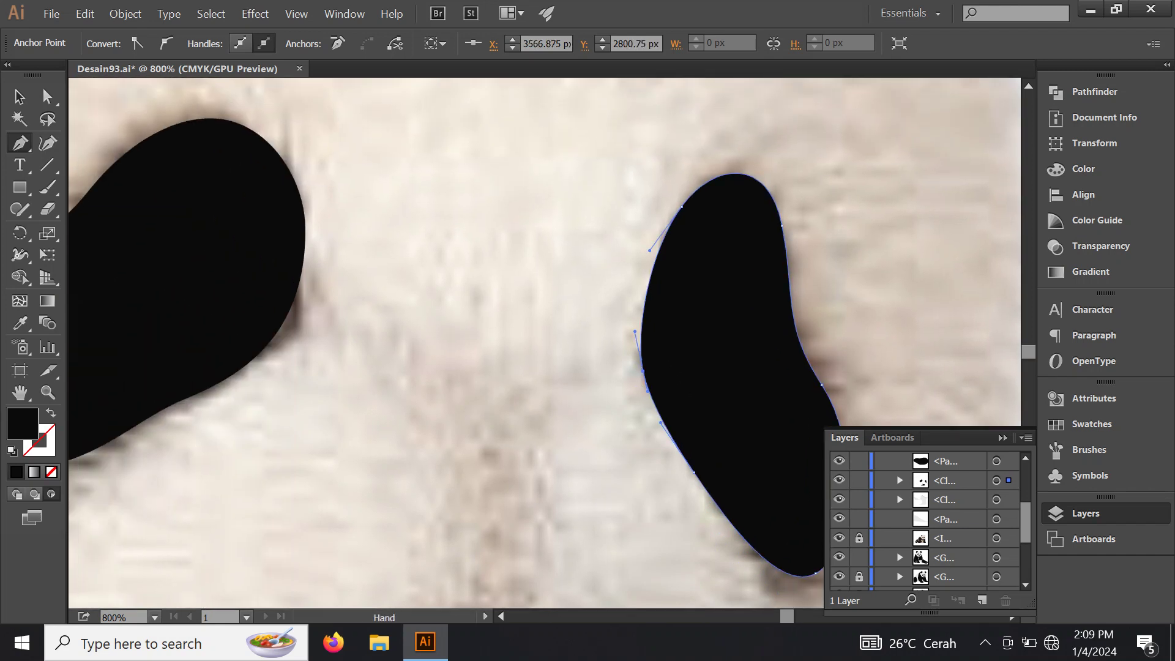
drag(612, 368, 801, 322)
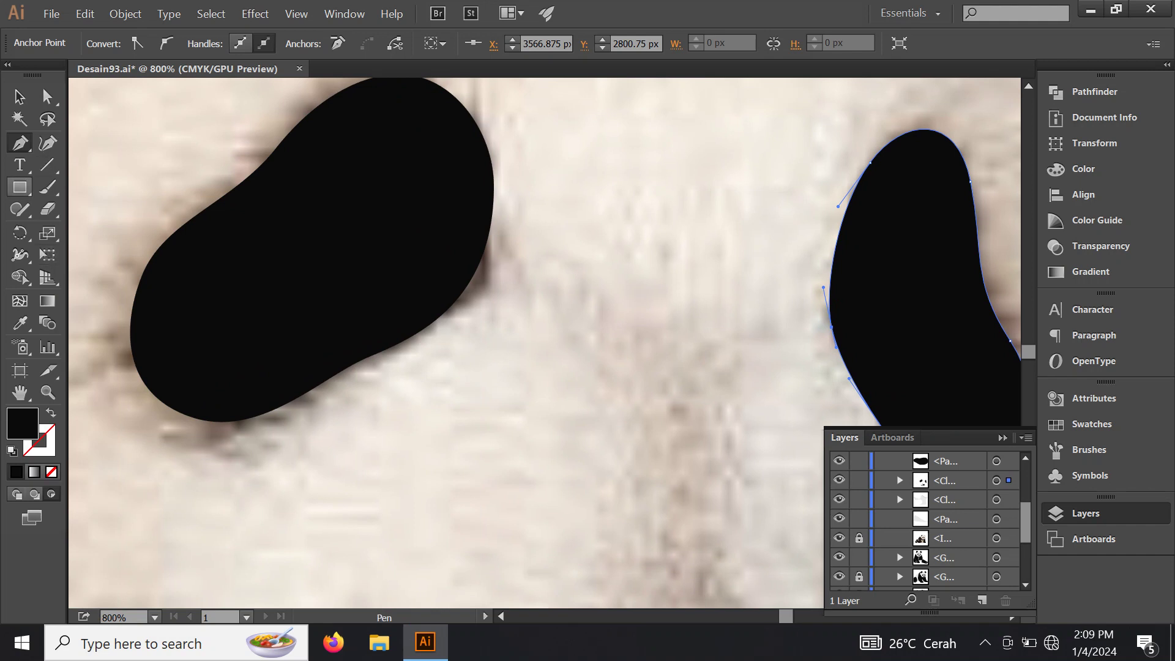
drag(20, 187, 104, 232)
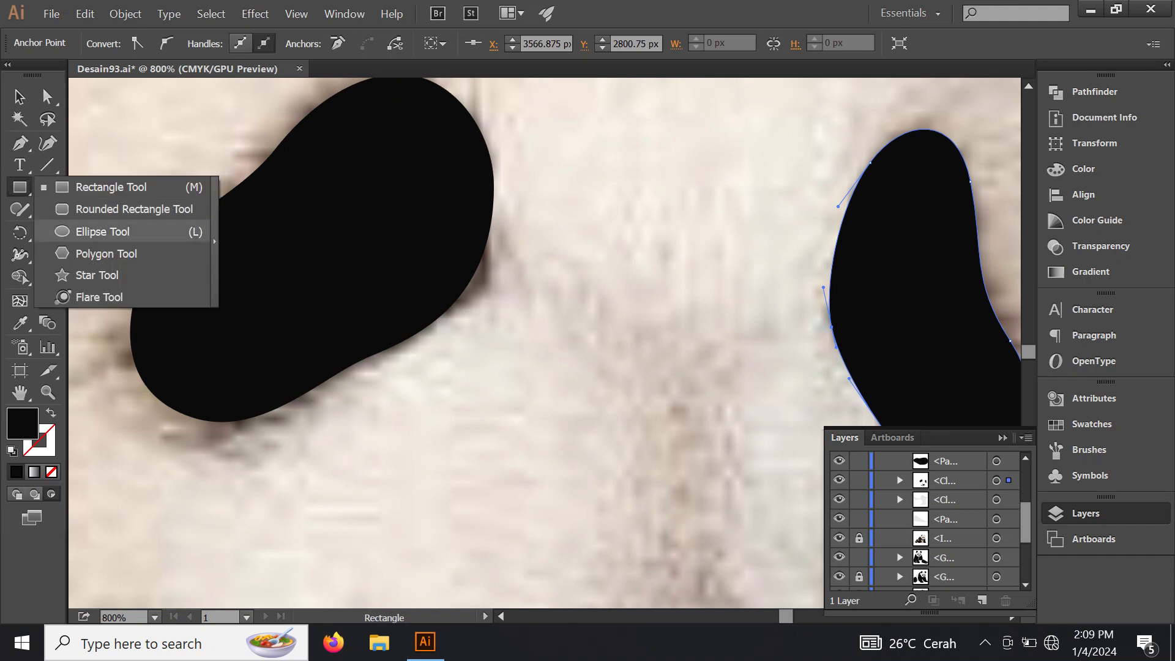
Step: Draw a circle of about 22 px on the left eye patch and fill it white
click(103, 231)
drag(381, 217, 459, 295)
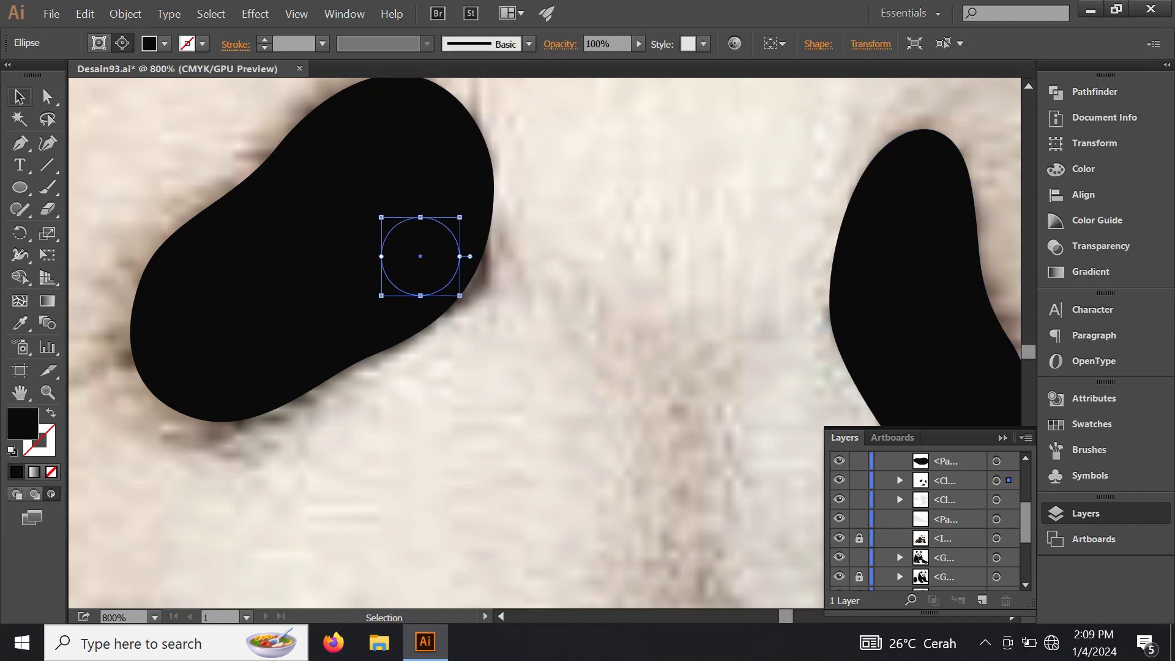
key(v)
drag(381, 217, 352, 188)
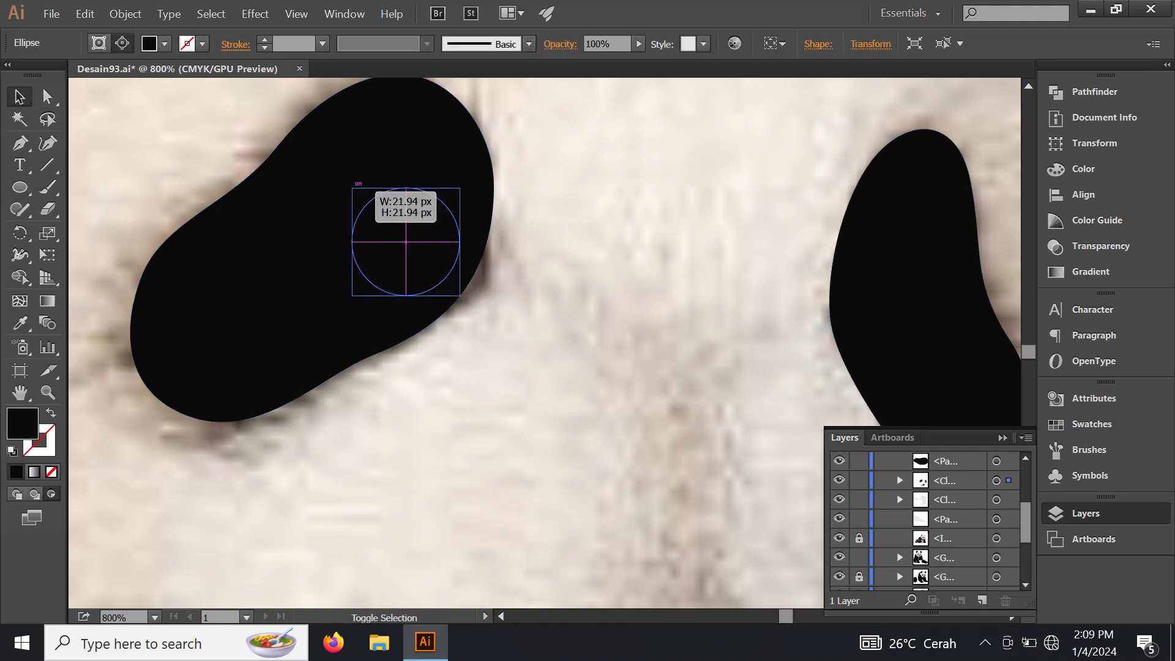
key(ctrl+minus)
key(ctrl+minus)
key(ctrl+minus)
key(i)
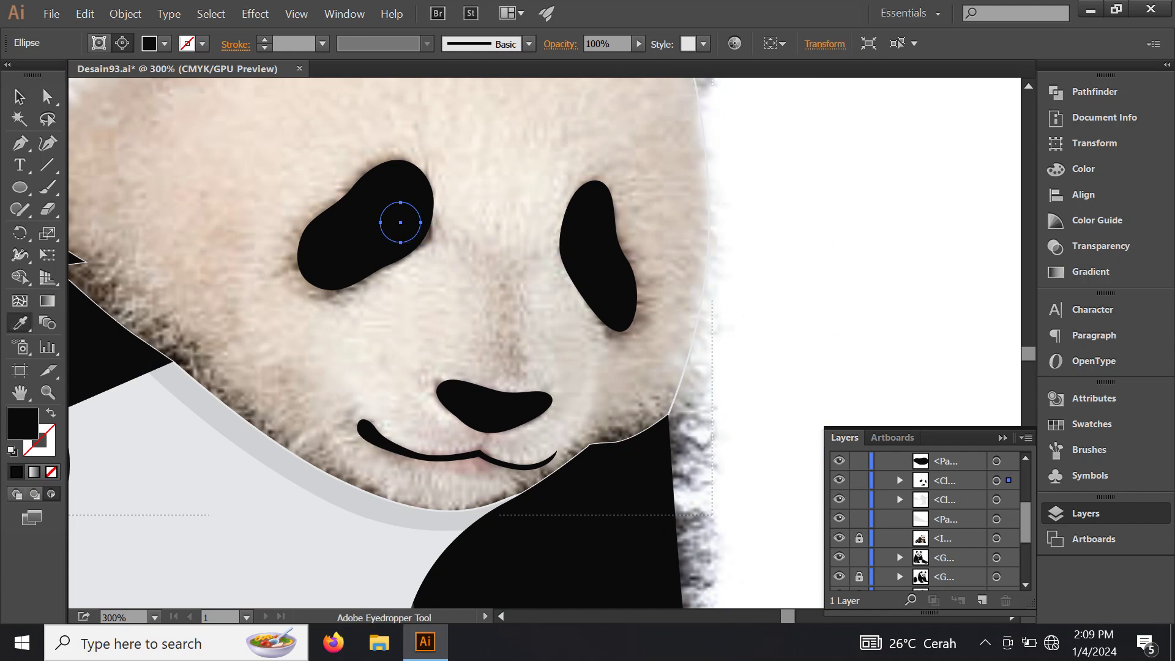
click(393, 216)
key(ctrl+plus)
key(ctrl+plus)
key(ctrl+plus)
key(ctrl+plus)
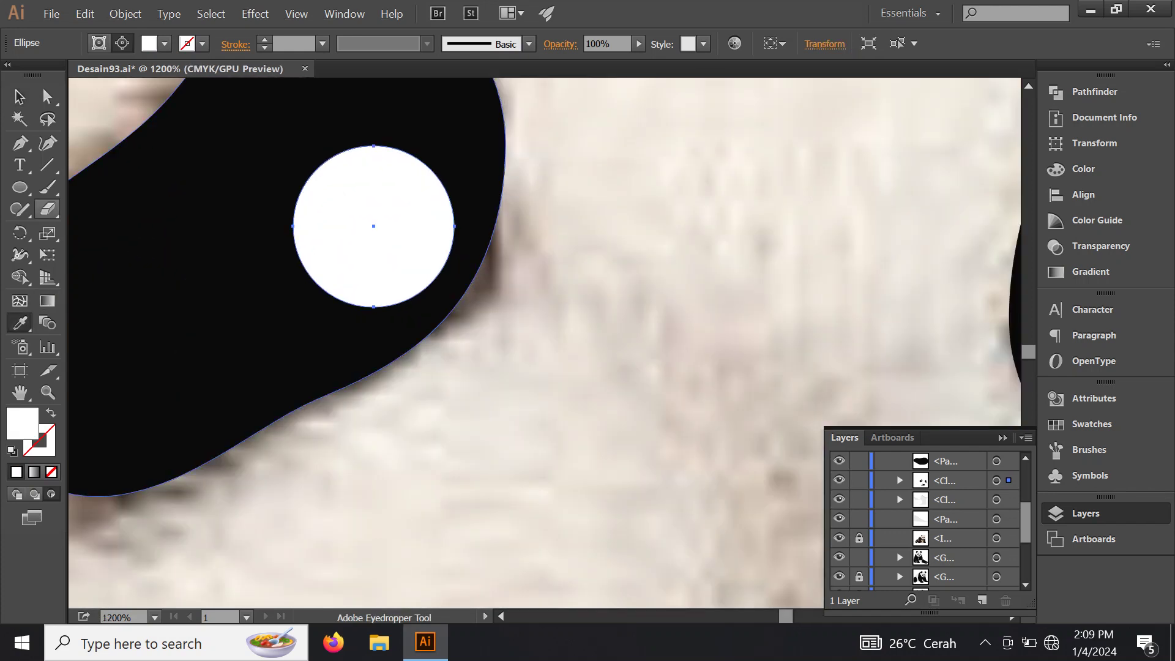
Step: Add a smaller black pupil inside the left eye's white circle
key(l)
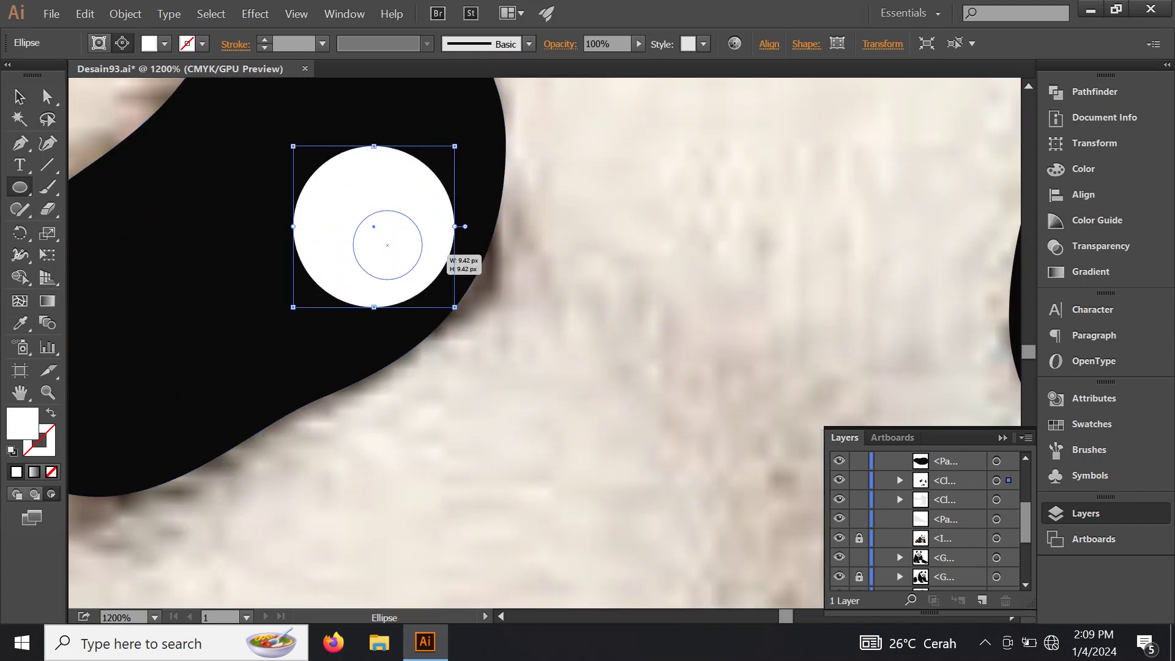
drag(354, 209, 425, 283)
key(i)
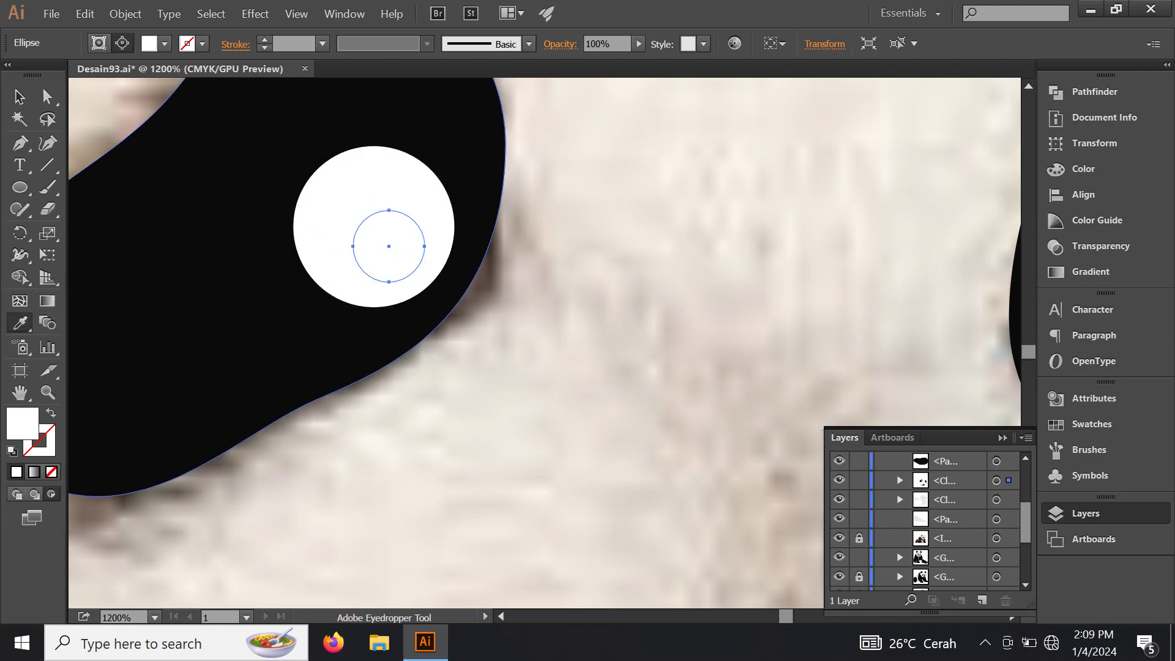
click(245, 276)
key(ctrl+minus)
key(ctrl+minus)
key(ctrl+minus)
drag(273, 280, 269, 280)
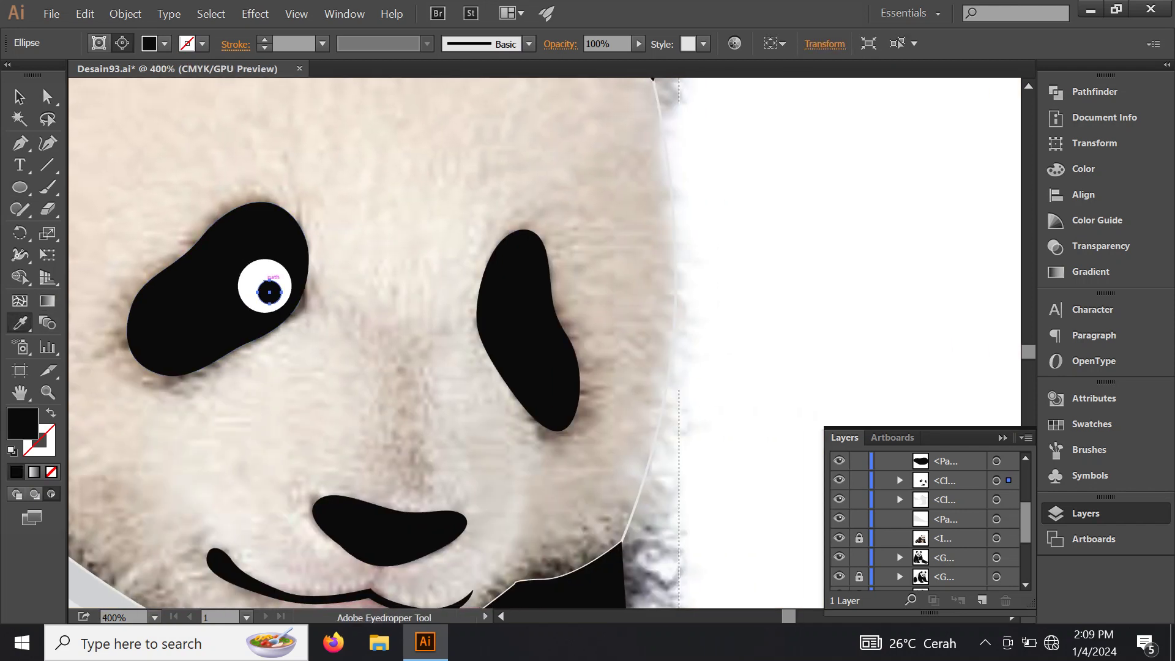
Step: Draw a white circle on the right eye patch matching the left eye
key(l)
key(ctrl+plus)
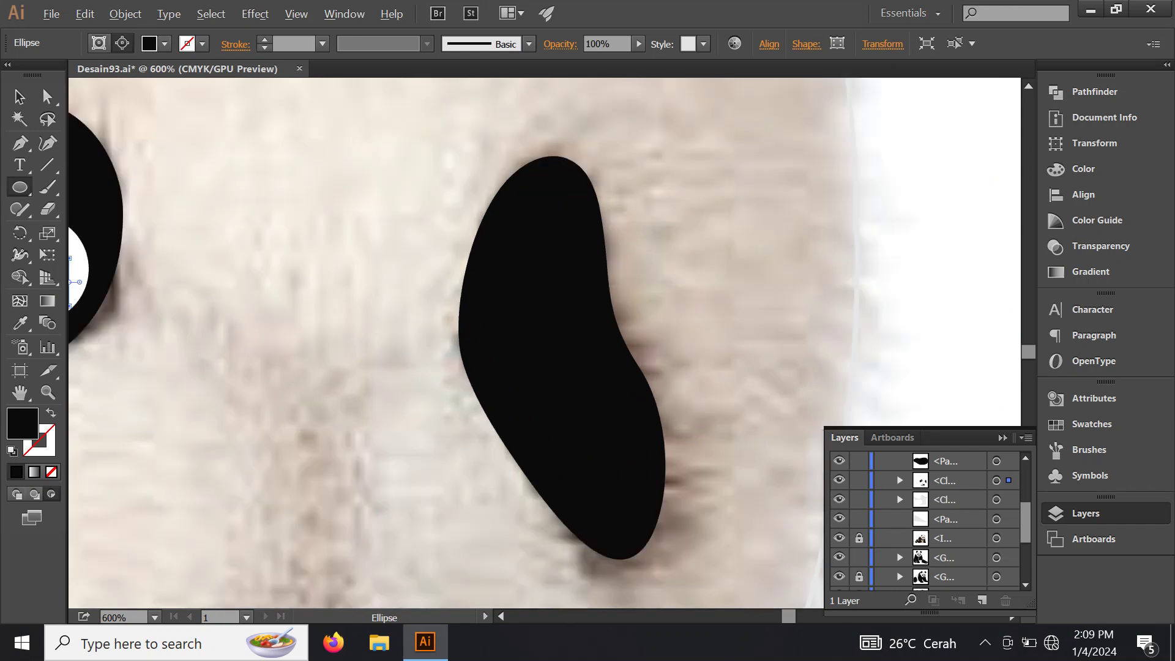
drag(478, 290, 571, 384)
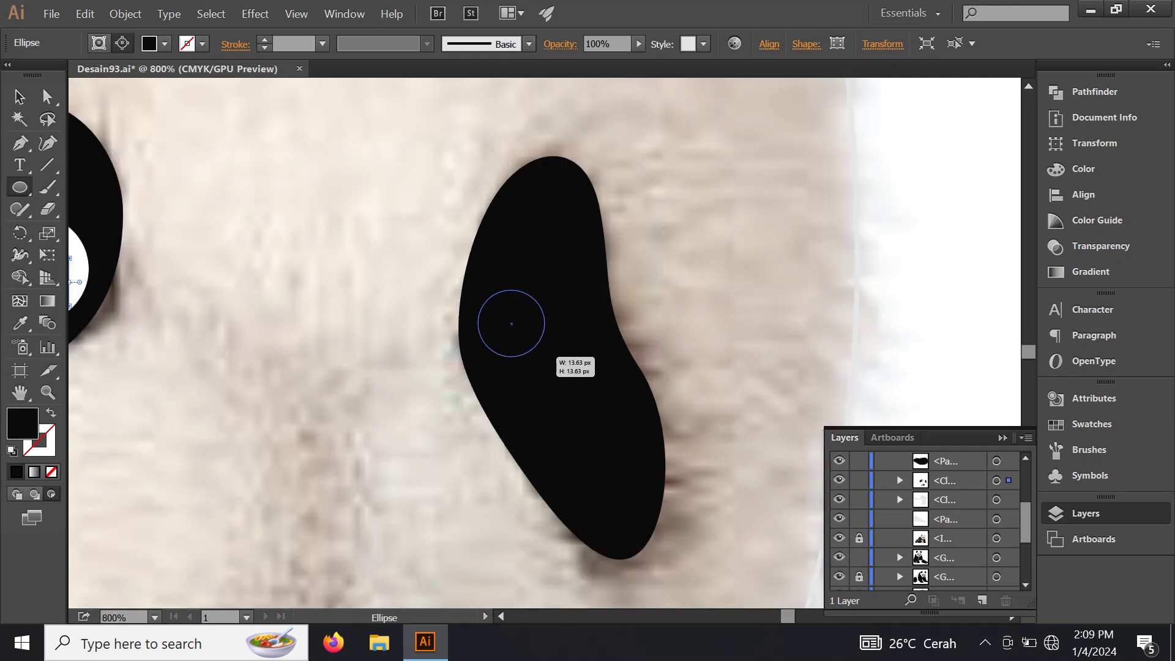
key(ctrl+minus)
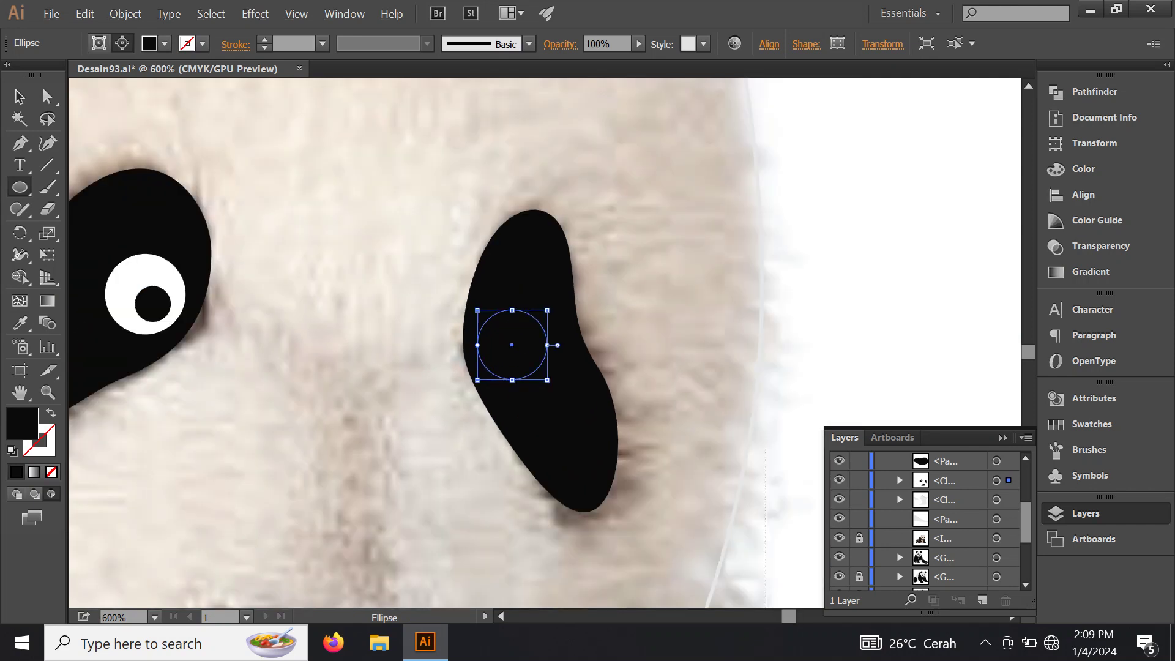
key(i)
click(116, 290)
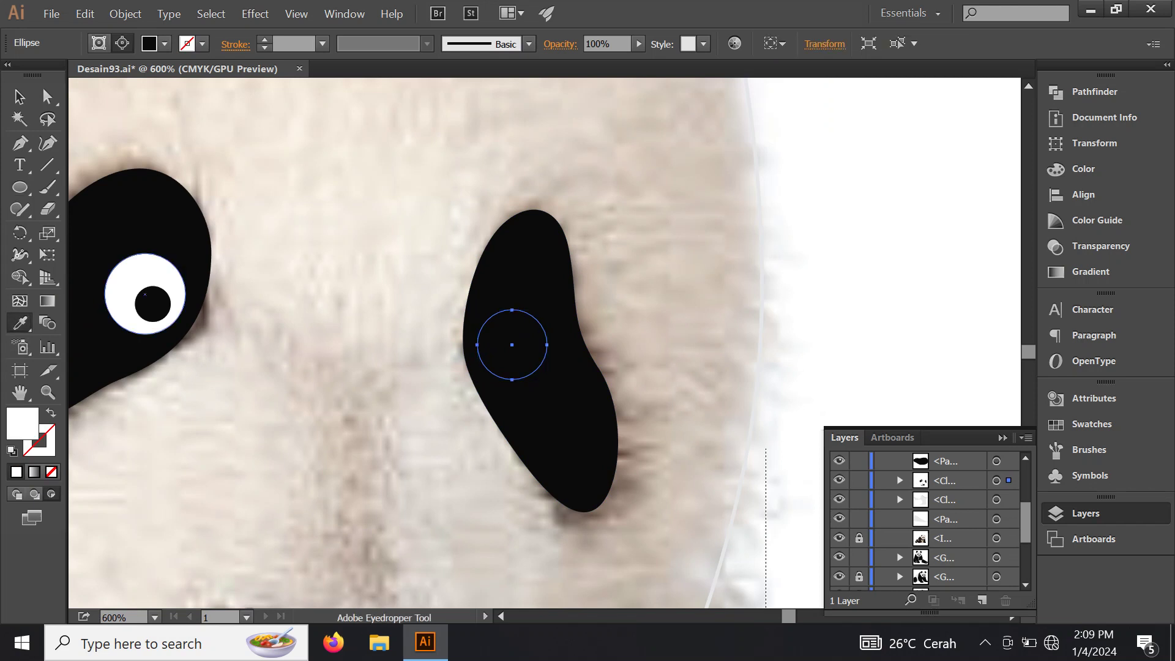
scroll(524, 326, up, 2)
scroll(480, 343, up, 2)
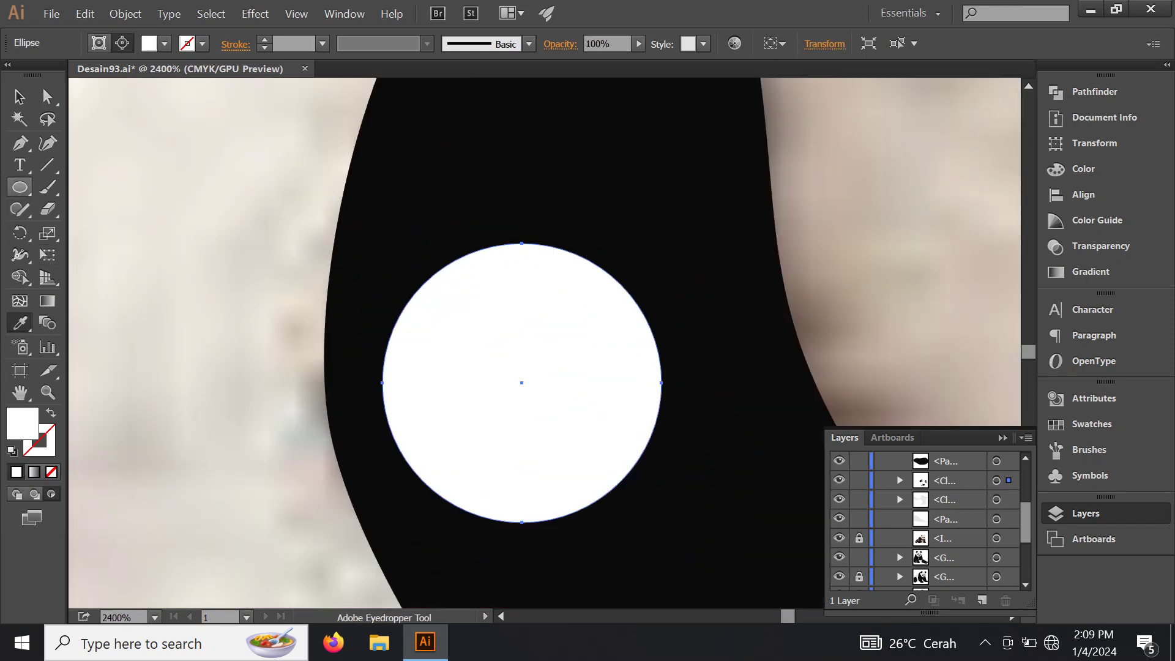
Step: Add a black pupil inside the right eye's white circle
key(l)
drag(462, 337, 573, 447)
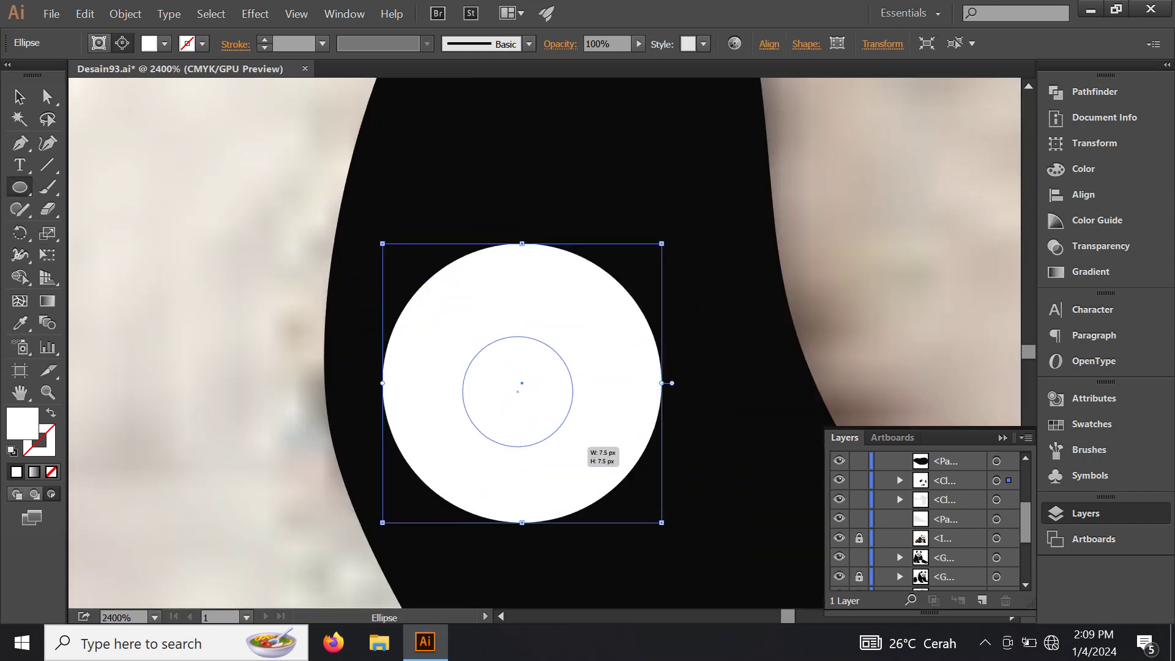
scroll(499, 430, down, 4)
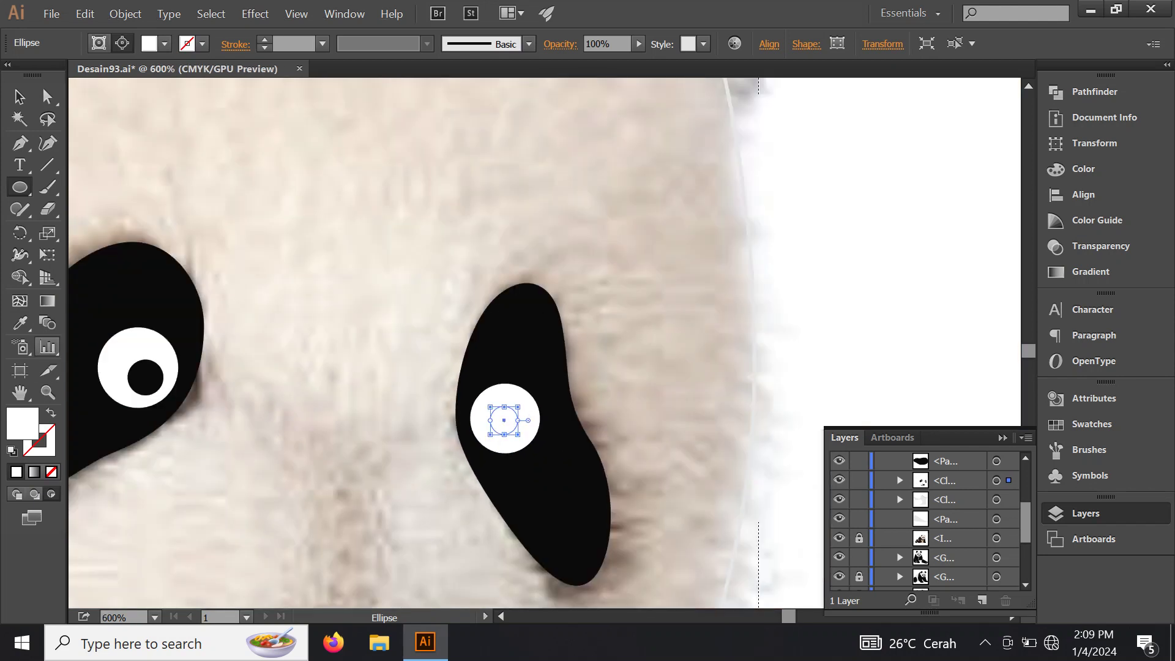
key(i)
click(159, 288)
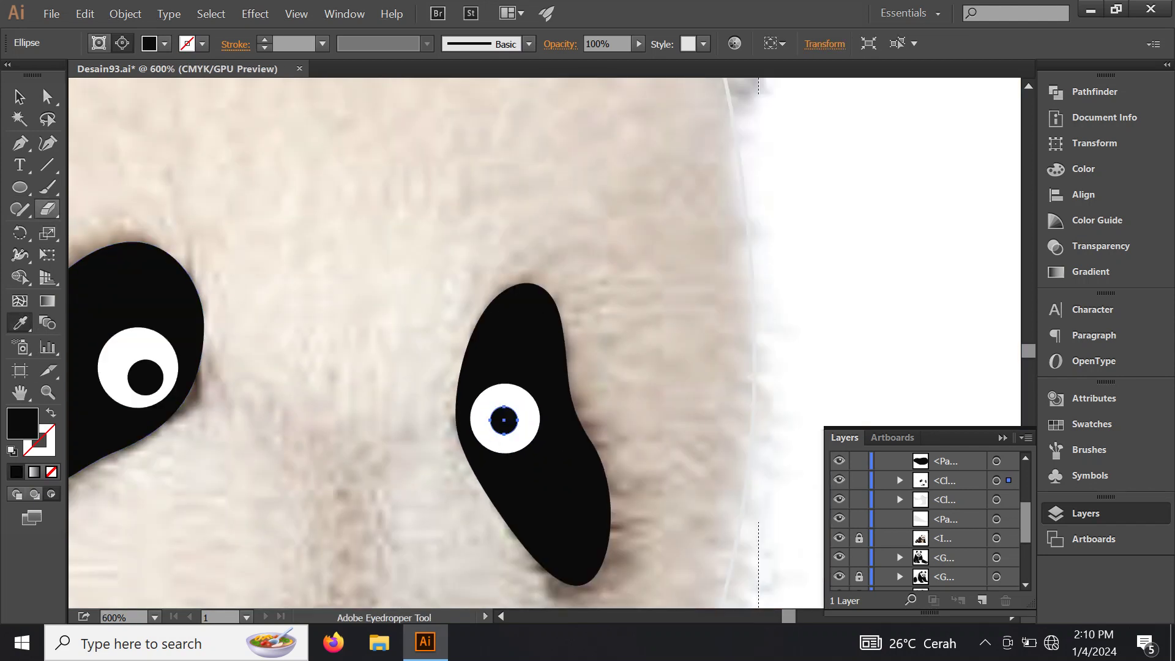
Step: Drag the right pupil's corner handle outward to enlarge it, then deselect and zoom out
key(v)
scroll(519, 419, up, 2)
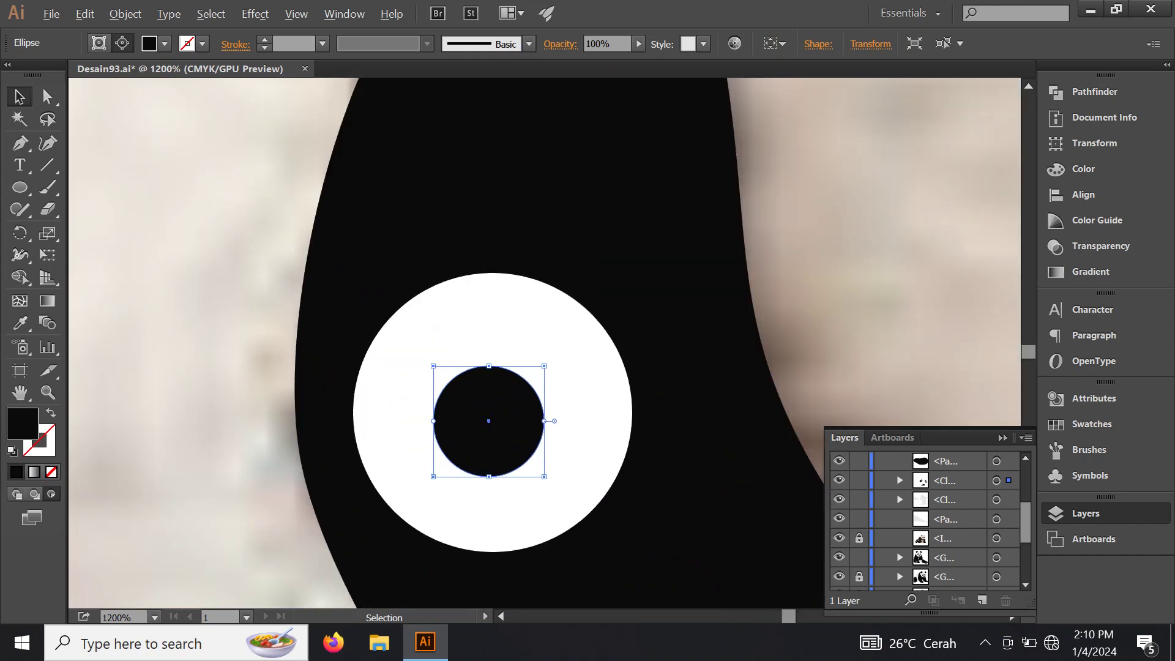
scroll(493, 413, up, 2)
drag(433, 476, 412, 498)
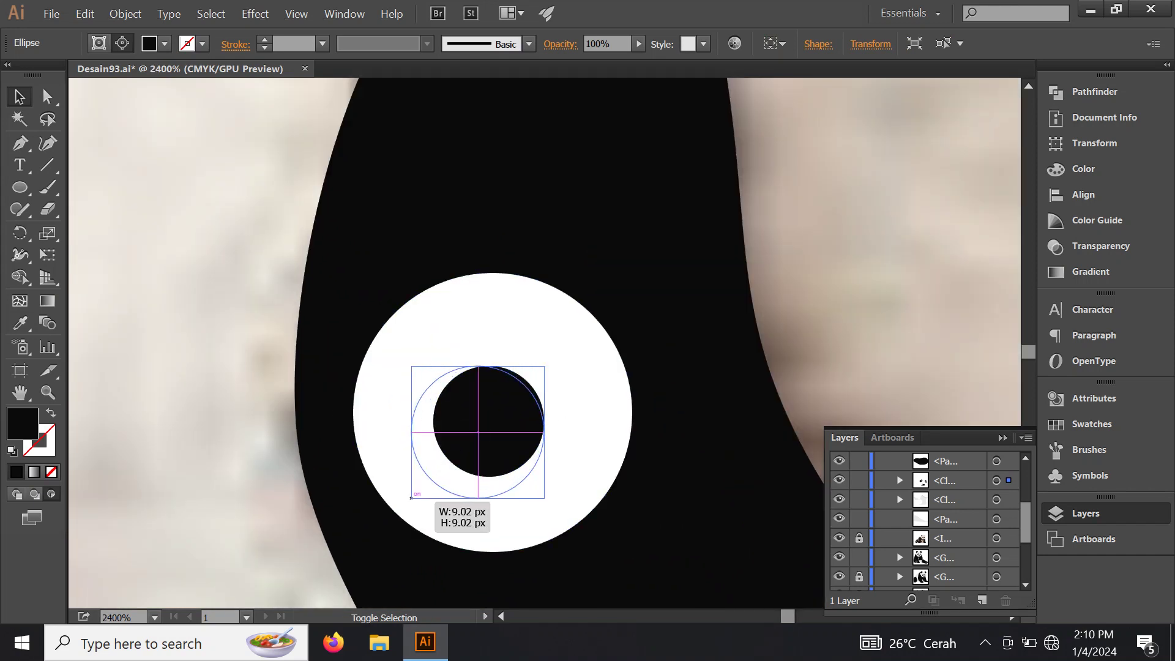
scroll(454, 461, down, 2)
scroll(455, 461, down, 3)
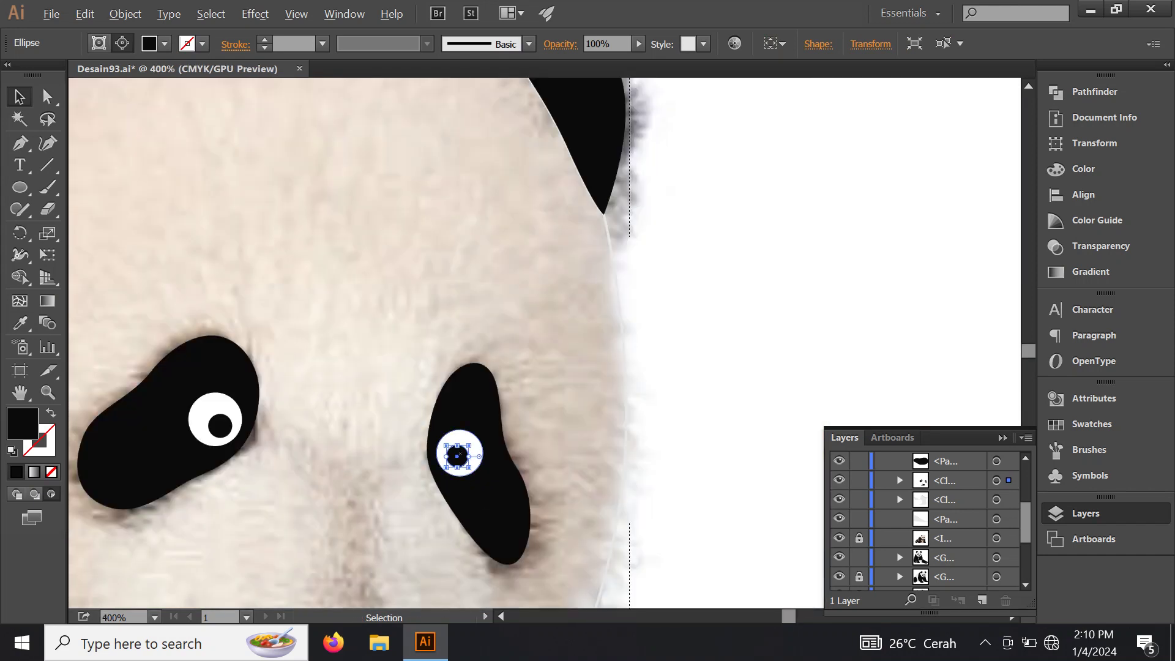
key(ctrl+shift+a)
key(ctrl+minus)
key(ctrl+minus)
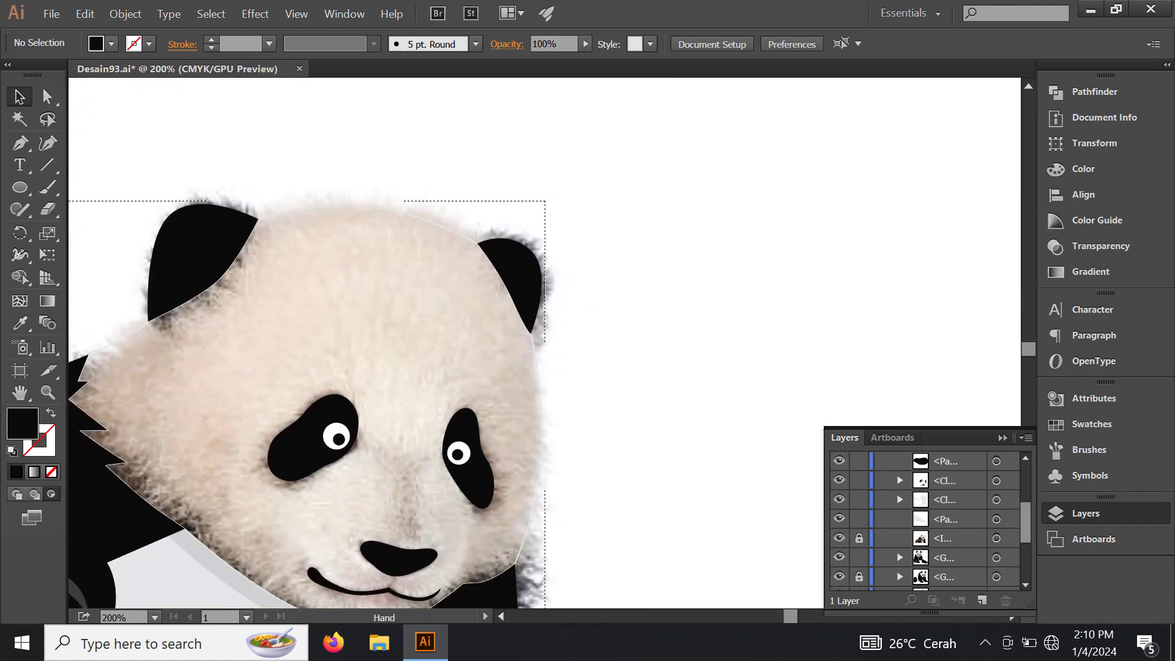
Step: Swap fill/stroke on the head path in Layers to restore its light grey fill
scroll(429, 411, down, 1)
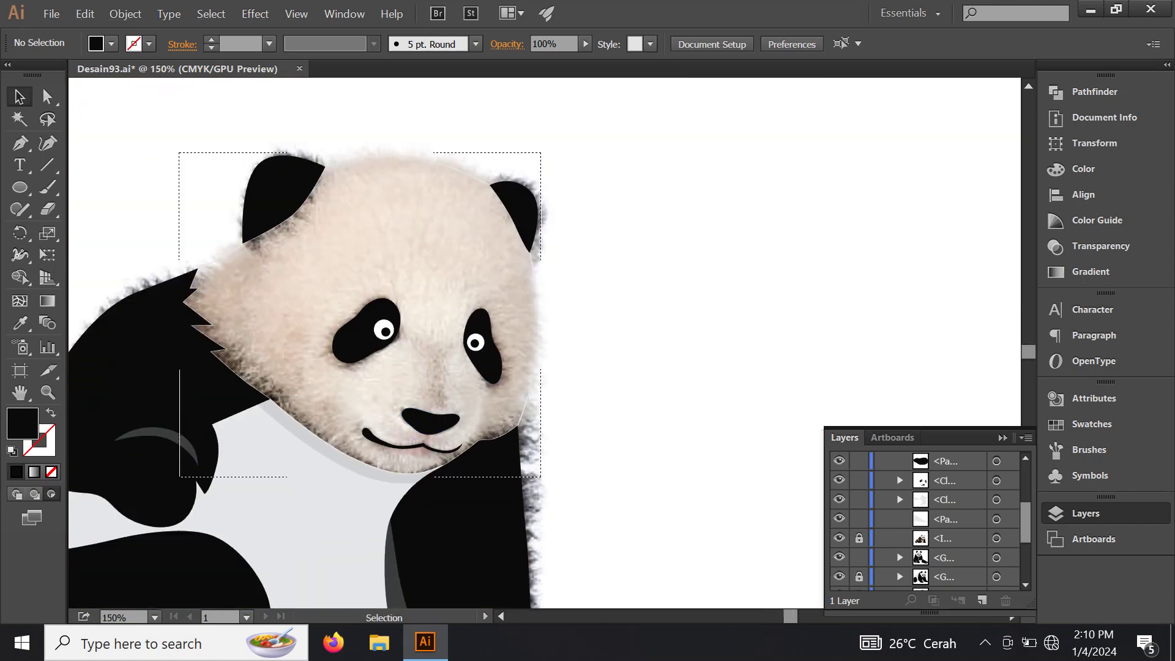
click(900, 480)
click(997, 499)
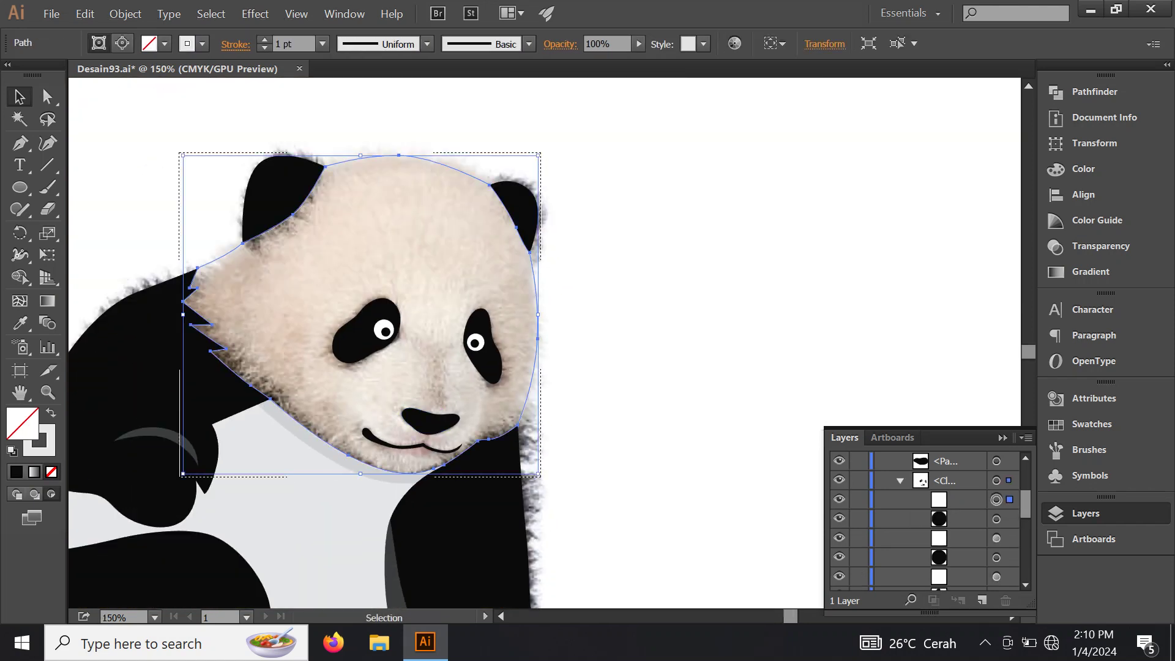
key(shift+x)
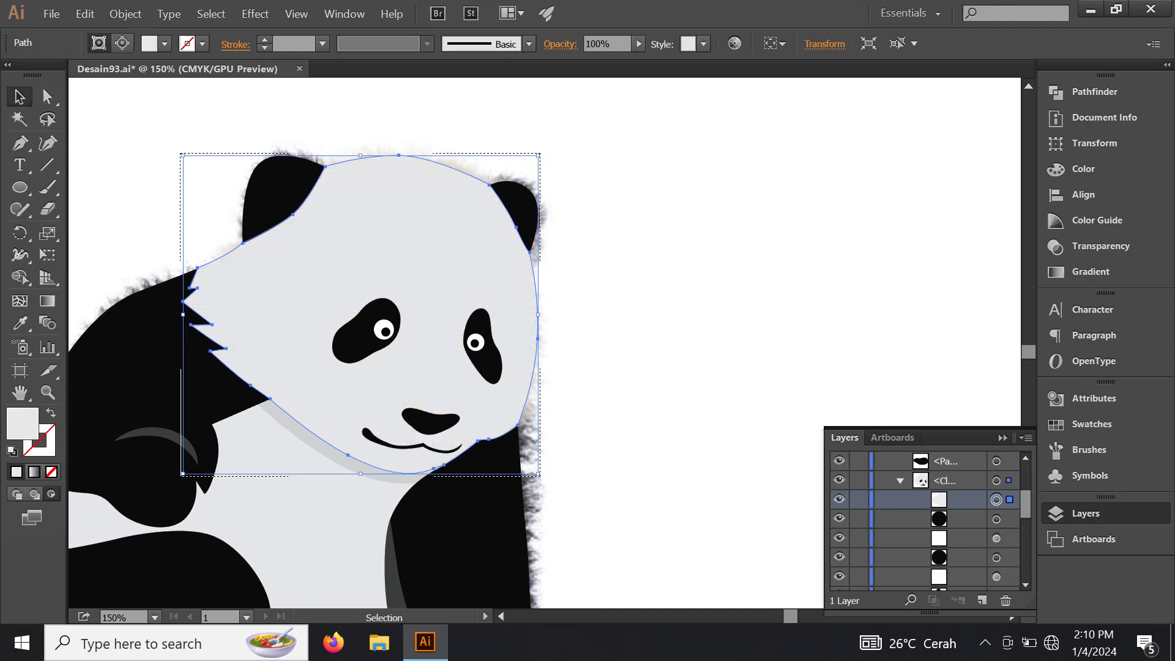
key(ctrl+shift+a)
alt+scroll(341, 409, down, 2)
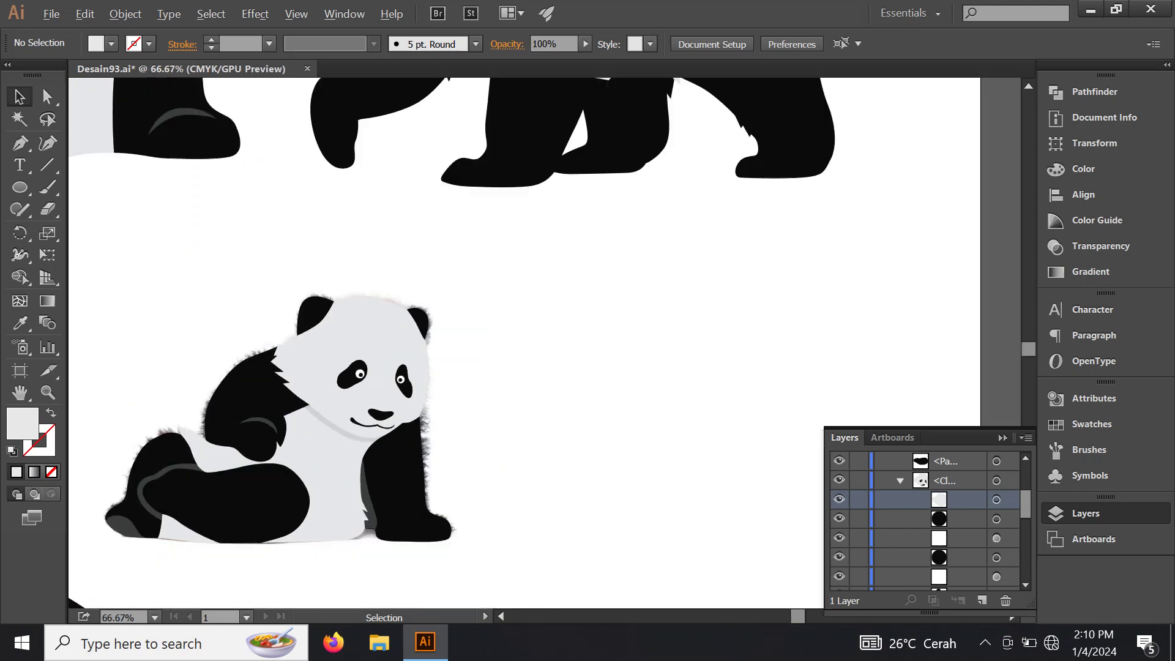
drag(340, 409, 443, 349)
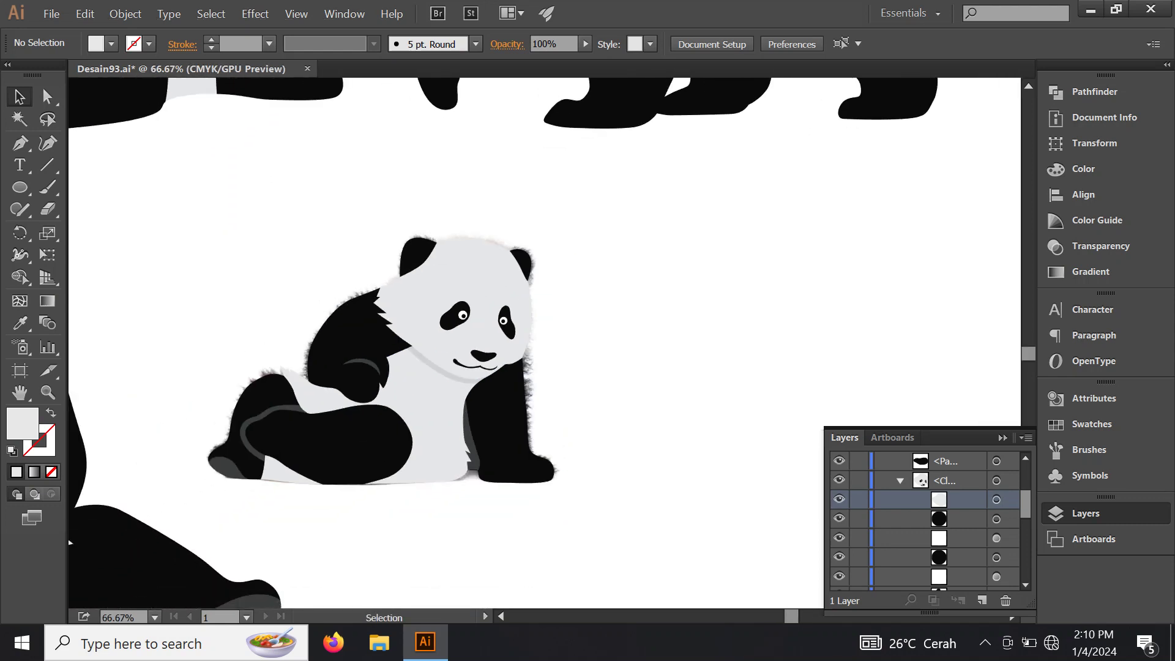
scroll(925, 520, up, 5)
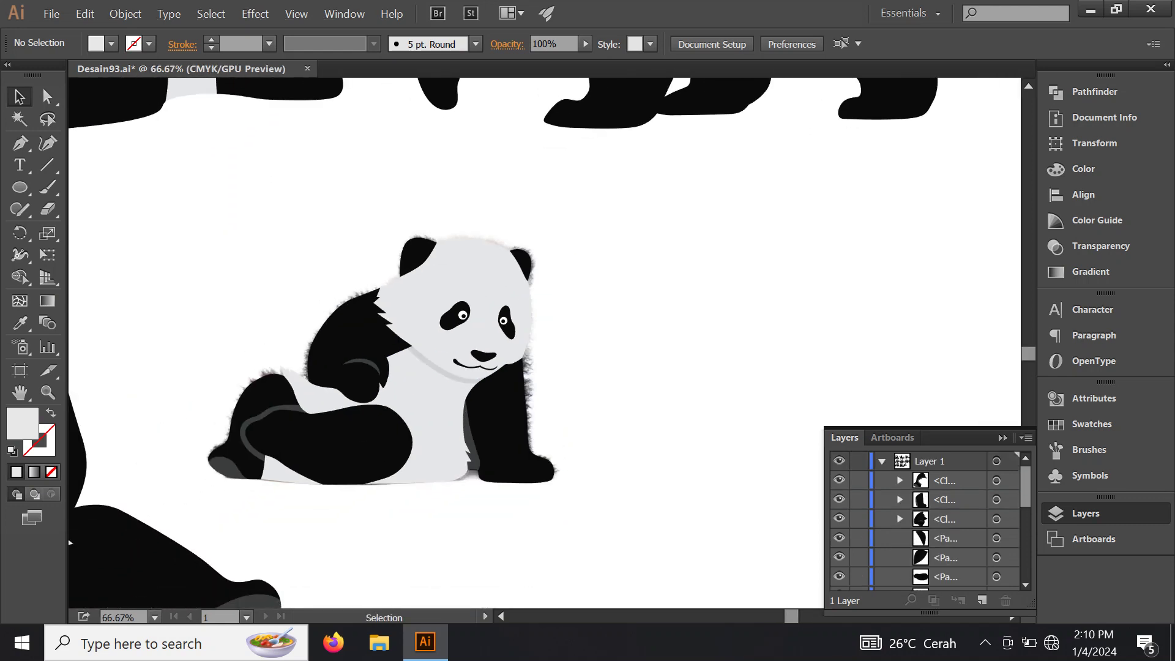
Step: Lock the stray shape, then unlock and delete the embedded reference photo behind the panda
key(ctrl+a)
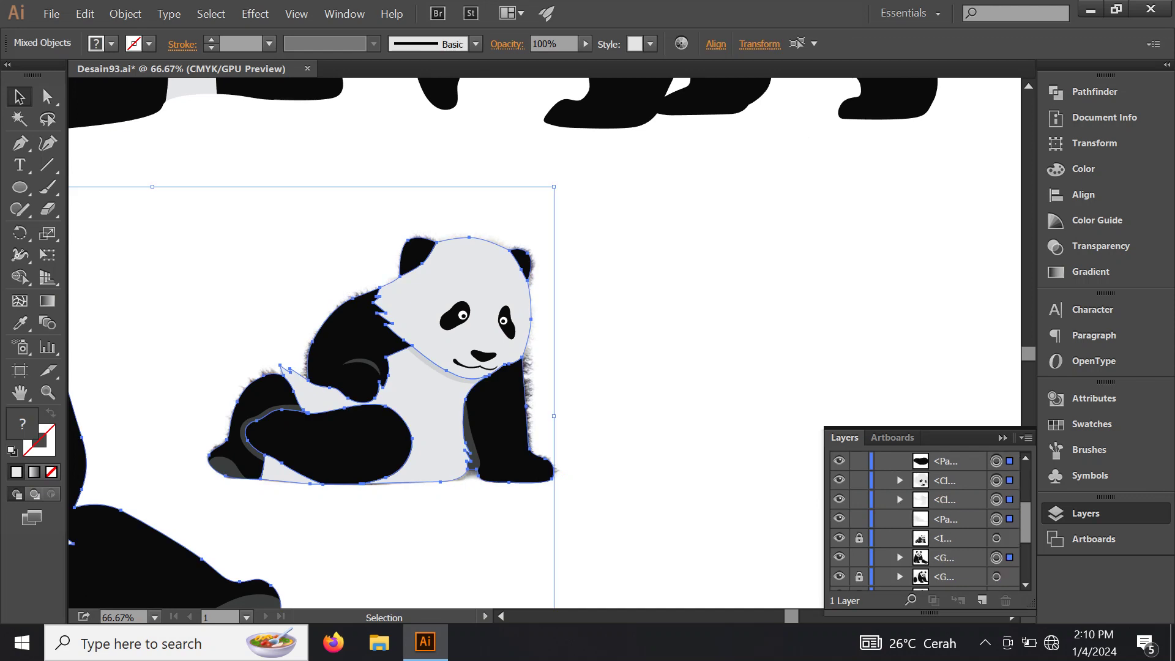
click(860, 557)
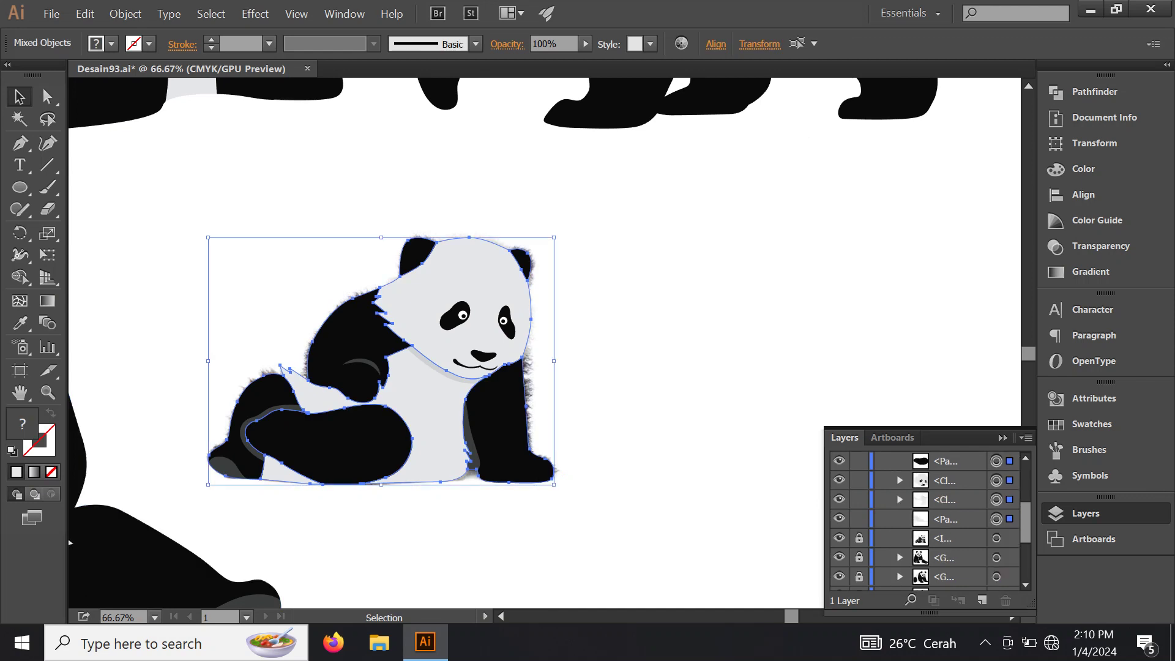
scroll(925, 520, down, 5)
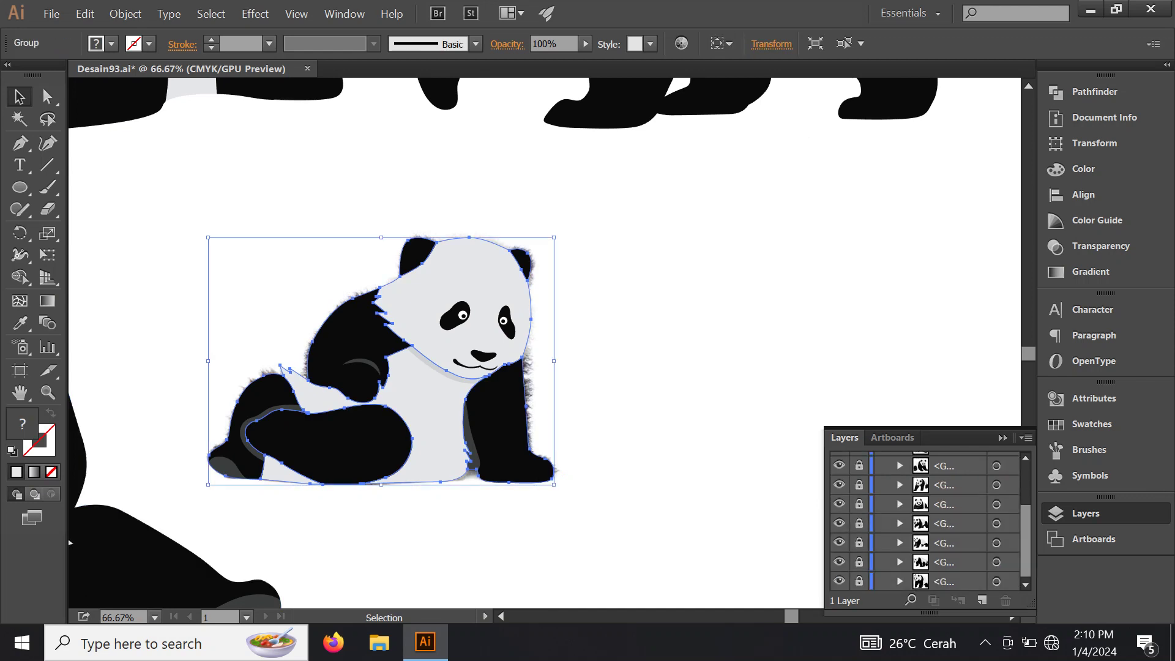
scroll(924, 520, up, 2)
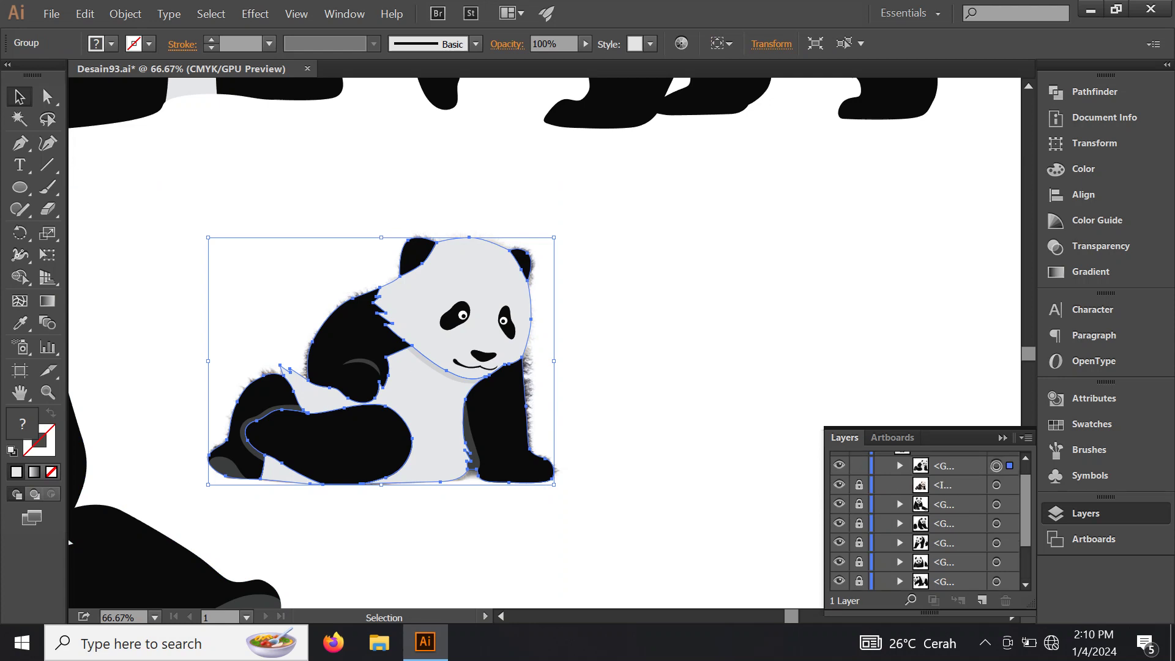
click(860, 485)
click(997, 484)
key(Delete)
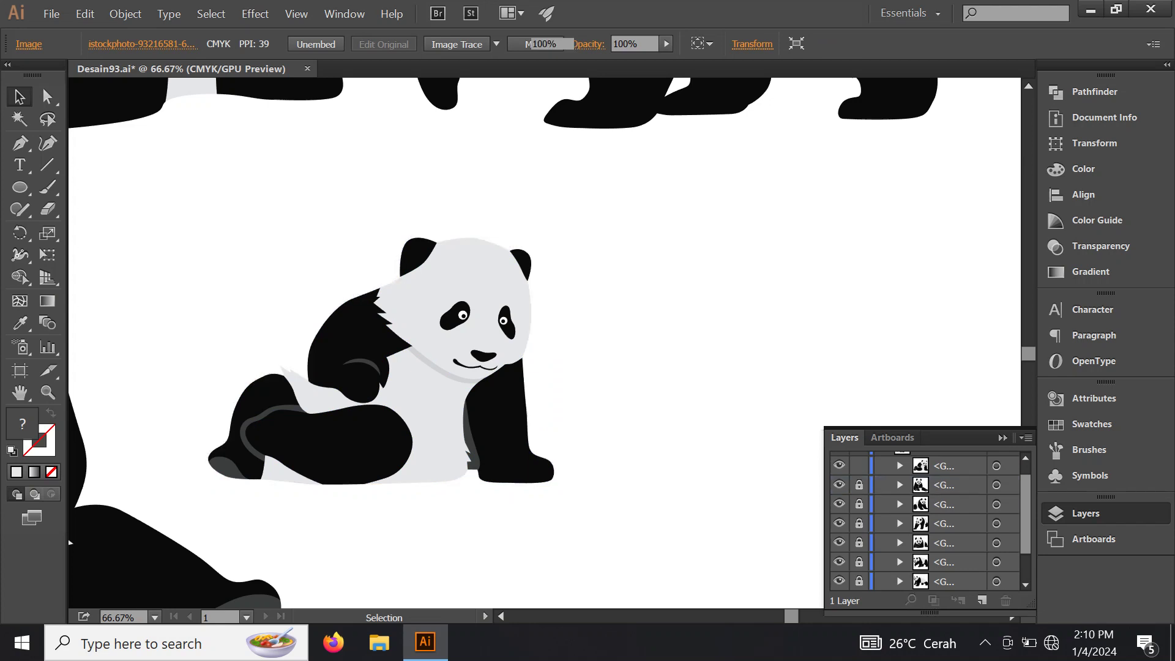
scroll(429, 352, down, 1)
Step: Scale the sitting panda group up to match the others and place it in the bottom row's empty spot
scroll(428, 352, down, 1)
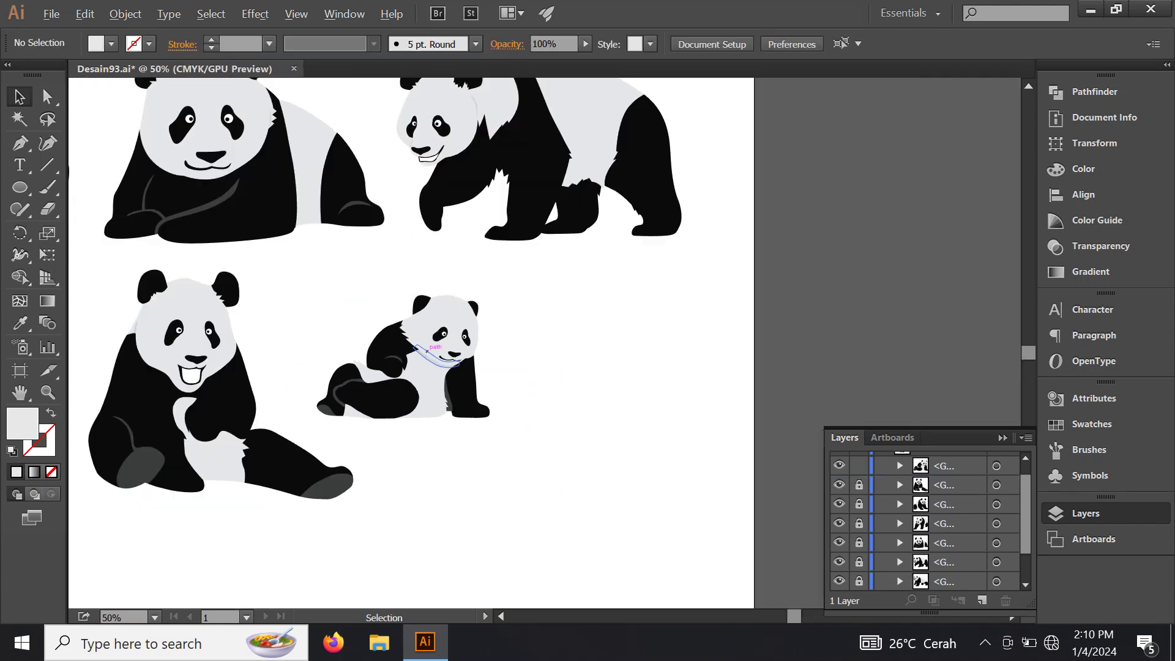
scroll(428, 352, down, 1)
scroll(429, 352, down, 1)
scroll(427, 352, down, 3)
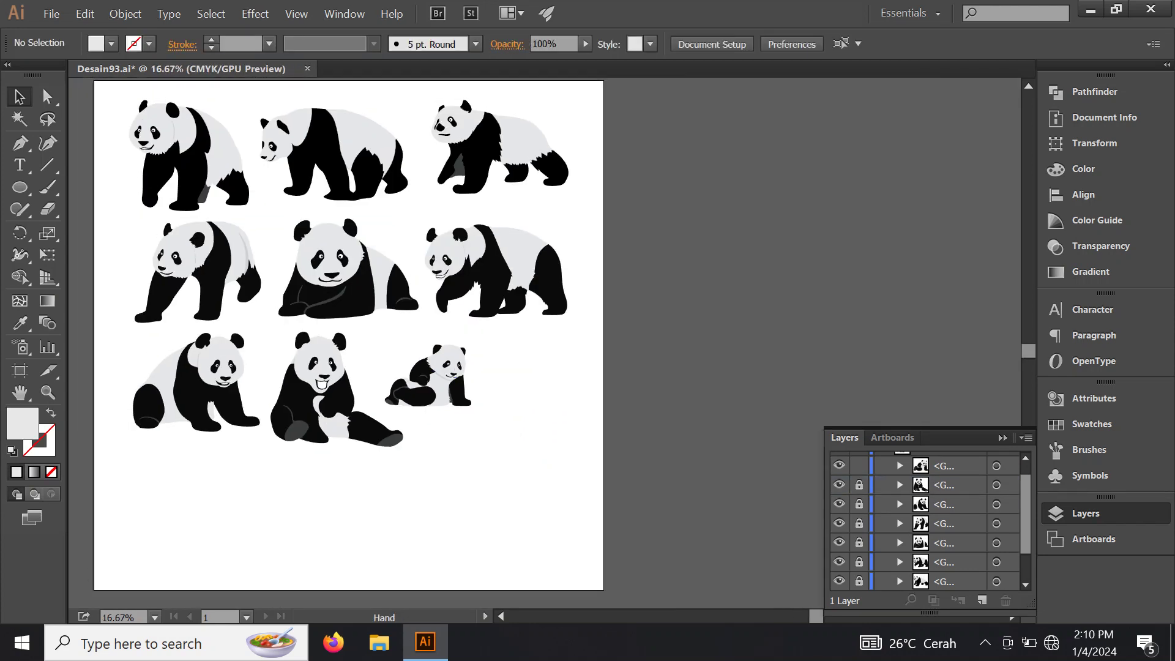
click(429, 383)
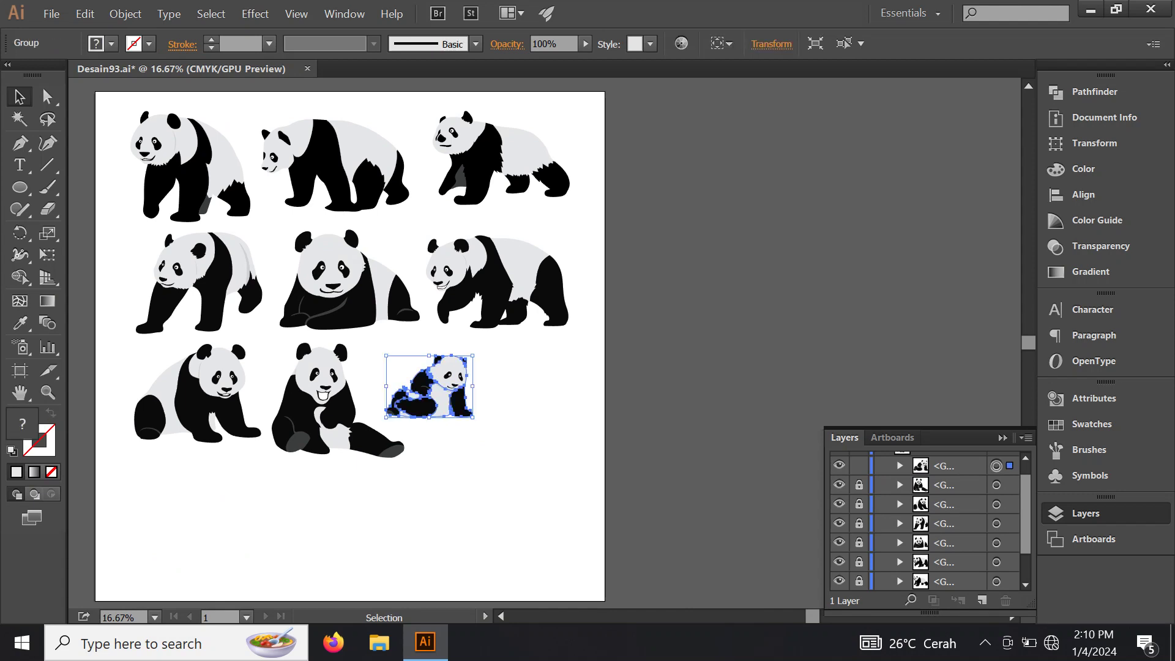
drag(473, 417, 530, 457)
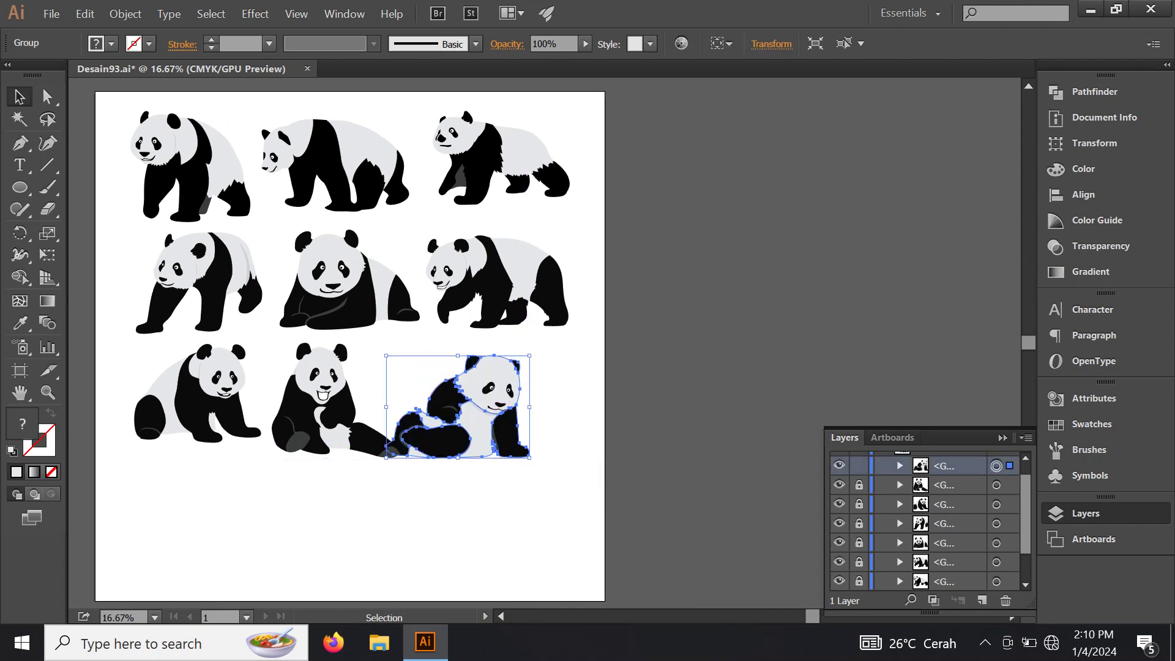
drag(458, 406, 493, 398)
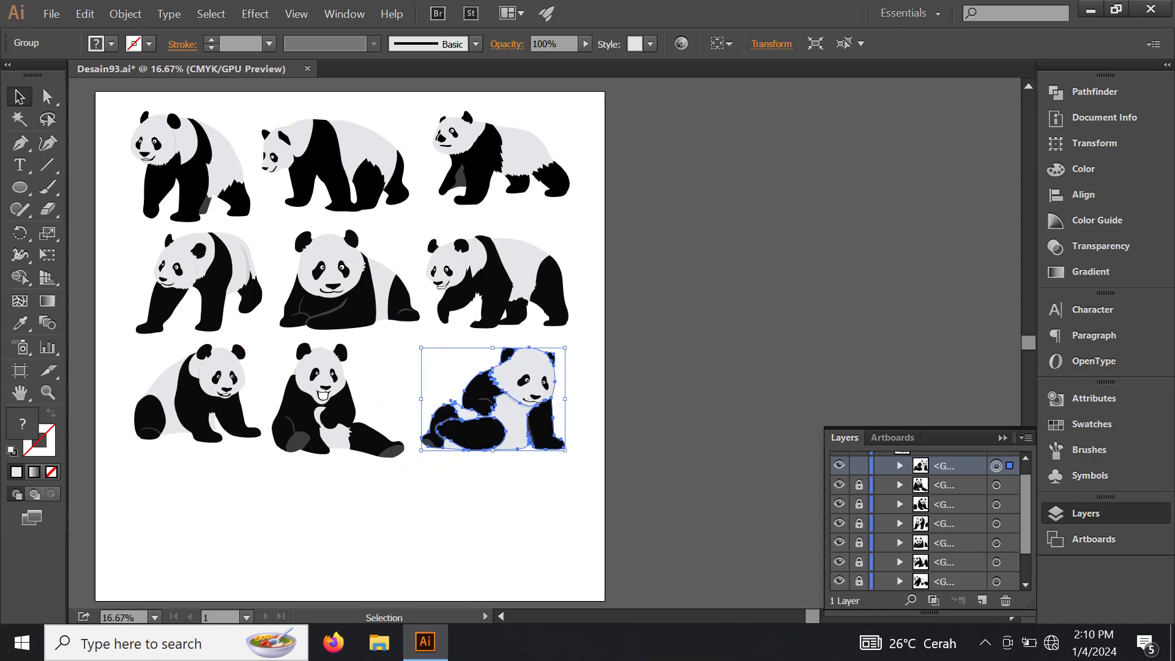
key(ctrl+shift+a)
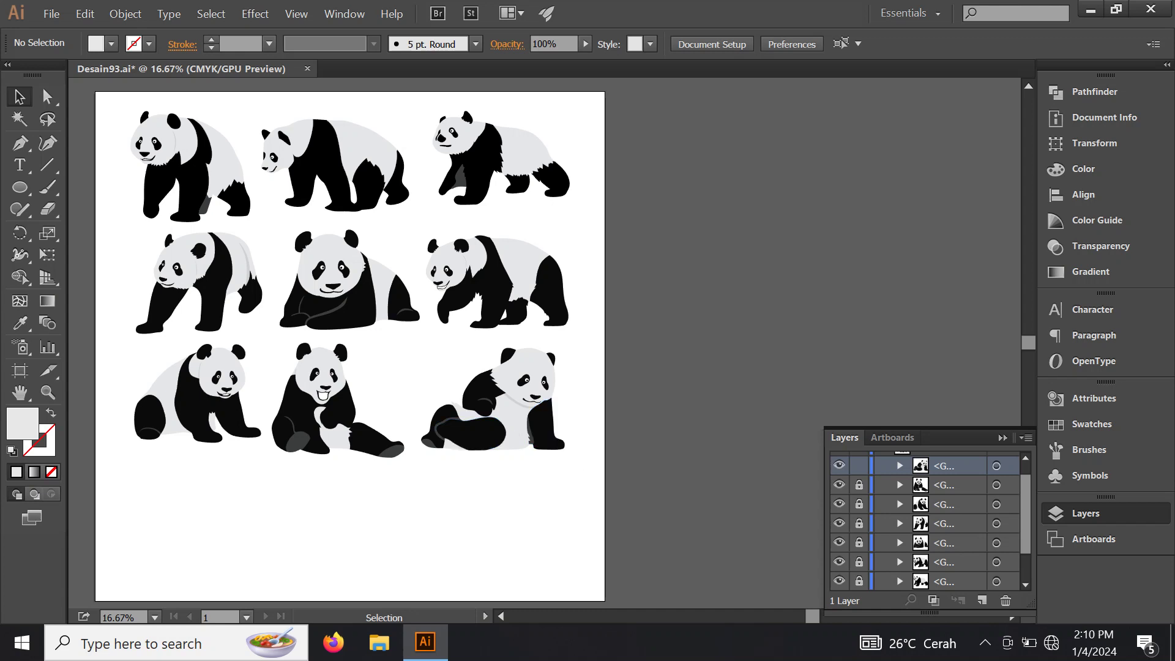
Step: Save the completed nine-panda grid to Desain93.ai
scroll(539, 447, down, 1)
scroll(533, 428, up, 1)
scroll(510, 317, up, 1)
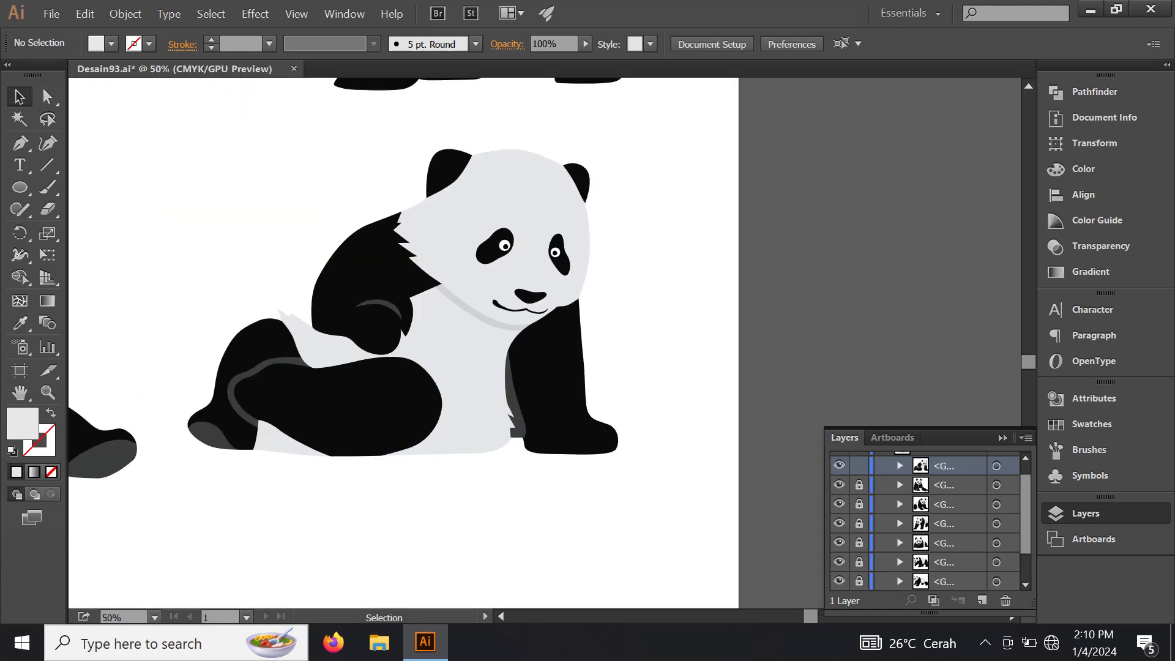
scroll(510, 317, up, 1)
drag(509, 317, 537, 353)
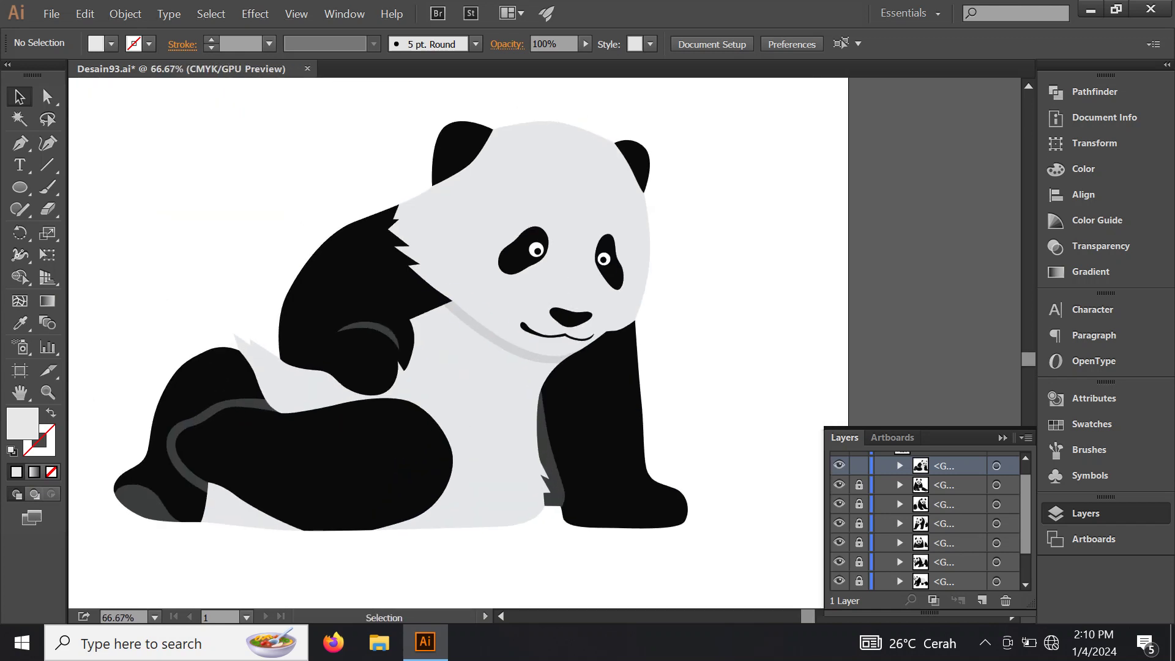
key(alt+f)
key(Down)
key(Down)
key(Down)
key(Down)
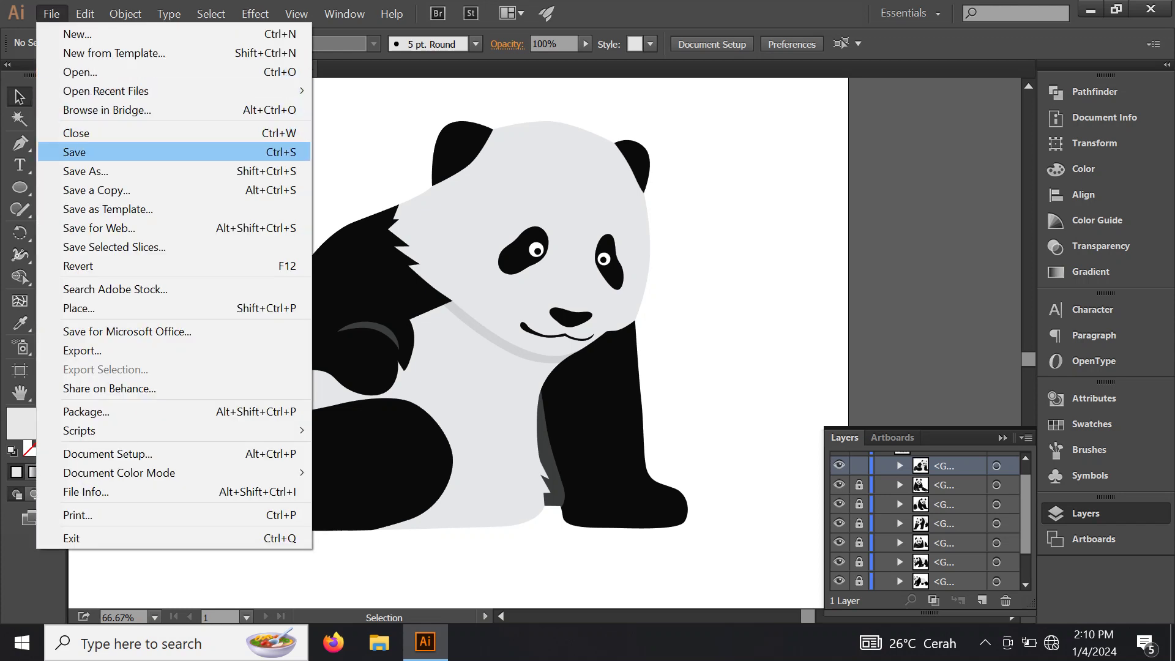
key(Return)
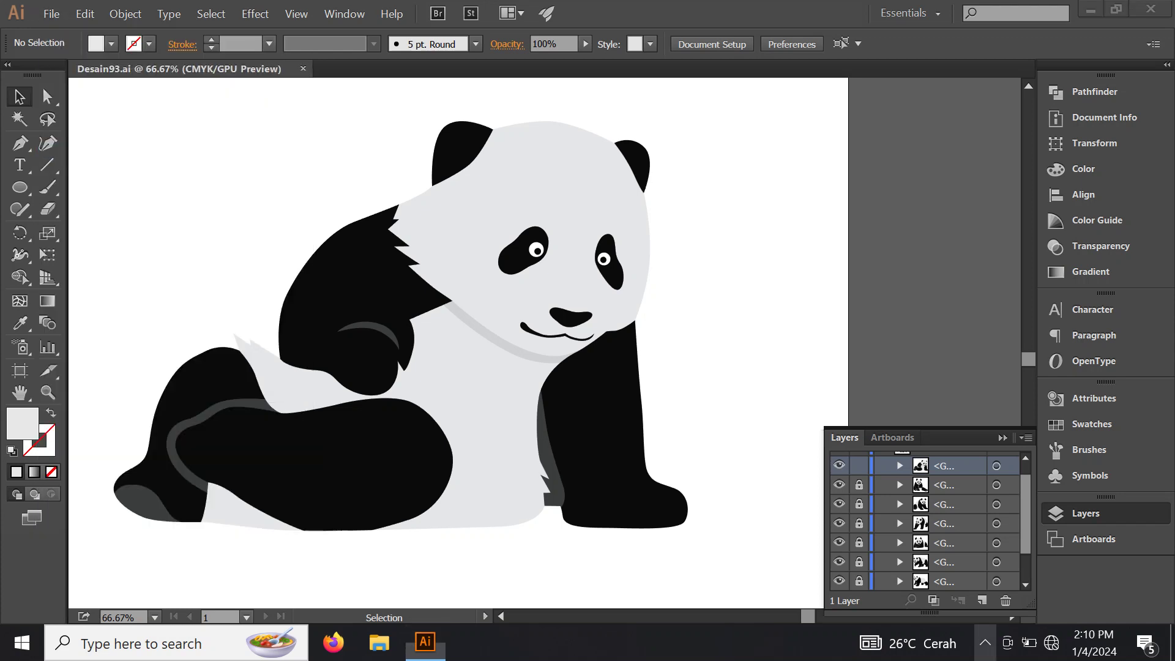